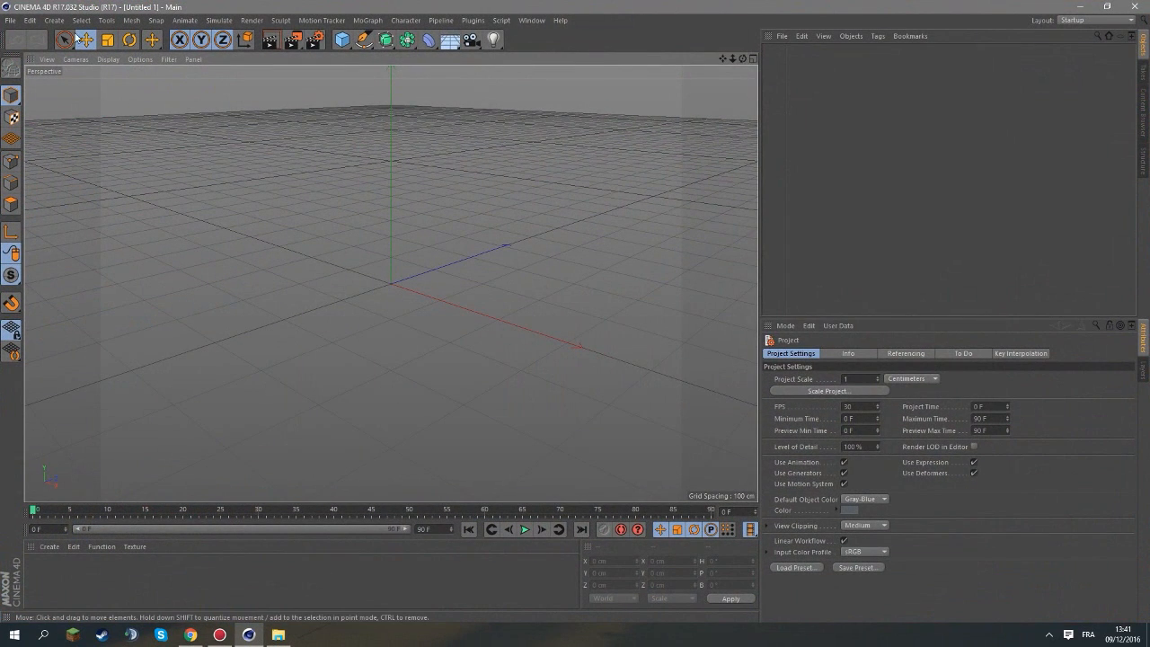
Bring the Lightroom V2 - Mondaze file into the project from the Lightroom folder in Rigs Pour Cinema 4D.
left_click(10, 20)
left_click(33, 51)
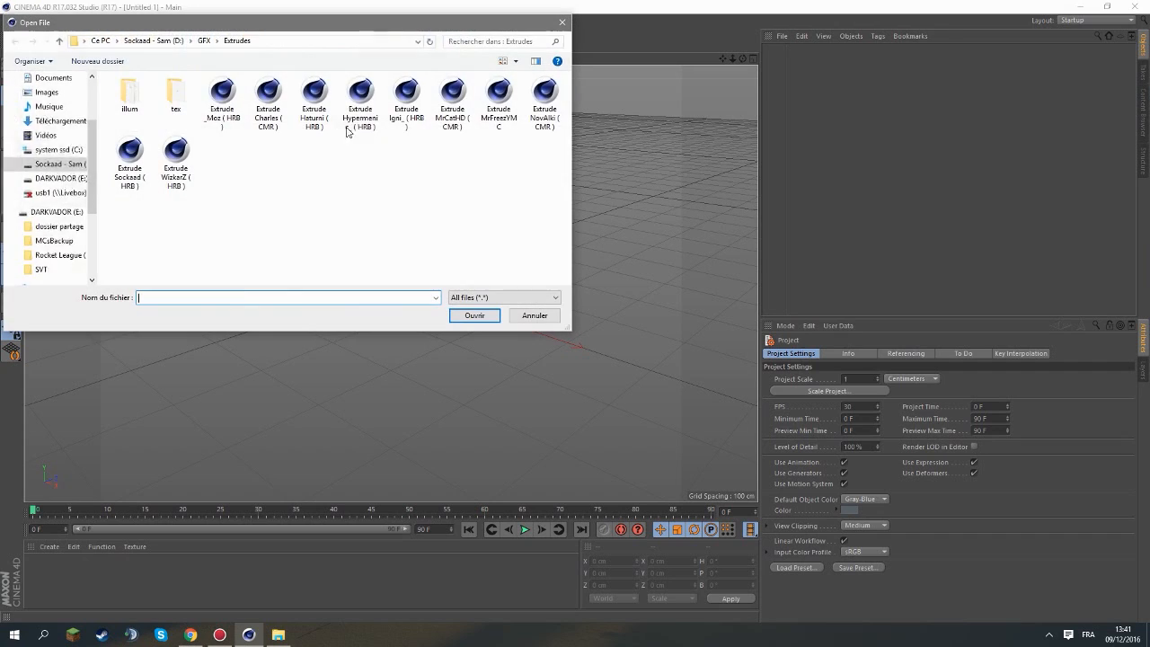
left_click(203, 42)
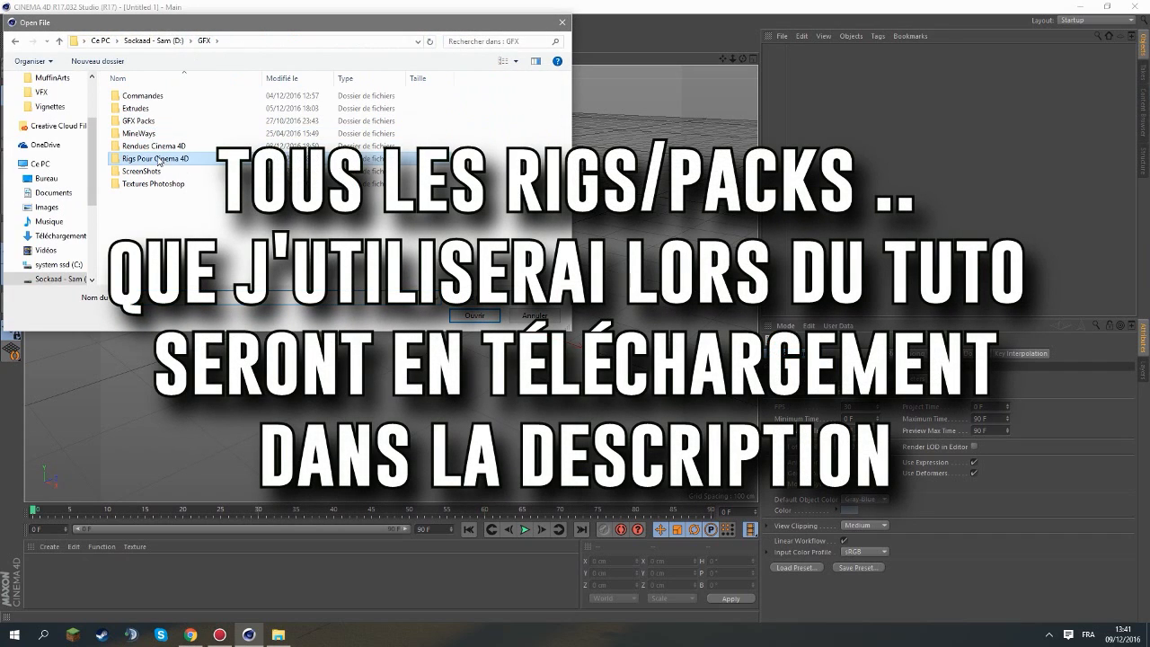
double_click(155, 159)
double_click(144, 108)
left_click(170, 133)
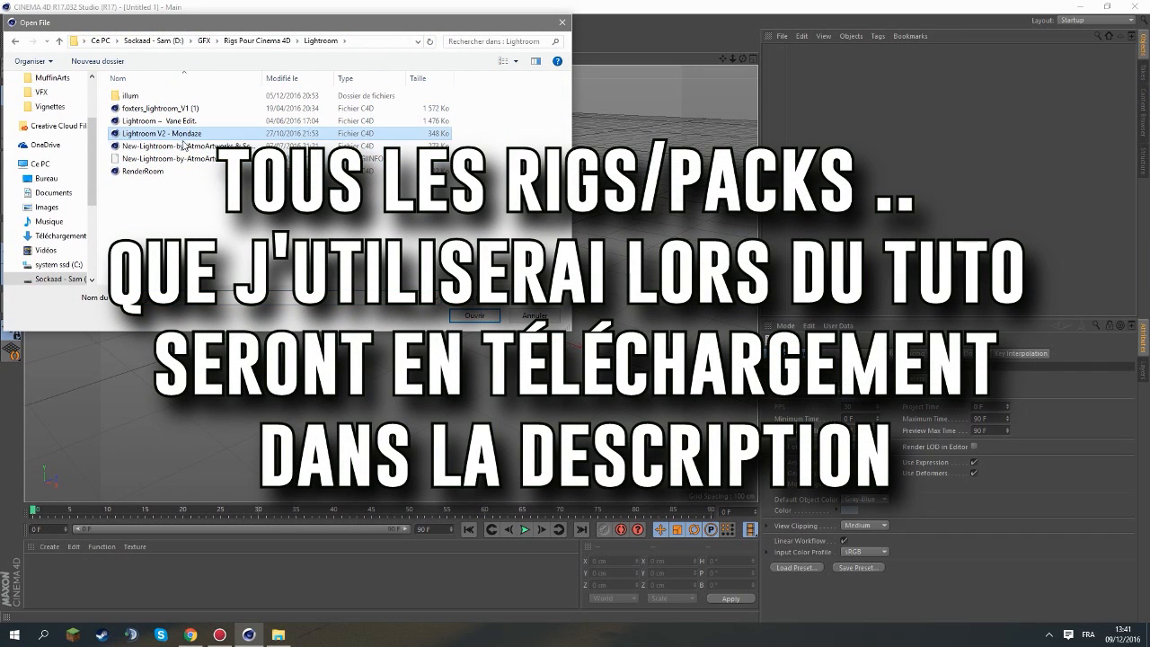
double_click(180, 134)
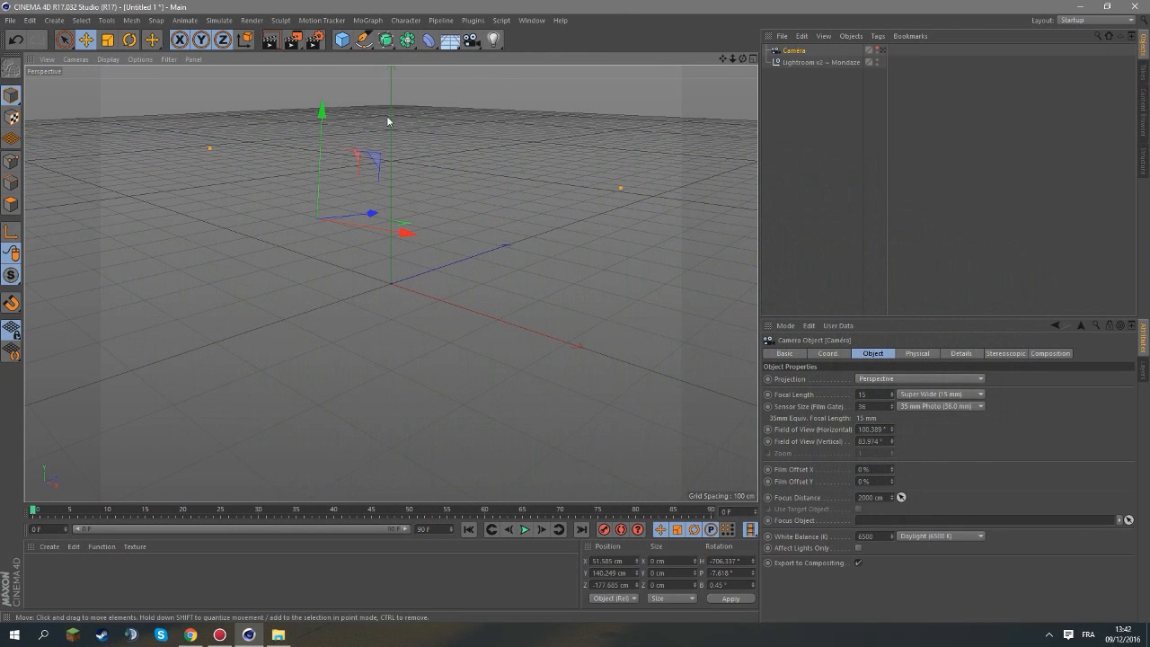
Look through the scene camera, set its focal length to 20 mm and pull it back slightly.
left_click(881, 50)
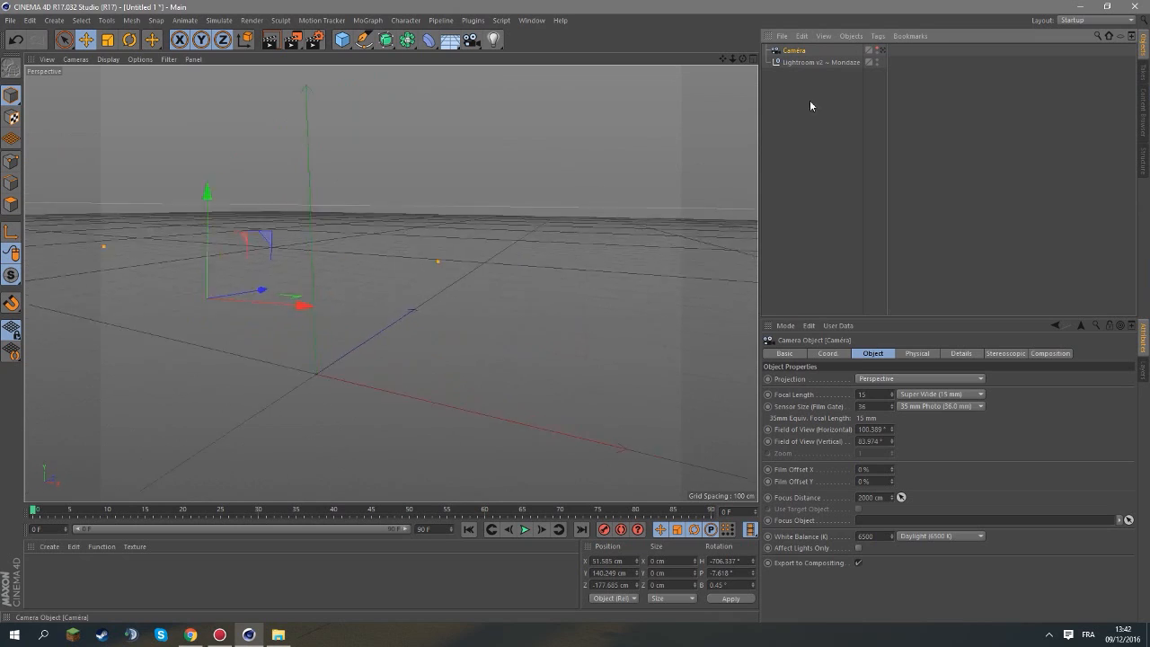
left_click(865, 393)
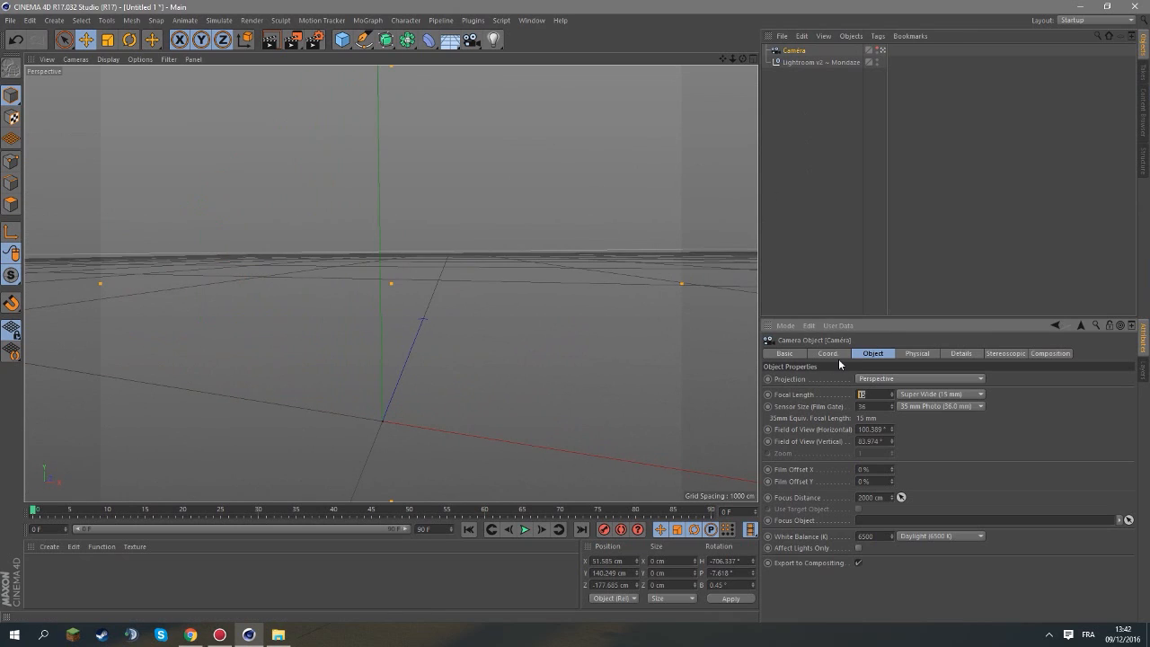
type("20")
key("Return")
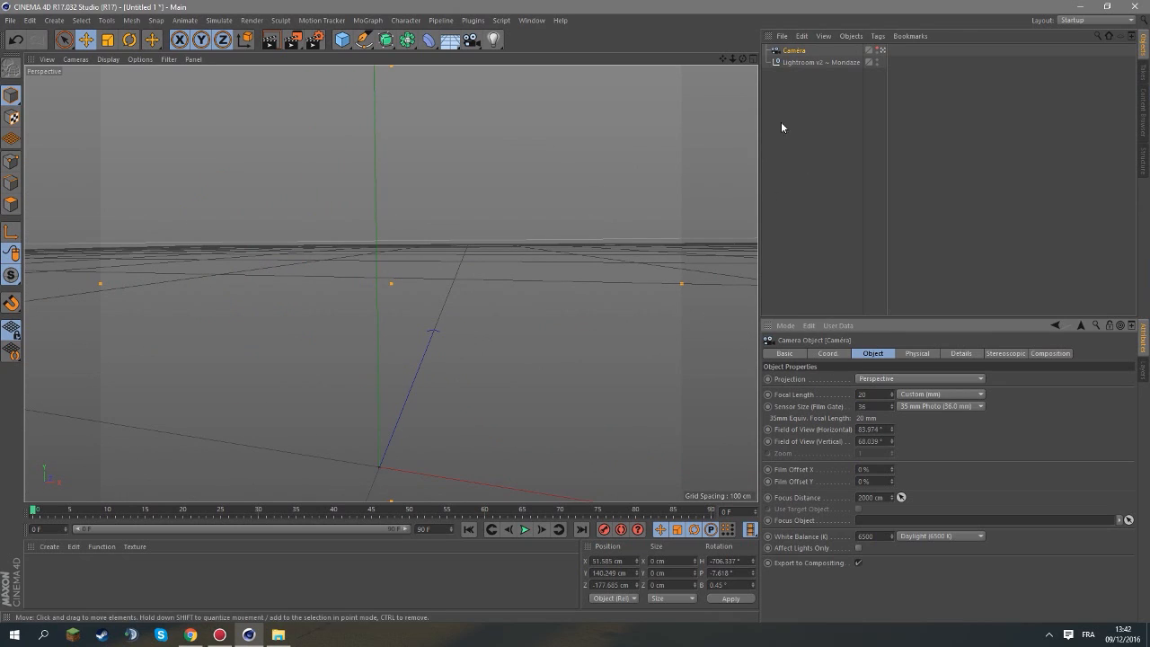
left_click_drag(733, 58, 675, 58)
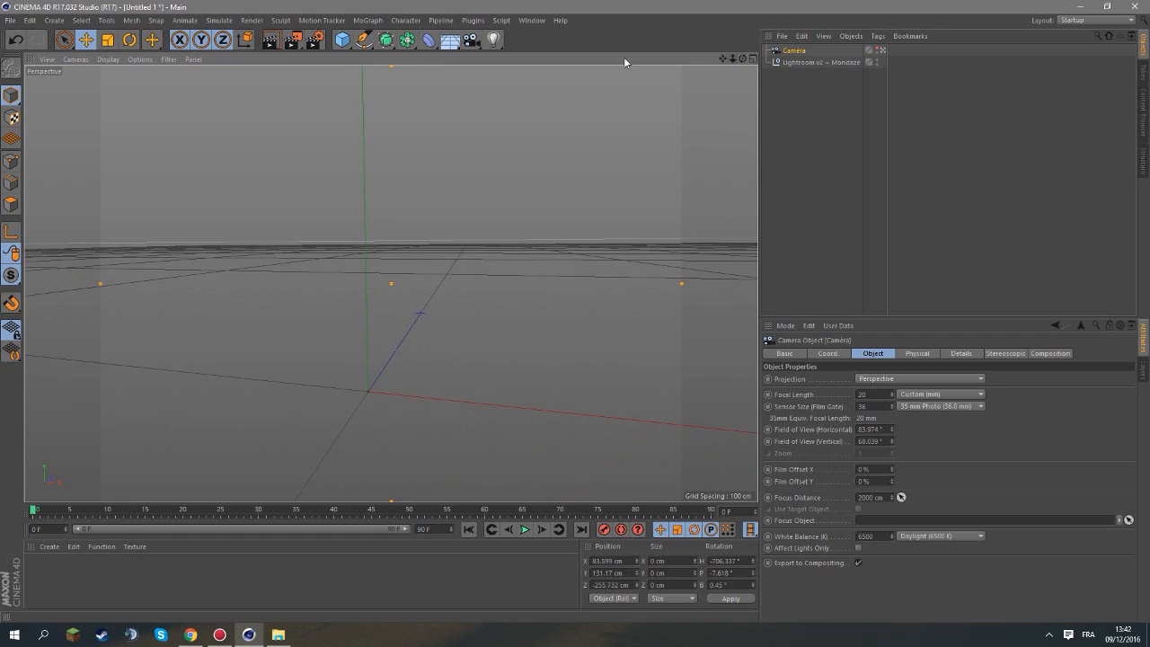
Merge the Extrude WizkarZ ( HRB ) character rig from the GFX Extrudes folder into the scene.
left_click(8, 19)
left_click(18, 70)
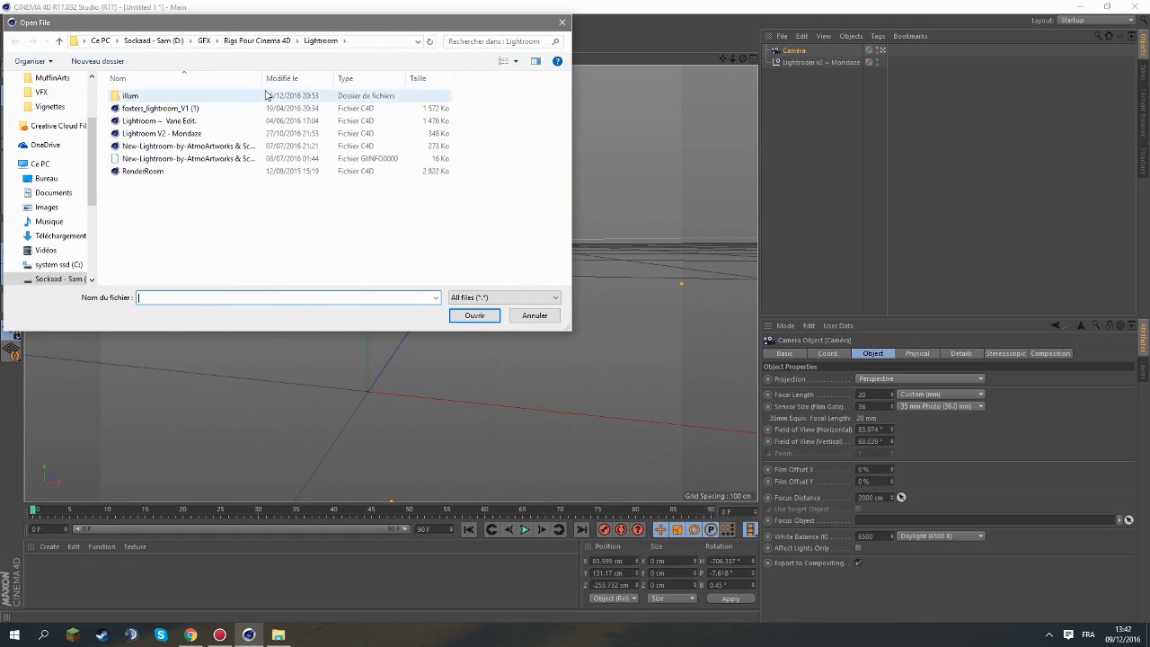
left_click(205, 40)
double_click(144, 108)
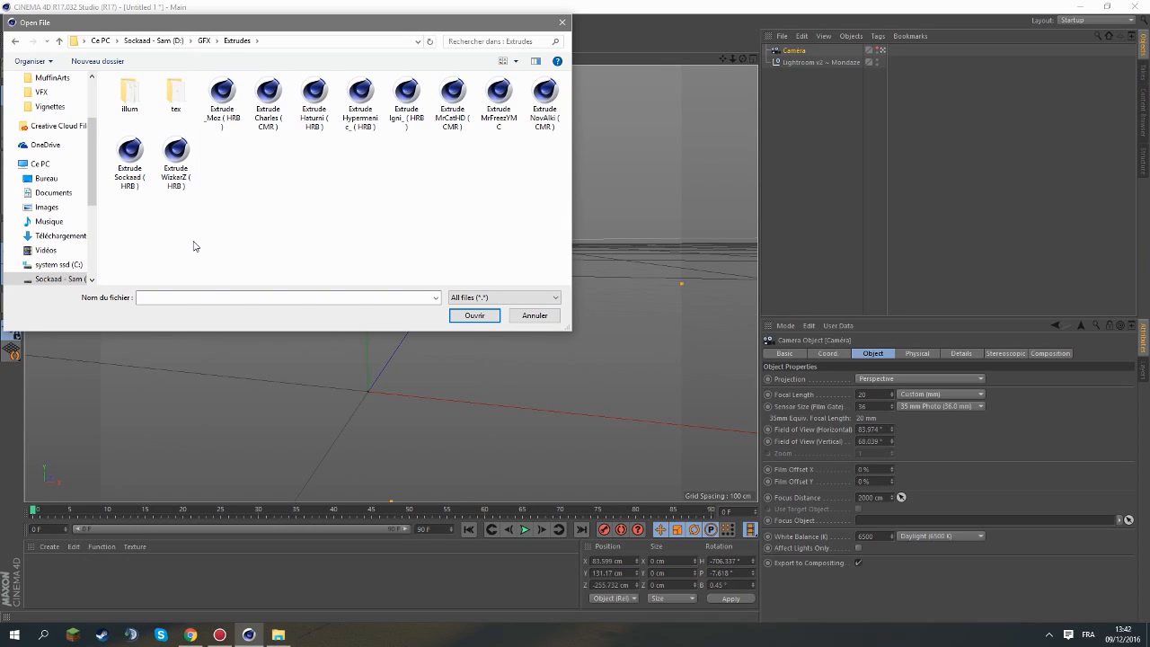
double_click(184, 189)
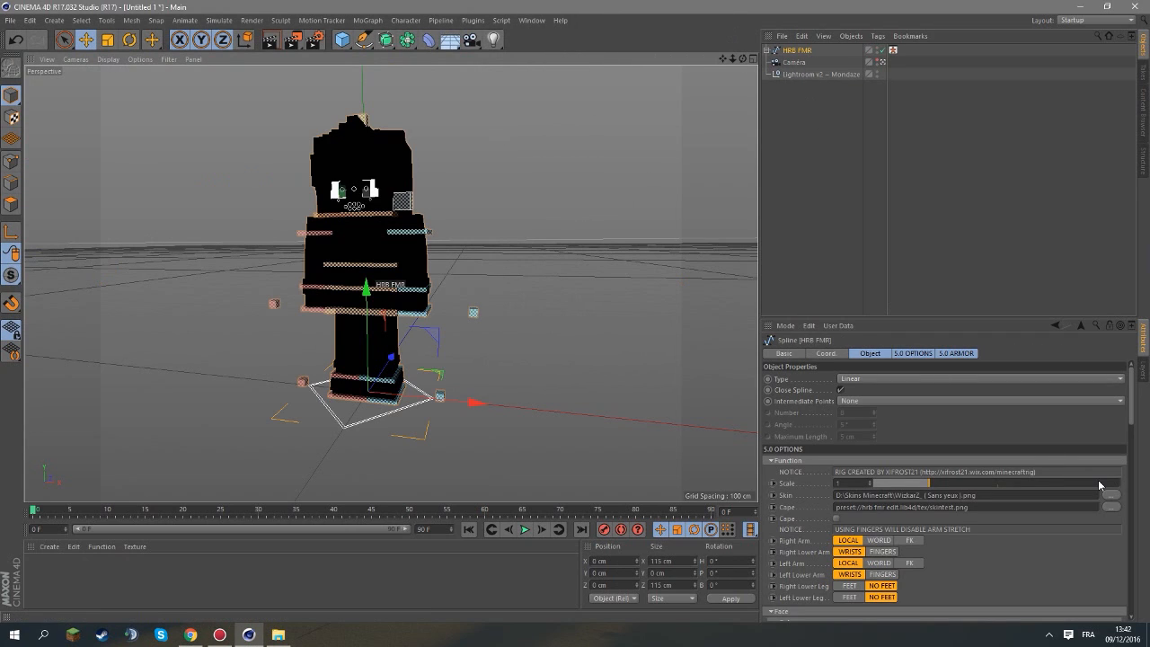
Load the WizkarZ ( Sans yeux ).png skin onto the HRB FMR rig and orbit the camera around the character.
left_click(1111, 494)
double_click(139, 243)
mouse_move(742, 59)
left_mouse_down()
mouse_move(706, 63)
mouse_move(762, 61)
left_mouse_up()
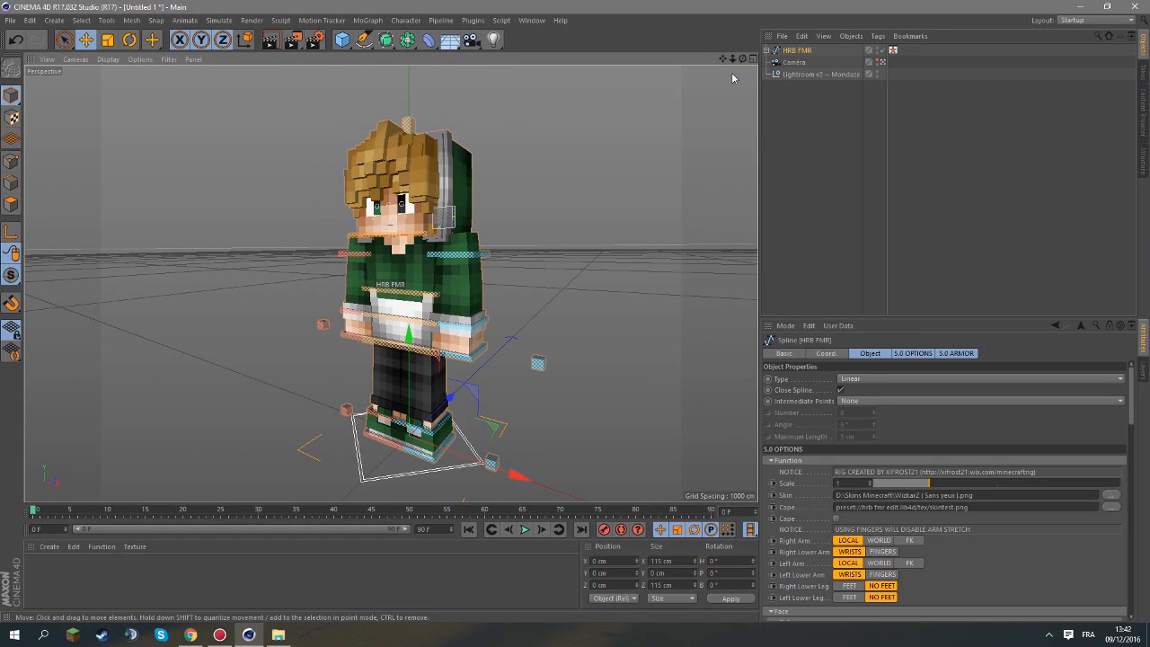
Set the camera's focal length to 15 mm and reframe the character.
left_click(800, 63)
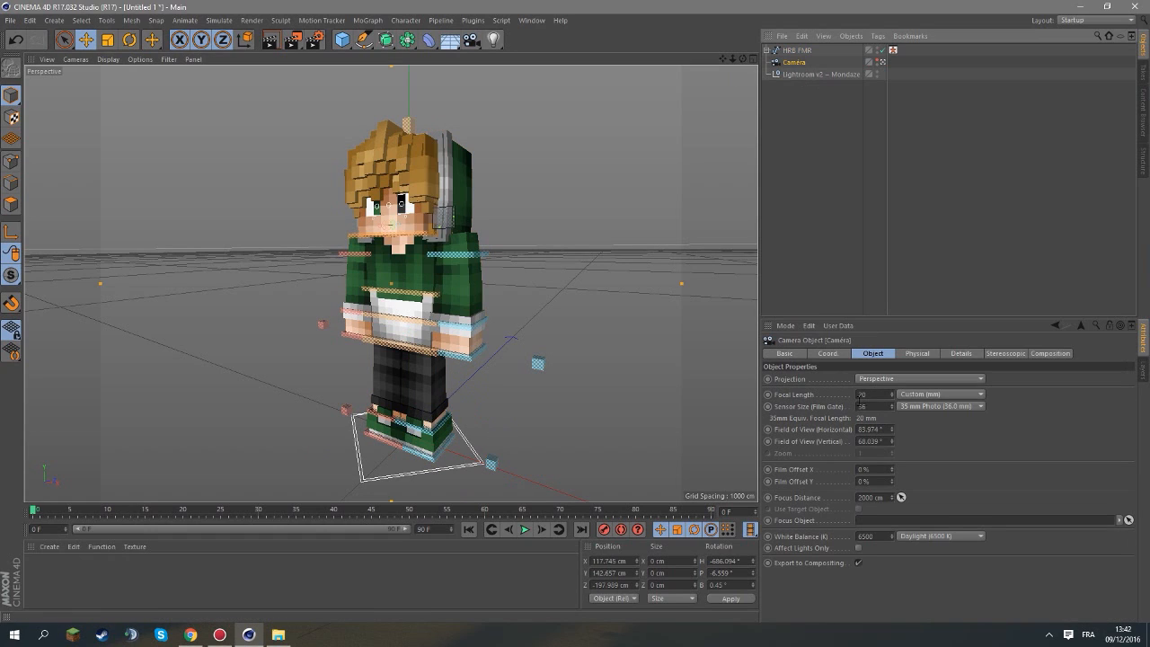
left_click_drag(878, 396, 845, 390)
type("15")
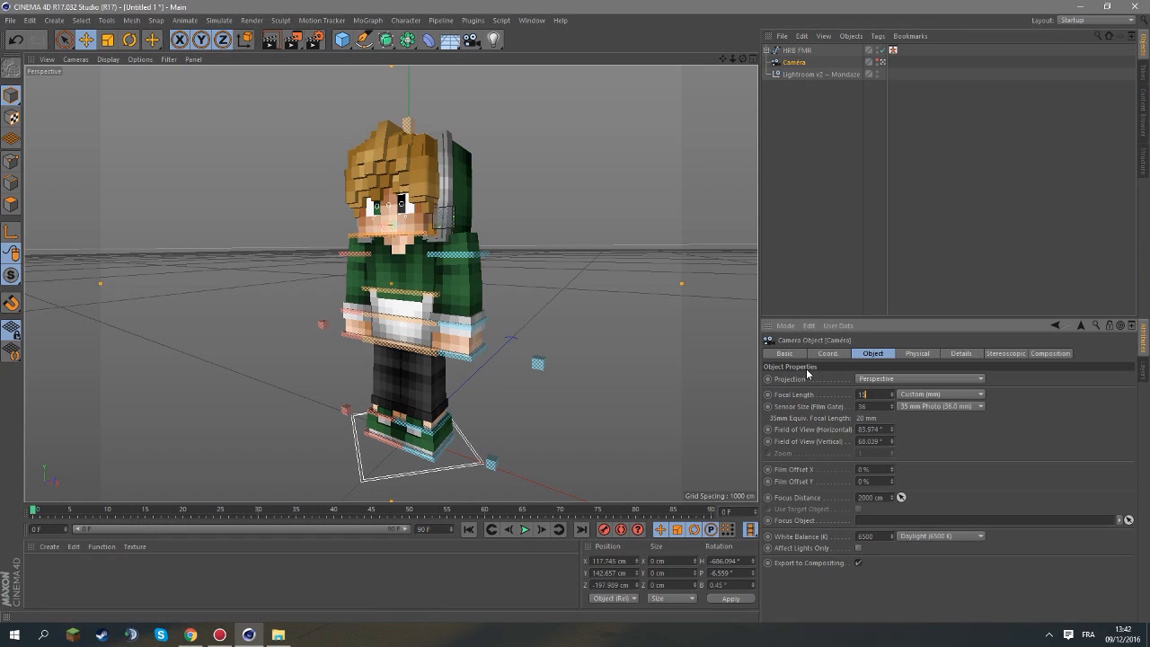
key("Return")
scroll(504, 170, "up", 3)
left_click_drag(723, 59, 719, 22)
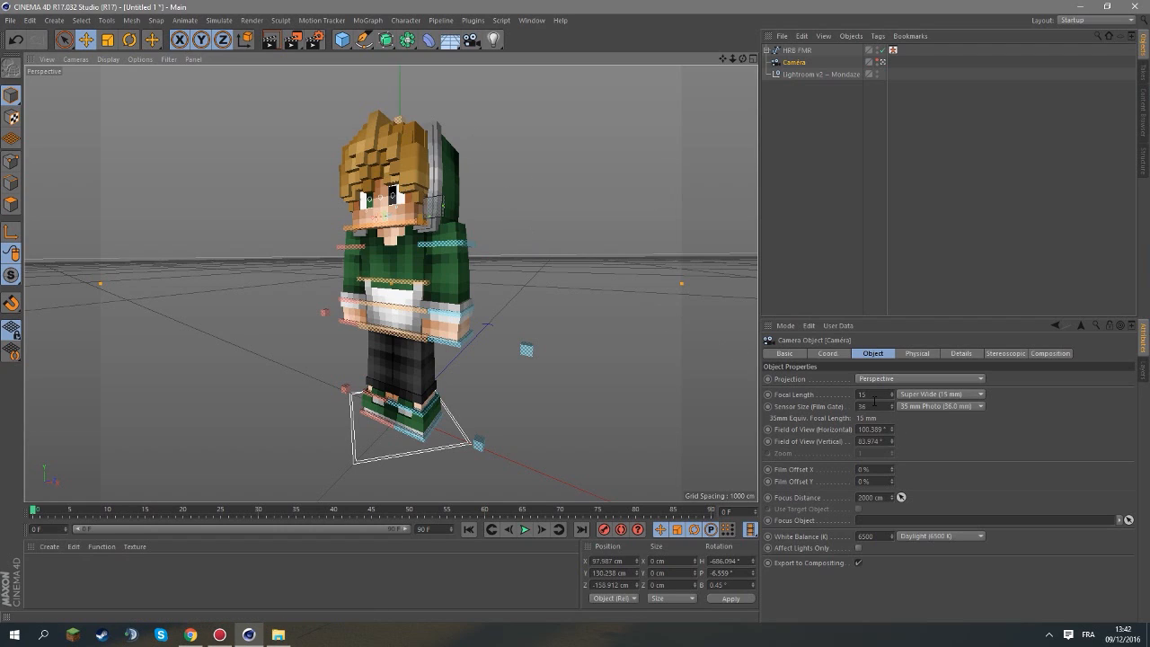
Change the camera's focal length to 20 mm and pull back from the character.
left_click_drag(876, 396, 764, 394)
type("20")
key("Return")
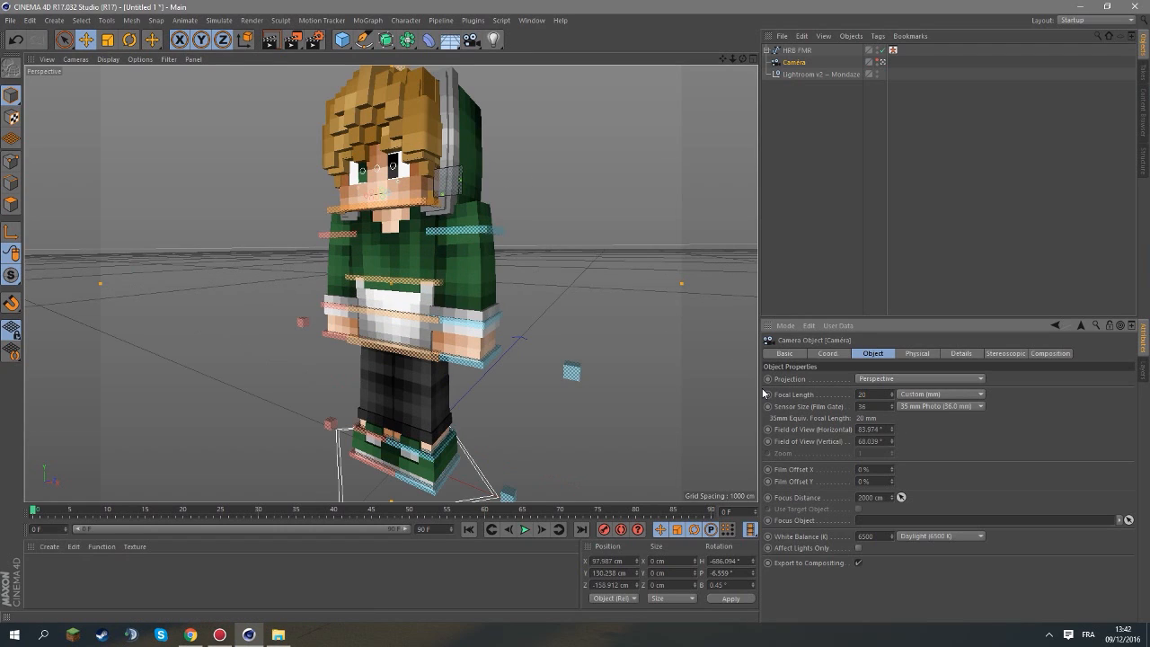
scroll(755, 354, "down", 2)
Try a 36 mm focal length on the camera and adjust its distance and angle to the character.
left_click_drag(870, 394, 747, 387)
type("36")
key("Return")
left_click_drag(733, 59, 722, 31)
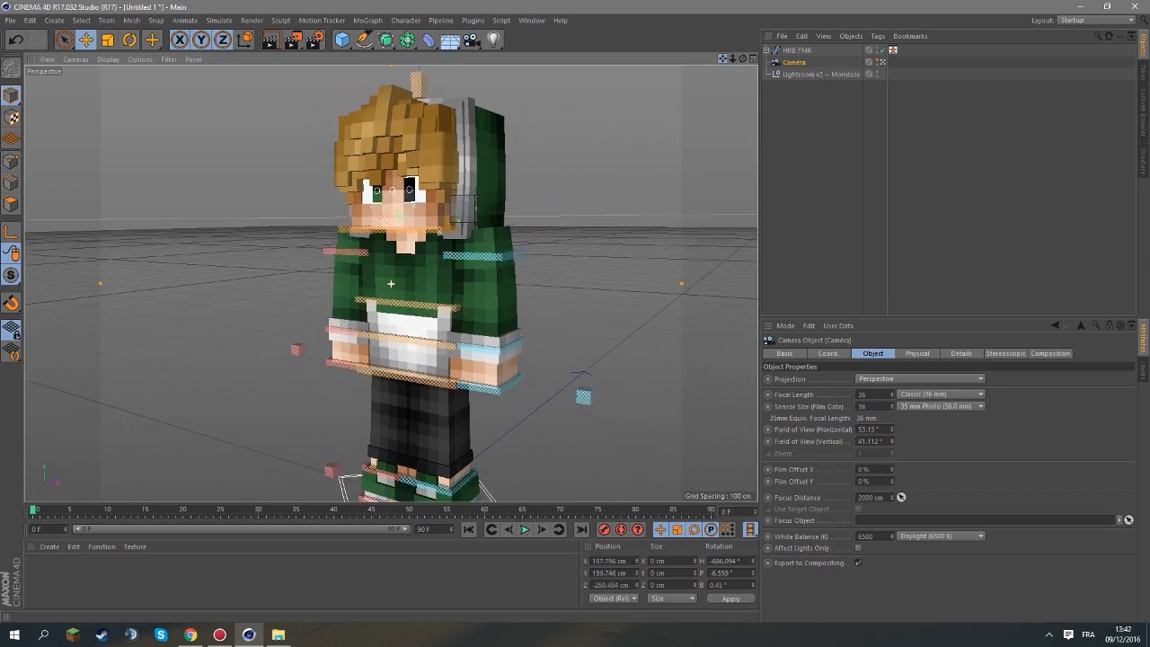
mouse_move(733, 59)
left_mouse_down()
mouse_move(718, 61)
mouse_move(780, 107)
mouse_move(818, 99)
mouse_move(710, 63)
mouse_move(748, 62)
left_mouse_up()
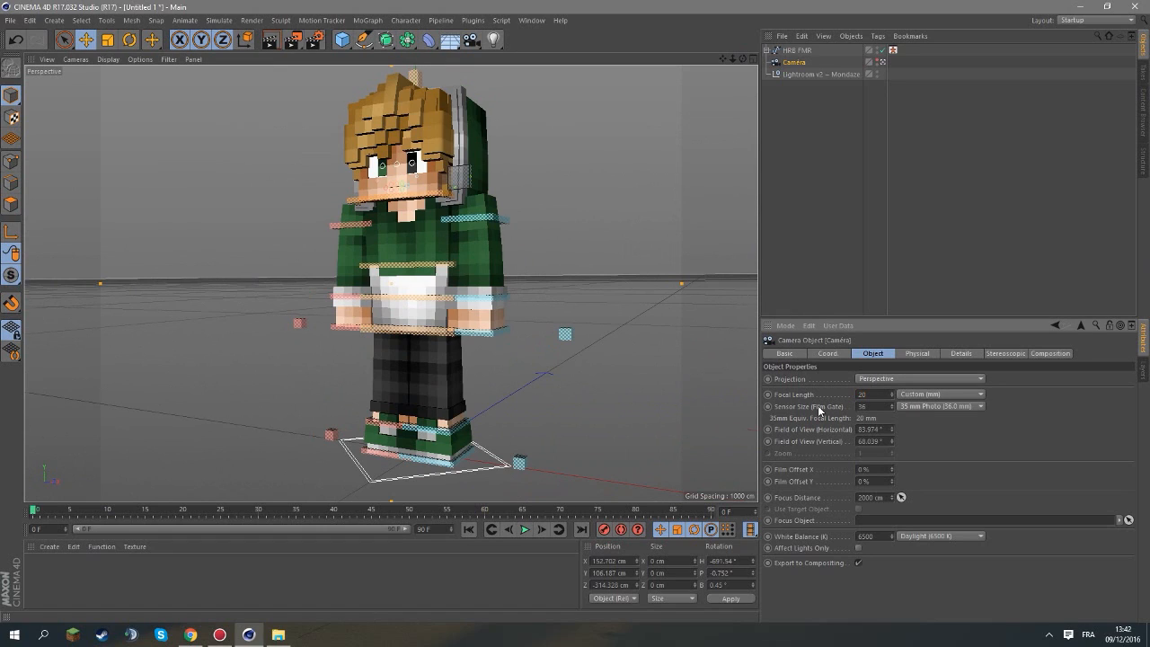
Return the camera's focal length to 20 mm and frame the full character from head to feet.
scroll(496, 299, "up", 3)
scroll(248, 165, "up", 2)
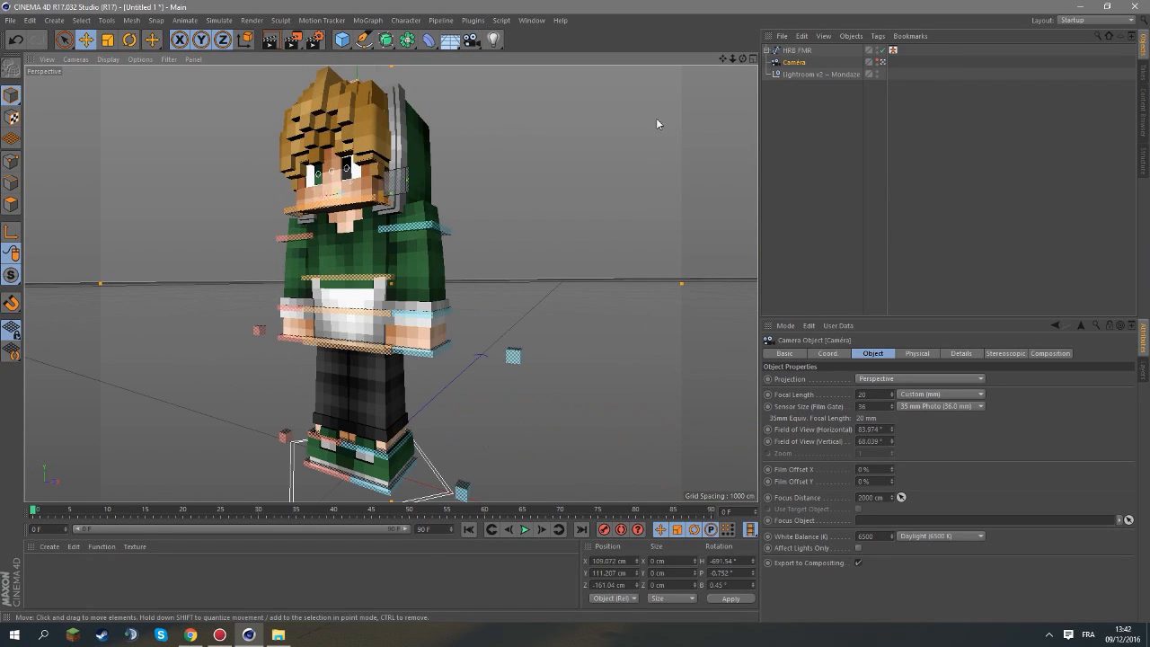
left_click_drag(732, 59, 724, 59)
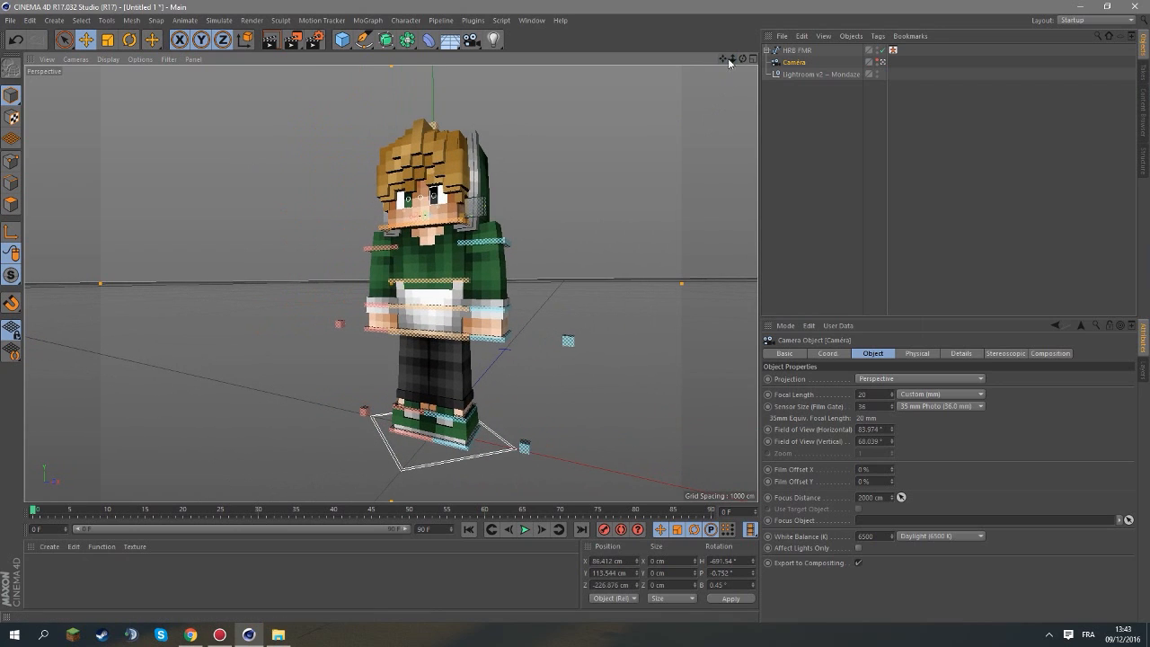
Switch to Chrome, search Google for "pose combat manga" in a new tab and open the image results.
key("alt+Tab")
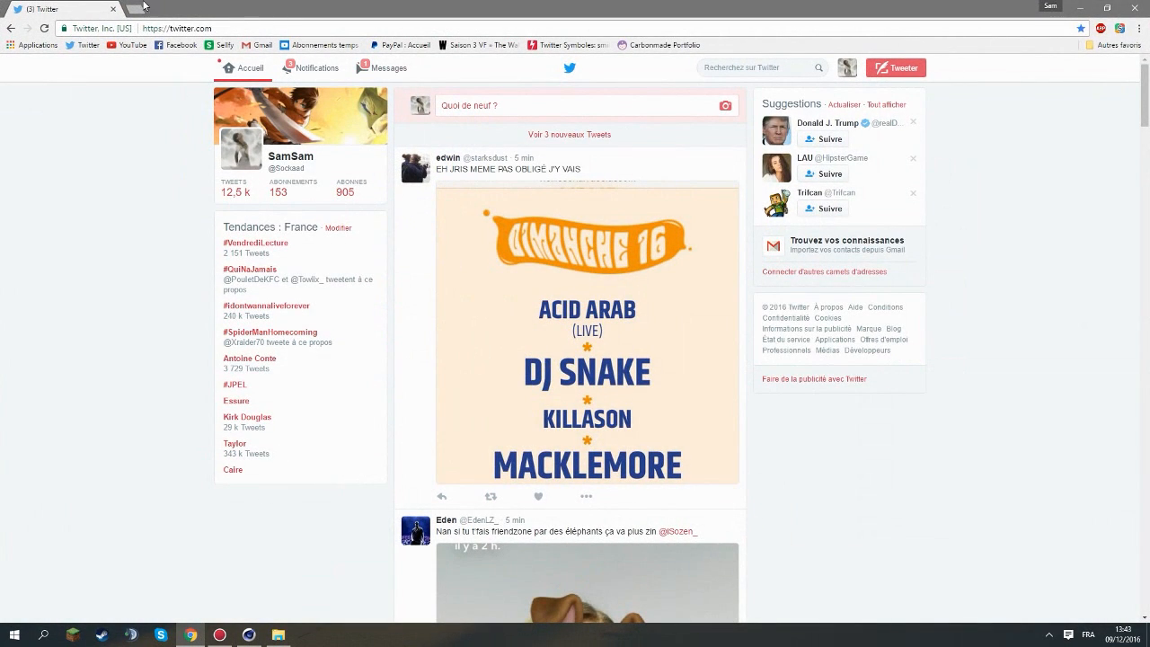
left_click(145, 7)
type("pose coma")
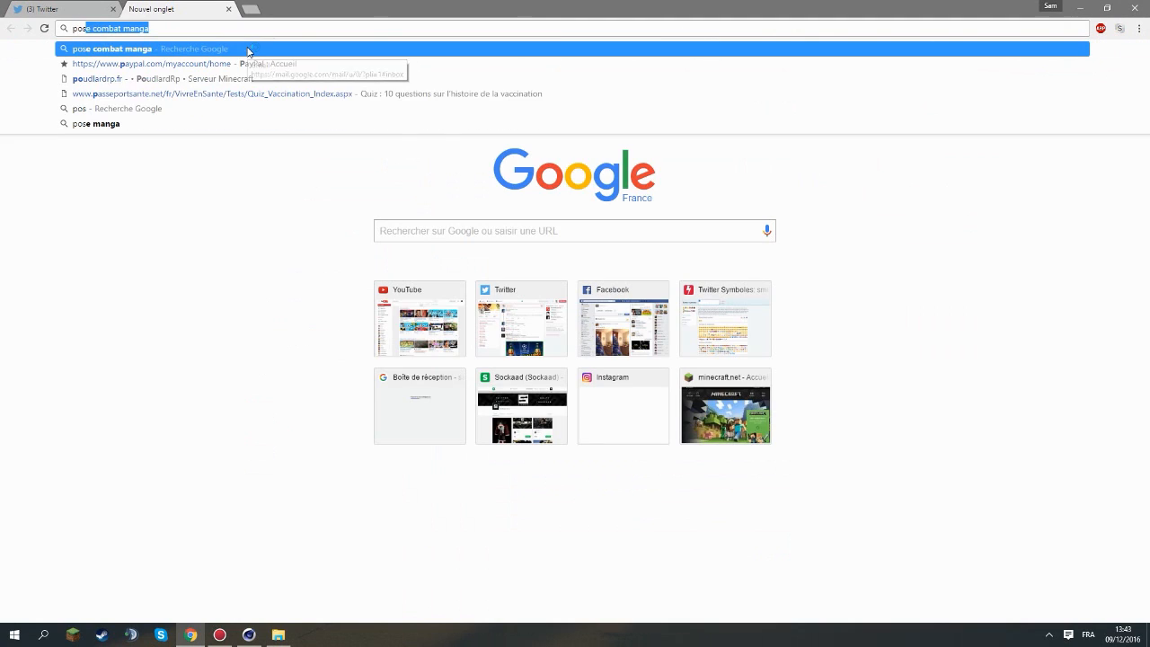
key("BackSpace")
type("mbat")
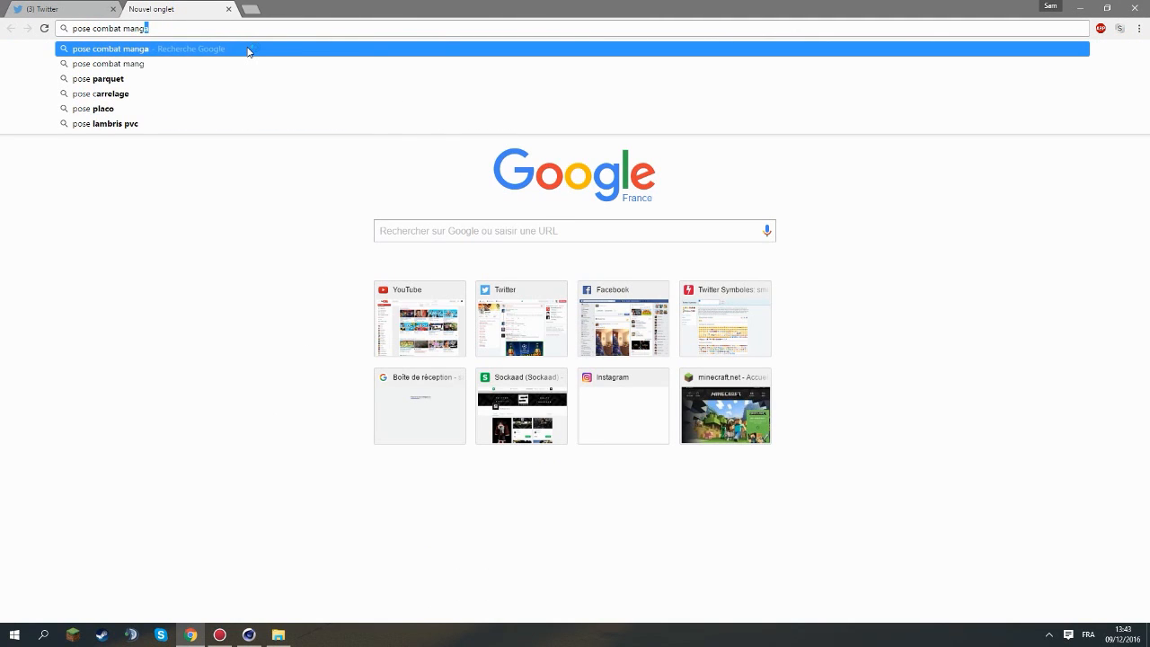
type(" mang")
key("Return")
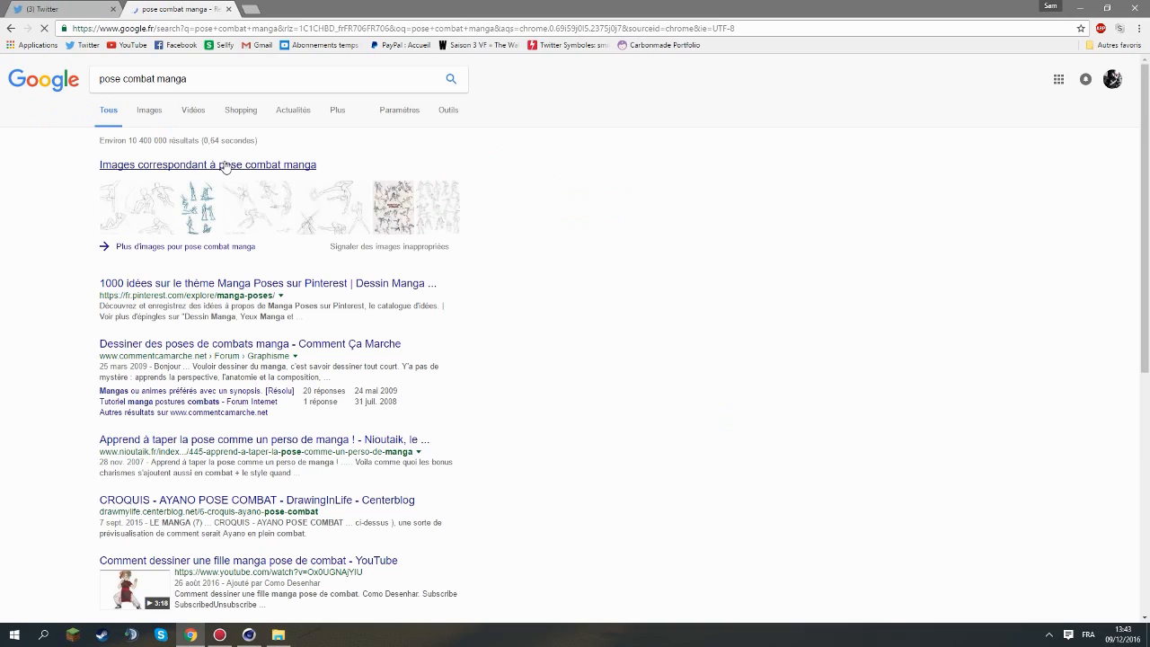
left_click(267, 201)
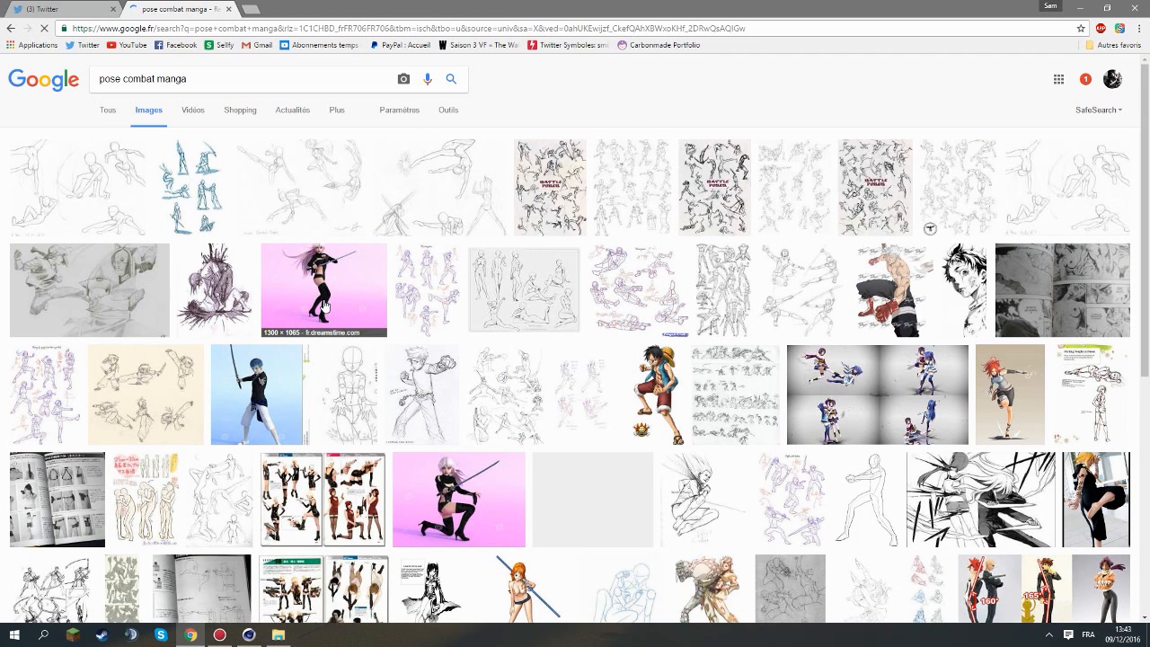
Examine the manga combat pose image results for a pose reference, then switch back to Cinema 4D.
scroll(325, 347, "down", 3)
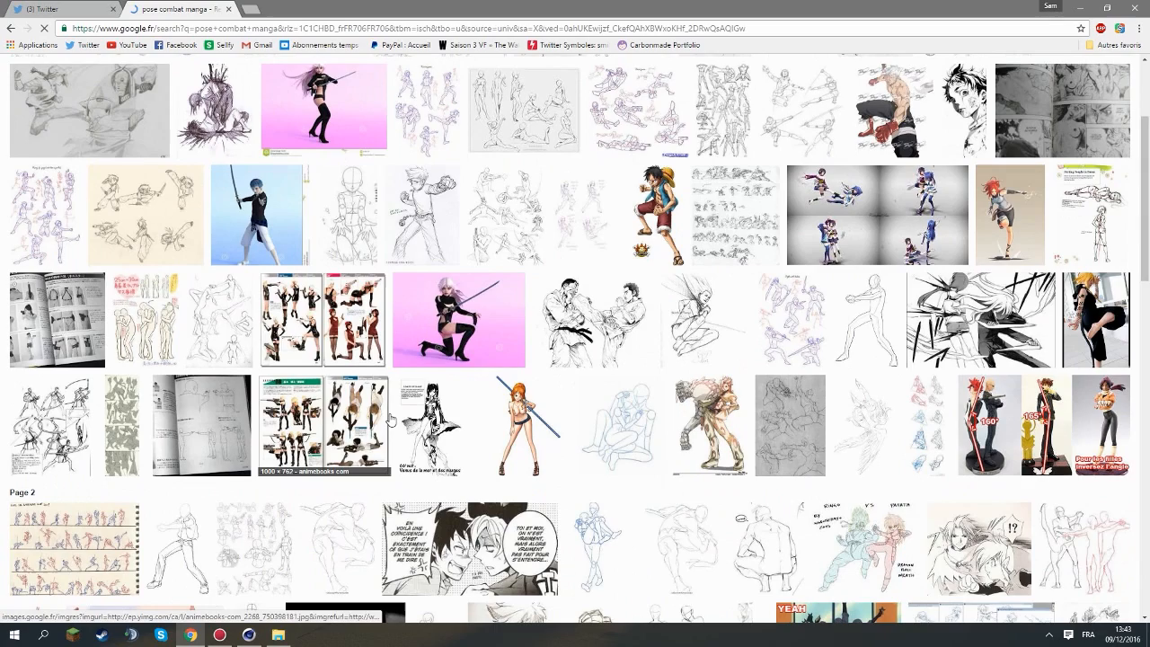
scroll(390, 421, "down", 2)
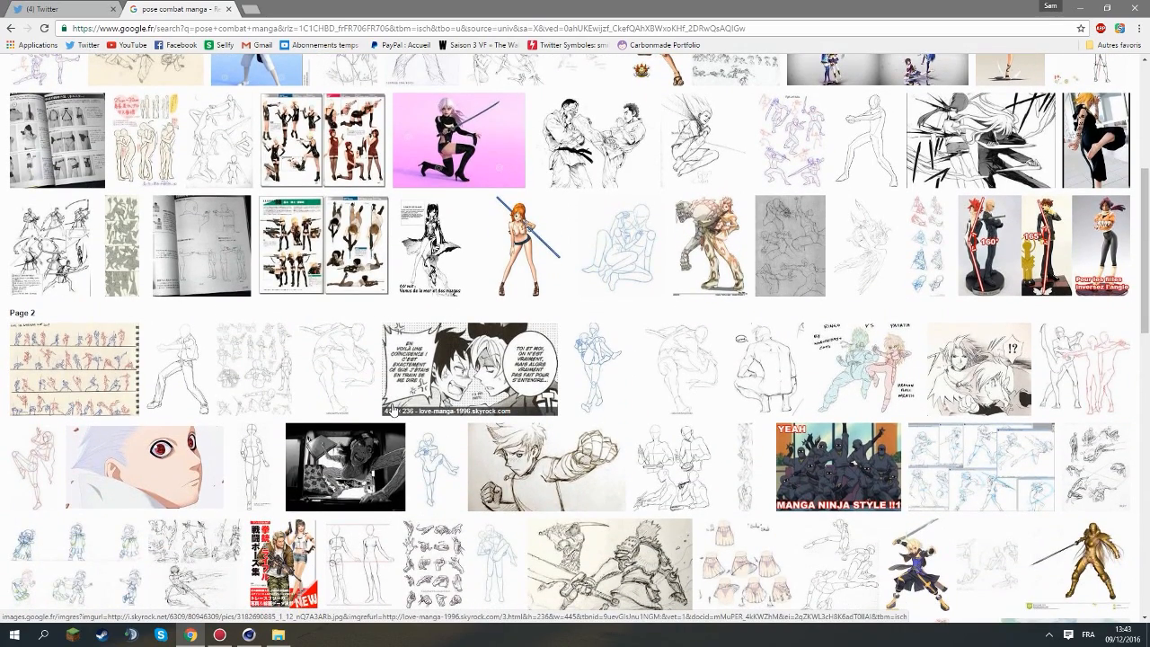
scroll(392, 410, "down", 1)
scroll(394, 396, "down", 3)
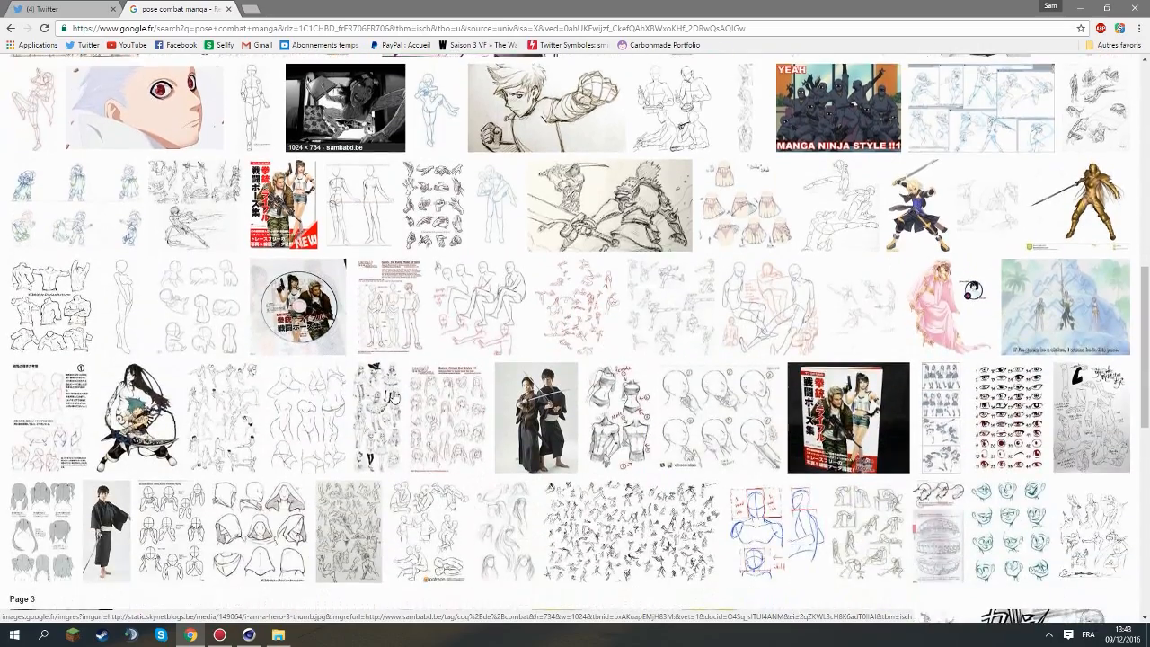
scroll(393, 396, "down", 4)
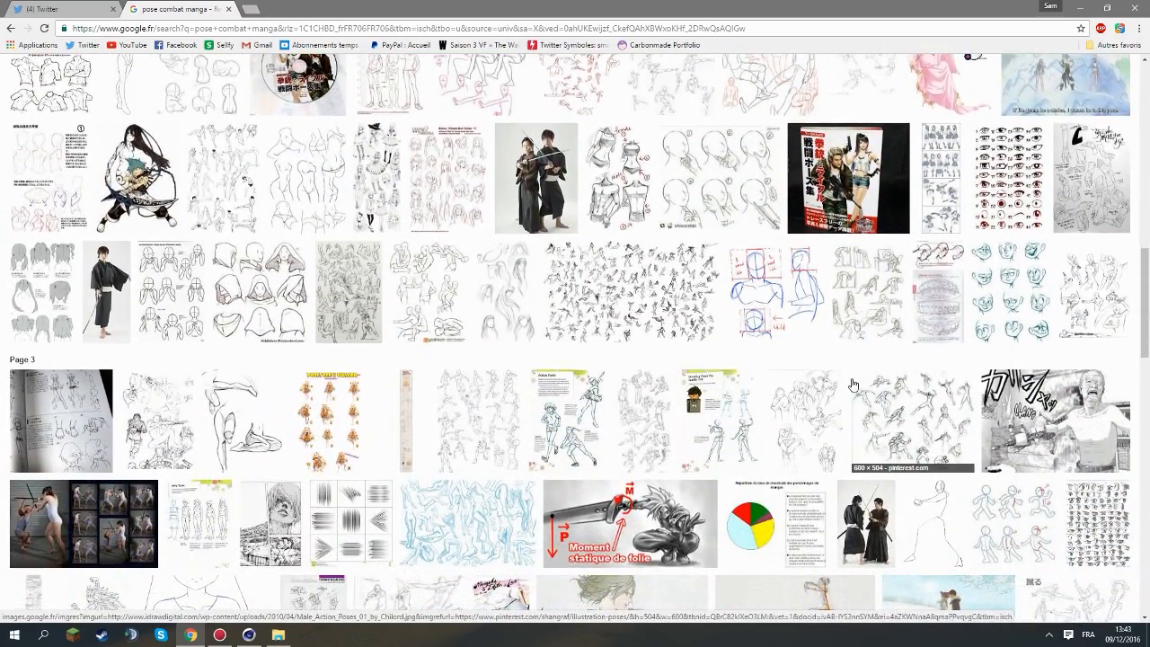
scroll(853, 384, "down", 2)
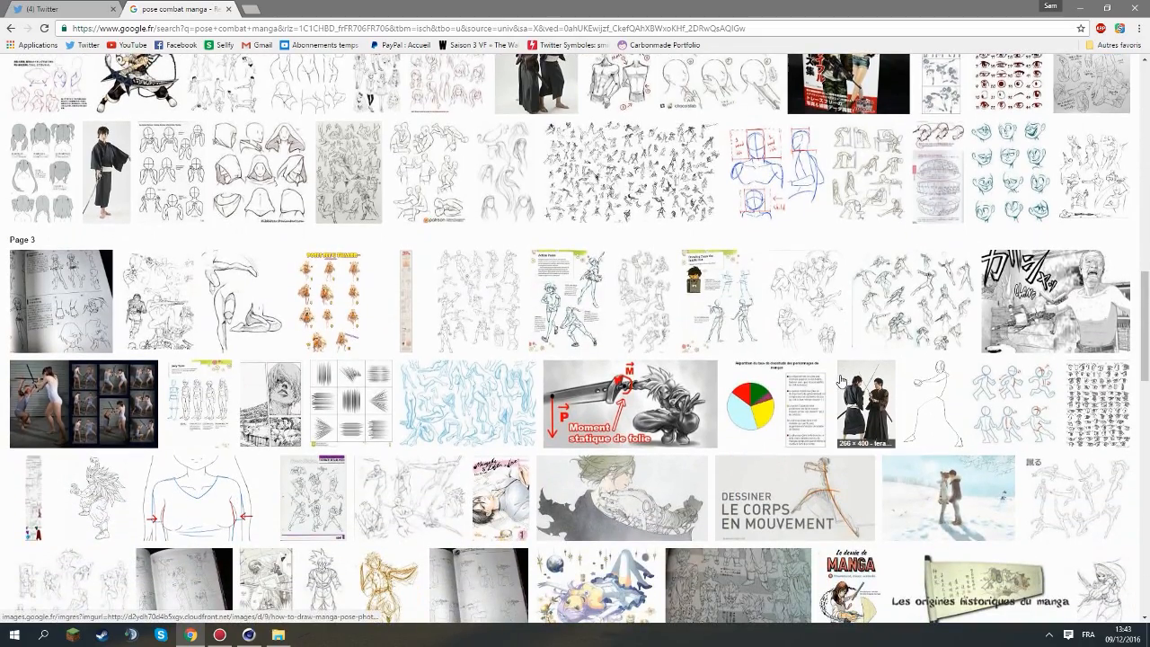
scroll(841, 382, "down", 4)
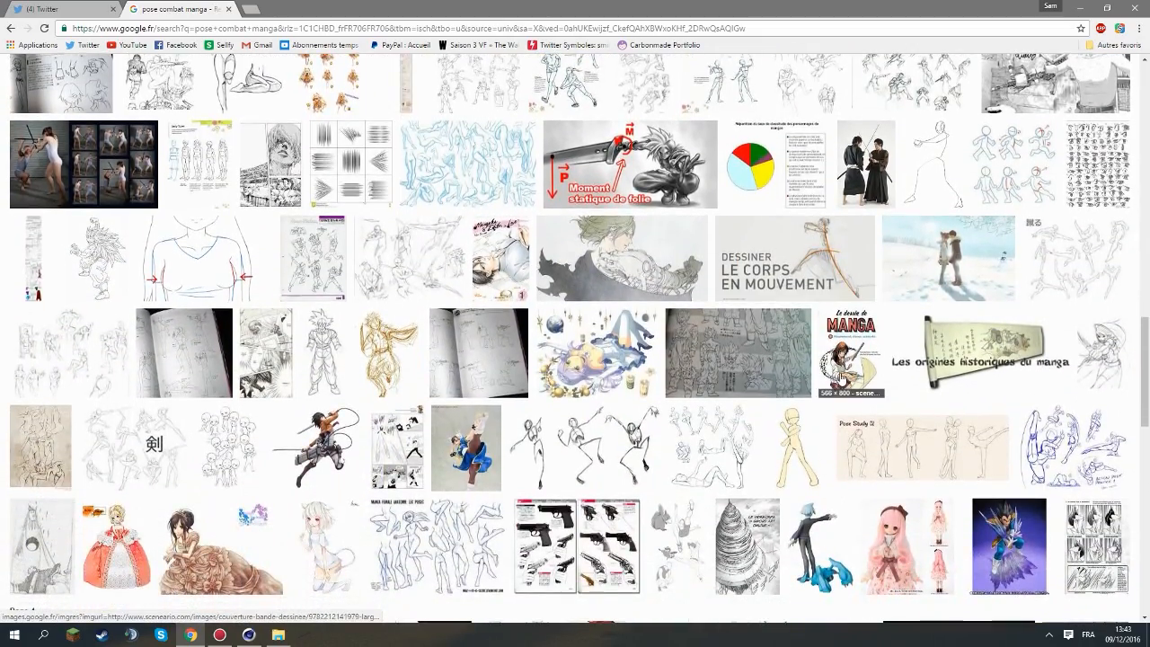
scroll(841, 377, "down", 2)
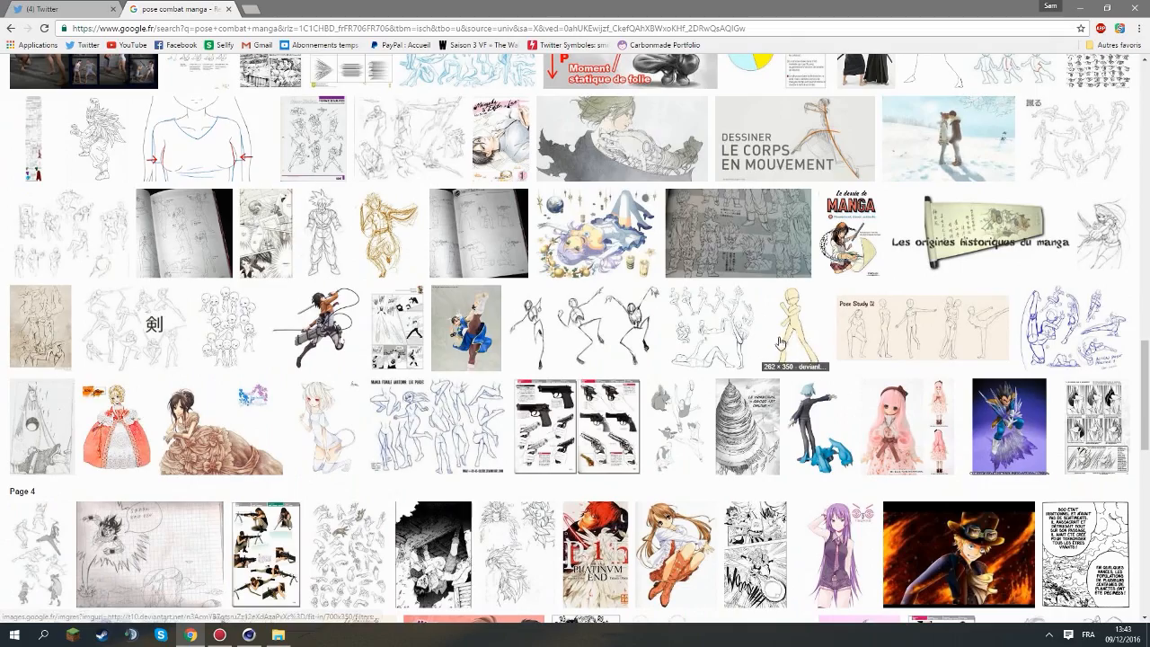
scroll(629, 377, "down", 2)
scroll(525, 418, "down", 5)
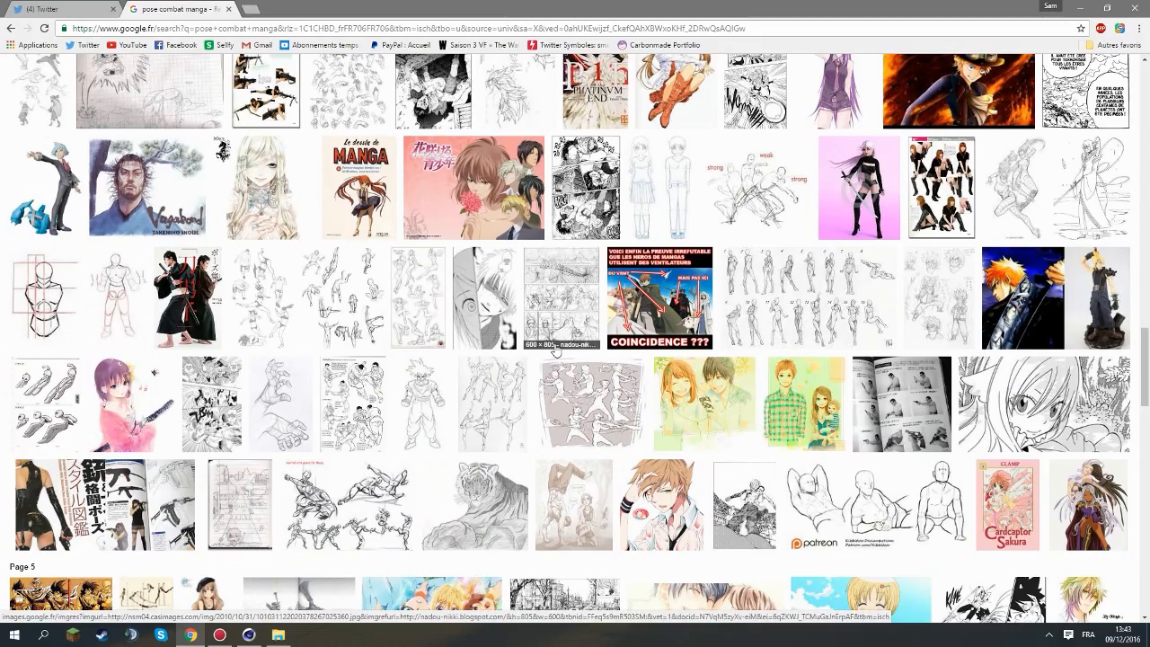
scroll(543, 350, "down", 6)
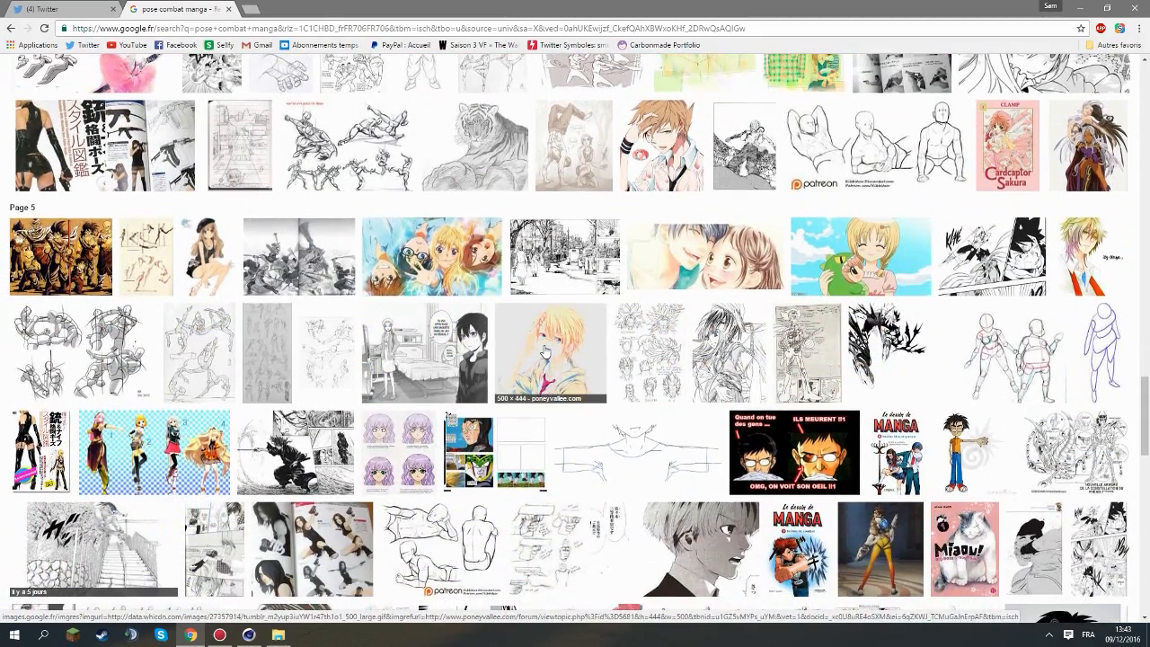
scroll(545, 353, "down", 3)
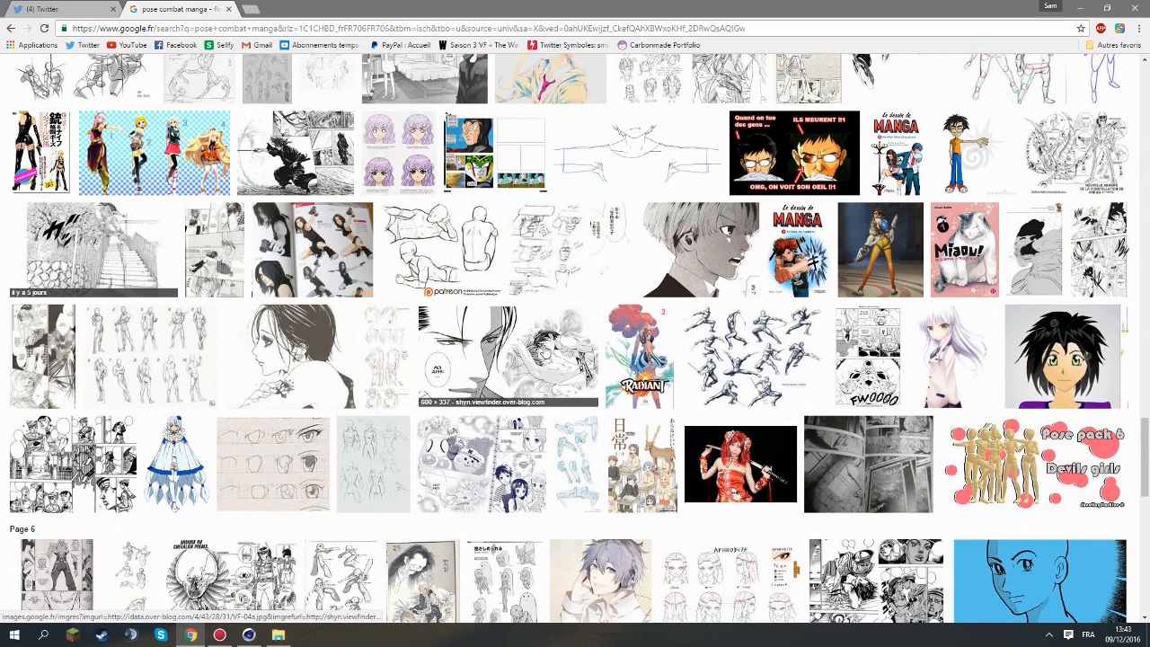
left_click(1090, 6)
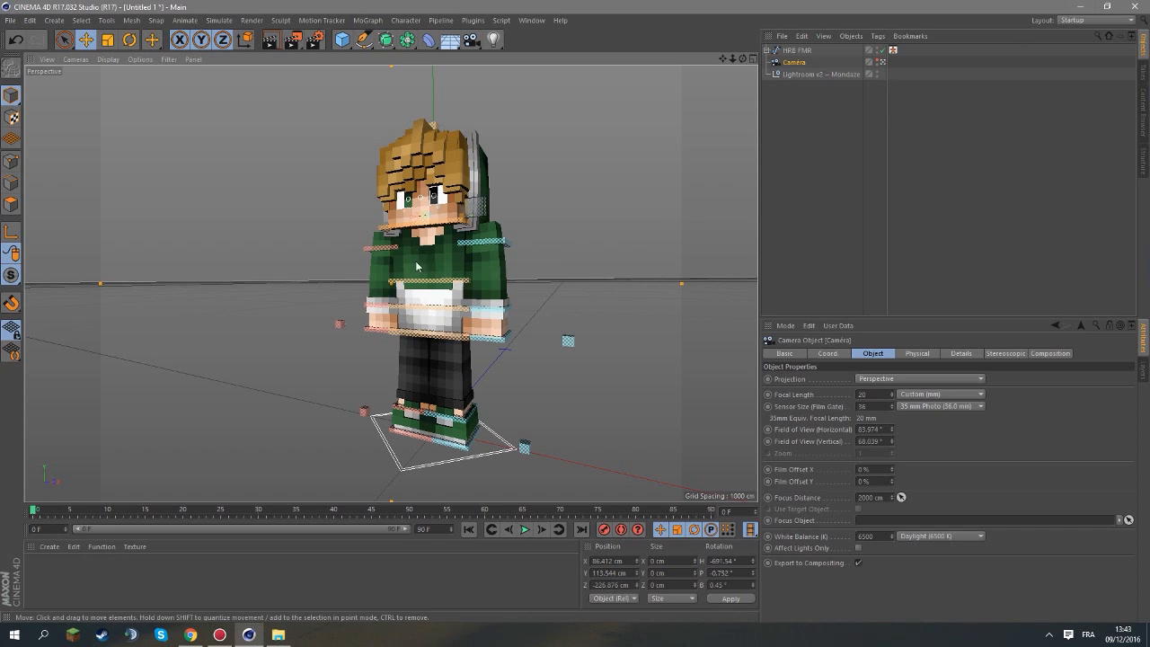
Shift the camera sideways and set the render output size to 1920 × 1080 pixels.
left_click_drag(723, 58, 707, 59)
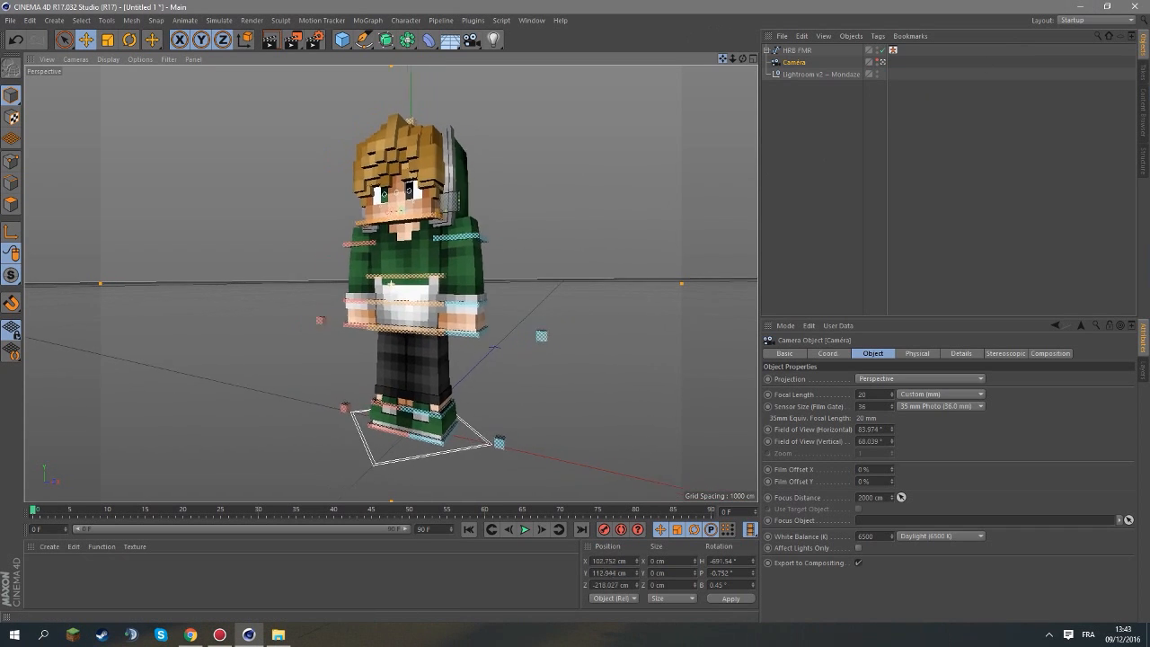
left_click(312, 40)
type("192")
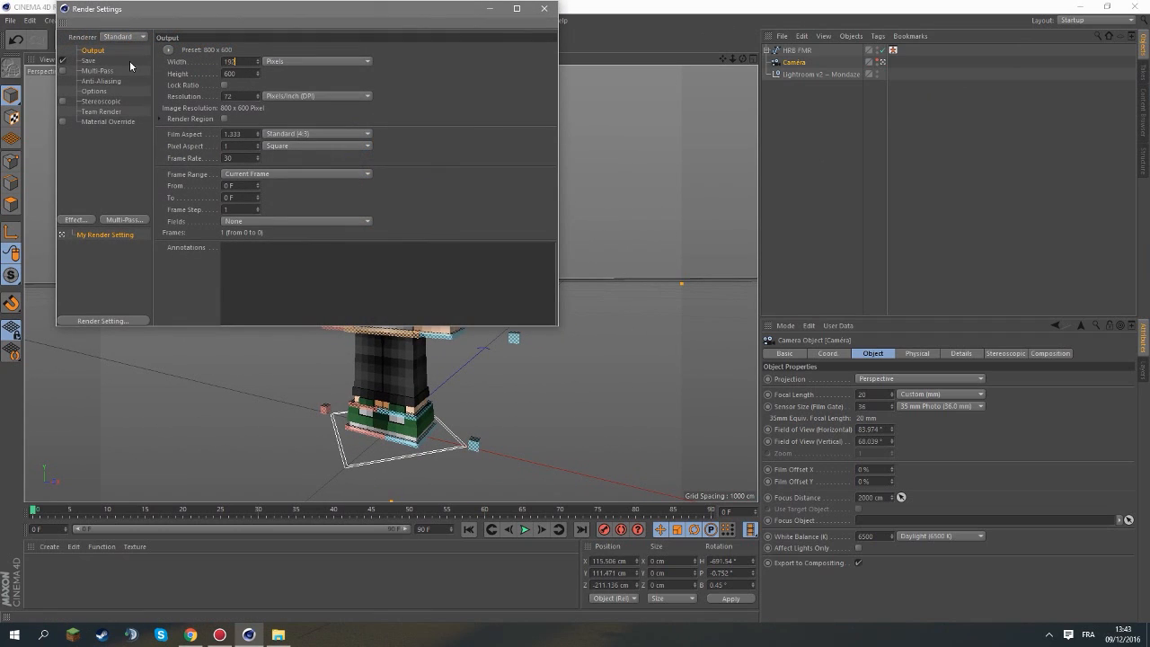
type("0")
key("Tab")
type("1080")
key("BackSpace")
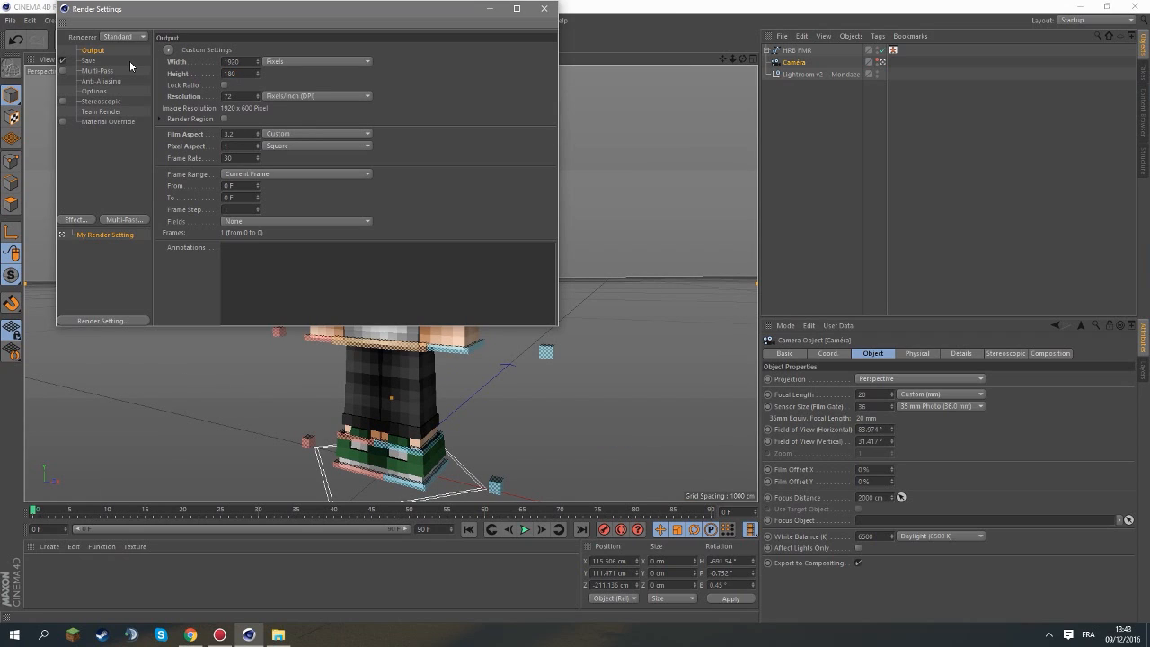
key("BackSpace")
type("080")
key("Return")
left_click(543, 9)
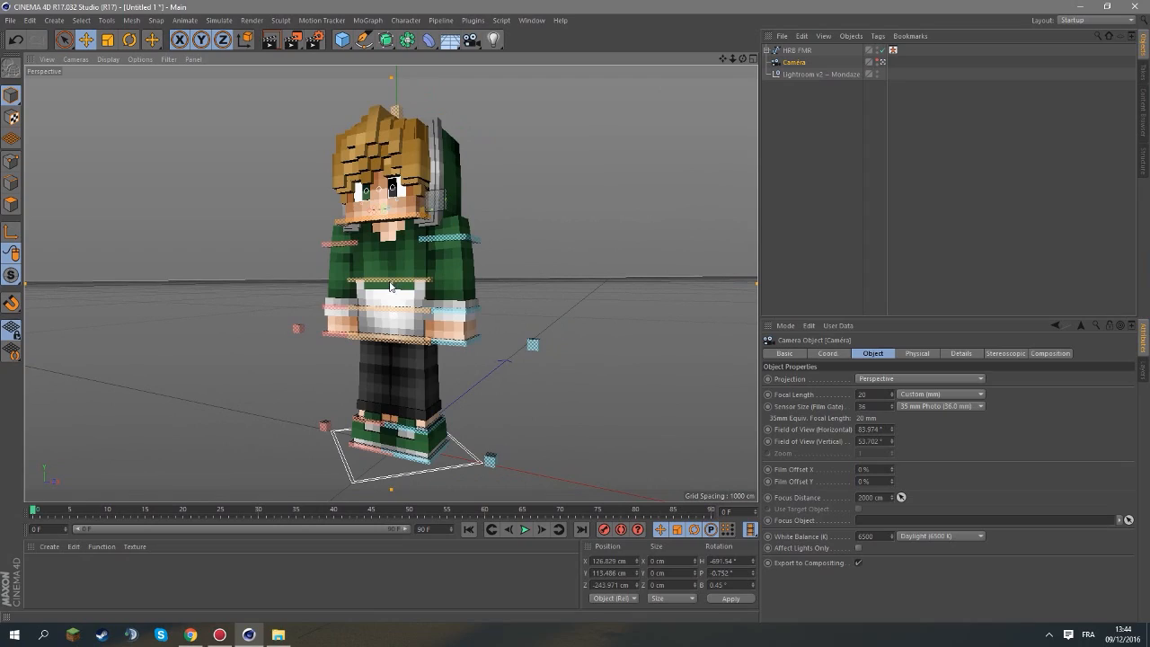
Orbit the camera around to the character's right side at a low angle and reframe the full body.
mouse_move(743, 59)
left_mouse_down()
mouse_move(843, 99)
mouse_move(887, 80)
mouse_move(638, 104)
mouse_move(655, 85)
mouse_move(763, 61)
mouse_move(714, 73)
mouse_move(745, 60)
left_mouse_up()
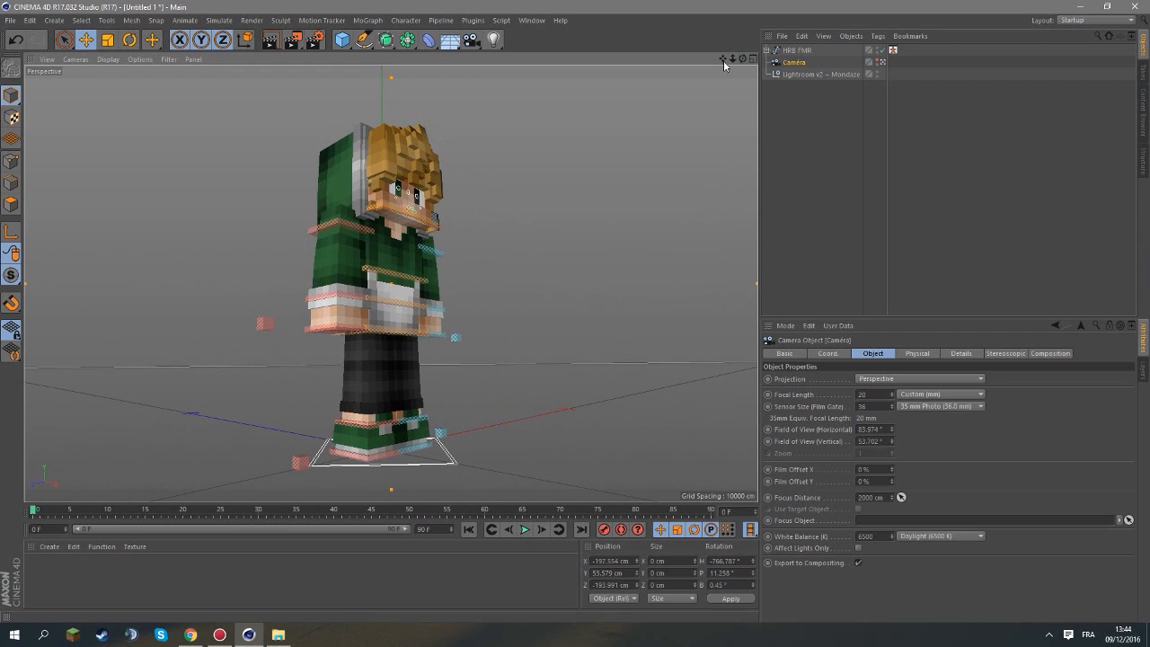
left_click_drag(740, 61, 743, 59)
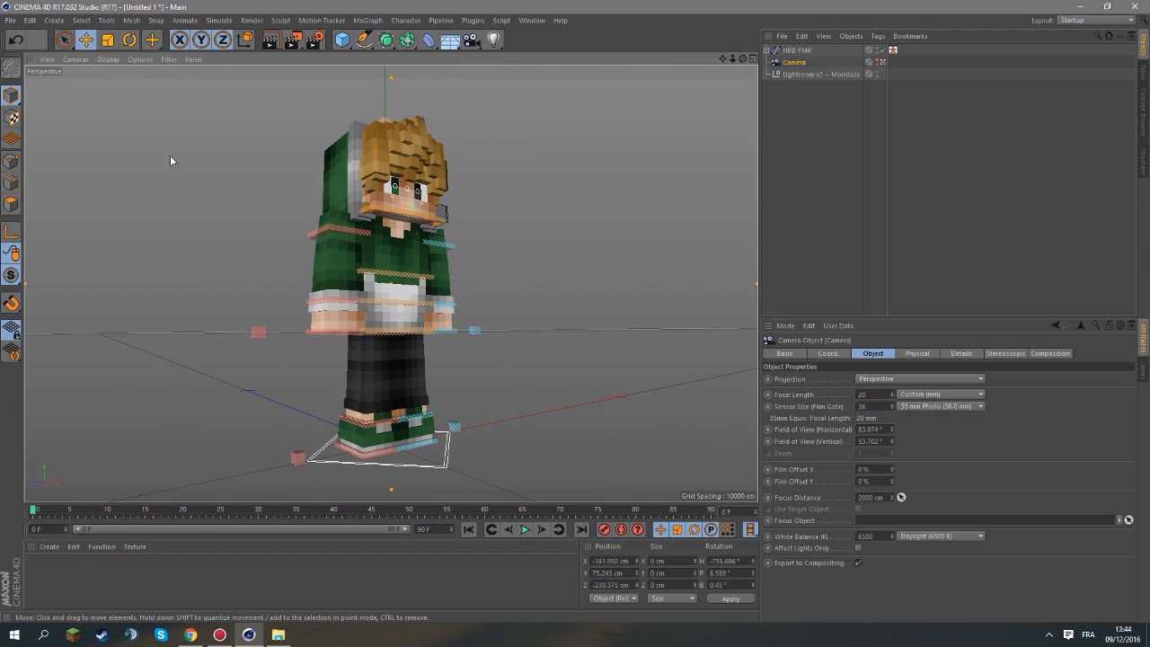
Move the right foot control up and back so the character's right leg bends behind the body.
left_click(131, 39)
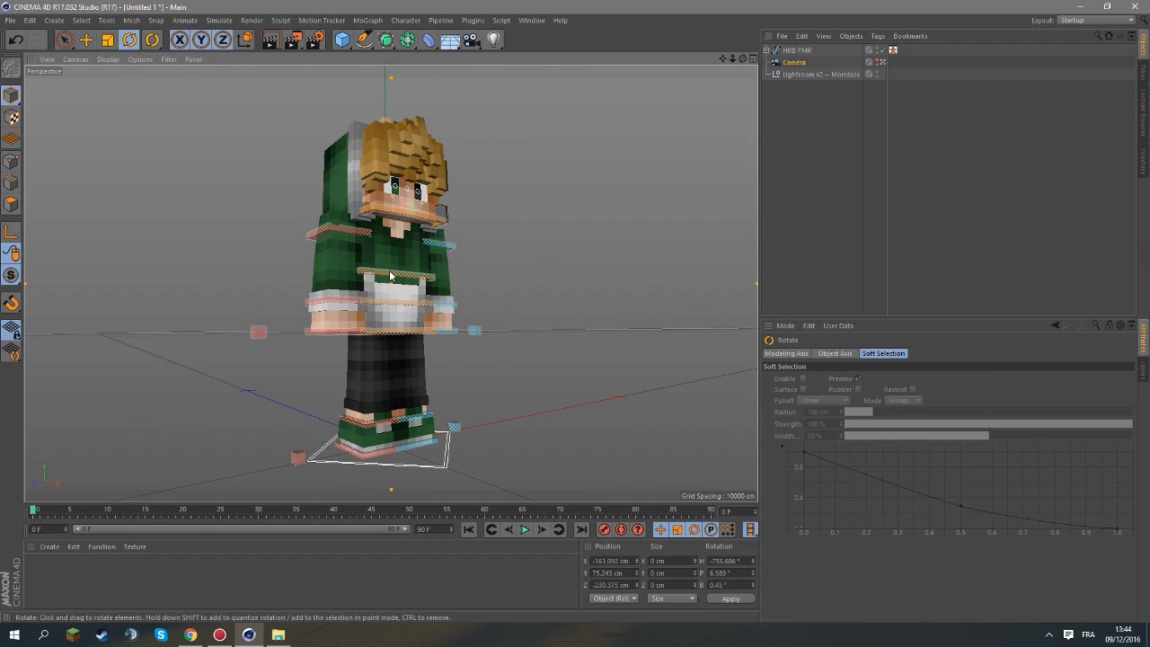
left_click(364, 361)
key("e")
left_click_drag(370, 340, 339, 284)
left_click(304, 363)
left_click_drag(302, 367, 298, 366)
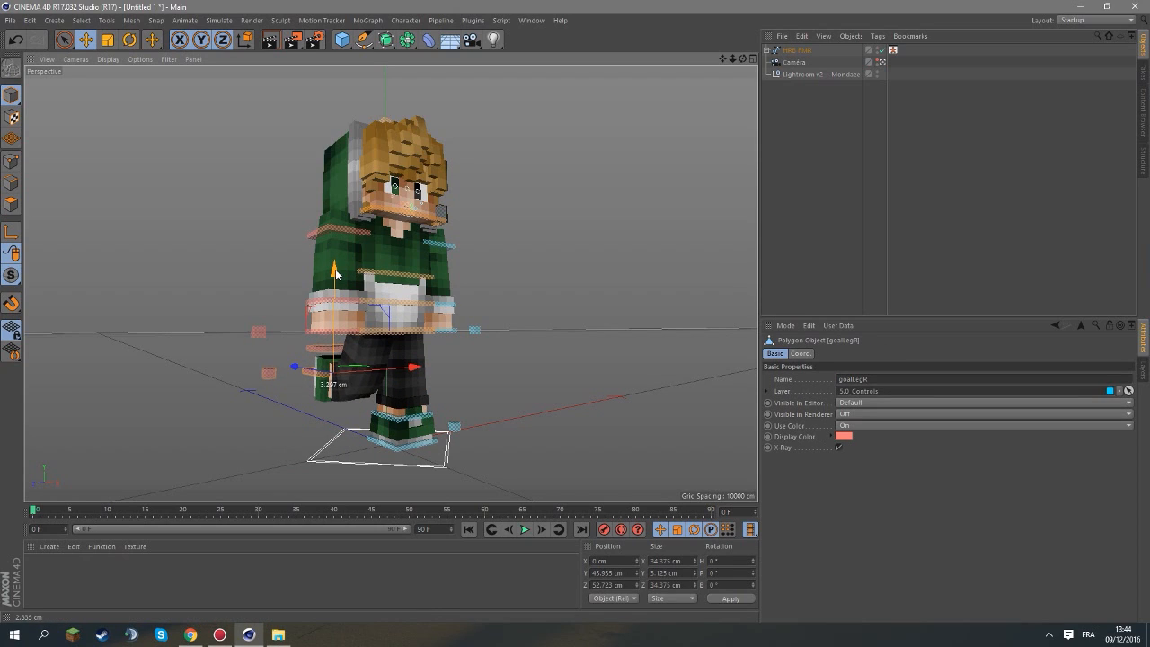
Lift the left foot control and bring it forward so the character's left leg takes a bent stride.
left_click(375, 434)
left_click_drag(375, 435, 418, 311)
left_click_drag(370, 392, 379, 400)
left_click_drag(425, 301, 378, 308)
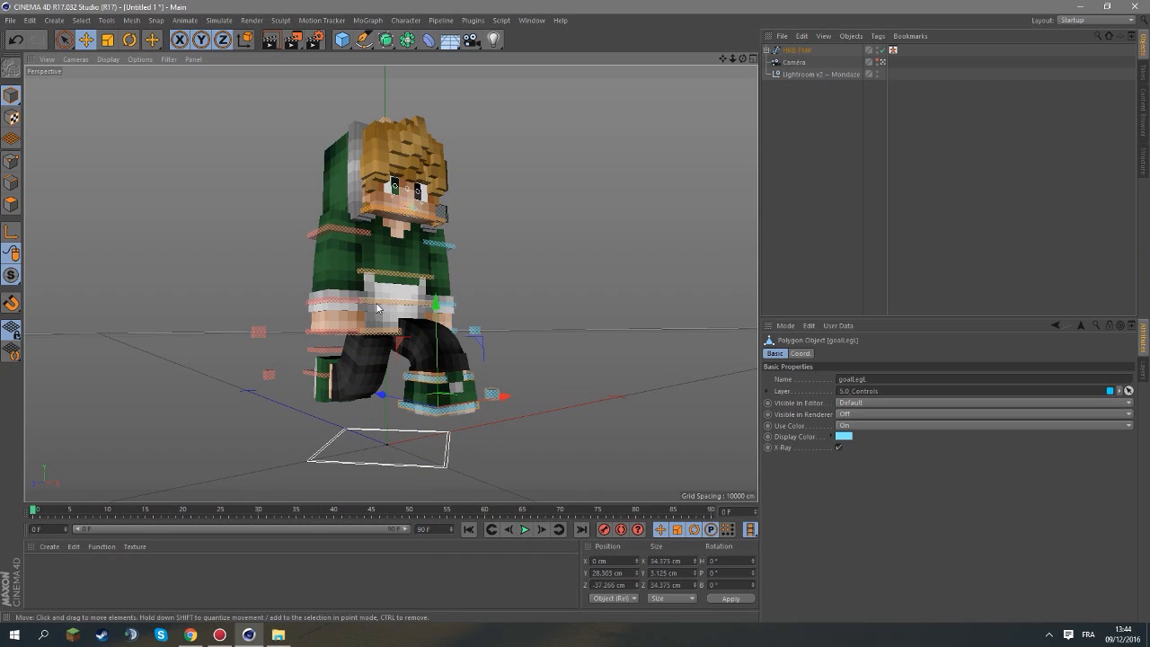
Rotate the character's torso control to lean the upper body forward and to the side.
left_click(386, 274)
left_click(129, 40)
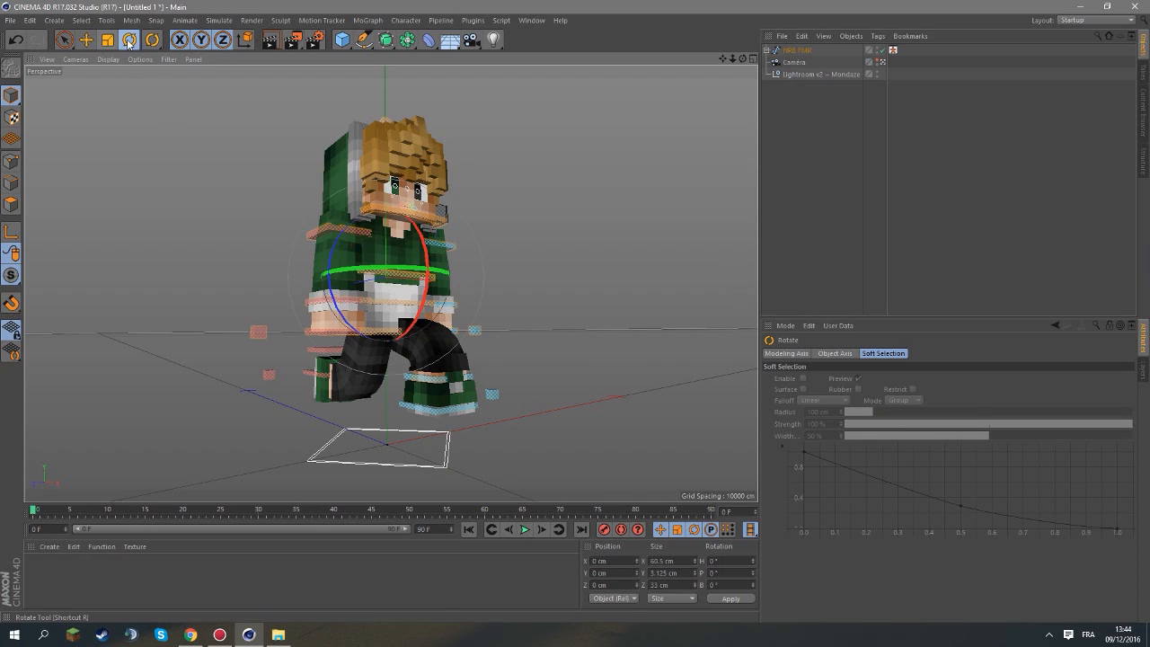
left_click_drag(424, 248, 429, 318)
left_click(390, 241)
mouse_move(390, 241)
left_mouse_down()
mouse_move(394, 203)
mouse_move(378, 225)
left_mouse_up()
Move the right hand control outward and up so the right arm bends away from the body.
left_click(324, 332)
key("e")
left_click_drag(323, 332, 189, 158)
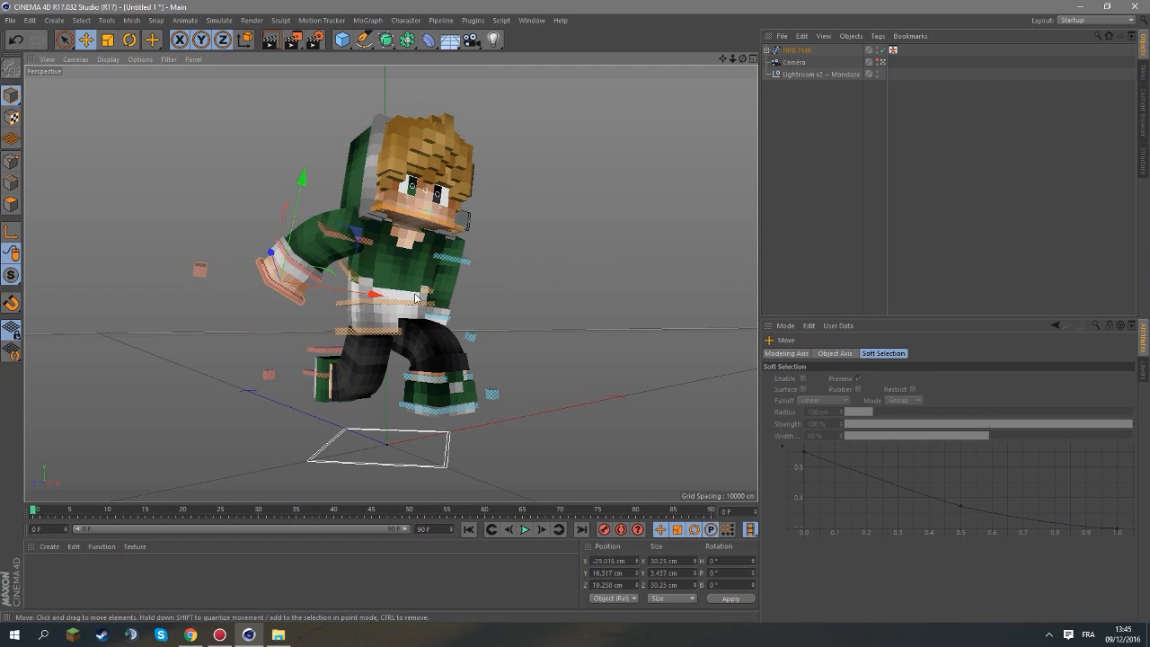
Pull the left hand control forward, checking it from outside the camera view, and lower the right hand beside the hip.
left_click(882, 64)
left_click(435, 230)
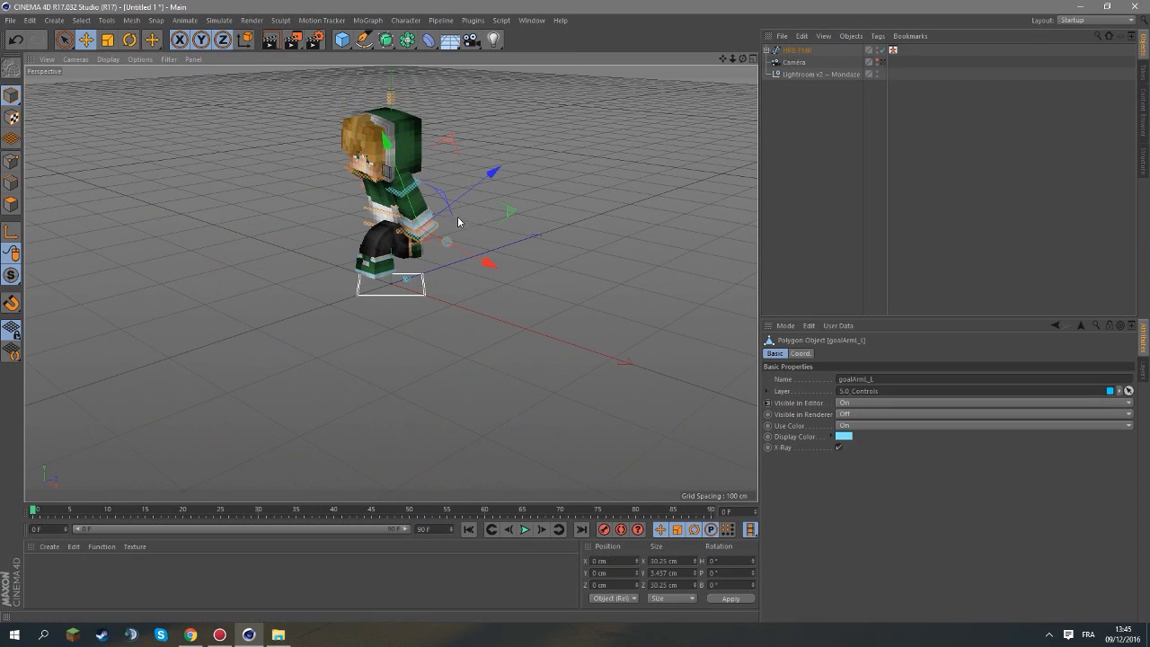
left_click(881, 63)
left_click_drag(485, 355, 531, 282)
left_click_drag(278, 280, 301, 322)
Select the right foot control and nudge it to fine-tune the bent rear leg.
left_click(310, 381)
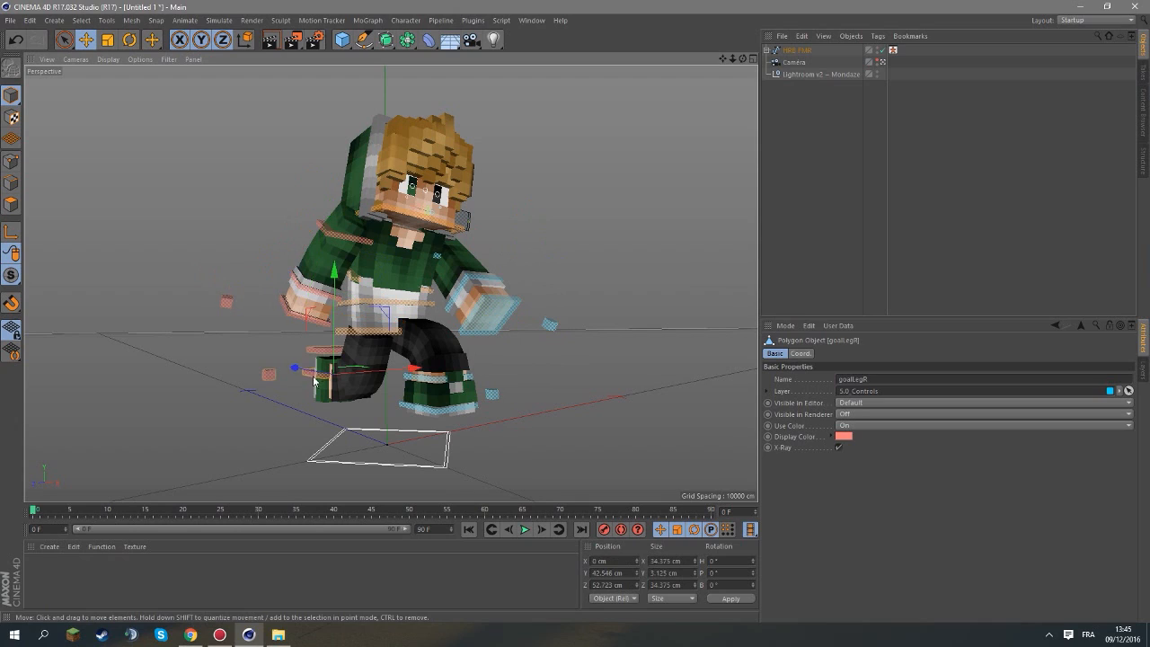
left_click(781, 52)
left_click(312, 372)
mouse_move(311, 387)
left_mouse_down()
mouse_move(322, 401)
mouse_move(313, 385)
left_mouse_up()
Adjust the torso control's position and rotate it to about 32° pitch and 10° bank for a stronger lean.
left_click(407, 301)
left_click_drag(385, 231, 361, 249)
left_click(435, 286)
left_click(129, 39)
left_click_drag(490, 270, 472, 235)
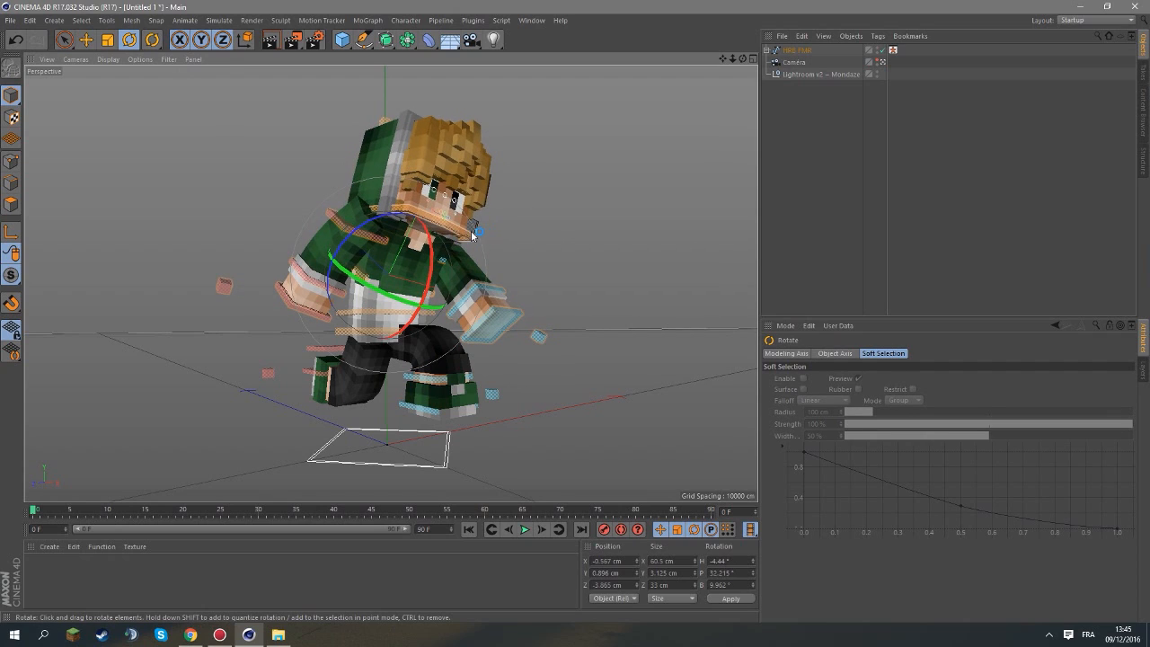
Lower the whole HRB FMR rig to about -33.8 cm in Y and reframe the camera on the character.
left_click(800, 54)
key("e")
left_click_drag(389, 343, 389, 383)
left_click_drag(732, 60, 722, 60)
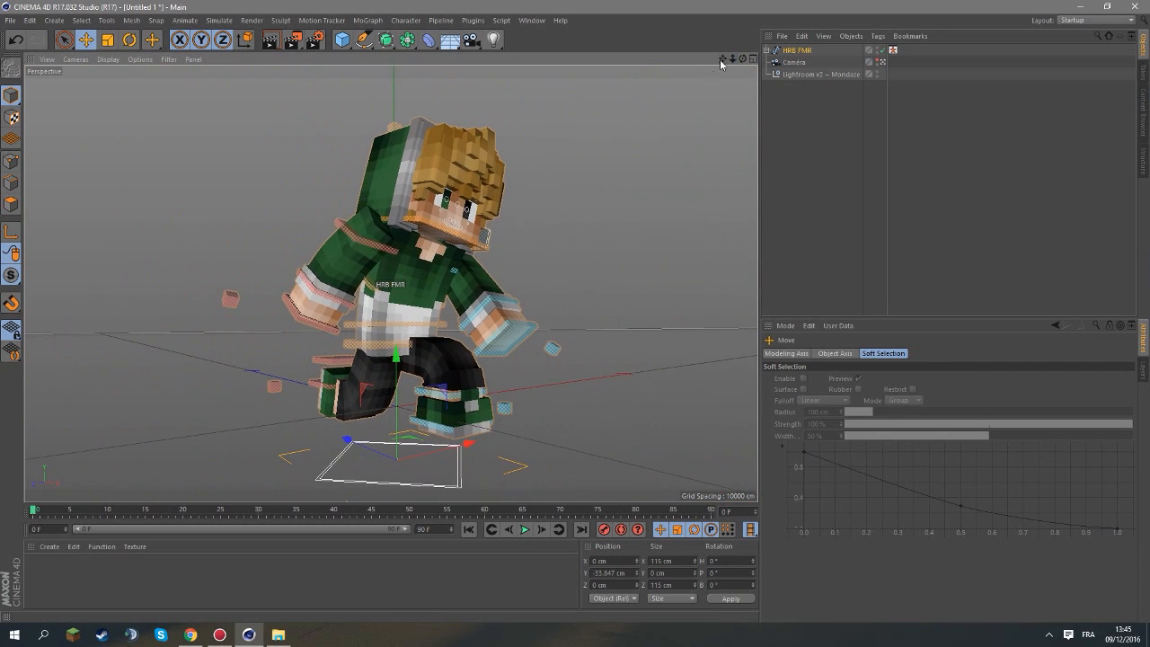
Bring the camera closer, raise the left hand control slightly and rotate it to about -39° pitch and -99° bank.
scroll(444, 359, "up", 1)
left_click(534, 339)
left_click_drag(530, 326, 539, 313)
left_click(129, 39)
left_click_drag(492, 352, 453, 381)
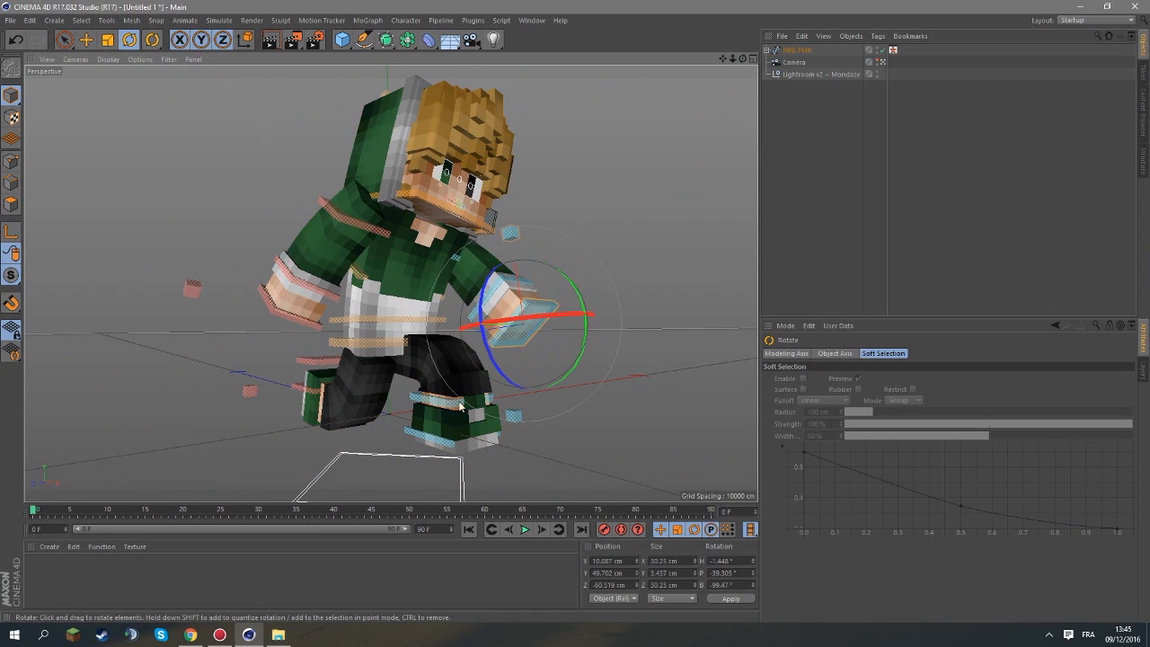
Rotate the character's head control slightly to redirect the face, and clear the selection.
left_click(449, 206)
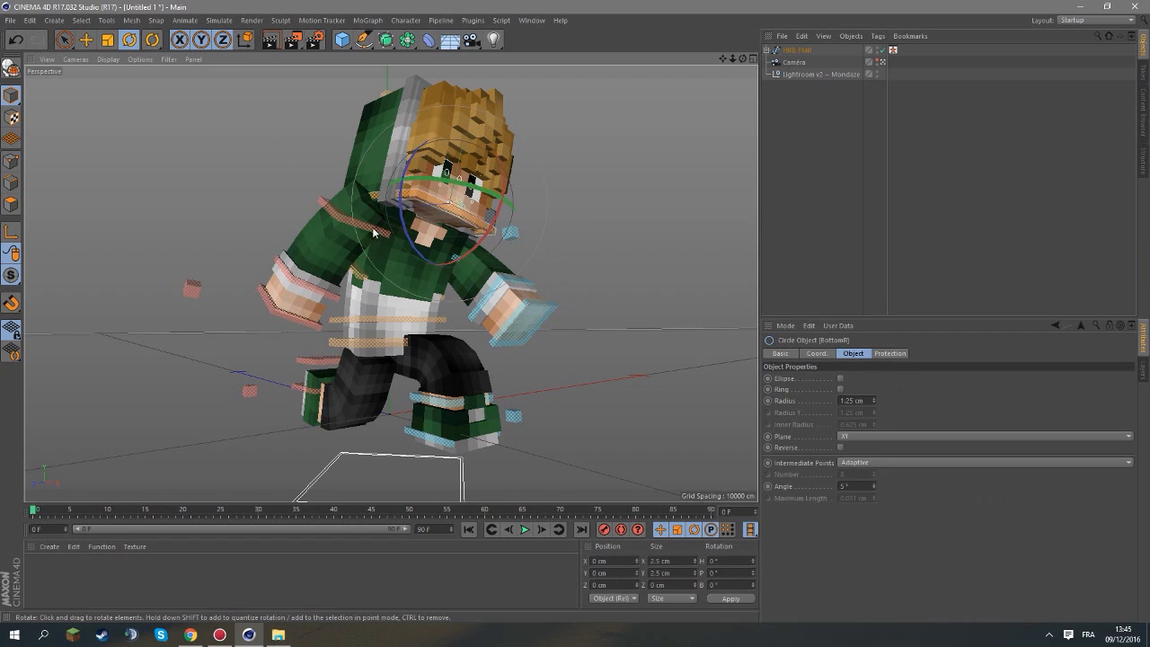
left_click(419, 197)
left_click_drag(420, 198, 467, 184)
left_click(521, 167)
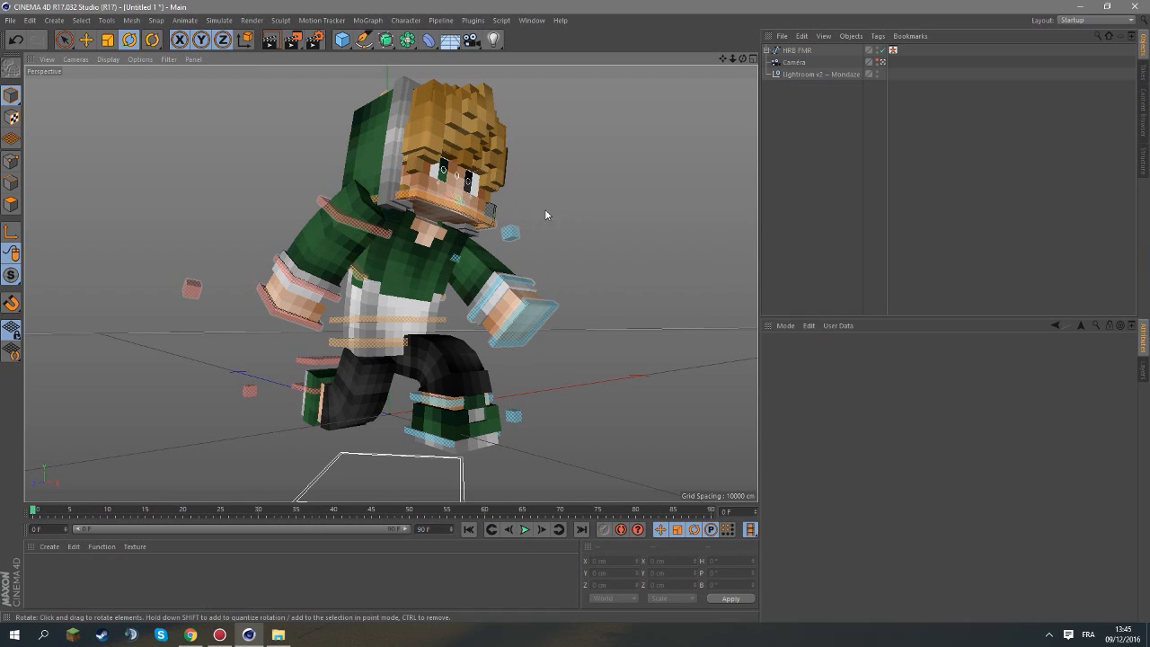
Shift the camera framing and open the minecraft item pack v1.2 library from the Rig Blocks & Items Minecraft folder.
left_click_drag(724, 59, 722, 81)
left_click(9, 20)
left_click(36, 38)
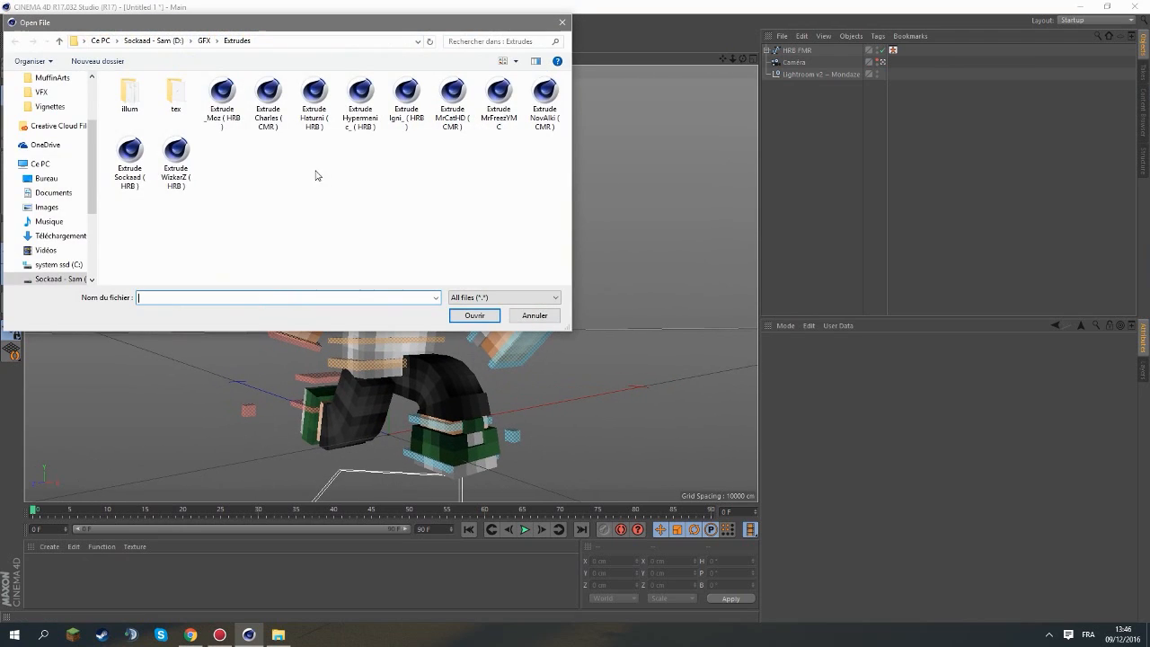
left_click(204, 41)
double_click(192, 160)
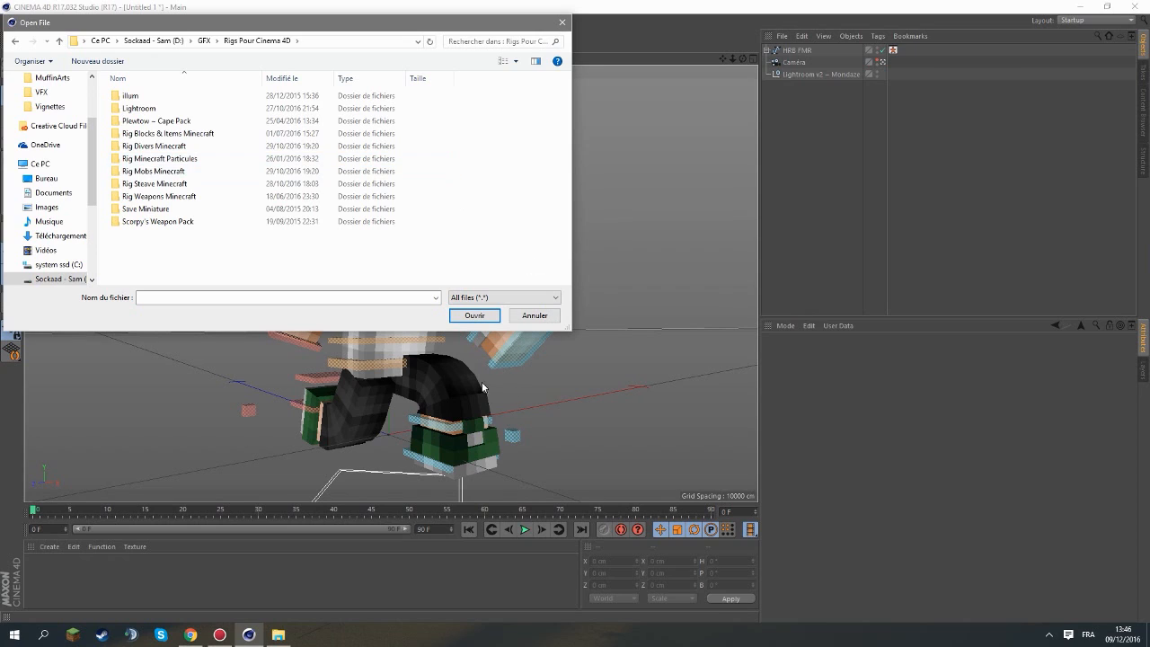
double_click(183, 133)
scroll(175, 254, "down", 1)
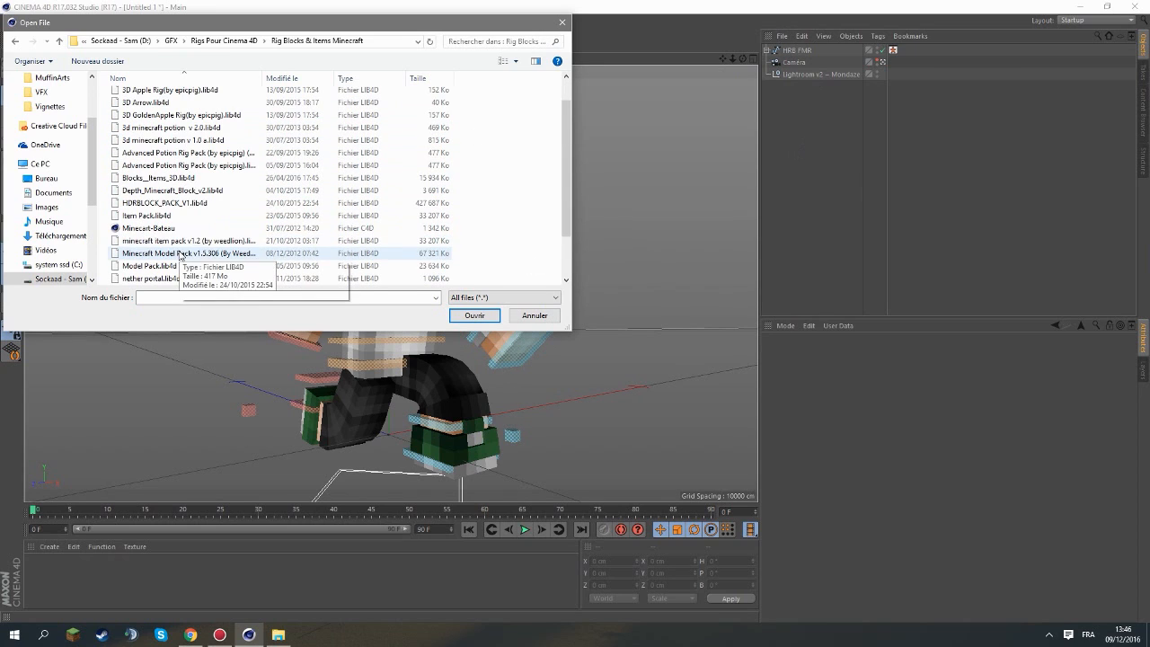
double_click(191, 243)
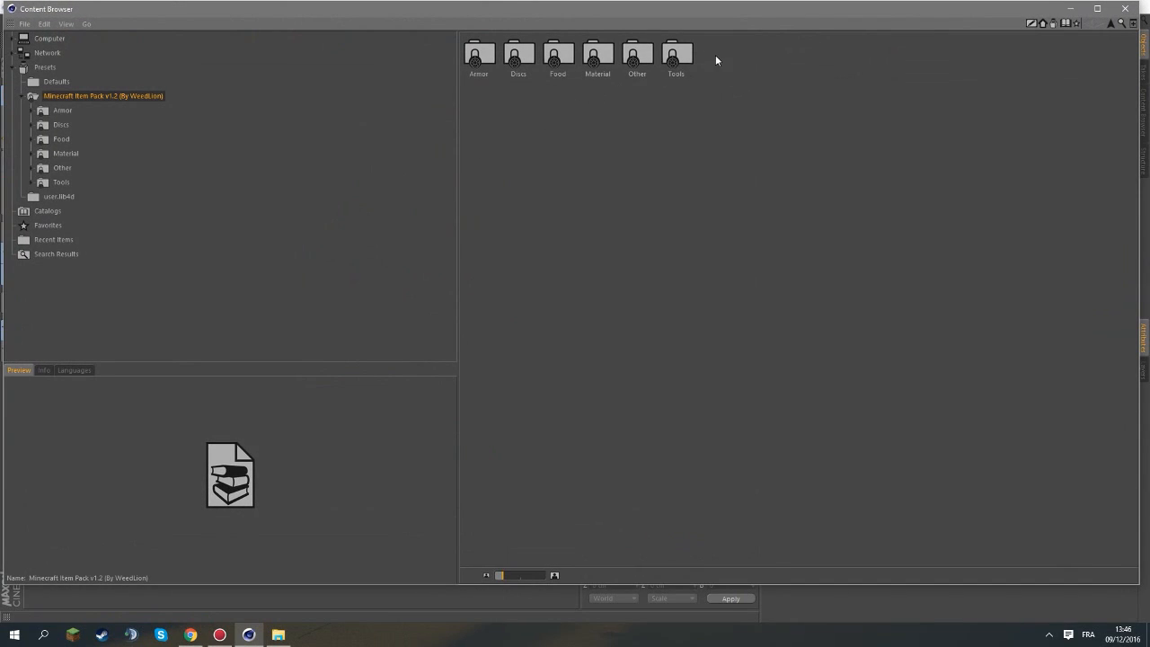
Add the Sword (Iron) model from the item pack's Tools folder to the scene and minimize the Content Browser.
double_click(684, 57)
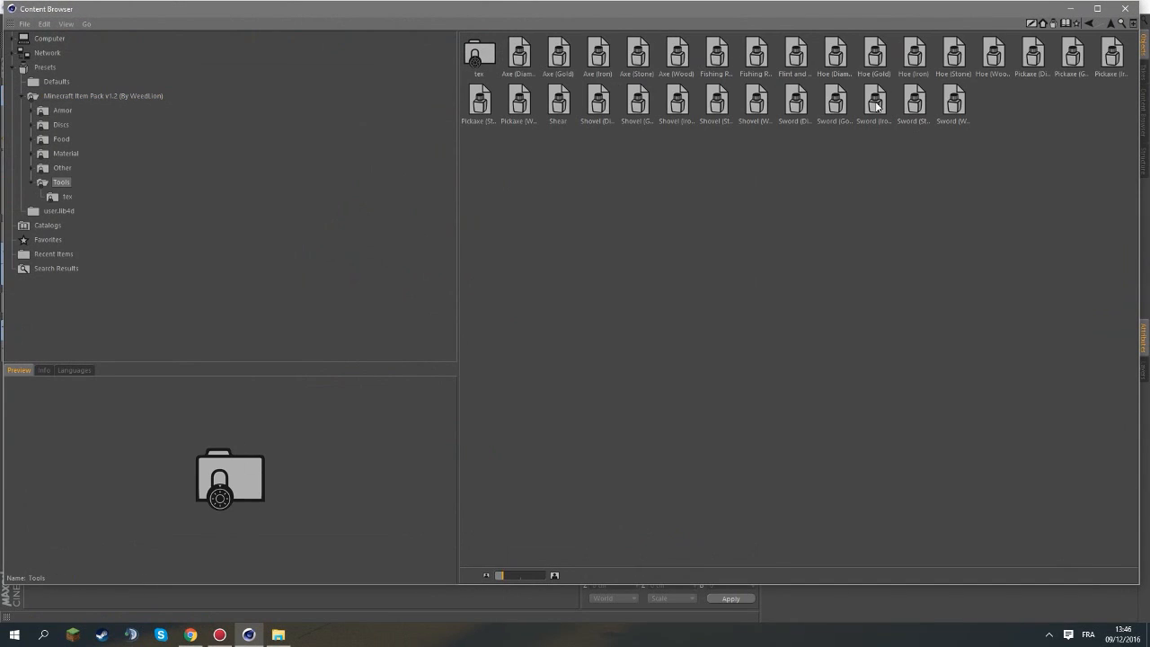
left_click(876, 104)
left_click(1070, 9)
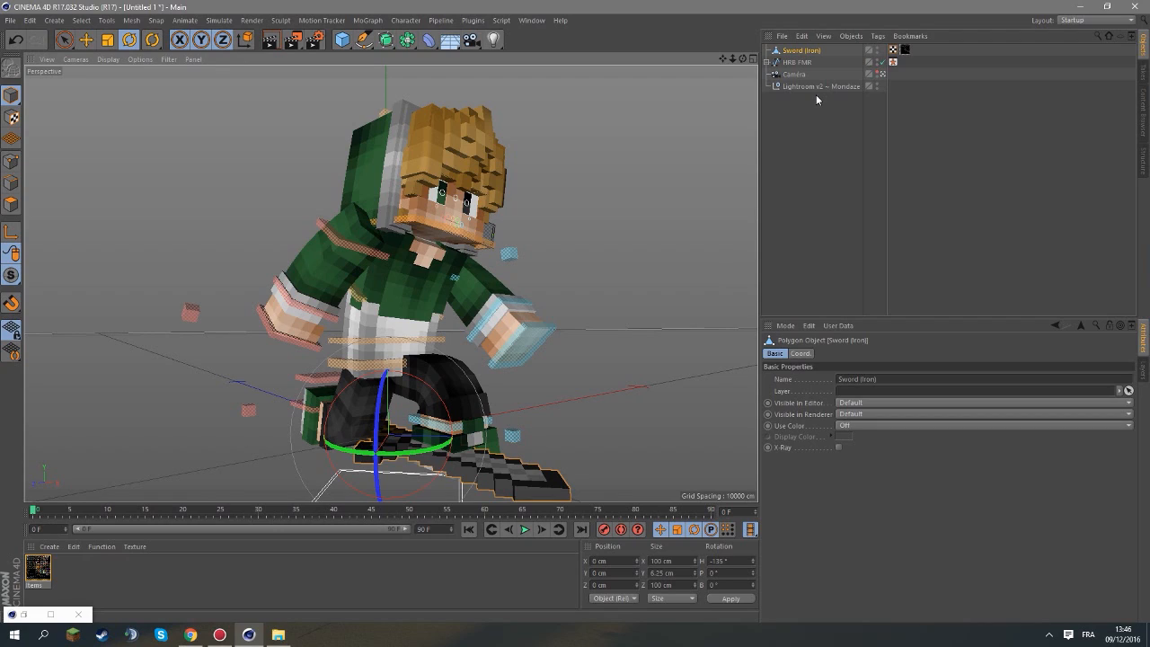
Rotate the iron sword and move it from the ground to the character's left hand.
left_click_drag(573, 452, 227, 349)
left_click(86, 39)
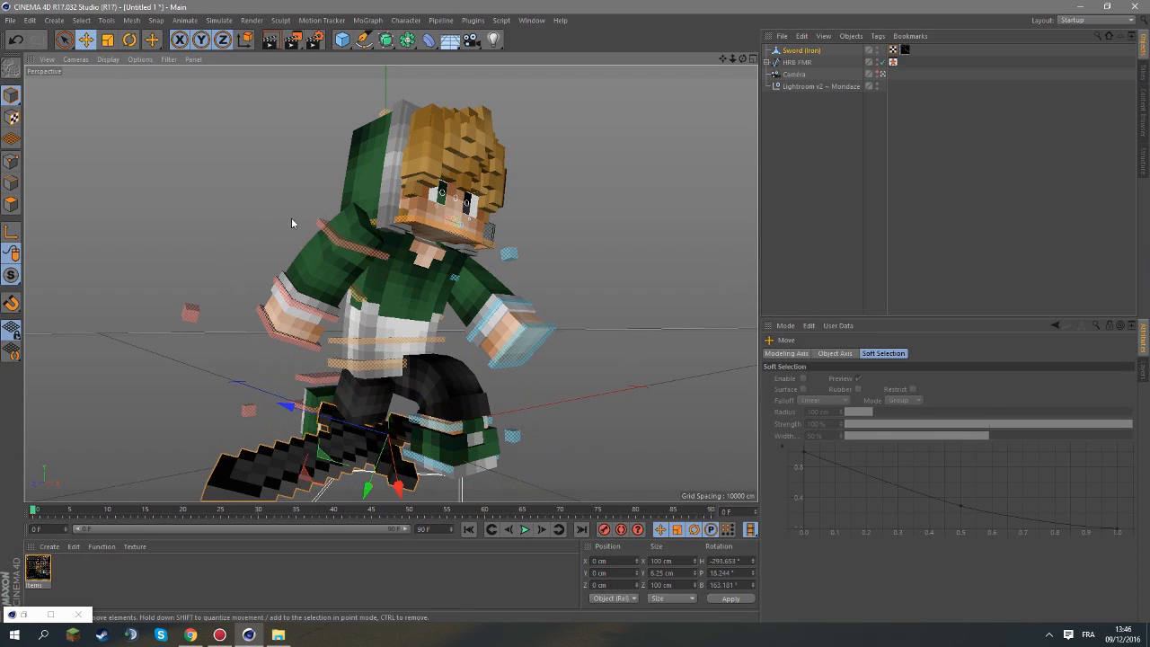
left_click_drag(291, 224, 392, 163)
left_click_drag(536, 409, 562, 395)
Refine the iron sword's rotation to about 25° pitch and 148° bank, nudge it against the left hand and clear the selection.
left_click(129, 39)
left_click_drag(530, 346, 510, 340)
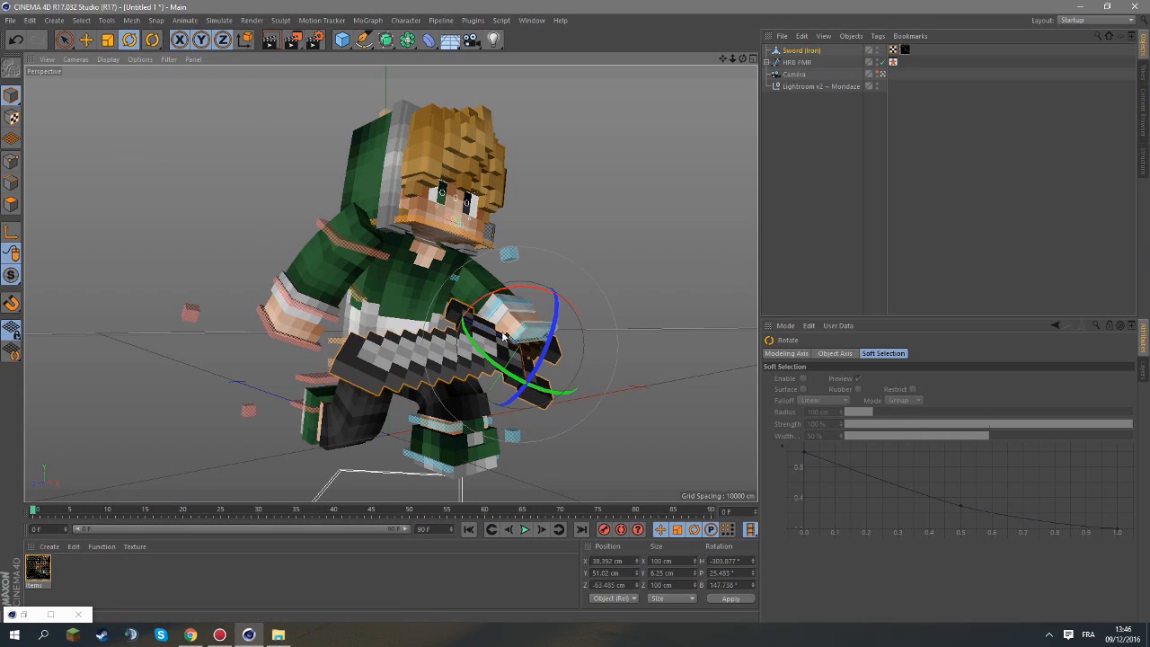
left_click(86, 39)
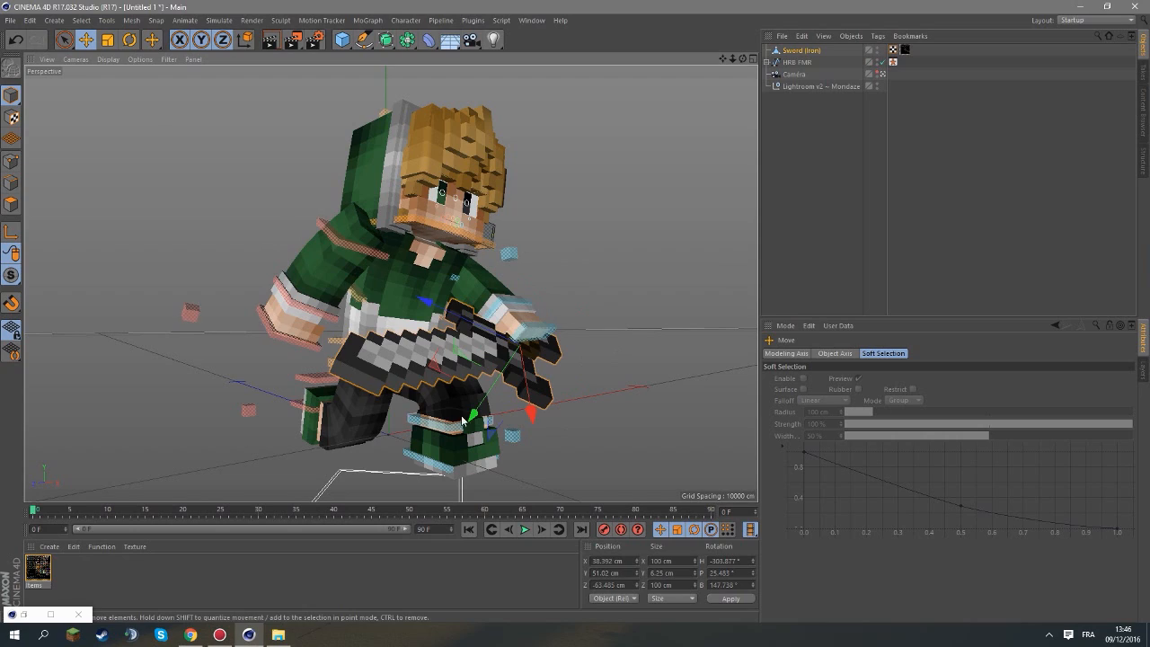
left_click_drag(472, 416, 471, 423)
left_click(674, 232)
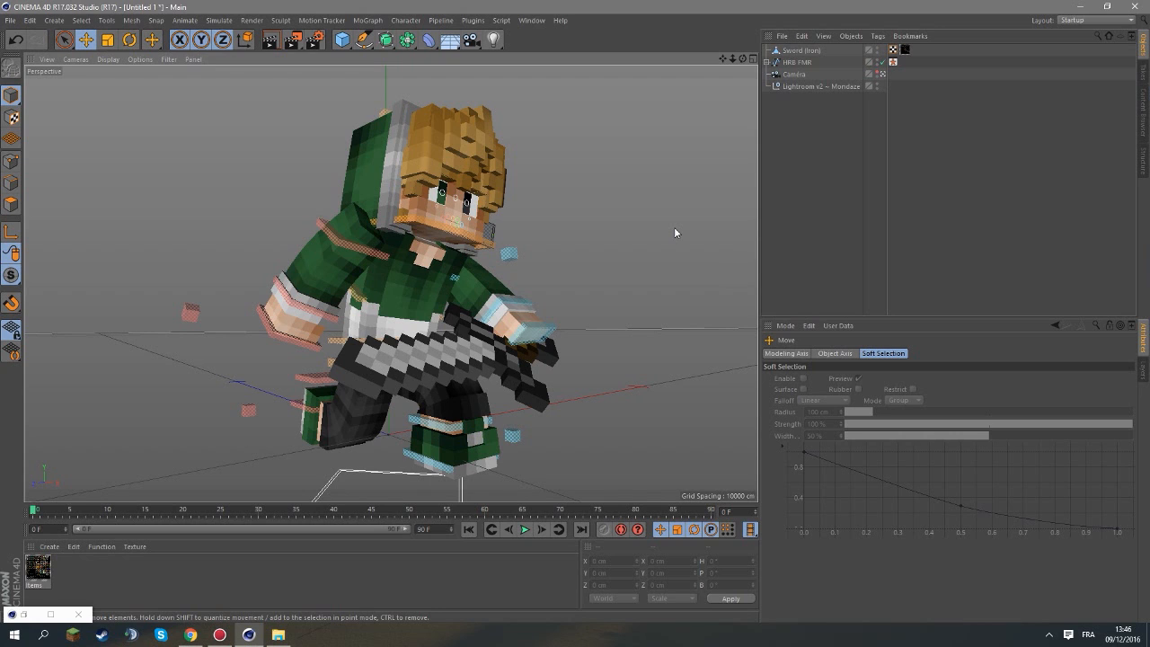
Leave the scene camera, shift the iron sword into the left hand's grip from a close-up front view, and return to the camera view.
left_click(883, 75)
middle_click_drag(288, 234, 467, 162, "alt")
scroll(290, 230, "up", 5)
left_click_drag(438, 316, 443, 237, "alt")
scroll(443, 238, "up", 3)
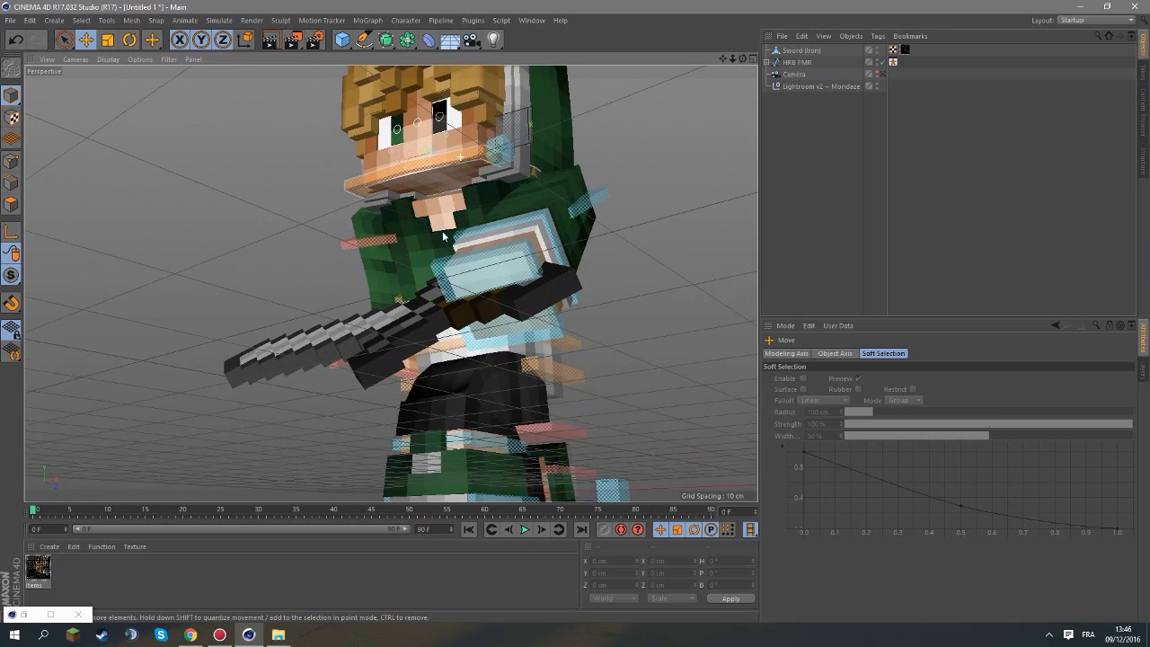
scroll(443, 237, "up", 2)
left_click(450, 305)
left_click_drag(449, 305, 460, 300)
left_click(710, 146)
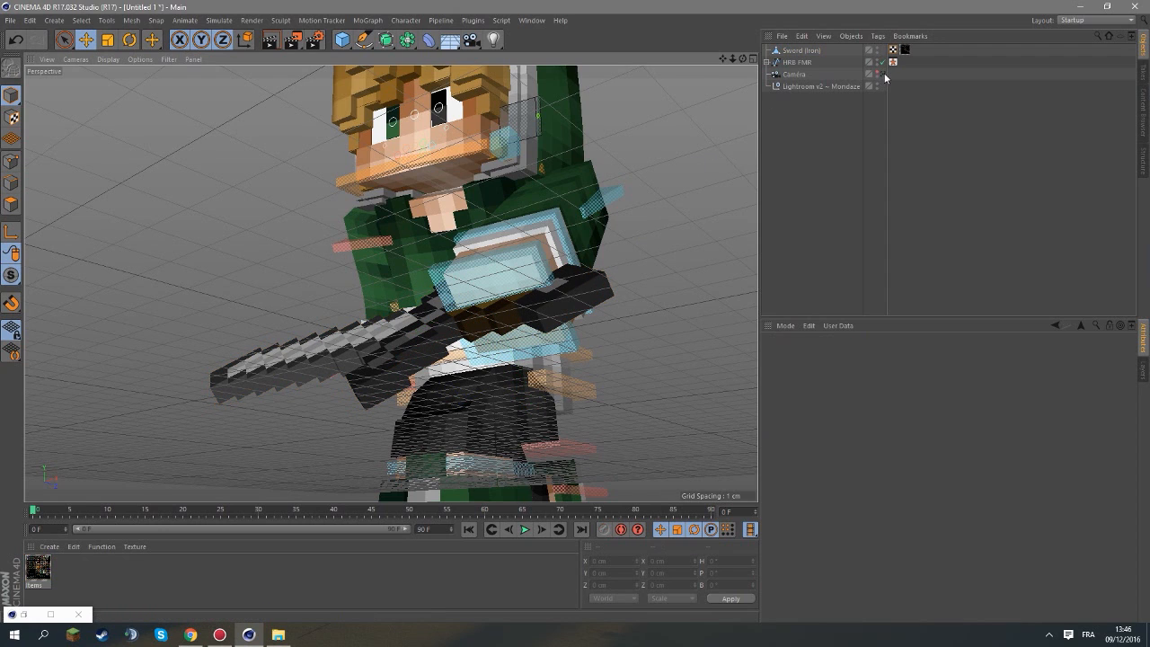
left_click_drag(742, 59, 882, 73)
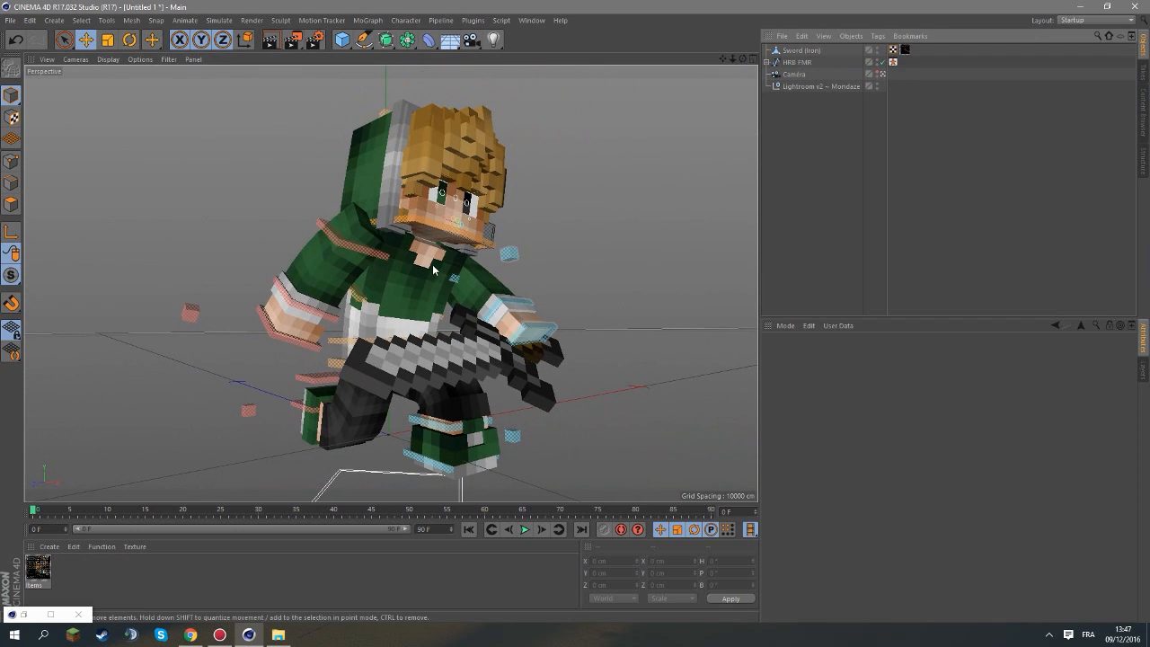
Try rotating the character's right upper-arm control to about 13° heading, -12° pitch and -1° bank.
left_click(378, 254)
left_click(130, 39)
left_click_drag(393, 232, 424, 277)
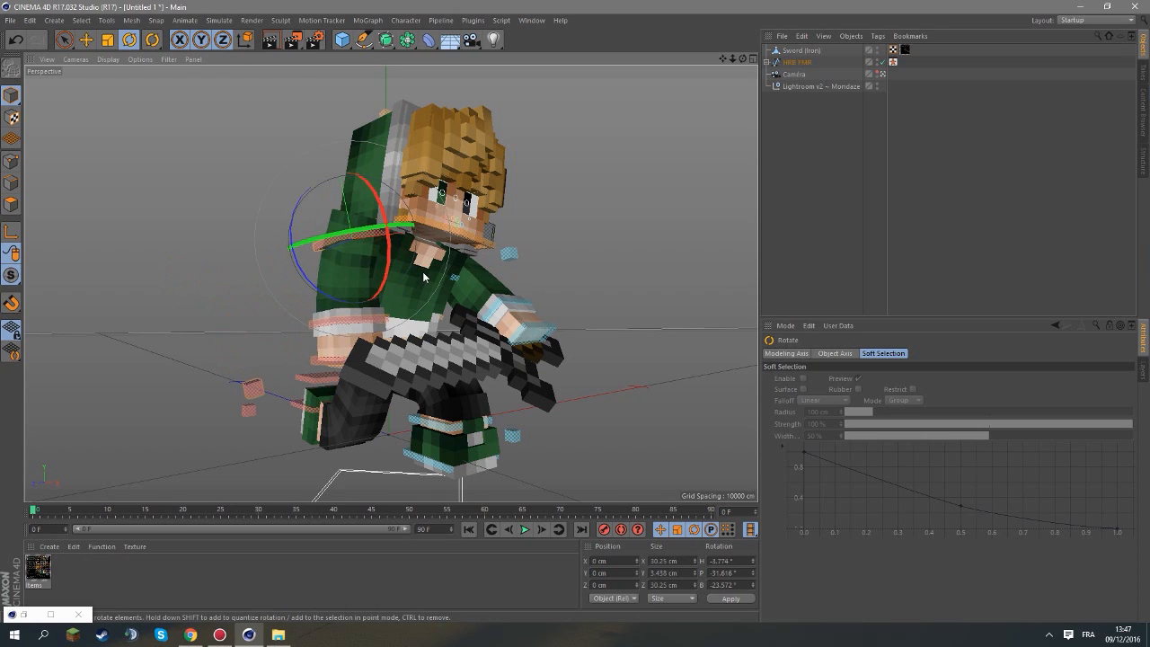
left_click(90, 40)
left_click(130, 40)
left_click_drag(302, 209, 355, 188)
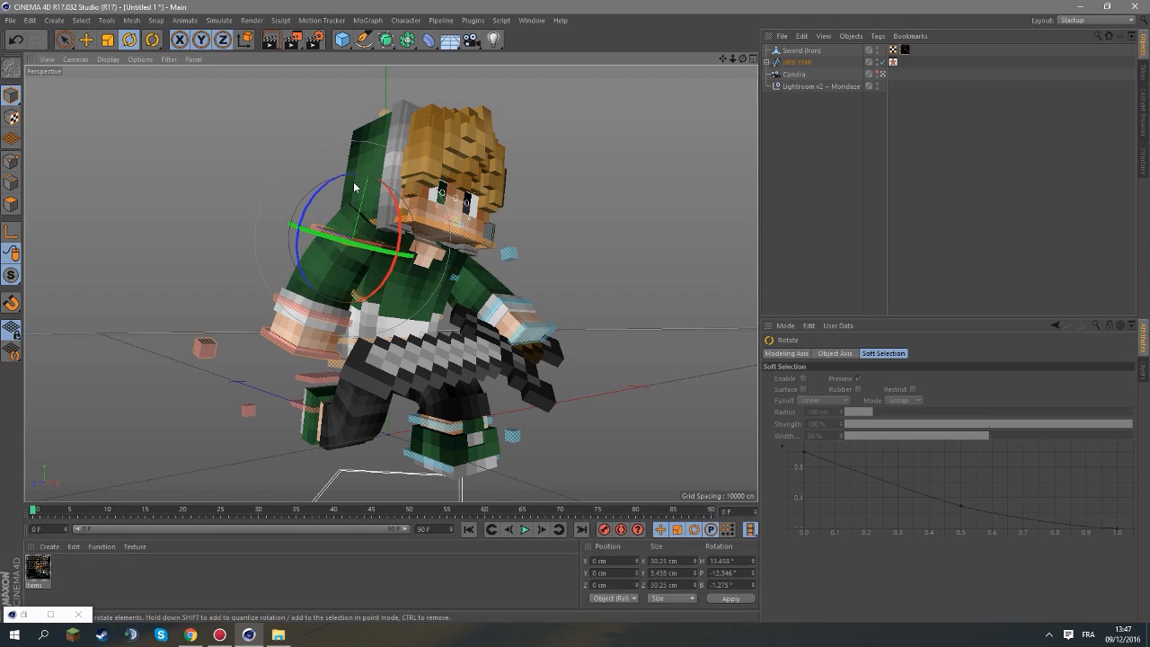
left_click(576, 155)
Undo the rotations of the right upper-arm control.
left_click(17, 41)
left_click(17, 41)
left_click(17, 41)
left_click(18, 43)
left_click(18, 42)
left_click(18, 42)
left_click(18, 42)
left_click(18, 42)
left_click(18, 43)
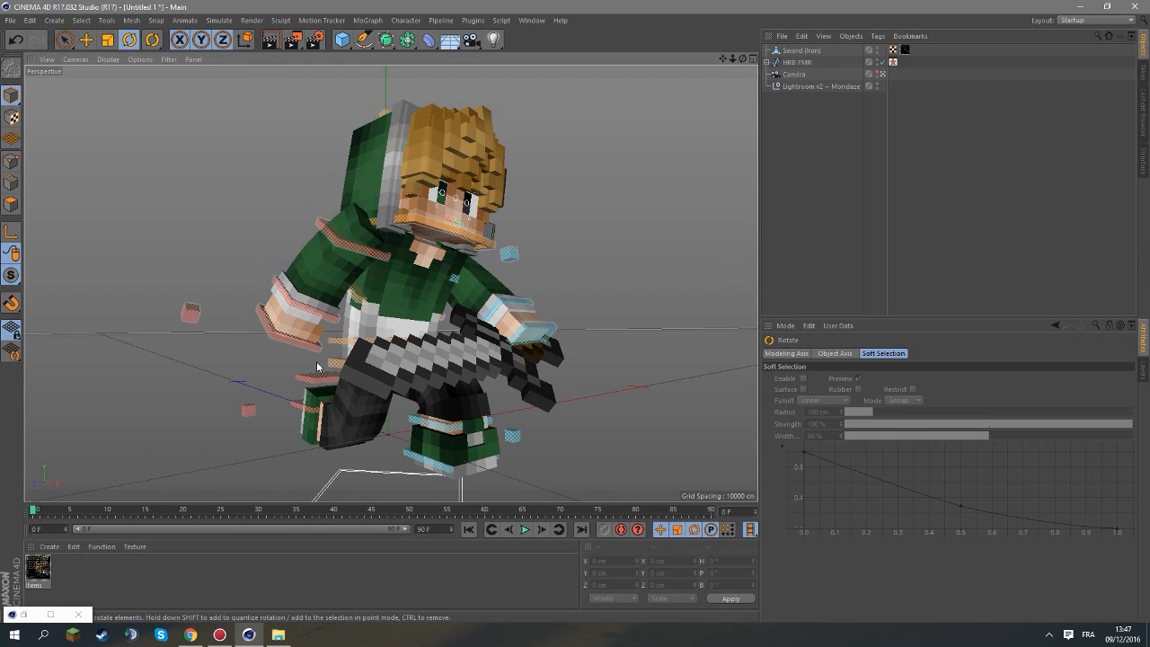
Lower the character's right foot control slightly and clear the selection.
left_click(302, 403)
left_click(86, 41)
left_click_drag(318, 292, 467, 456)
left_click(445, 469)
mouse_move(444, 353)
left_mouse_down()
mouse_move(444, 365)
mouse_move(444, 355)
left_mouse_up()
left_click(640, 236)
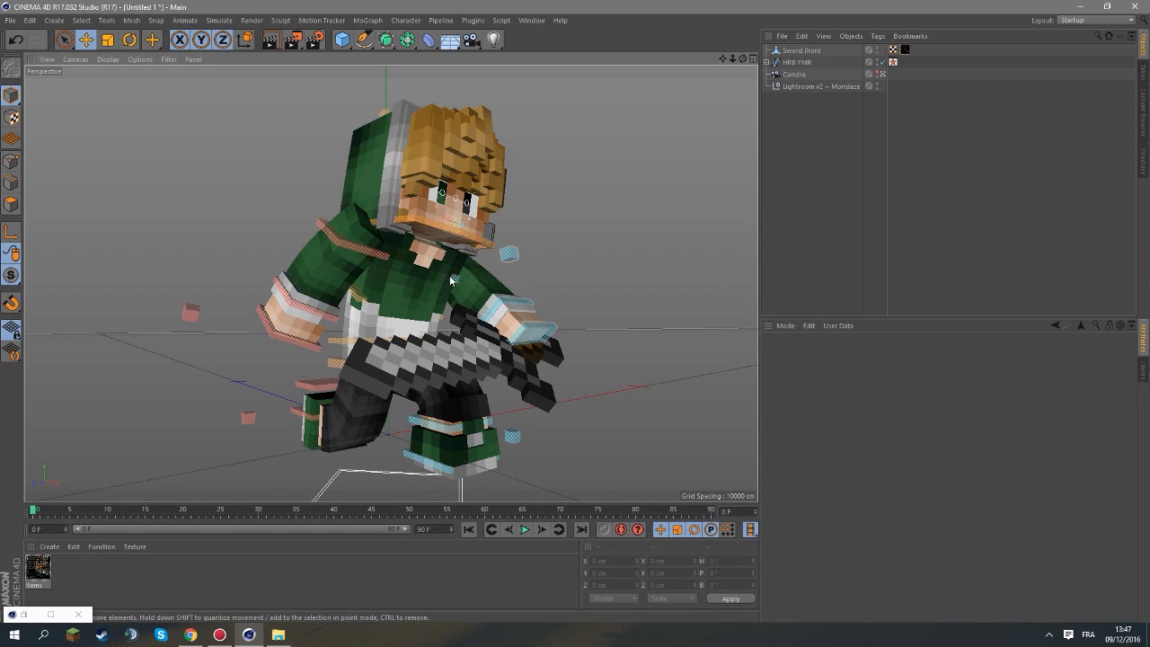
Add a Bend deformer as a child of the iron sword, fit it to the parent, try a 4° strength and undo that strength.
left_click(412, 370)
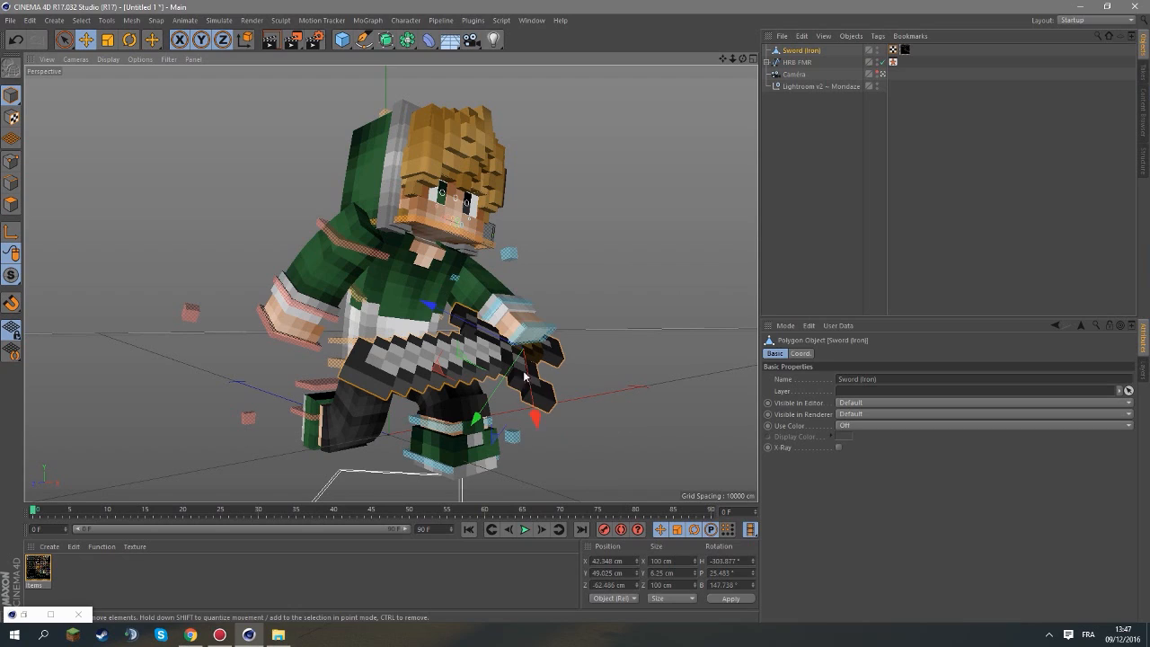
left_click(433, 39)
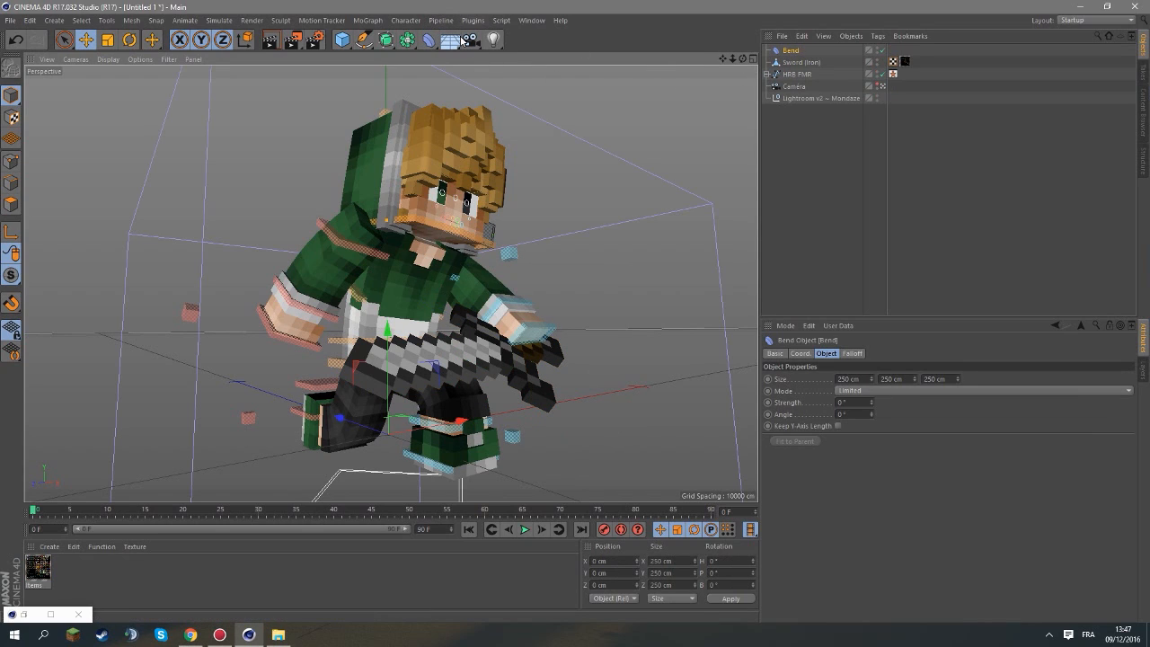
left_click_drag(785, 54, 798, 63)
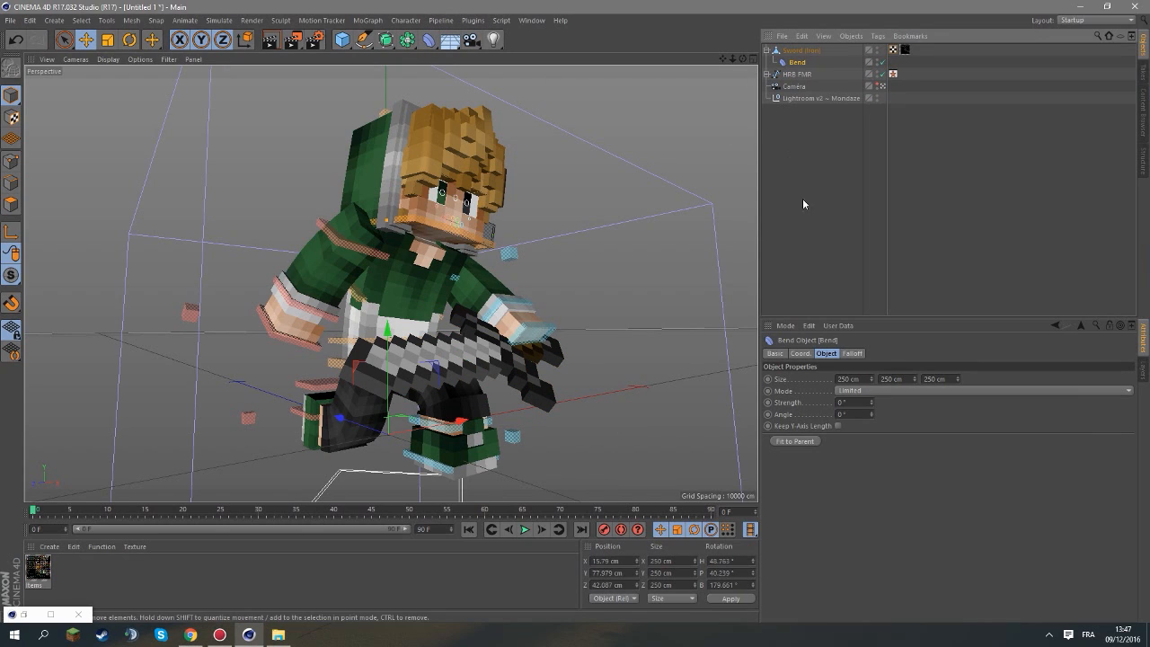
left_click(792, 441)
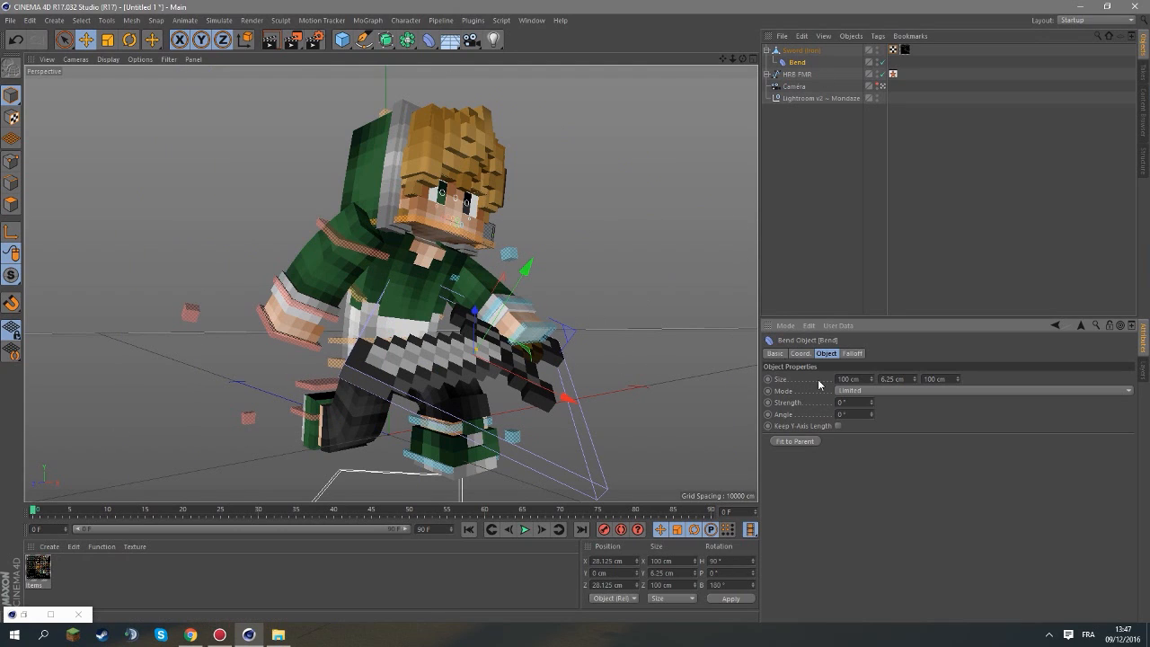
mouse_move(871, 402)
left_mouse_down()
mouse_move(885, 401)
mouse_move(827, 402)
mouse_move(872, 402)
left_mouse_up()
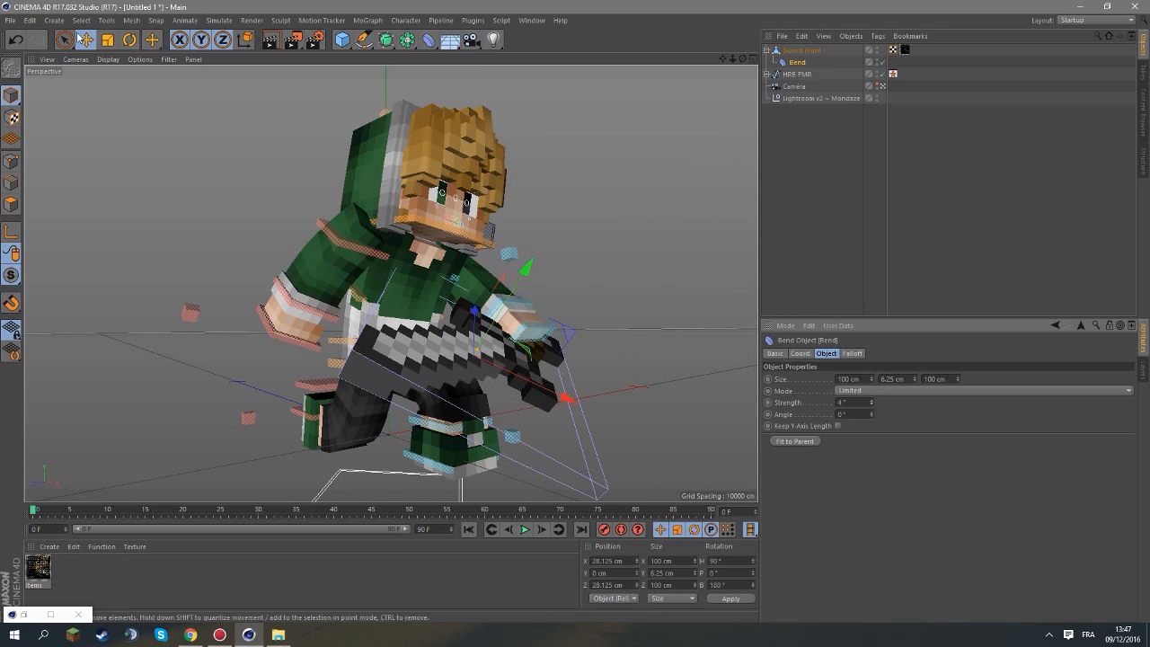
left_click(15, 41)
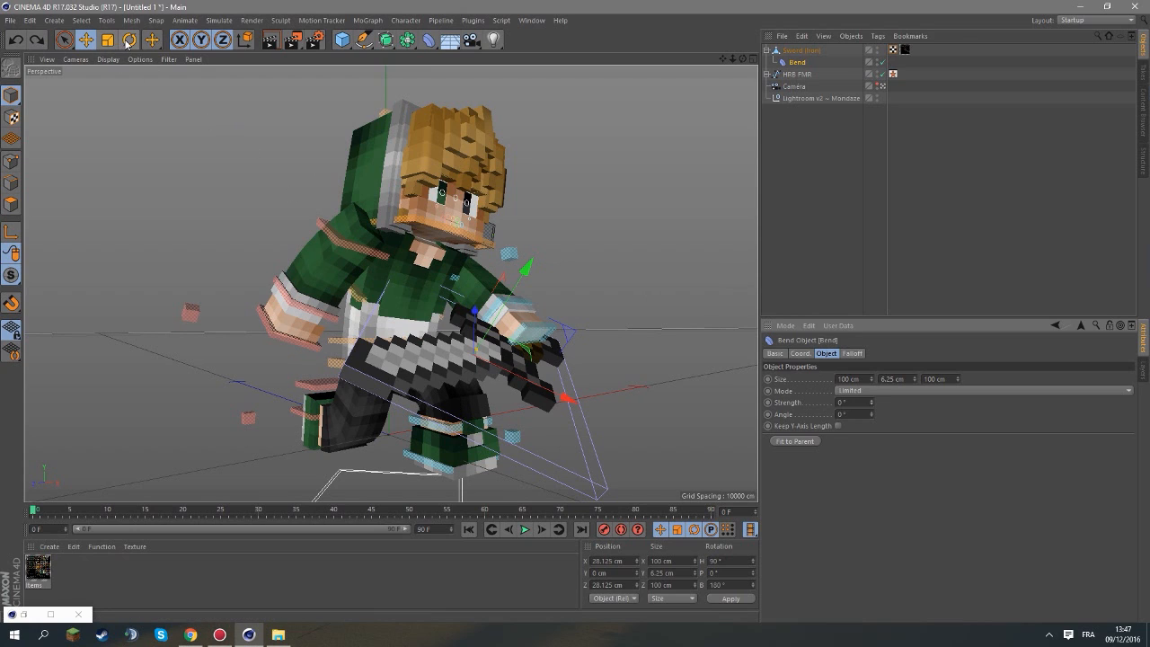
left_click(130, 39)
left_click(42, 615)
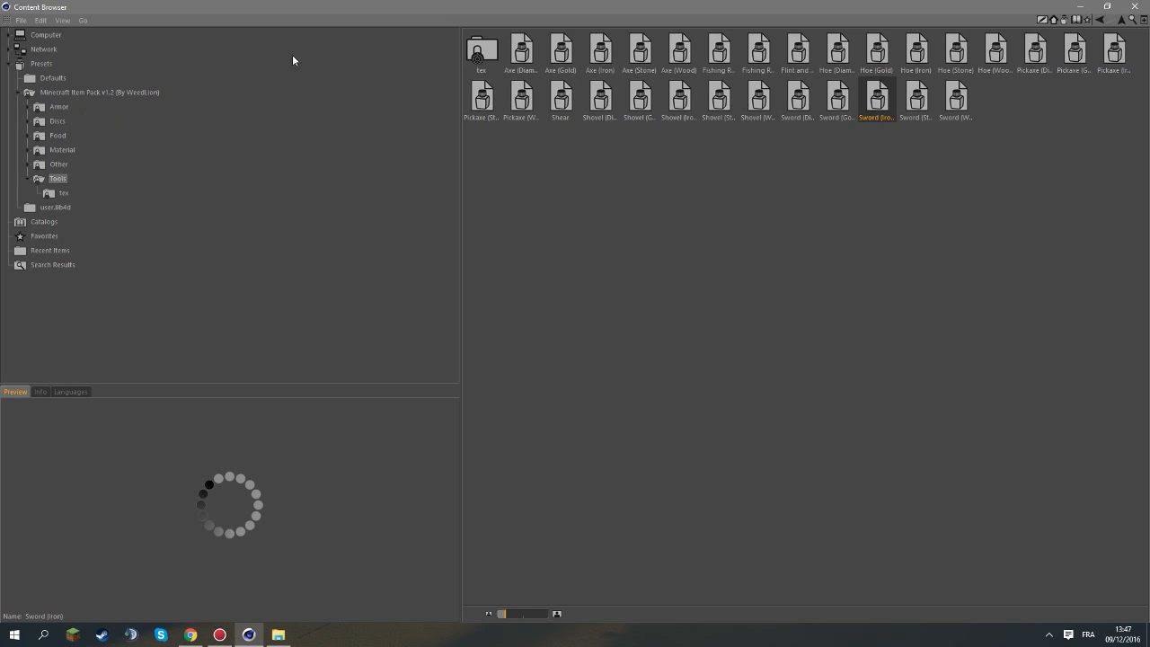
left_click(1082, 5)
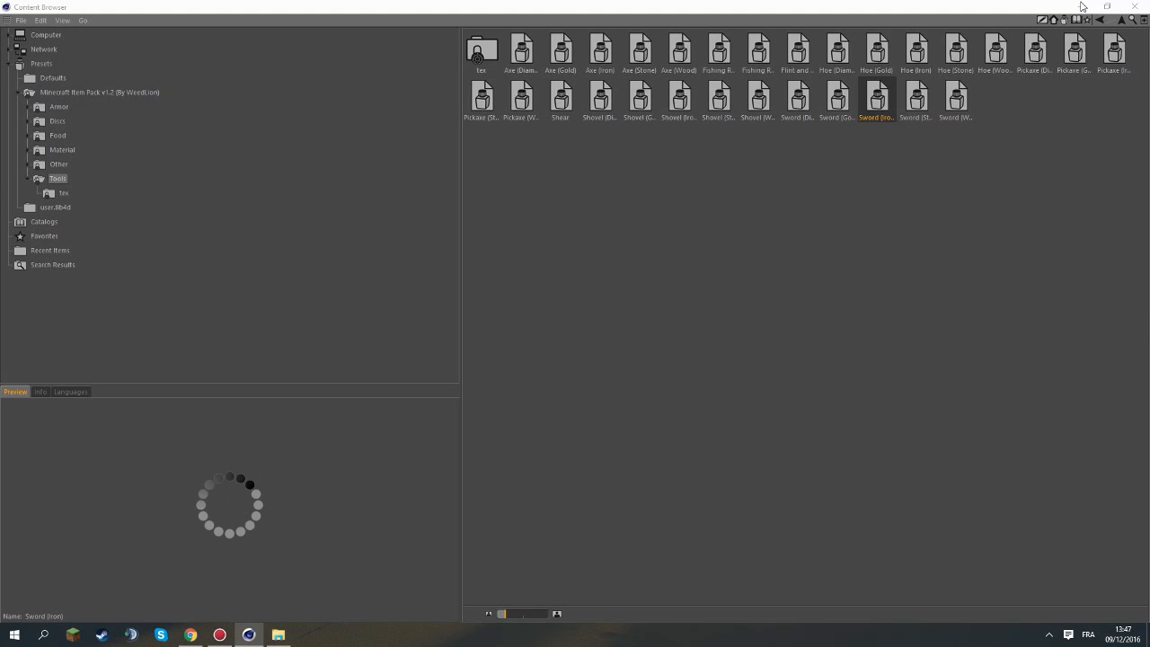
Try adjusting the strength of the sword's Bend deformer again.
left_click_drag(444, 369, 445, 344)
left_click(801, 63)
left_click_drag(870, 402, 899, 401)
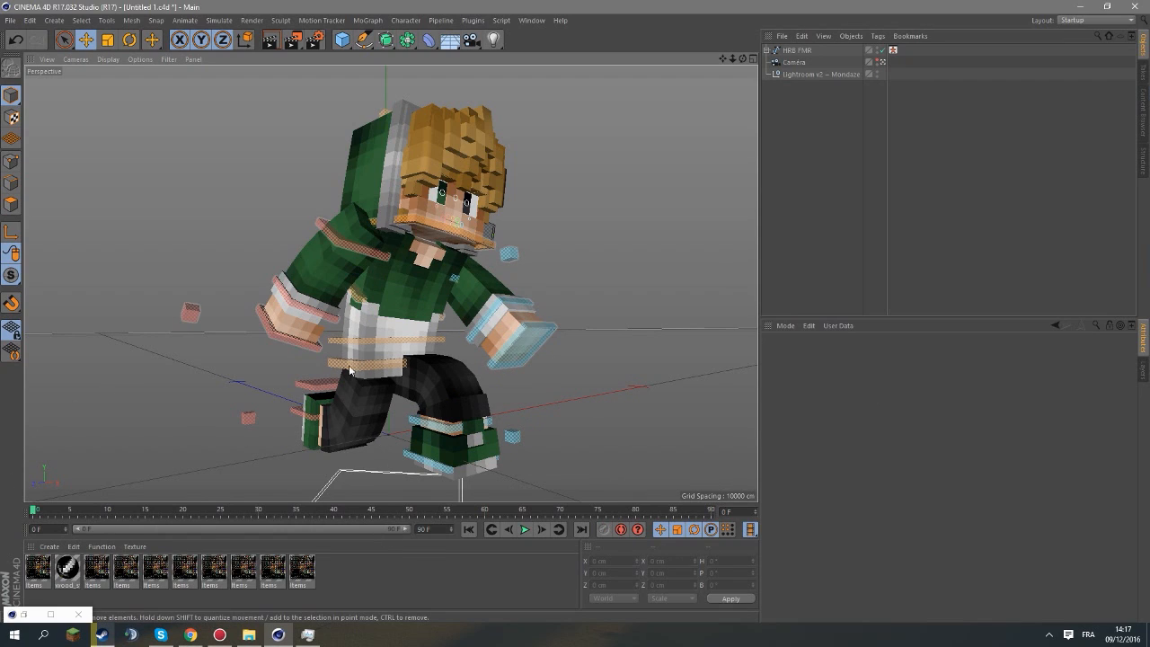
Switch to Chrome, view the Sellfy download page for Items Minecraft with its Items.lib4d download, and minimize the browser.
left_click(192, 635)
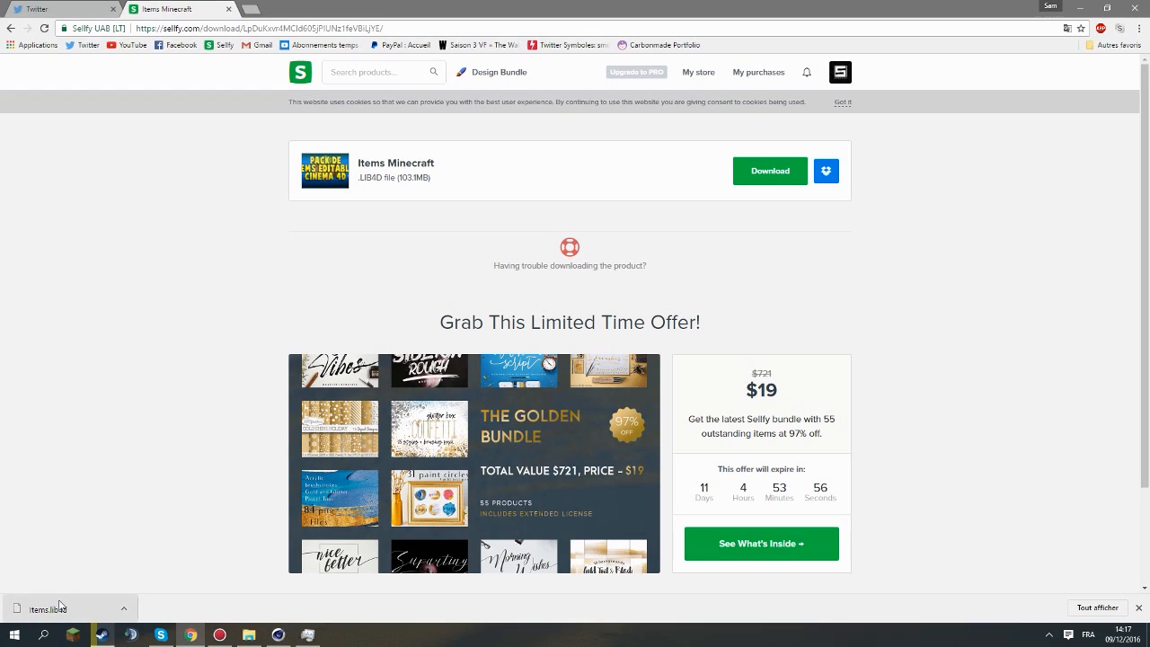
double_click(543, 11)
left_click(341, 581)
scroll(369, 377, "down", 1)
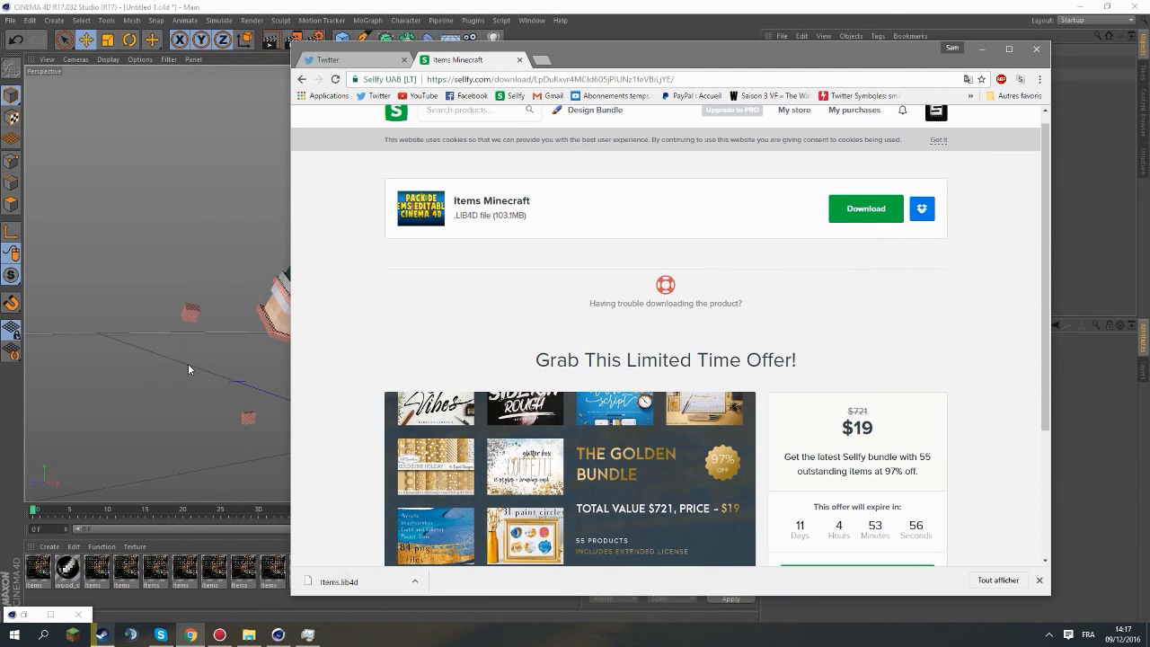
left_click(983, 49)
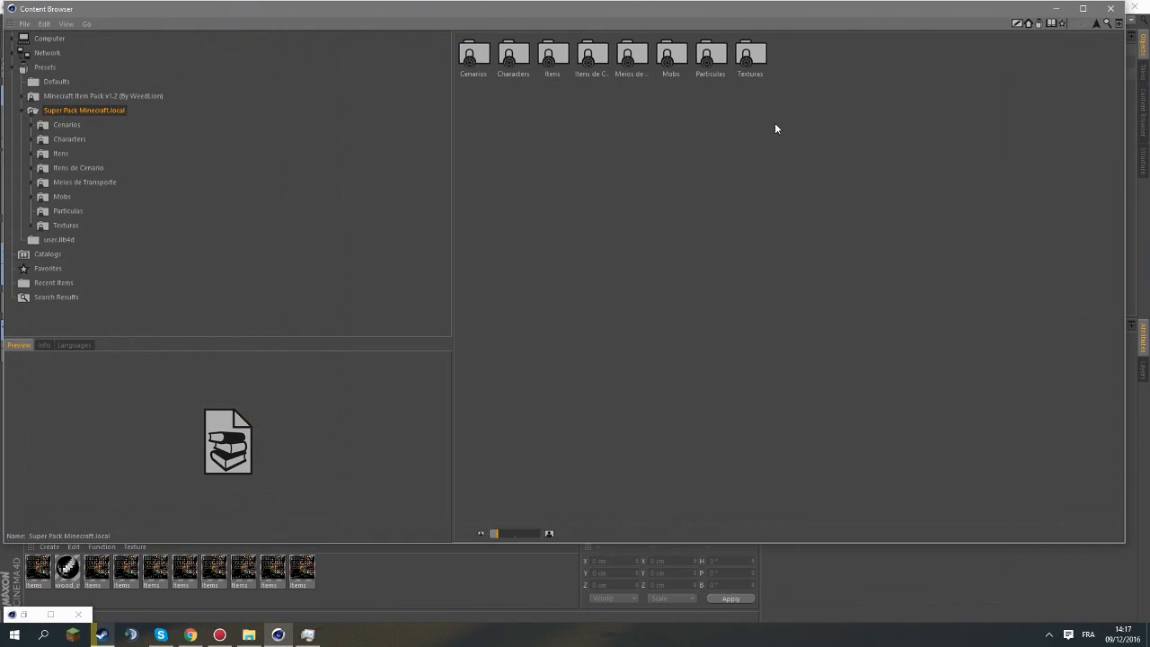
Open the Itens folder of the Super Pack Minecraft.local library and enlarge the Content Browser window.
left_click_drag(697, 144, 745, 392)
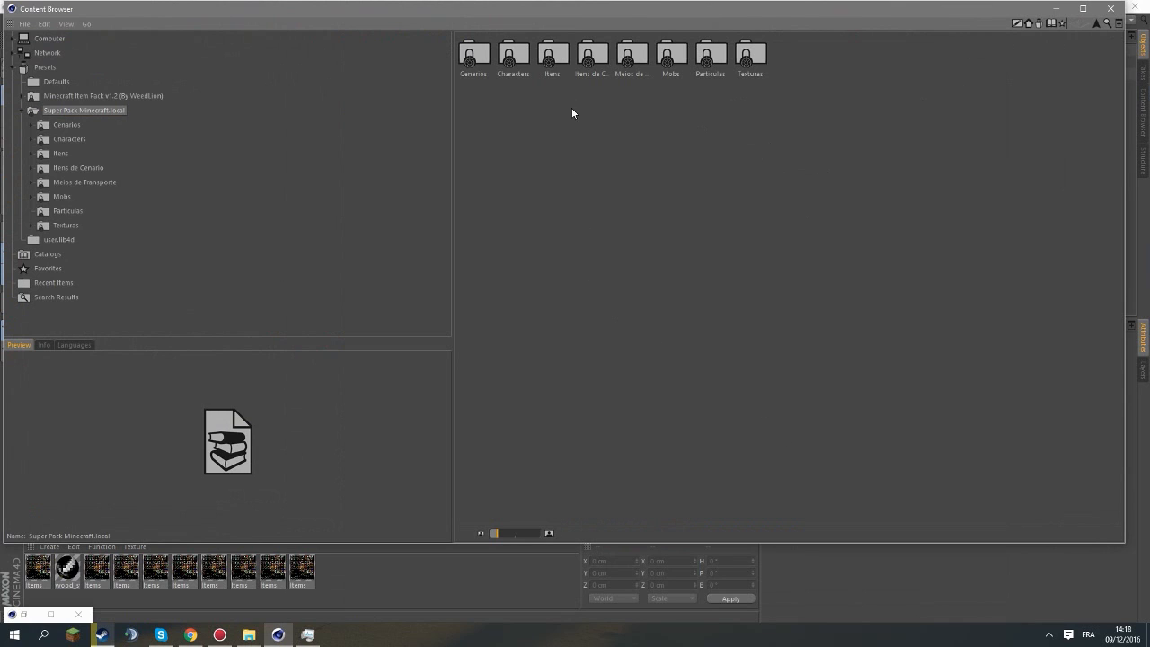
double_click(553, 58)
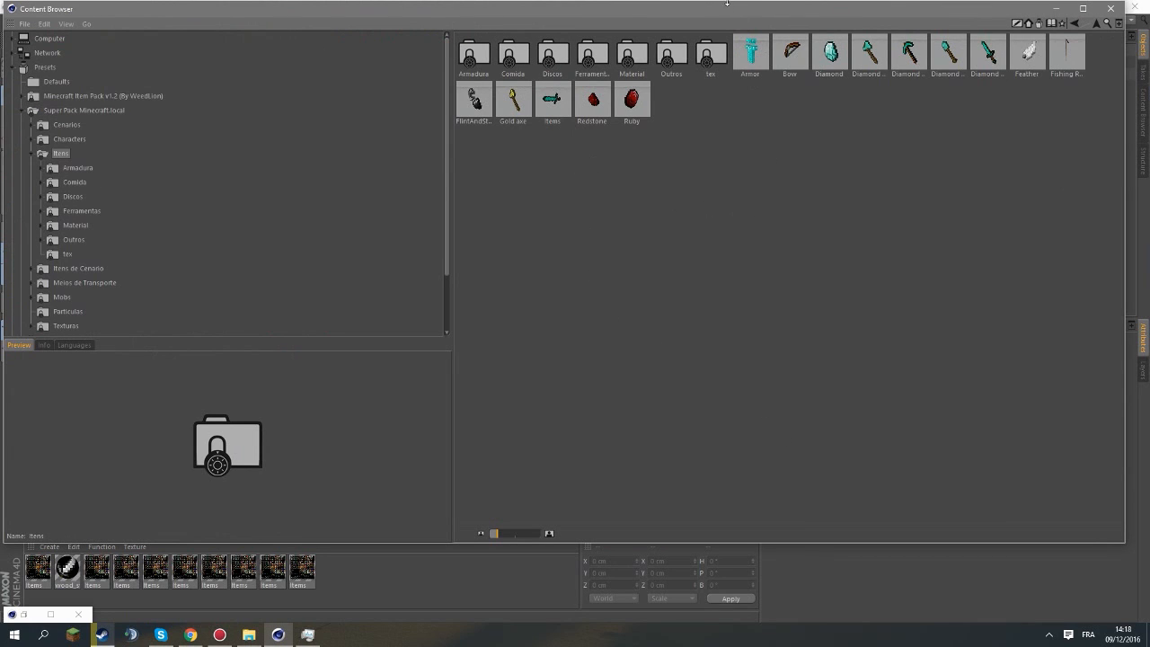
double_click(727, 4)
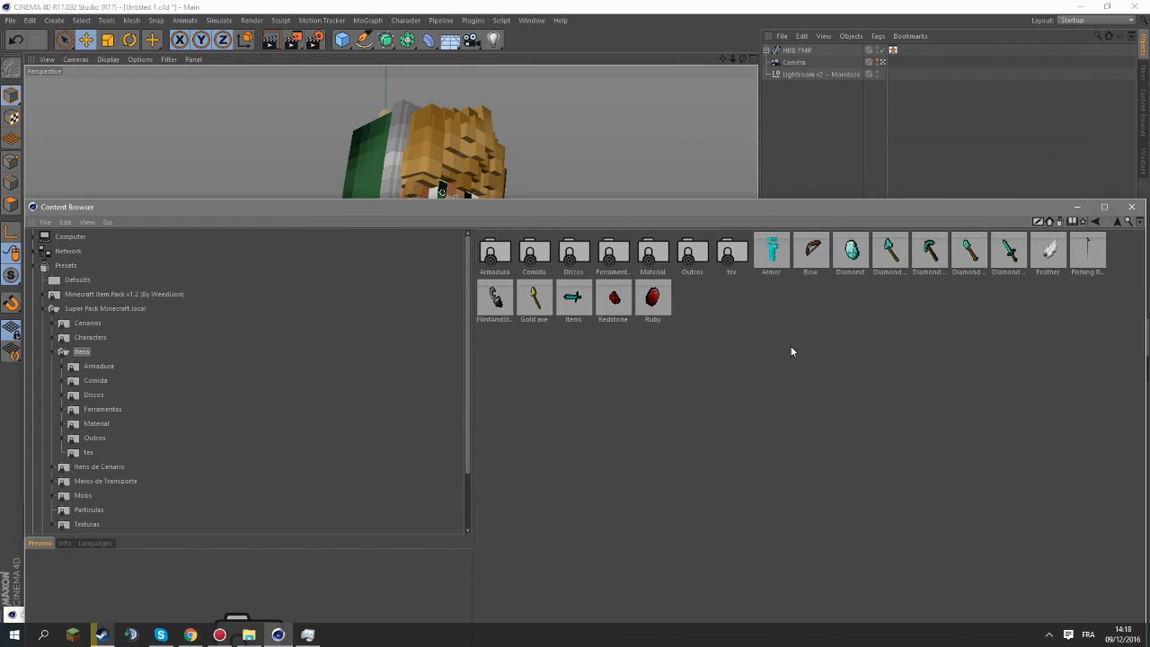
Look through the Outros, Comida, Armadura and Discos folders of the item library.
double_click(691, 253)
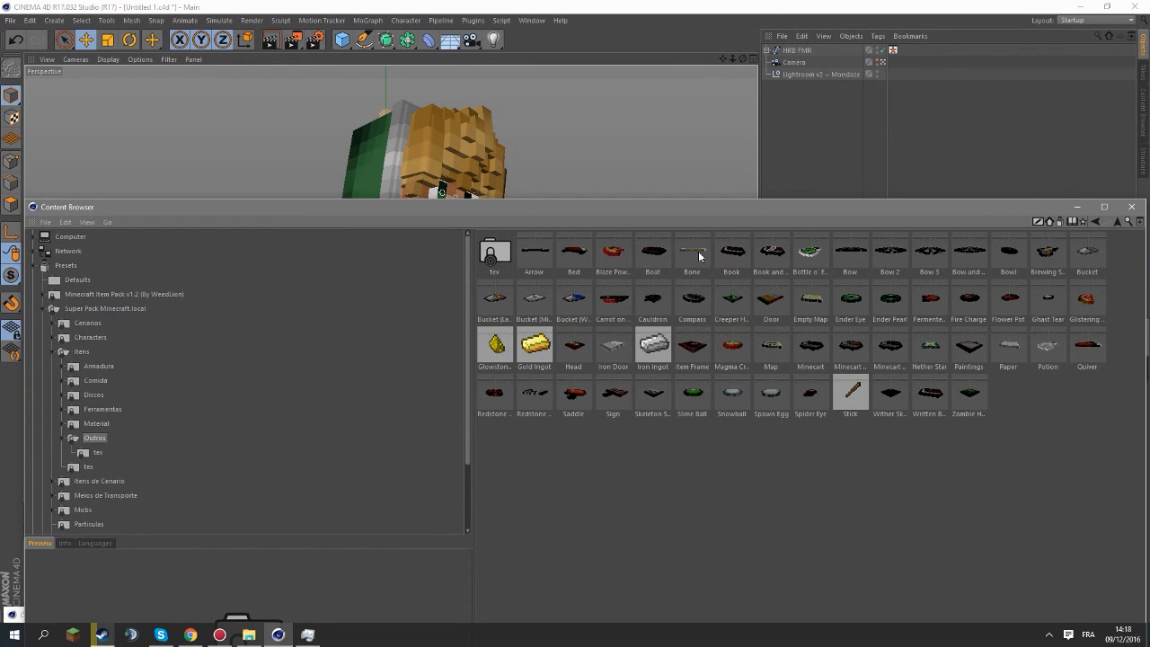
key("BackSpace")
double_click(536, 257)
key("BackSpace")
left_click(506, 254)
double_click(506, 253)
key("BackSpace")
double_click(566, 254)
key("BackSpace")
Add the Sword (Iron) model from the library's Ferramentas folder to the scene and minimize the Content Browser.
double_click(610, 255)
left_click(617, 256)
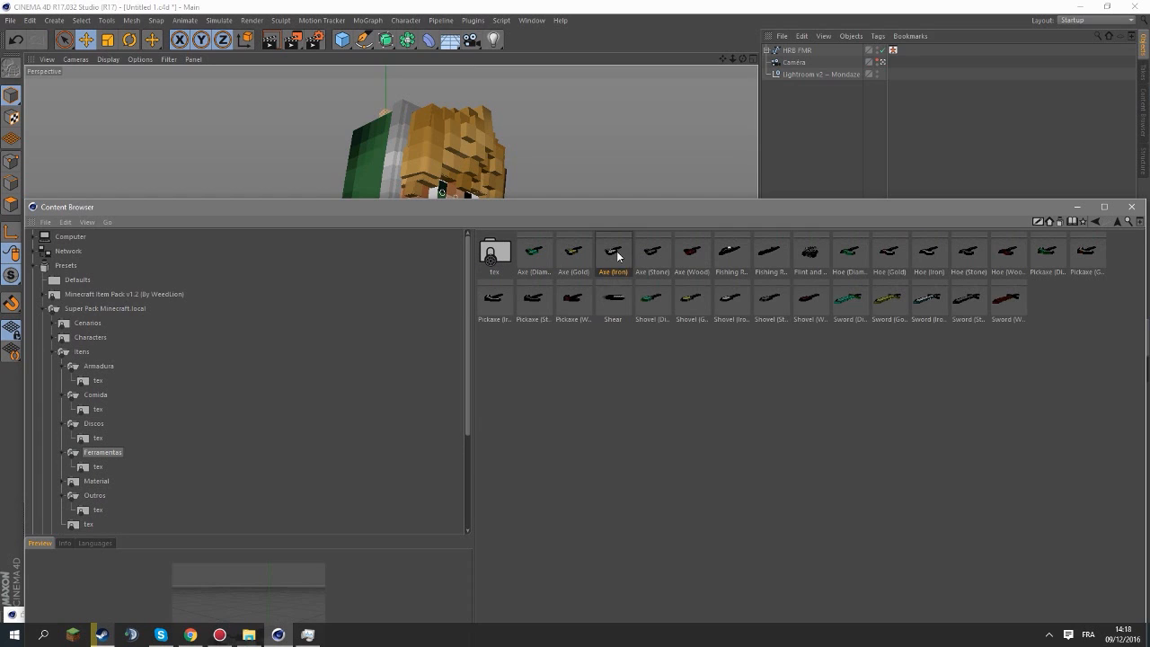
left_click(914, 308)
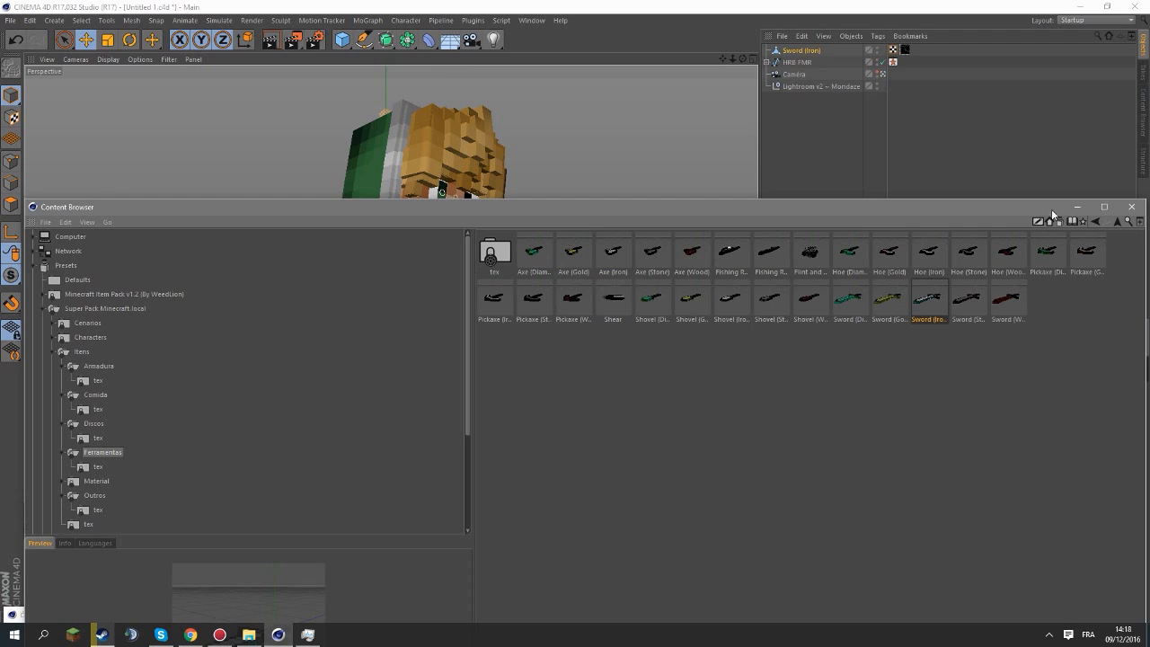
left_click(1078, 207)
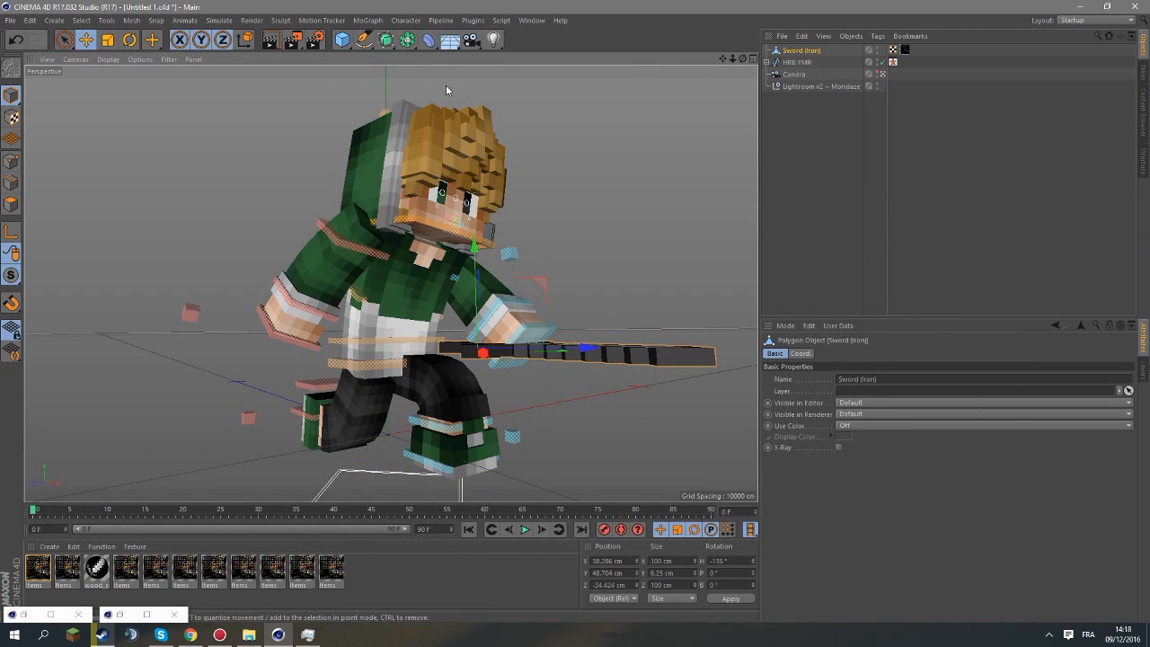
Add a Bend deformer as a child of the new iron sword, fit it to the parent and set its strength to -4°.
left_click(428, 40)
left_click_drag(789, 50, 799, 65)
left_click(794, 441)
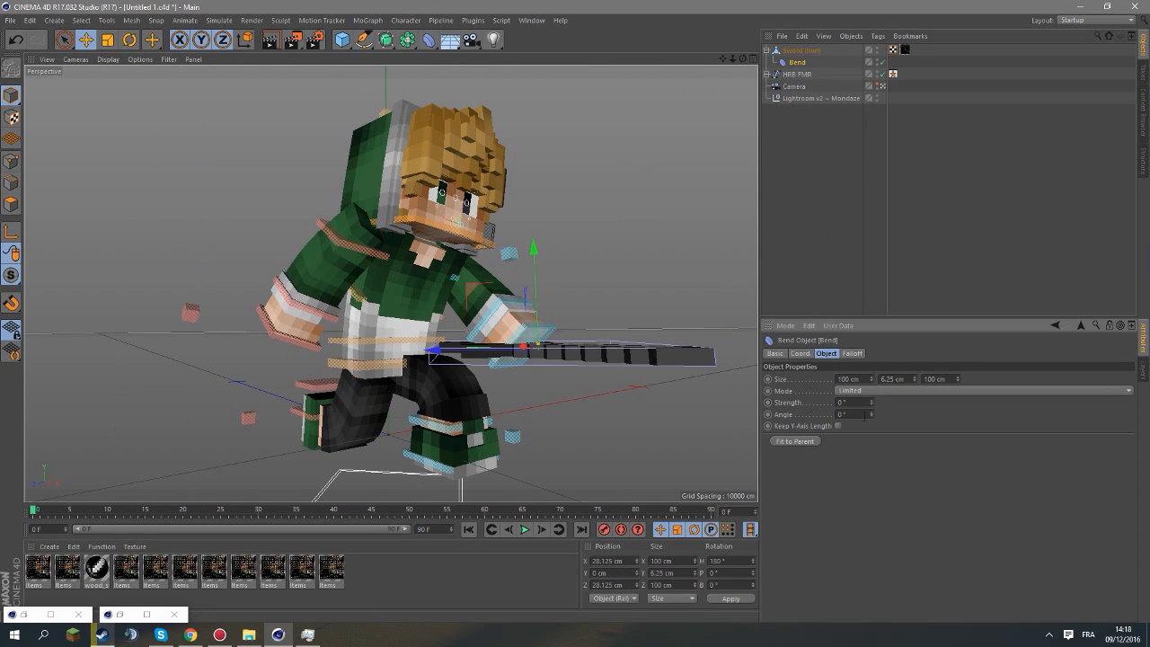
left_click_drag(872, 403, 873, 258)
Rotate the sword's Bend deformer to about 18° heading, 6° pitch and -168° bank, keeping the deformer selected.
key("r")
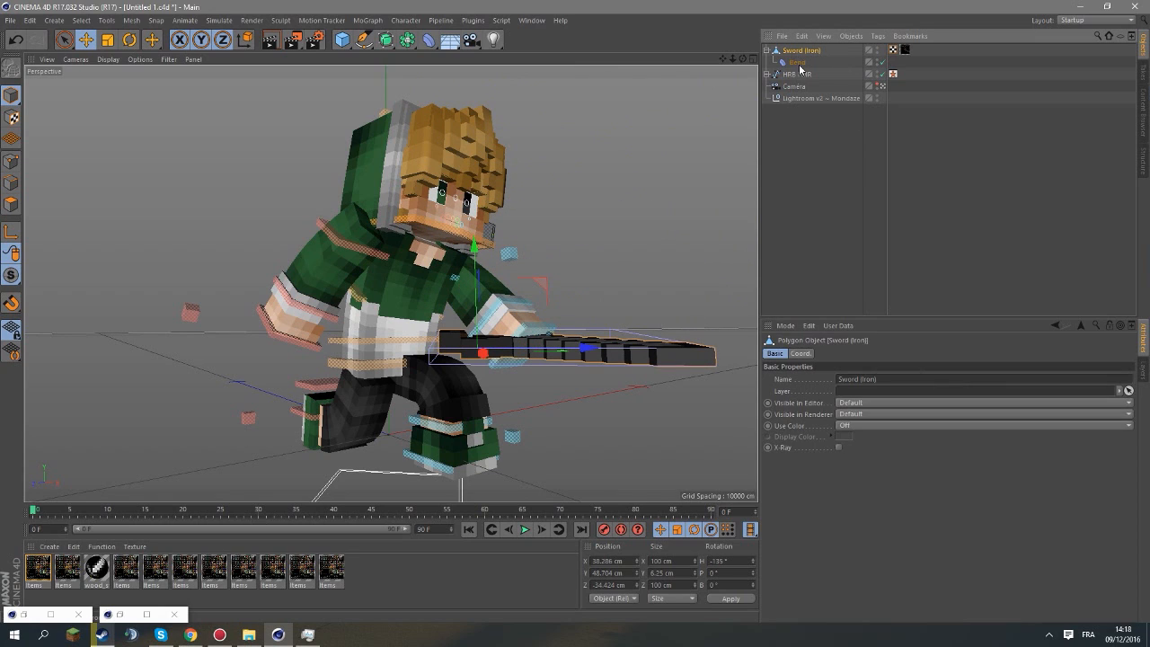
left_click_drag(610, 353, 507, 356)
left_click(798, 63)
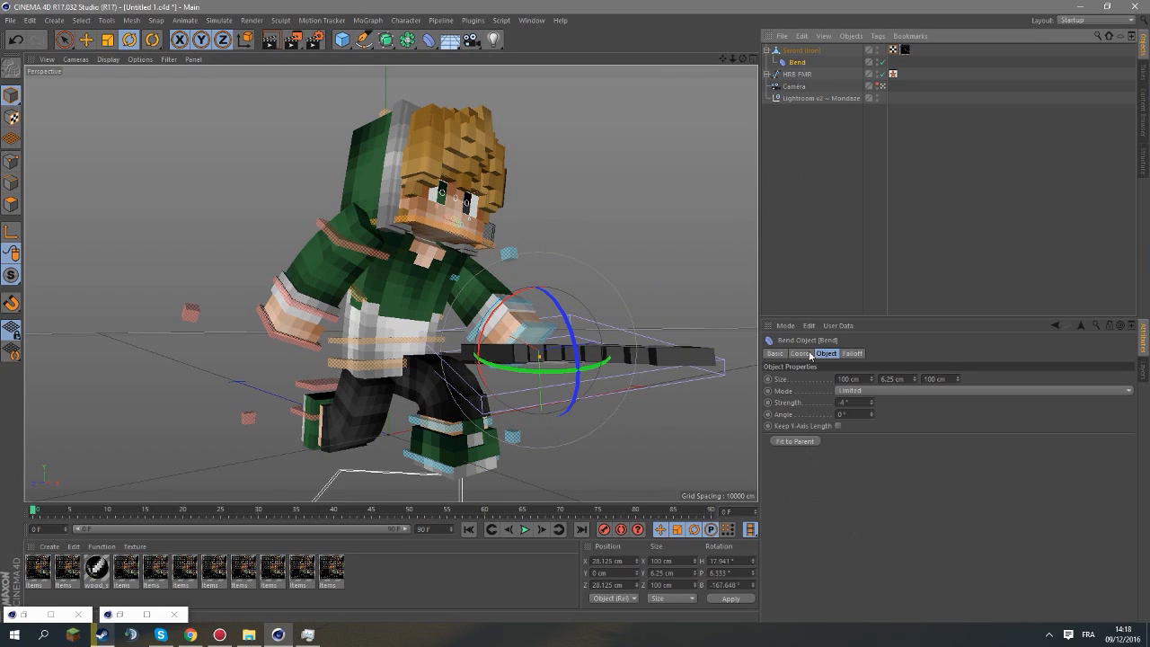
Try a Bend strength of -17° on the iron sword and undo it.
mouse_move(872, 403)
left_mouse_down()
mouse_move(871, 449)
mouse_move(871, 414)
left_mouse_up()
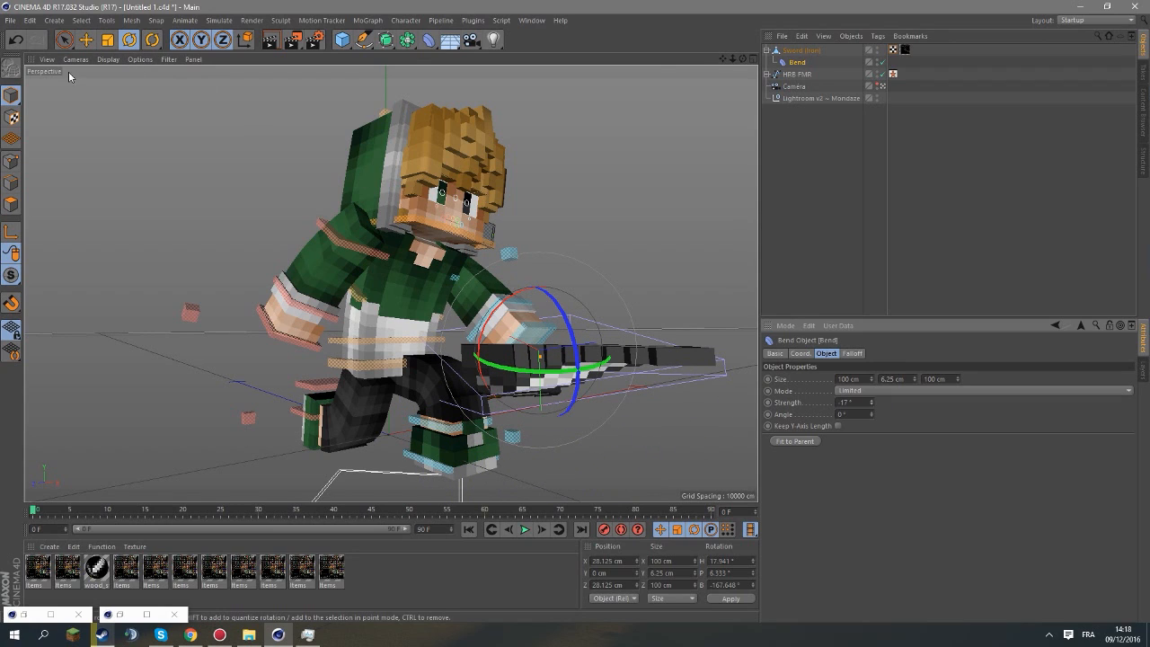
left_click(21, 40)
left_click(17, 20)
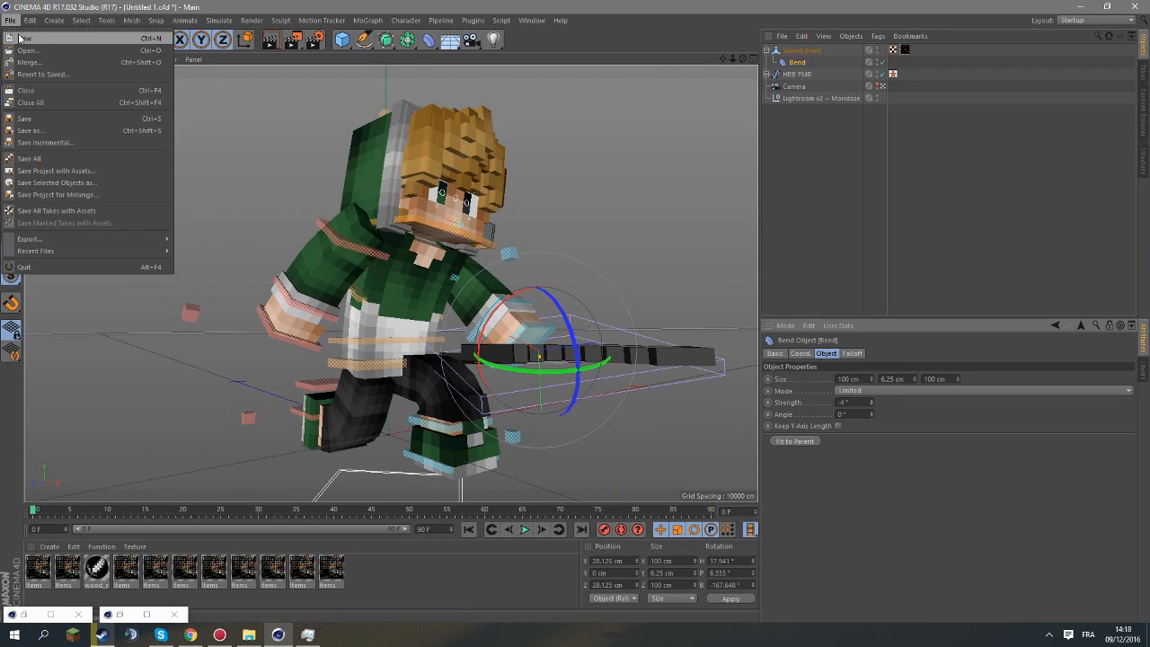
Create a new project and open the library file "minecraft item pack v1.2 (by weedlion).lib4d".
left_click(40, 30)
left_click(10, 20)
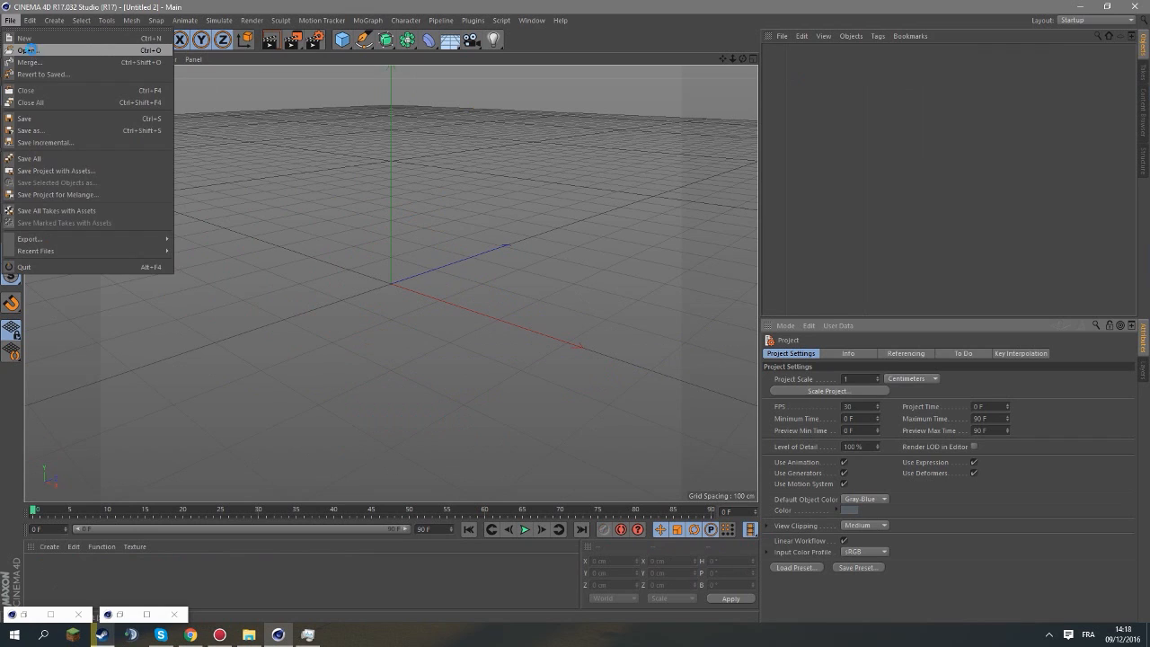
left_click(27, 50)
scroll(225, 198, "down", 3)
left_click(196, 191)
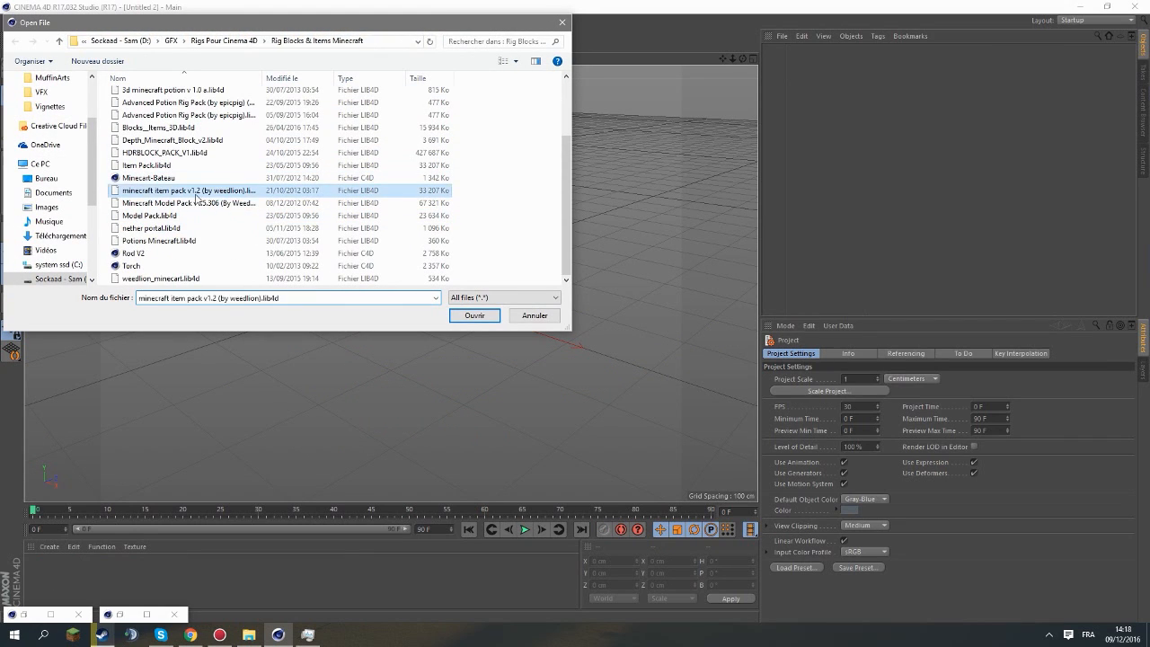
double_click(196, 192)
Add the Sword (Iron) model from the item pack's Tools folder to the new project and minimize the Content Browser.
double_click(664, 57)
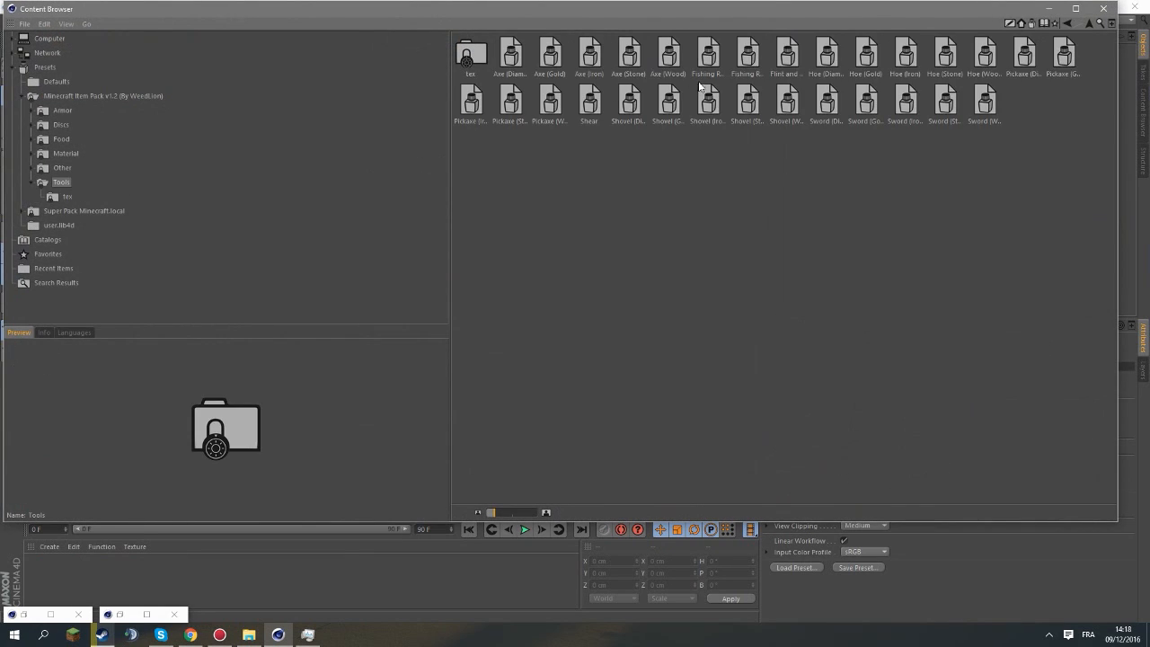
double_click(892, 115)
left_click(1053, 10)
Add a Bend deformer as a child of the iron sword, fit it to the parent and set its strength to 1°.
scroll(360, 176, "up", 5)
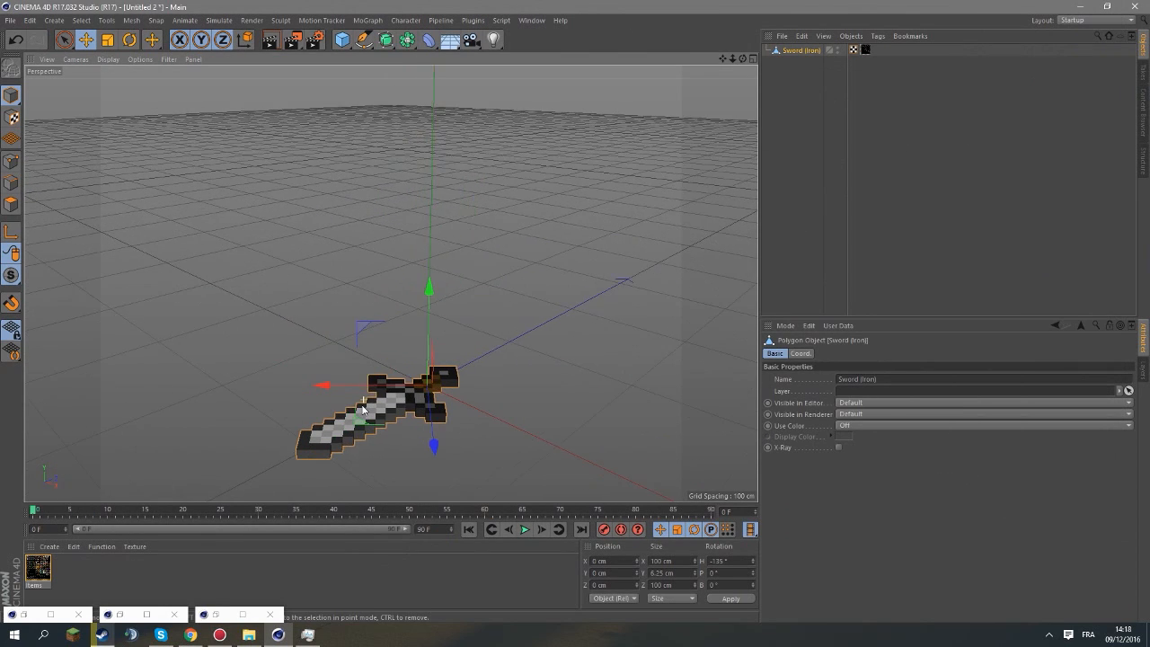
left_click(430, 41)
left_click_drag(790, 50, 796, 62)
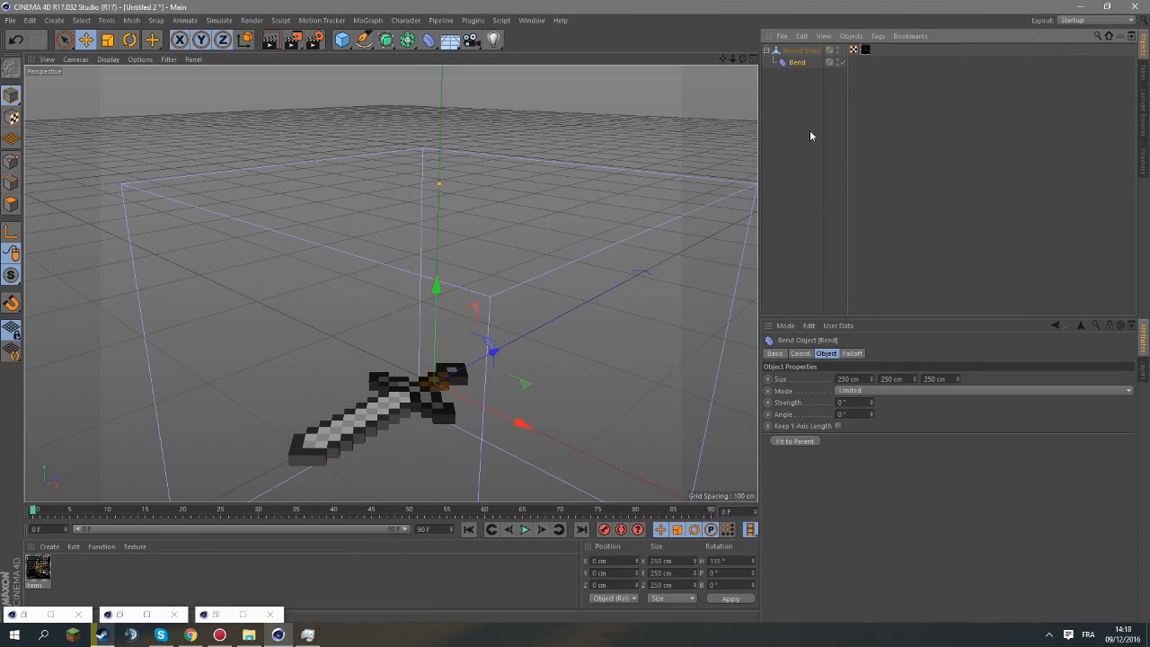
left_click(795, 441)
mouse_move(871, 402)
left_mouse_down()
mouse_move(775, 402)
mouse_move(854, 402)
left_mouse_up()
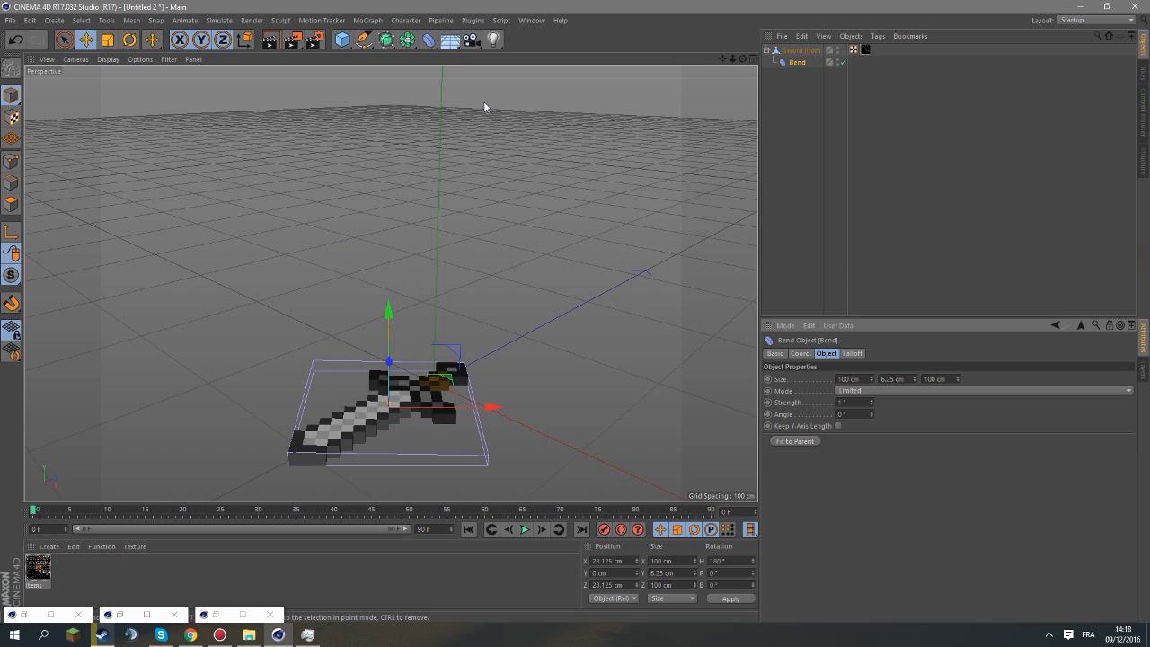
Switch back to the open project Untitled 1.c4d containing the character.
left_click(12, 20)
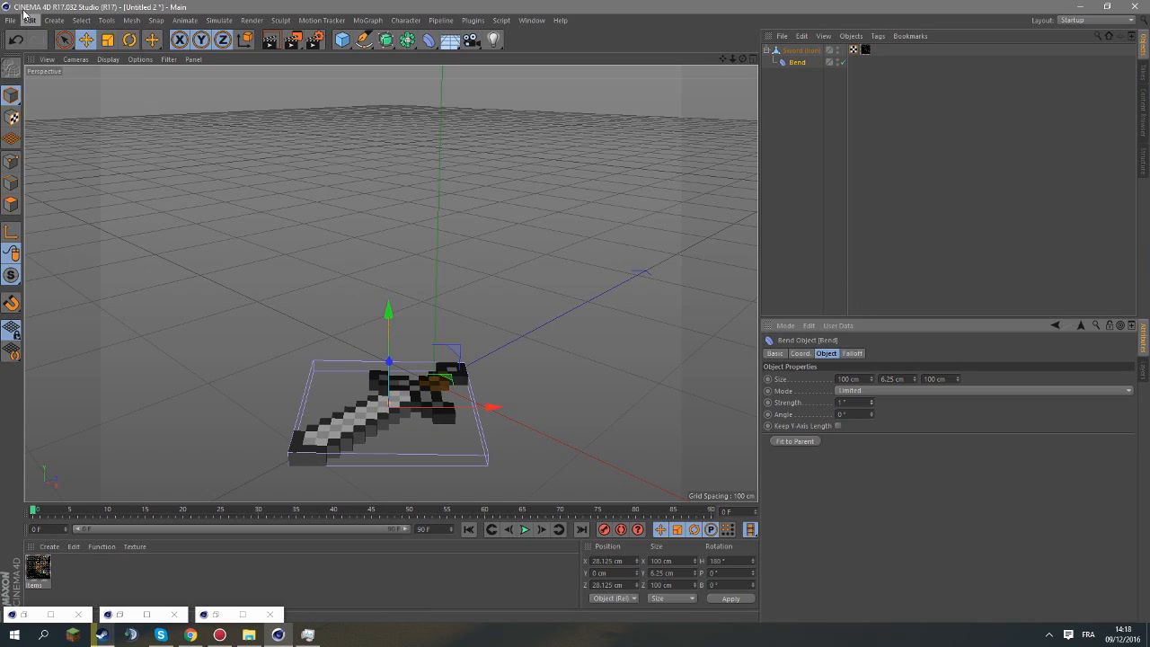
mouse_move(55, 18)
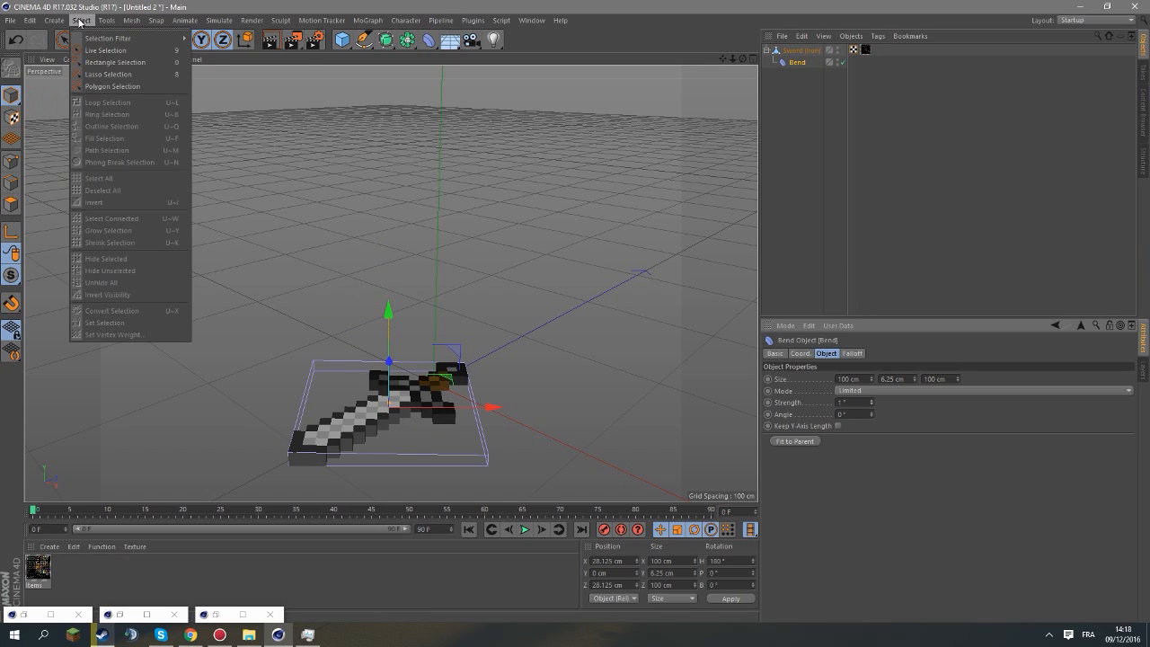
mouse_move(110, 22)
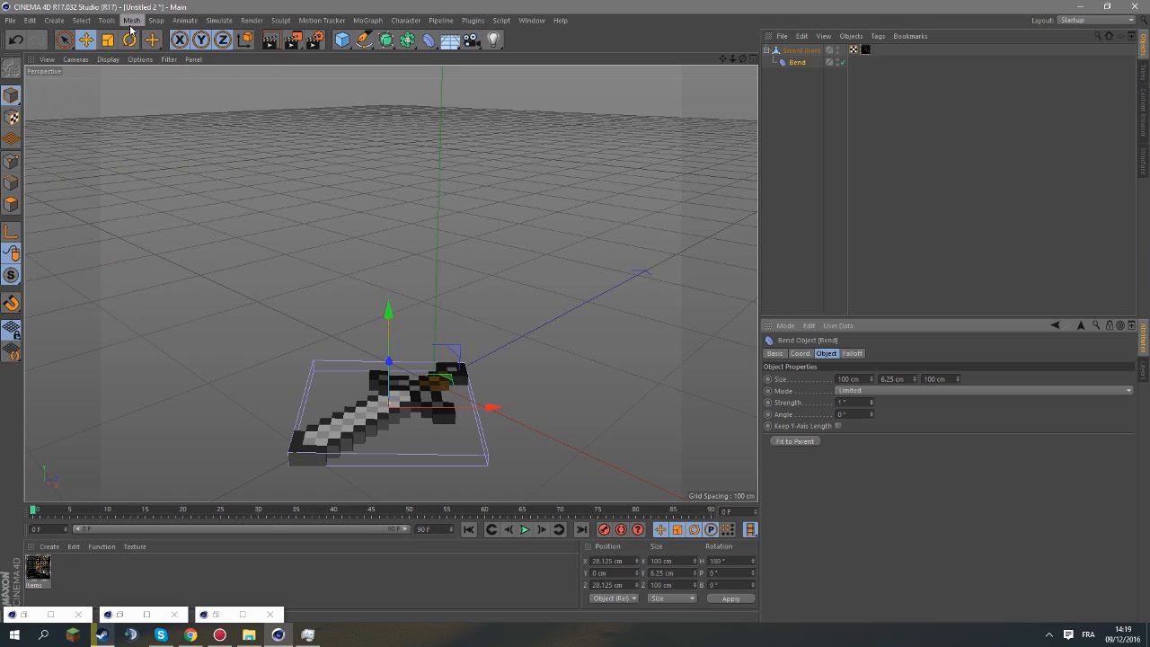
mouse_move(180, 22)
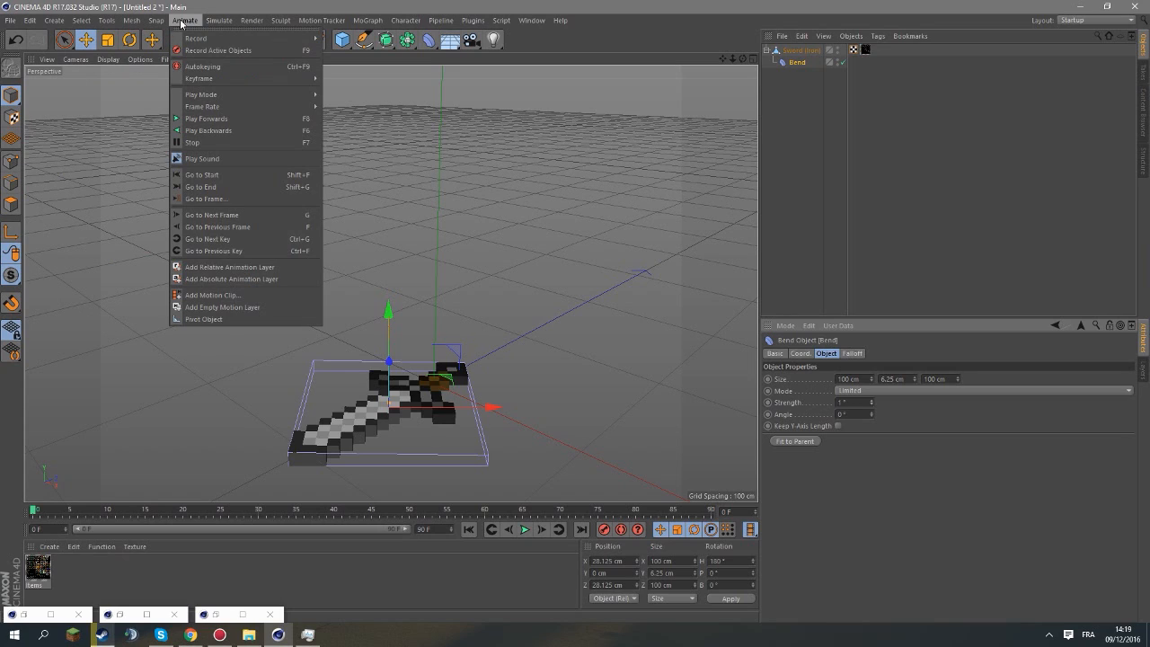
mouse_move(276, 25)
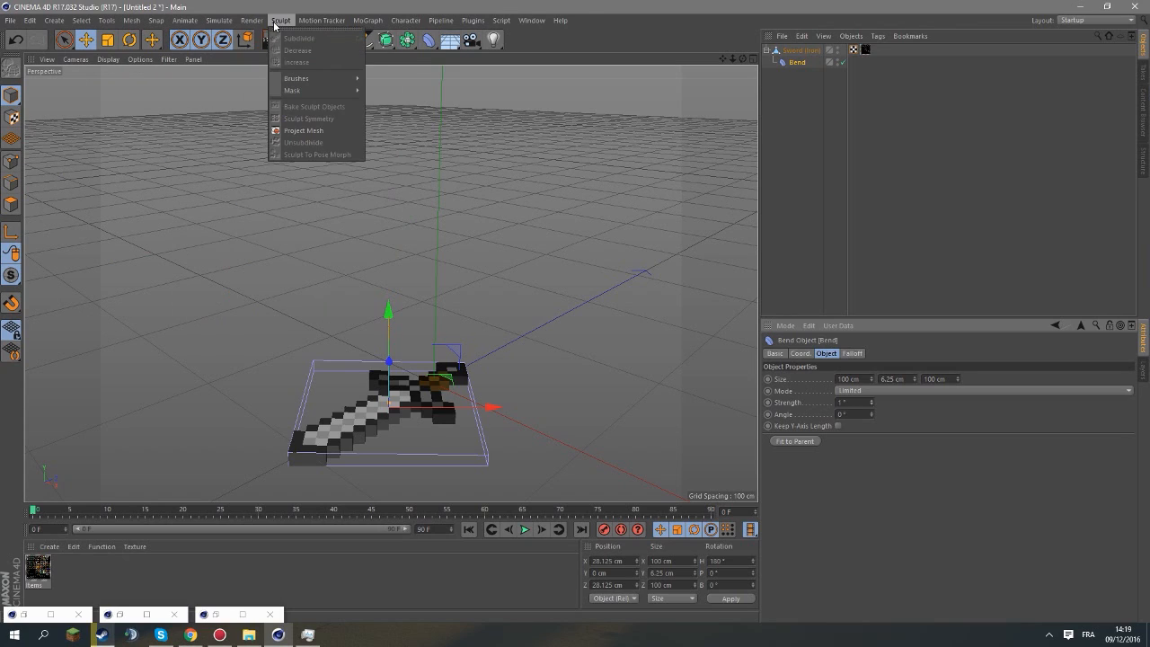
mouse_move(314, 26)
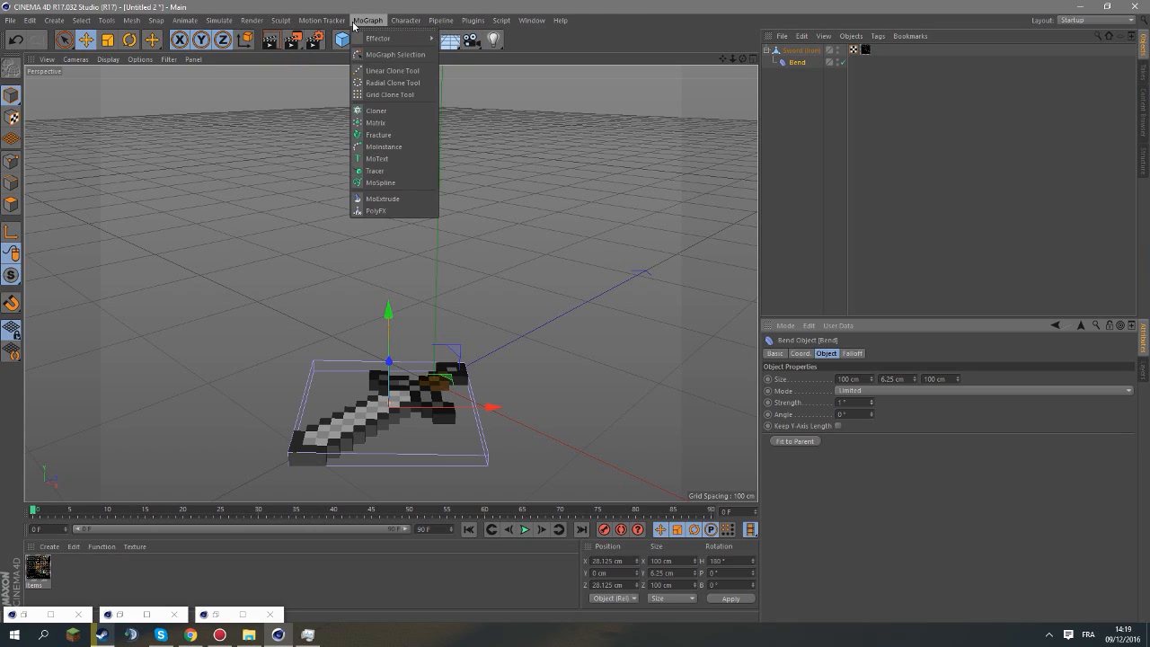
mouse_move(391, 24)
mouse_move(444, 25)
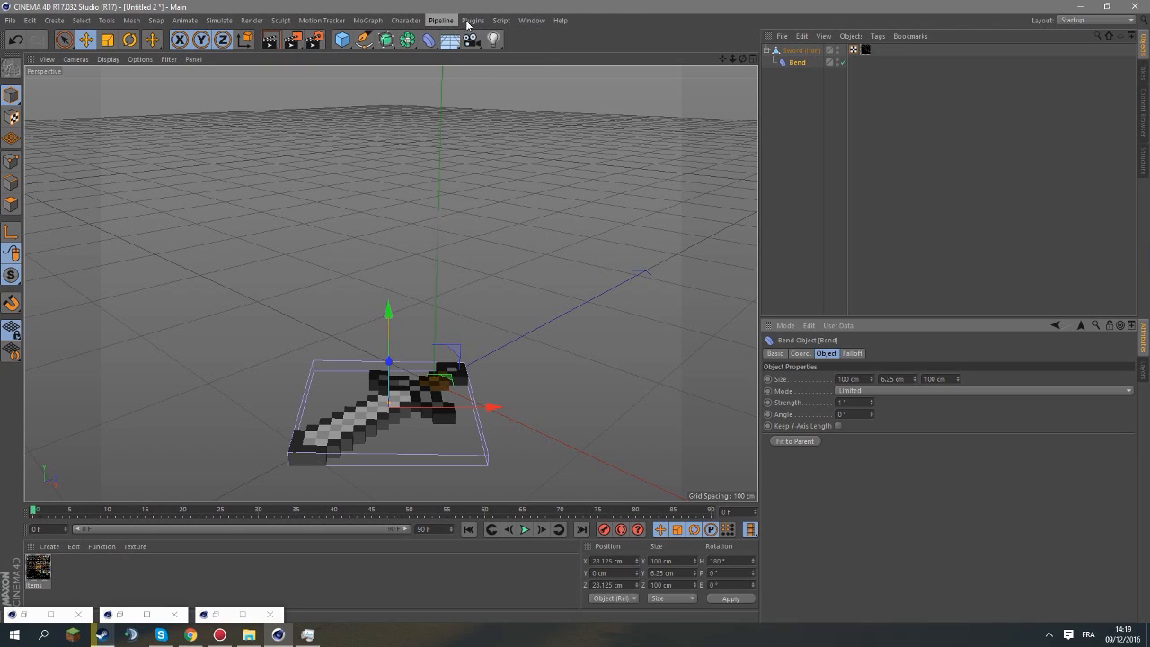
mouse_move(535, 26)
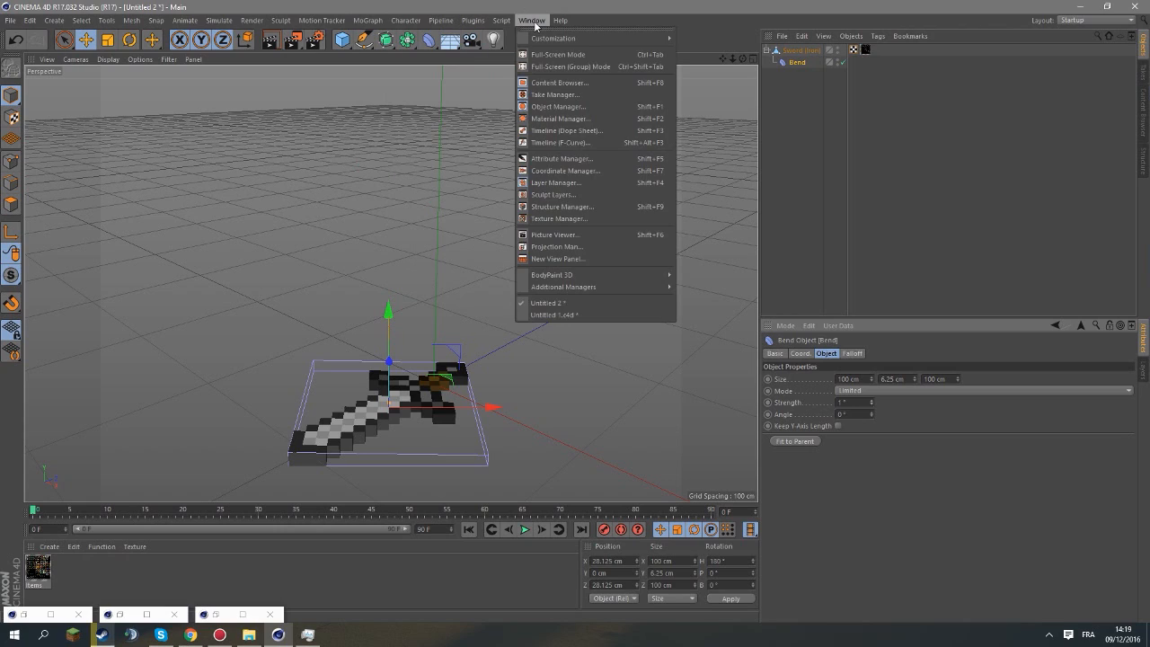
left_click(555, 316)
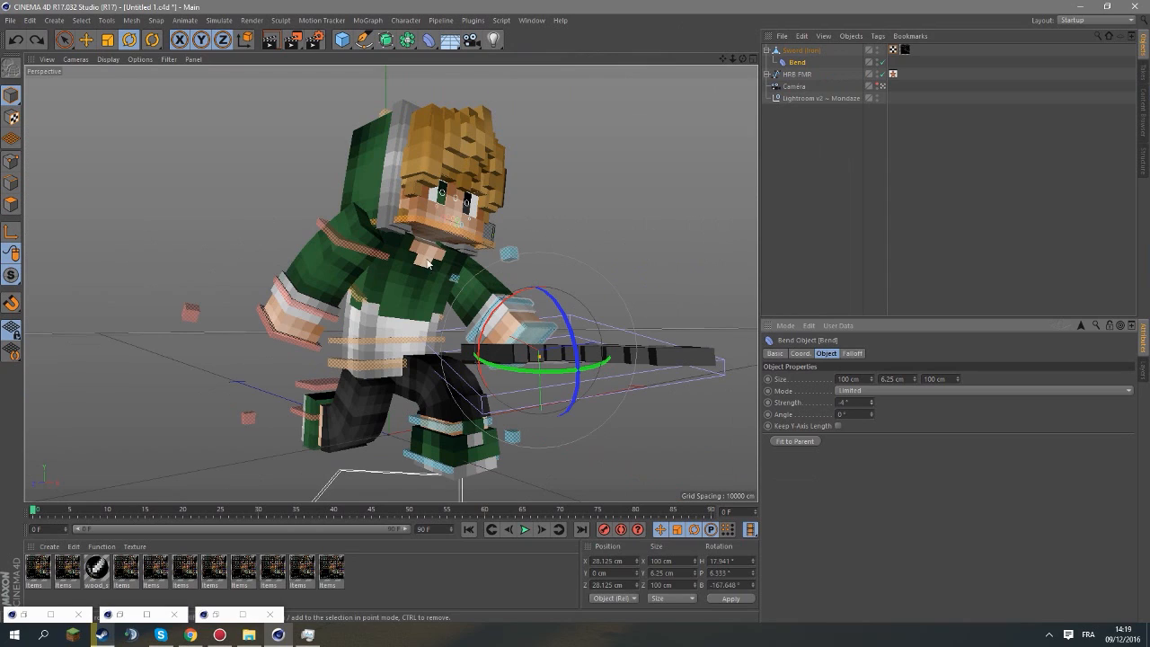
Delete the sword's Bend deformer and rotate the sword to about -231° heading, -30° pitch and -41° bank.
left_click(802, 63)
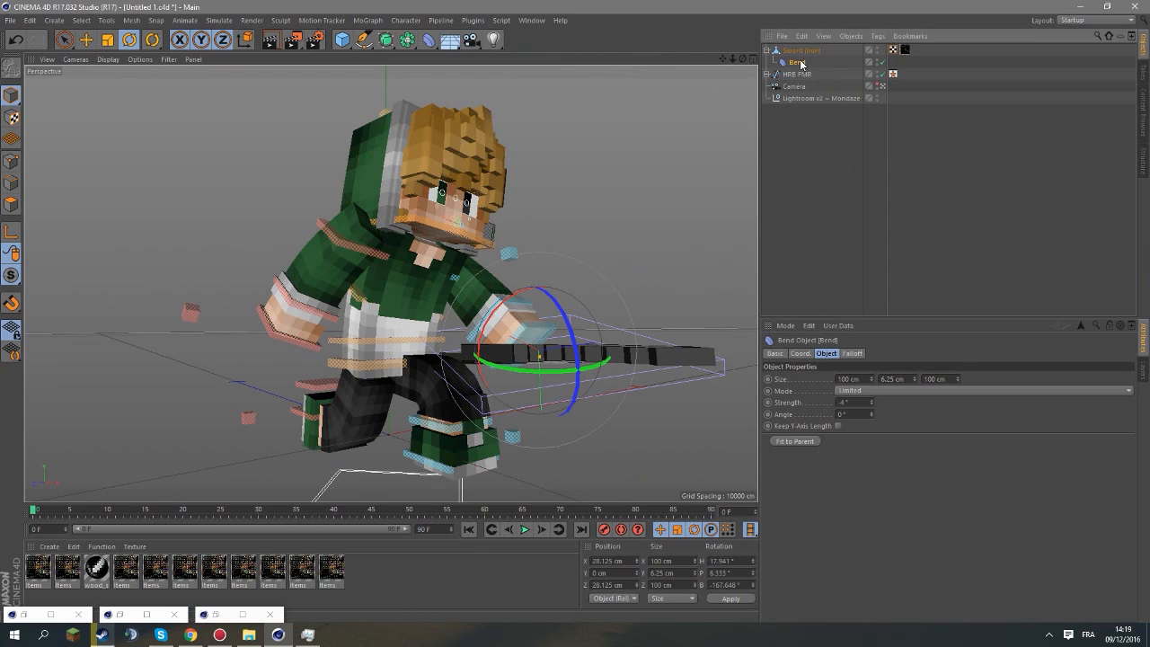
key("Delete")
left_click(811, 53)
left_click_drag(665, 261, 568, 283)
Move the iron sword into the character's left hand at about X 46.6, Y 51.9, Z -57 cm.
left_click(88, 41)
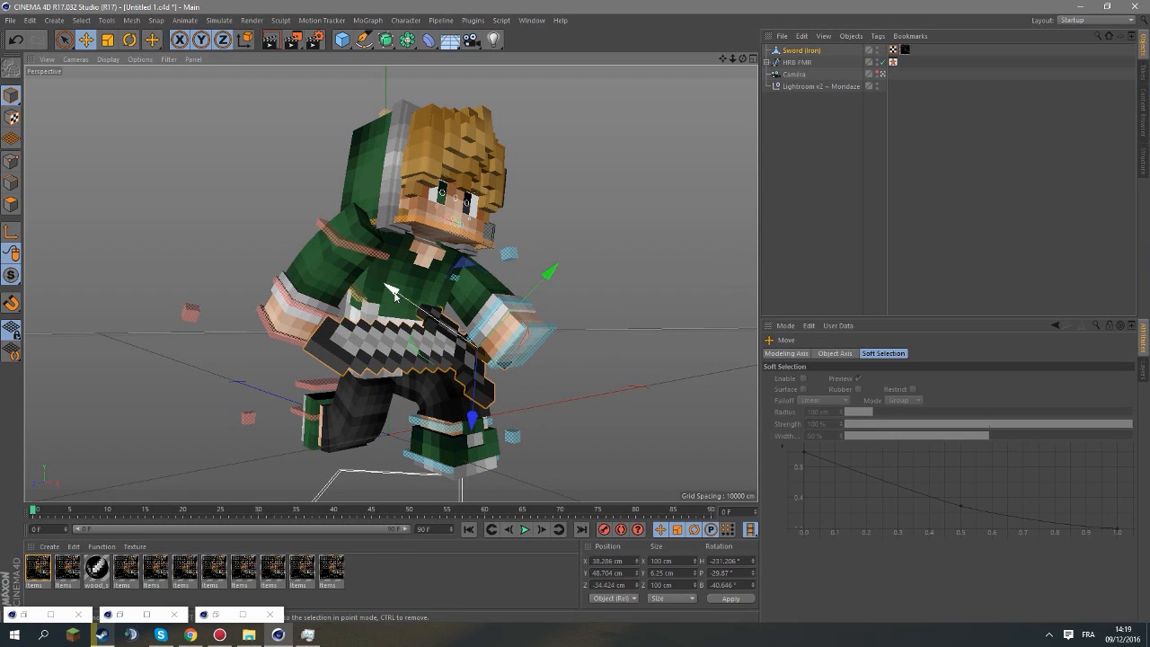
left_click_drag(389, 288, 424, 312)
left_click_drag(580, 300, 620, 286)
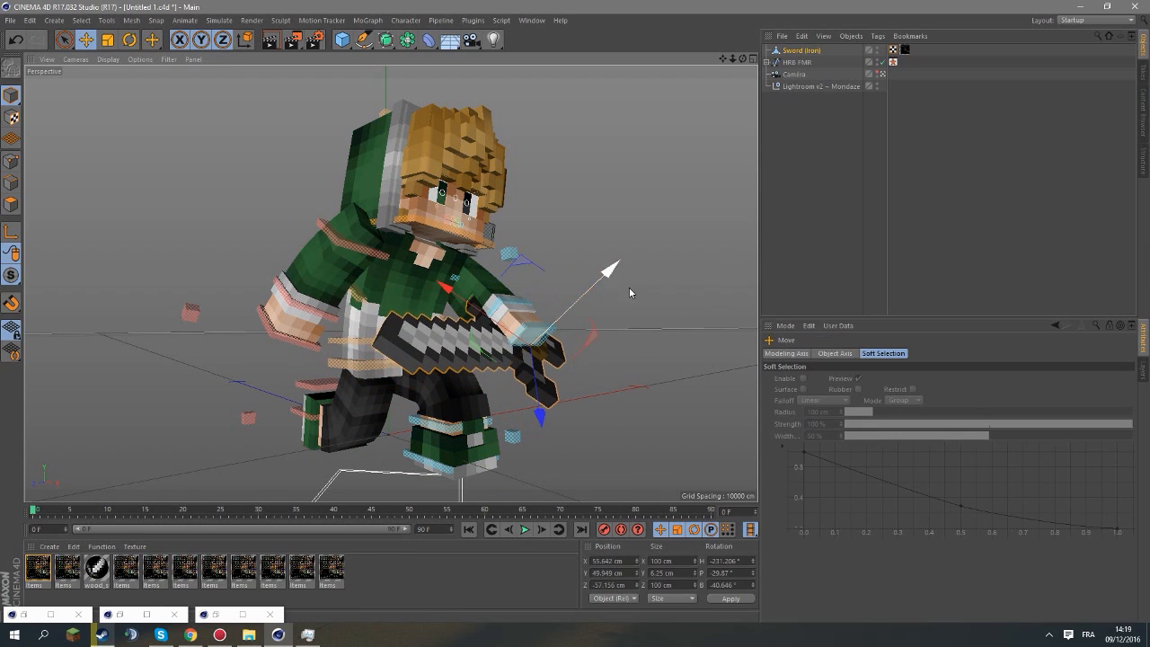
mouse_move(440, 284)
left_mouse_down()
mouse_move(427, 280)
mouse_move(440, 287)
left_mouse_up()
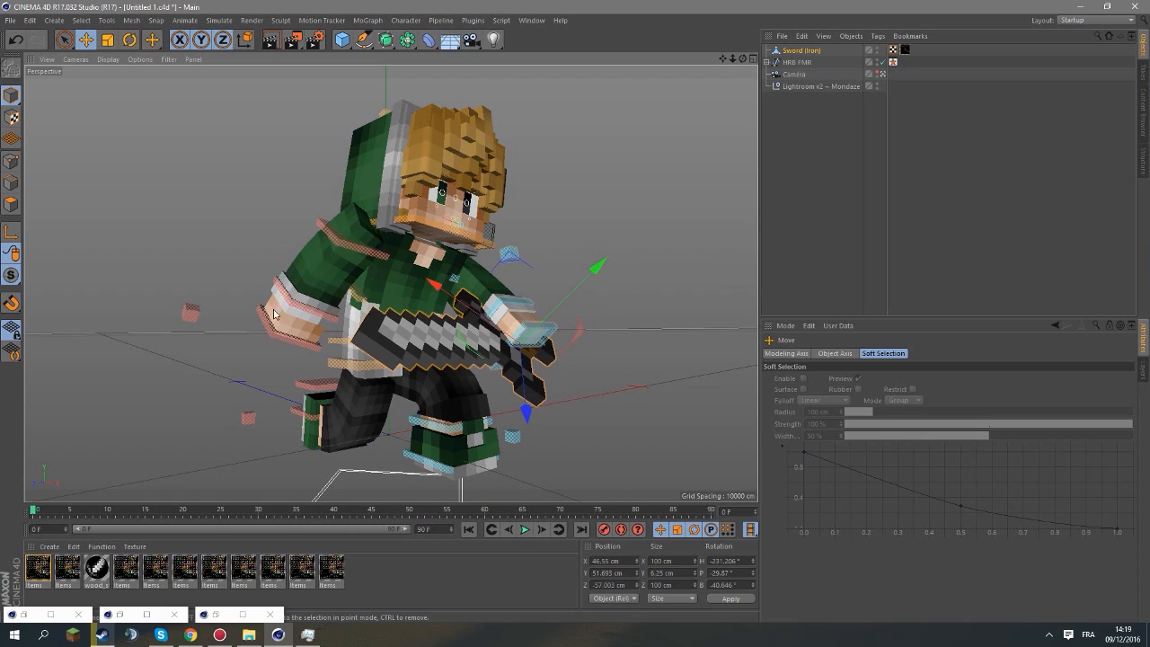
Reposition the right hand control and move the goalLegR control to about X -2.9, Y 33.1, Z 57.6 cm.
left_click(300, 338)
left_click_drag(301, 338, 303, 342)
left_click_drag(291, 430, 301, 428)
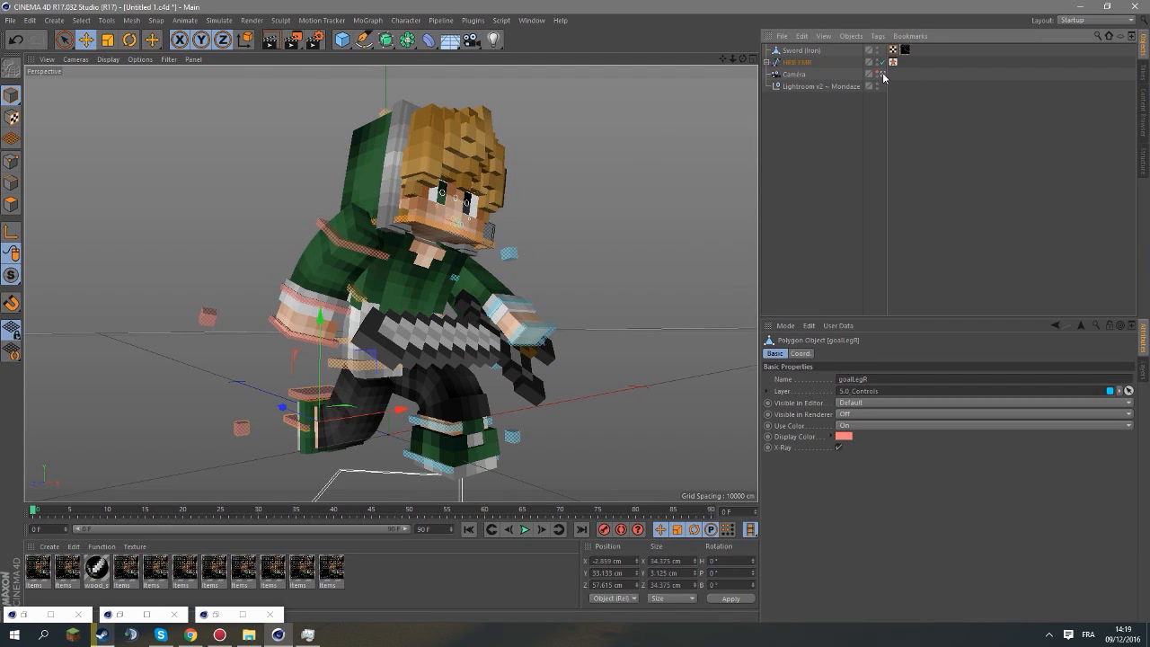
Leave the camera view, select the Pupils Control on the face and move it to about X 1.36, Y 0.24 cm.
scroll(658, 82, "up", 3)
mouse_move(722, 59)
left_mouse_down()
mouse_move(672, 134)
mouse_move(737, 61)
mouse_move(687, 85)
mouse_move(670, 130)
mouse_move(719, 60)
left_mouse_up()
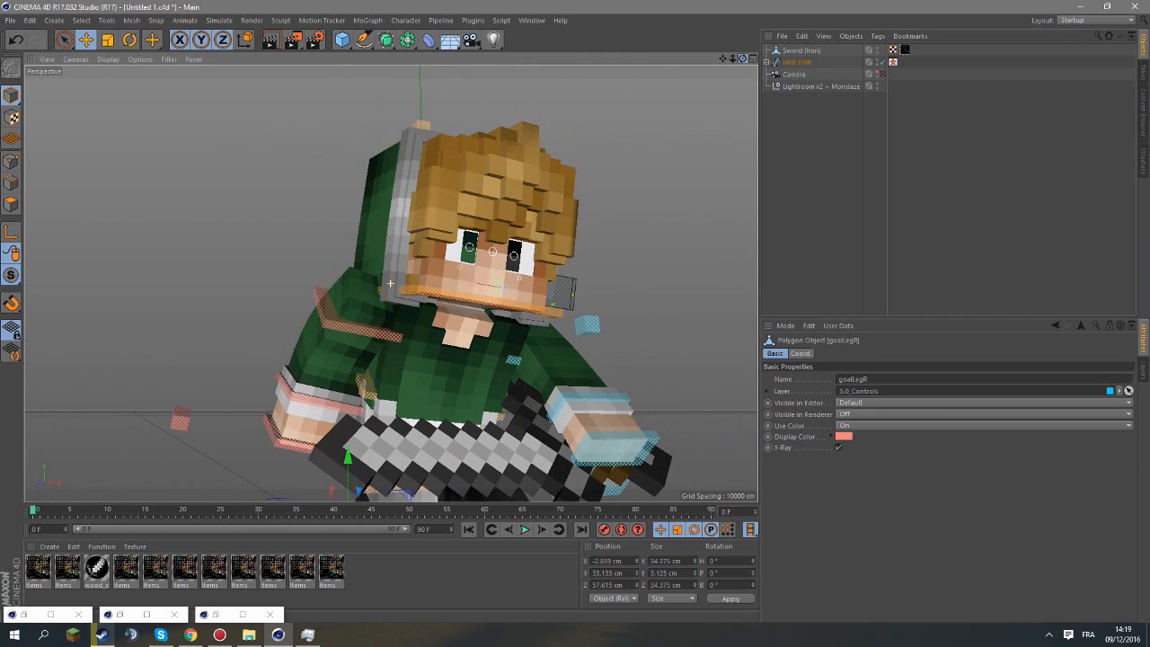
scroll(544, 244, "up", 5)
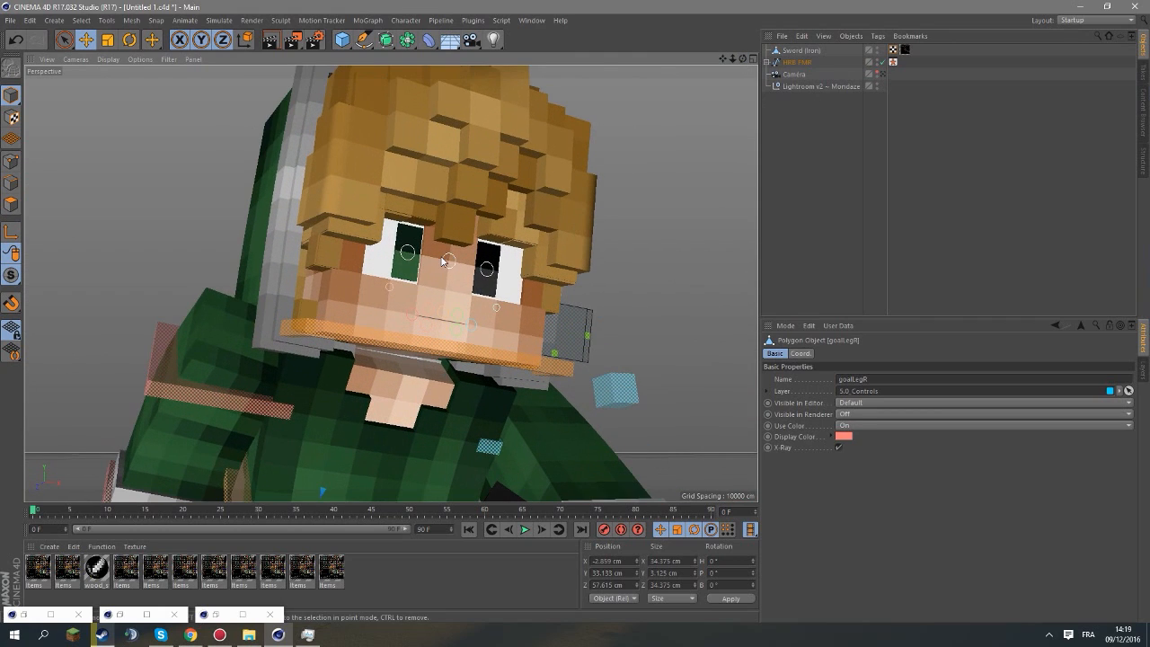
left_click(447, 260)
left_click_drag(468, 184, 467, 172)
left_click(15, 40)
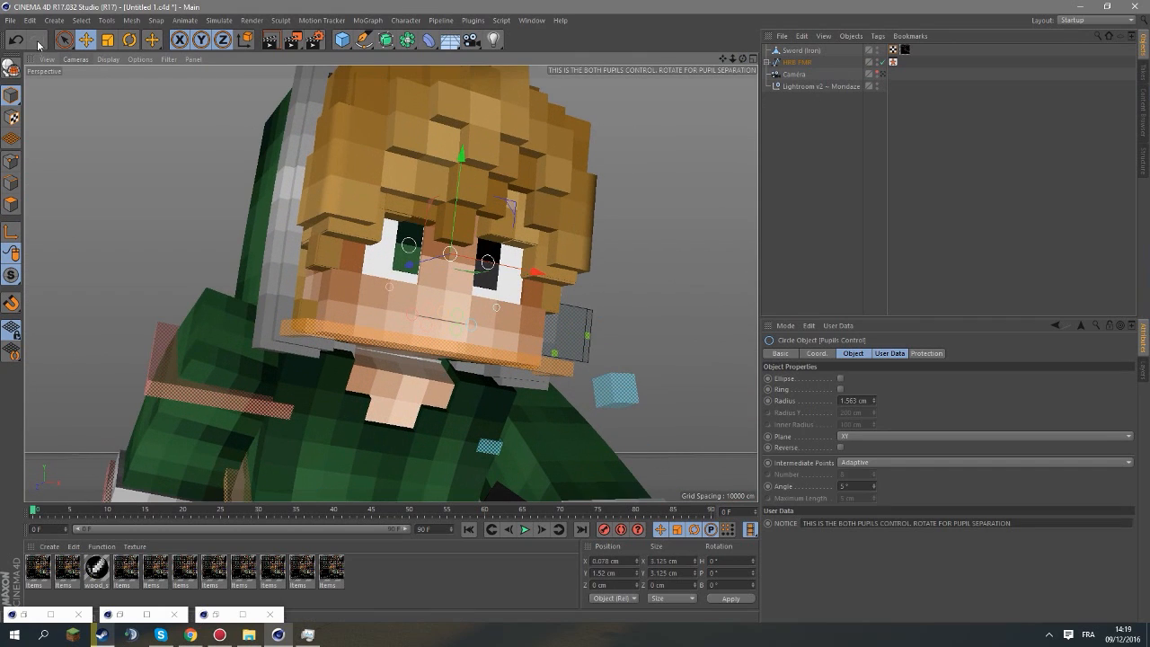
left_click_drag(528, 279, 535, 281)
left_click_drag(470, 173, 470, 171)
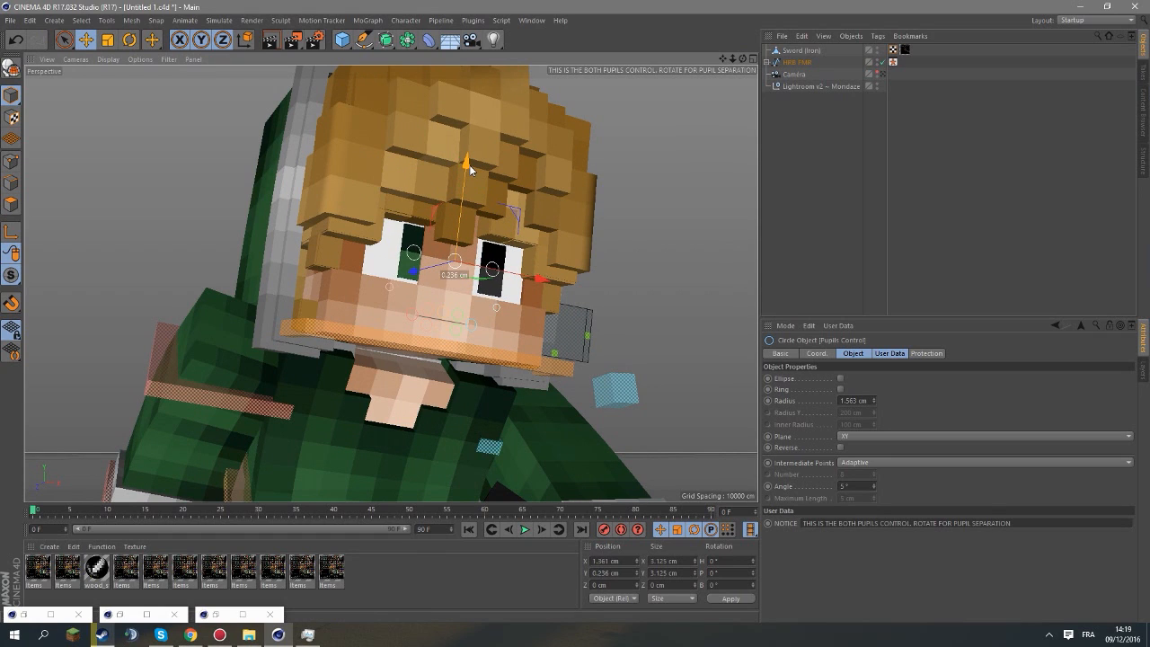
Return to the camera view, shift the Pupils Control to about X 1.9, Y 0.9 cm and deselect it.
left_click(882, 75)
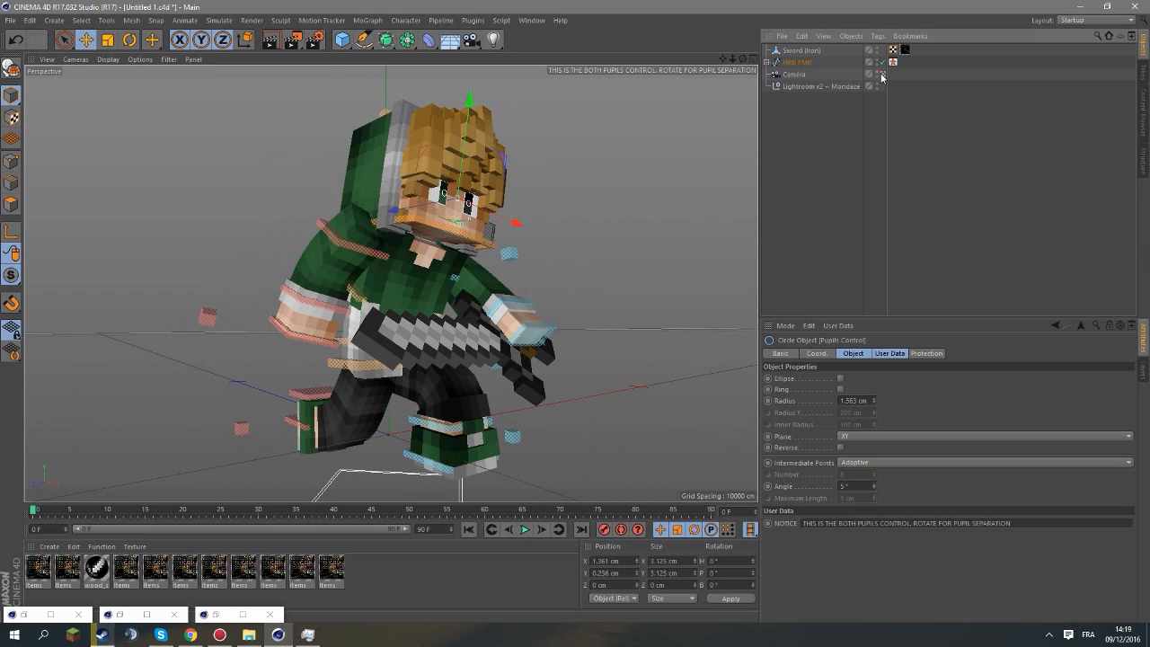
left_click_drag(515, 222, 509, 223)
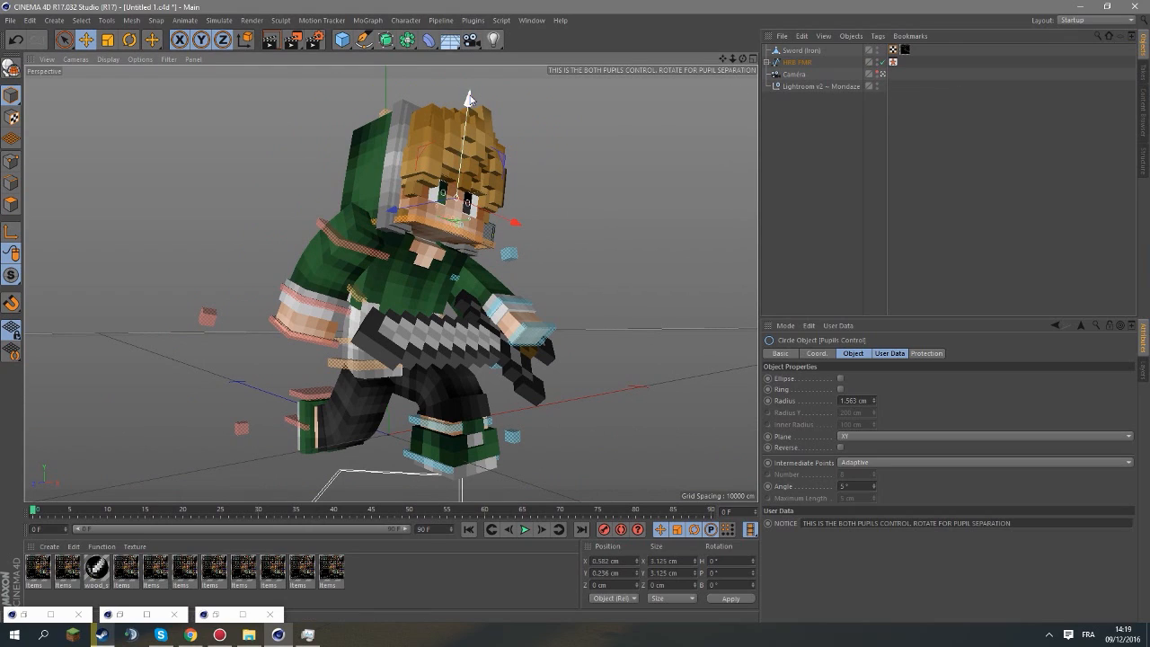
left_click_drag(468, 97, 470, 98)
left_click_drag(515, 224, 520, 224)
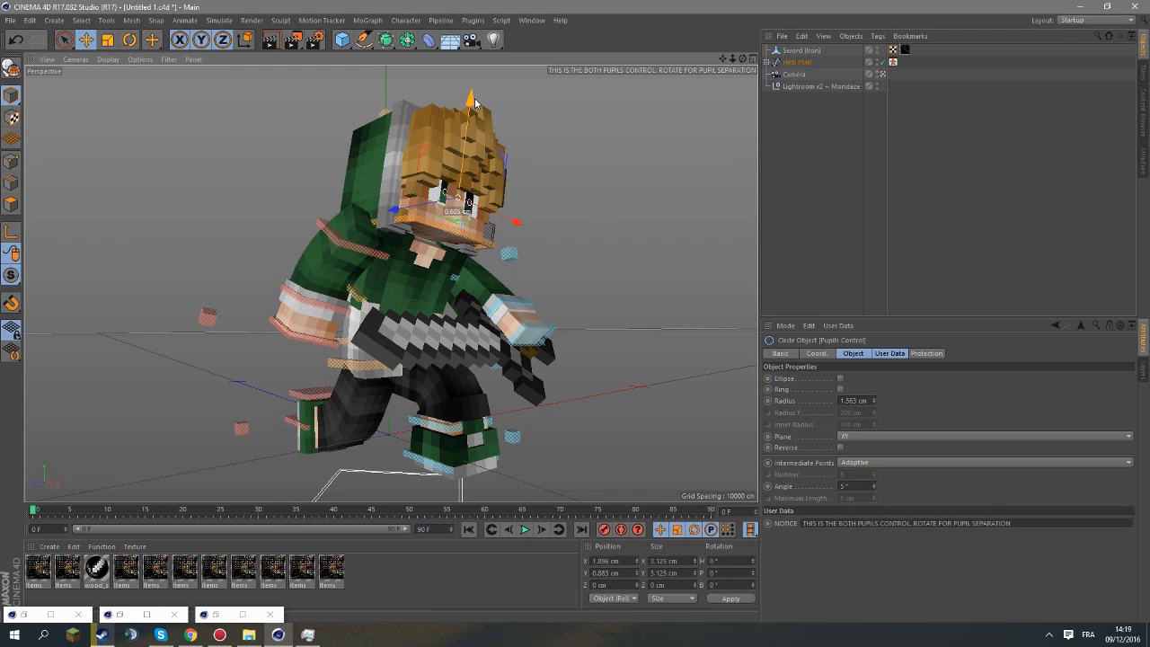
left_click(636, 148)
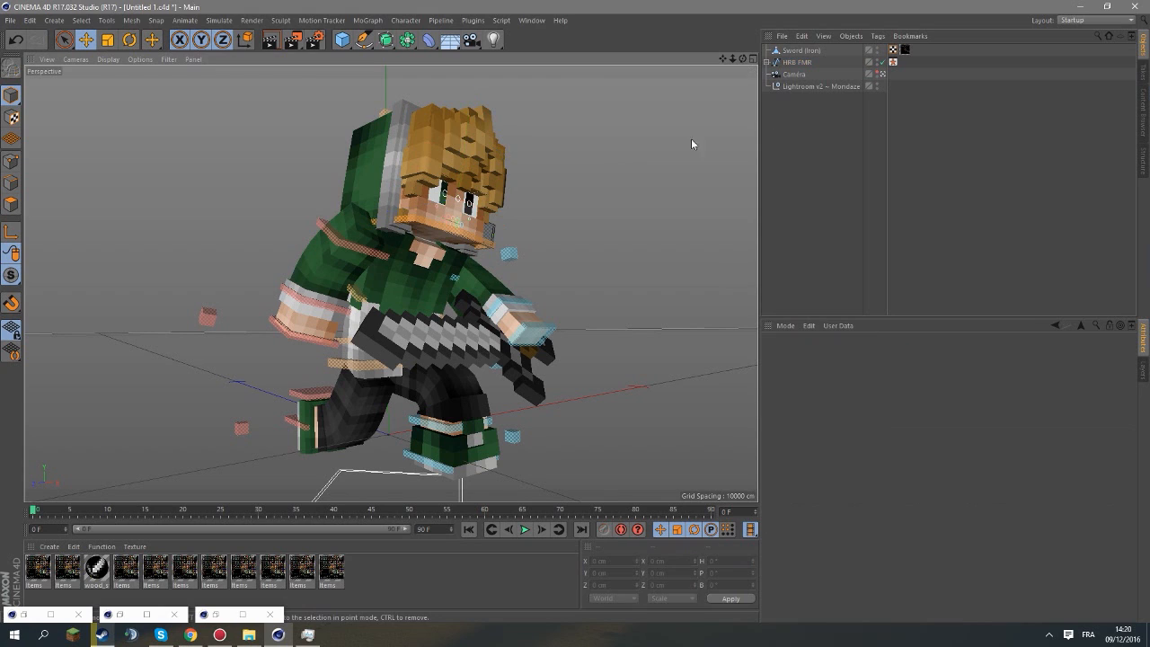
Select the eight circle controls around the mouth and move them together sideways toward the character's right cheek.
scroll(523, 388, "up", 10)
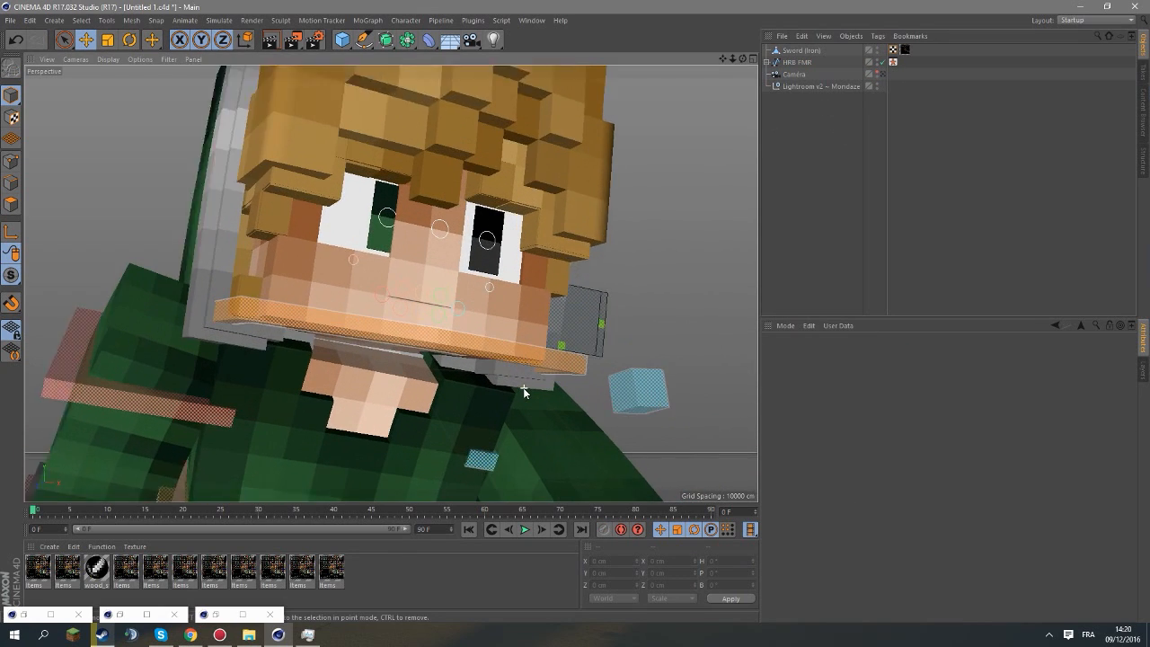
left_click(392, 271)
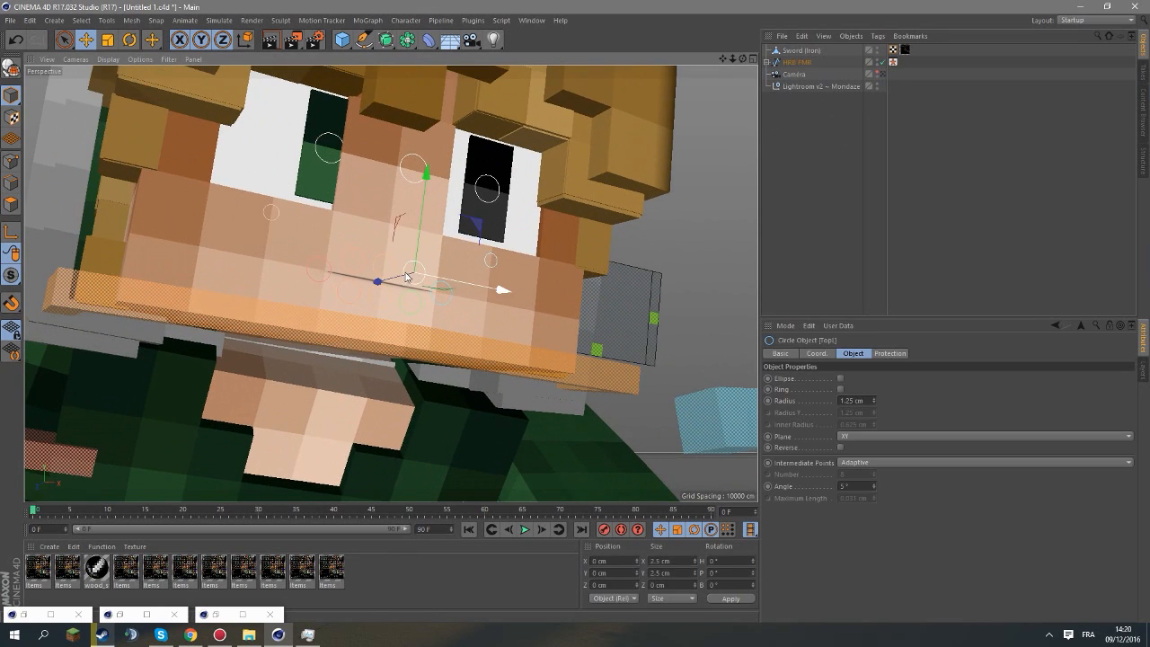
scroll(376, 268, "up", 2)
left_click(341, 260, "shift")
left_click(379, 265, "shift")
left_click(298, 269, "shift")
left_click(336, 299, "shift")
left_click(413, 318, "shift")
left_click(451, 310, "shift")
left_click(421, 320, "shift")
left_click_drag(470, 306, 392, 291)
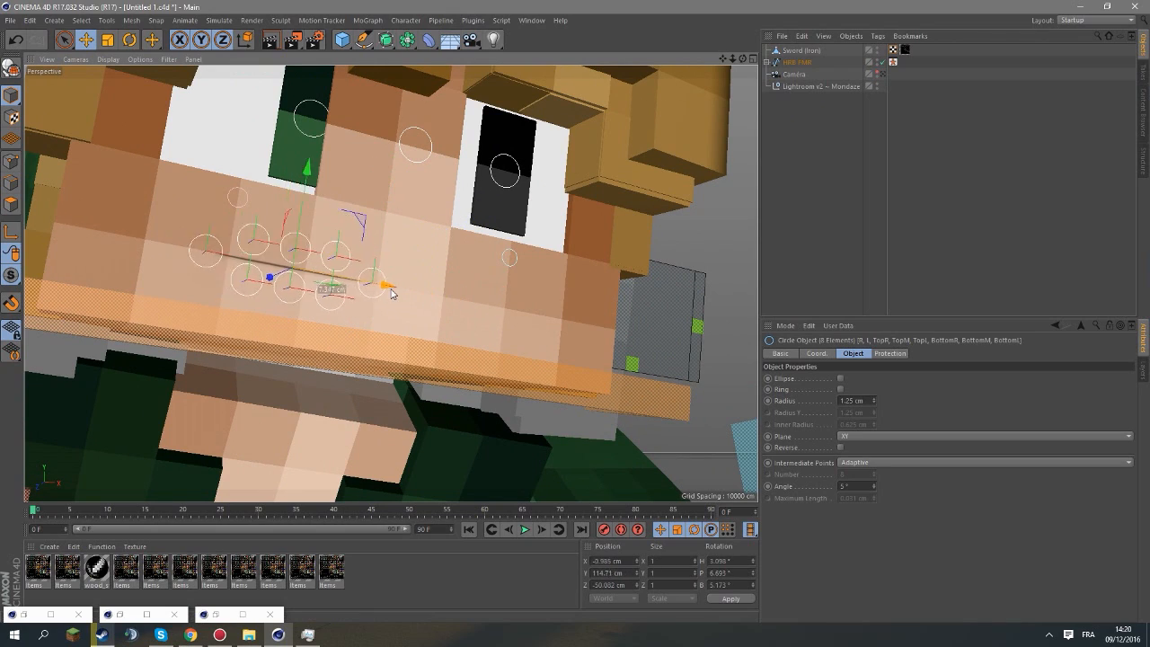
Adjust the mouth shape with the square control beside the jaw and lower one of the mouth's circle controls.
left_click(634, 364)
left_click_drag(637, 359, 744, 372)
scroll(293, 313, "up", 4)
left_click(400, 279)
left_click_drag(410, 180, 416, 215)
left_click(400, 293)
Refine the mouth opening with the jaw-side controls and raise the mouth expression control for a smile.
scroll(530, 254, "down", 5)
left_click(716, 332)
mouse_move(723, 237)
left_mouse_down()
mouse_move(725, 257)
mouse_move(723, 242)
left_mouse_up()
left_click_drag(747, 344, 728, 341)
left_click(743, 308)
left_click_drag(747, 276, 747, 250)
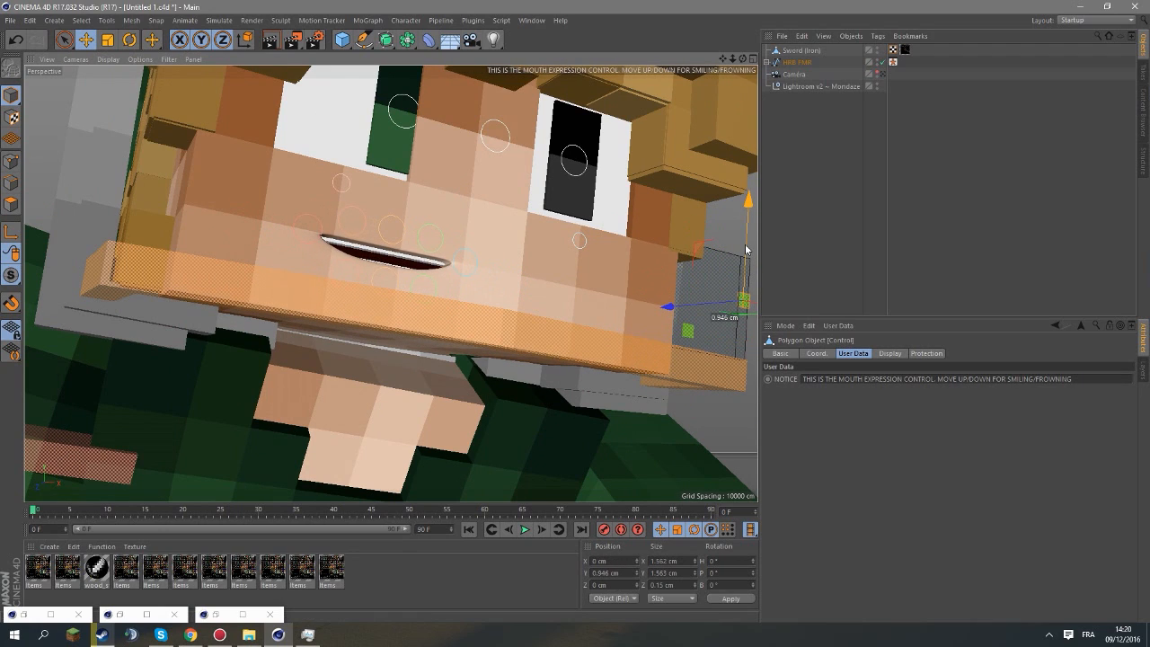
Try lowering the character's upper right eyelid control TopR and undo it.
left_click_drag(722, 59, 726, 201)
left_click(569, 139)
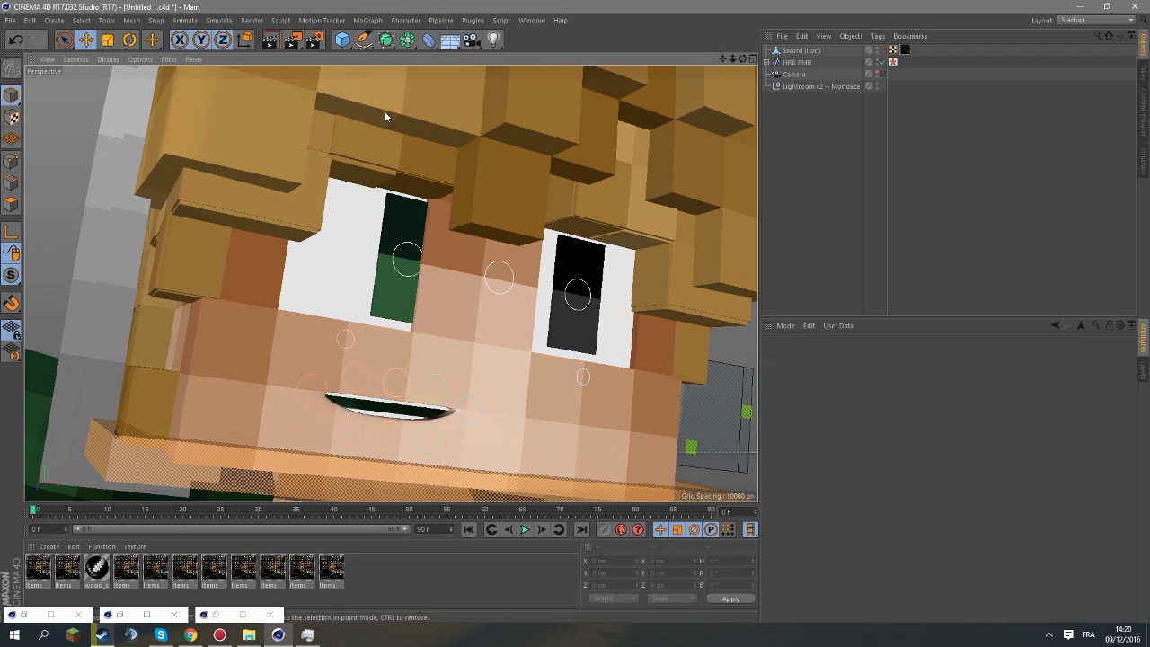
scroll(378, 126, "up", 3)
left_click_drag(745, 60, 382, 188)
left_click(335, 207)
left_click_drag(350, 142, 350, 157)
key("ctrl+z")
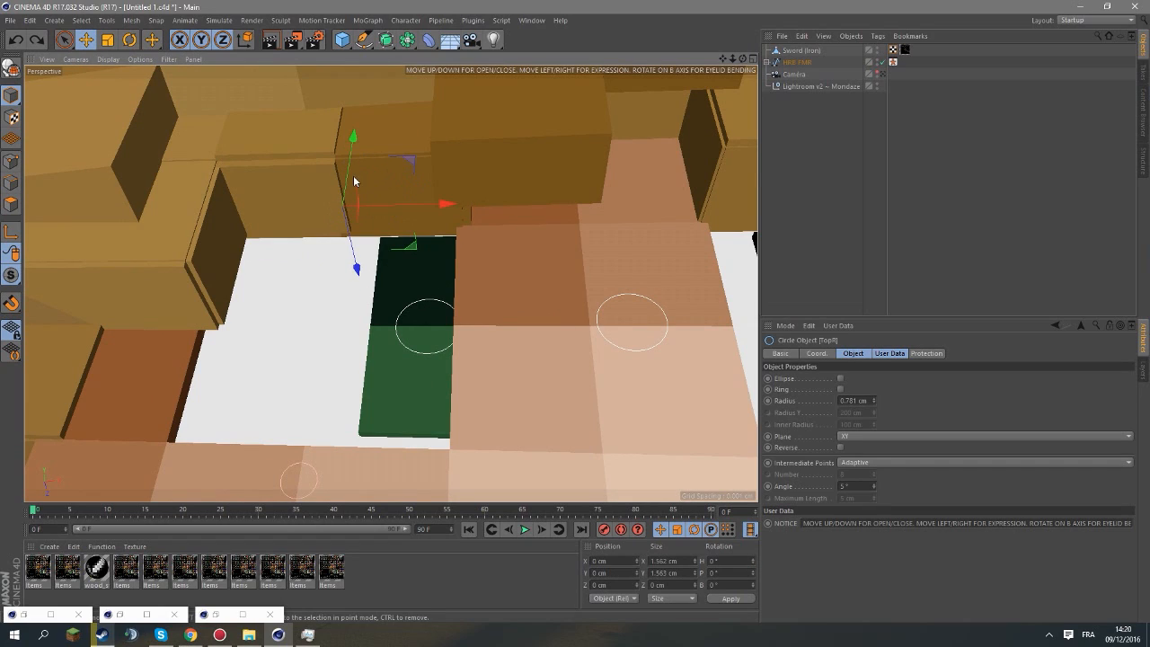
key("ctrl+z")
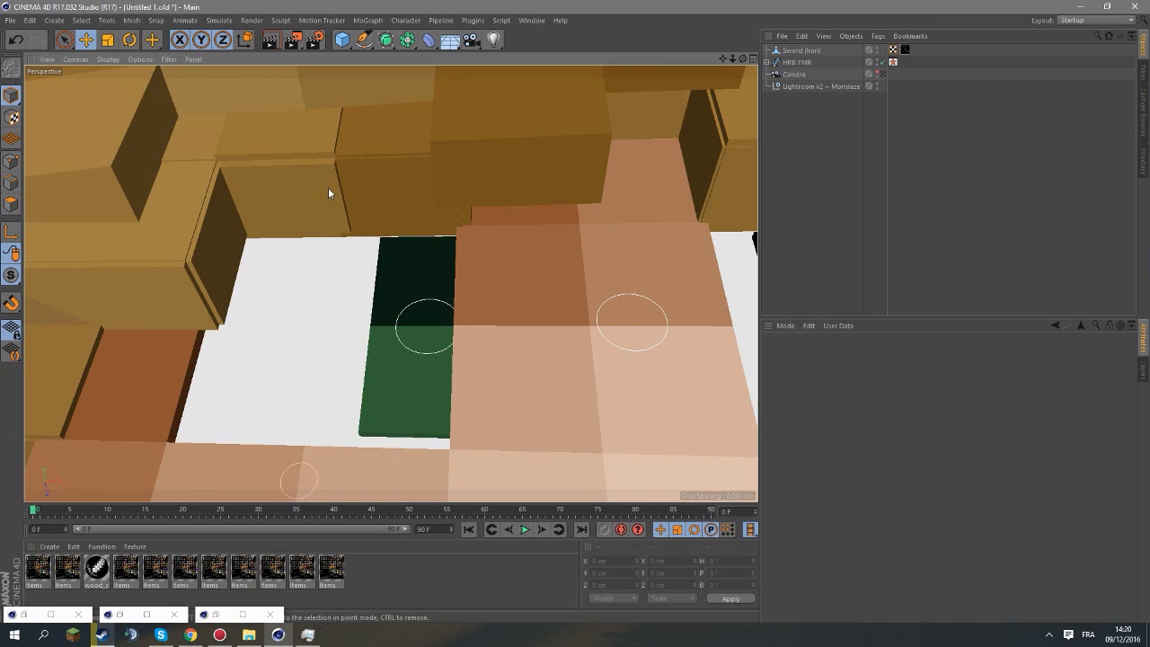
Expand the HRB FMR rig, unlock its S.0_Body layer and hide the outer extruded hair mesh in the viewport.
left_click(789, 86)
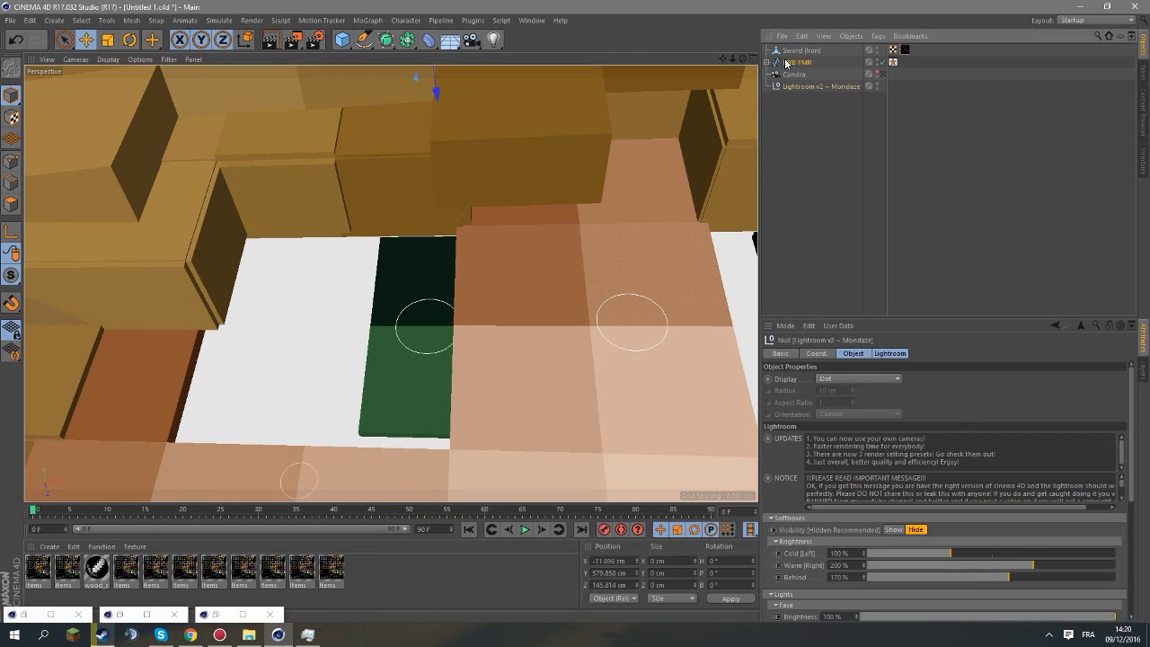
left_click(787, 62)
left_click(767, 62)
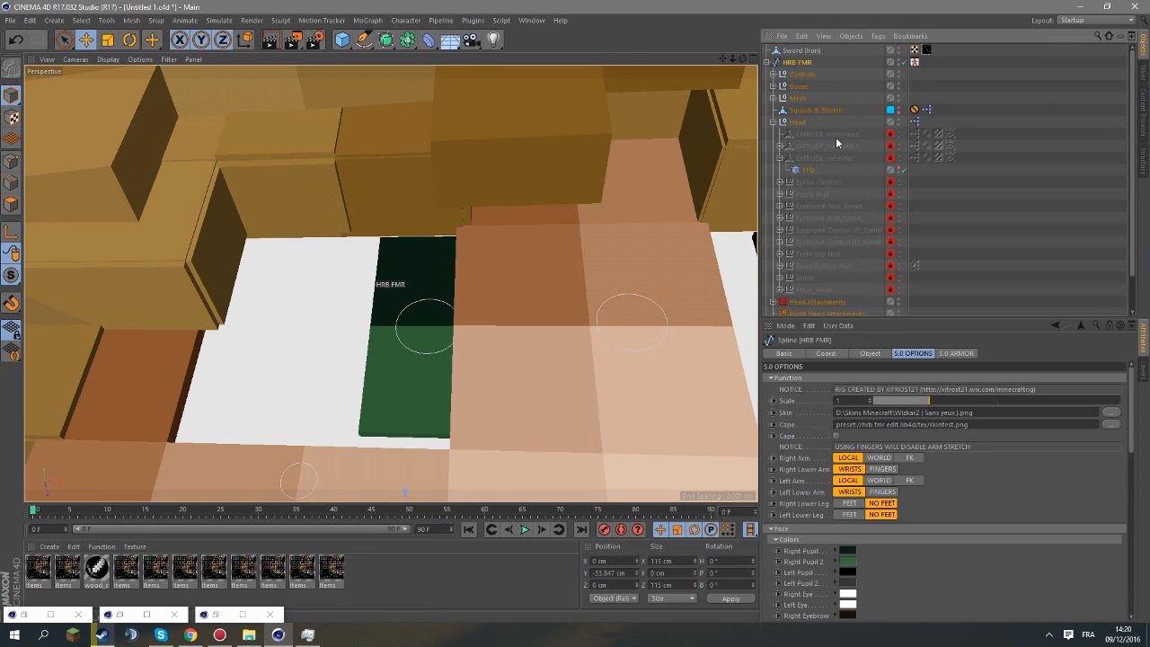
left_click(1141, 372)
left_click(878, 357)
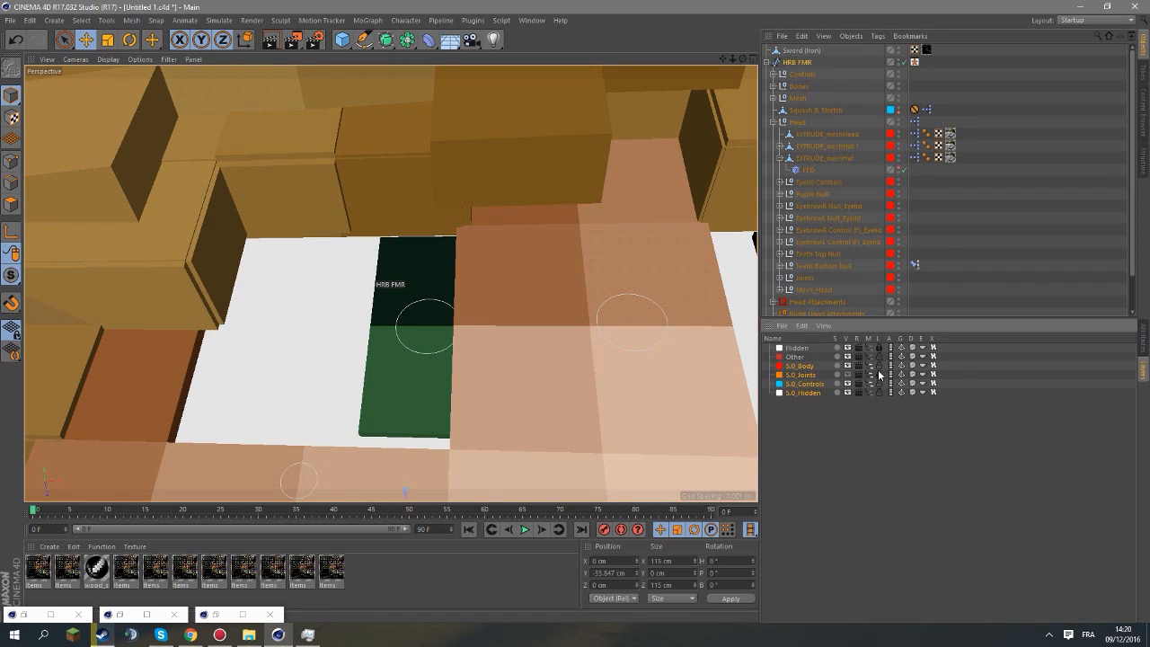
left_click(898, 134)
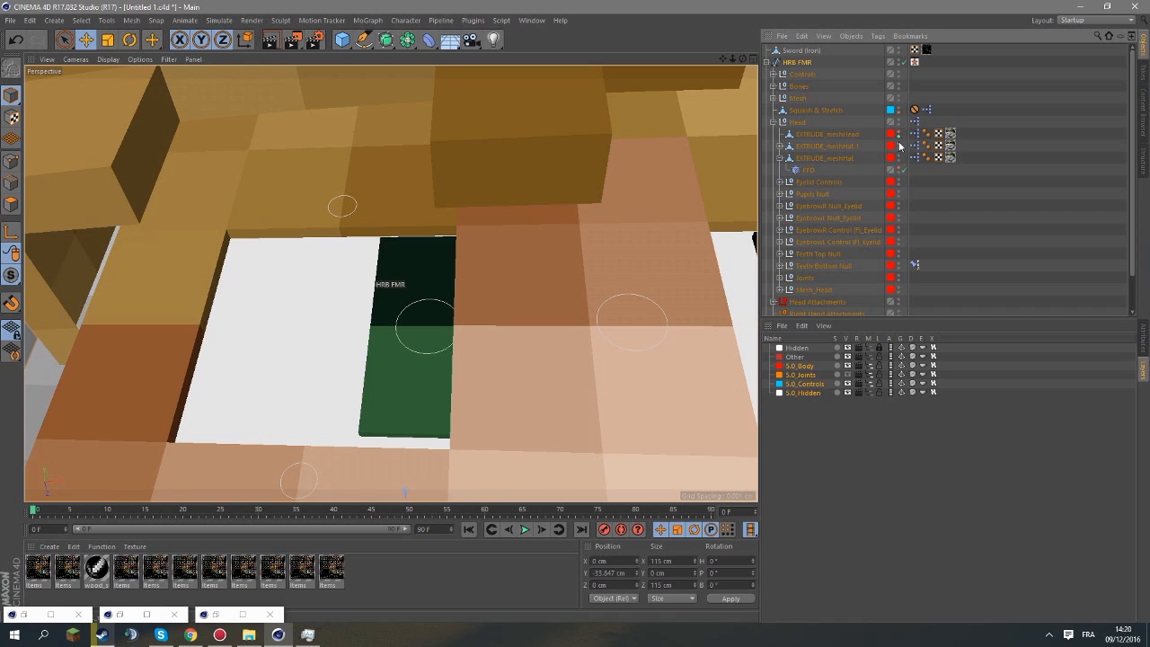
scroll(404, 171, "down", 5)
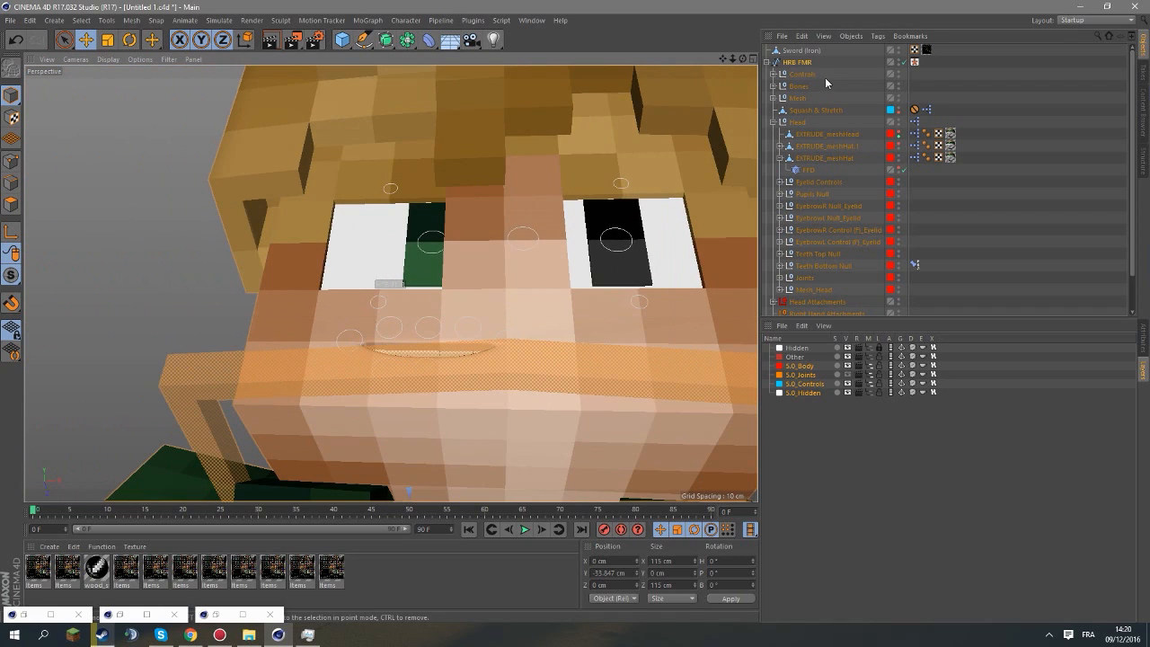
left_click(898, 134)
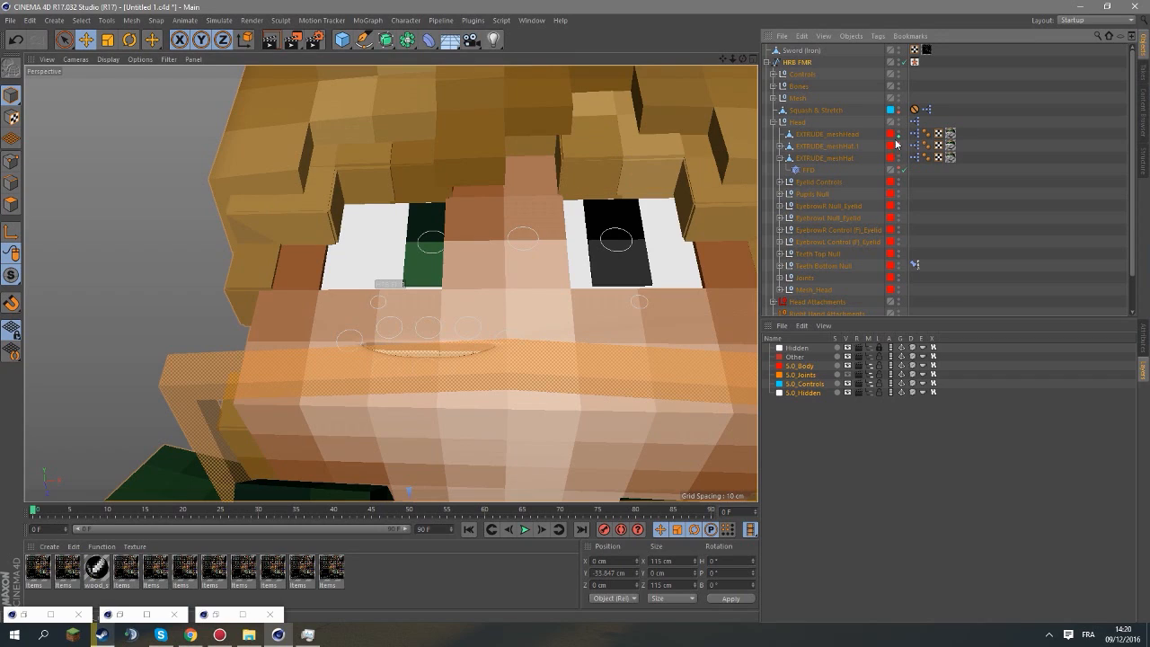
left_click(894, 134)
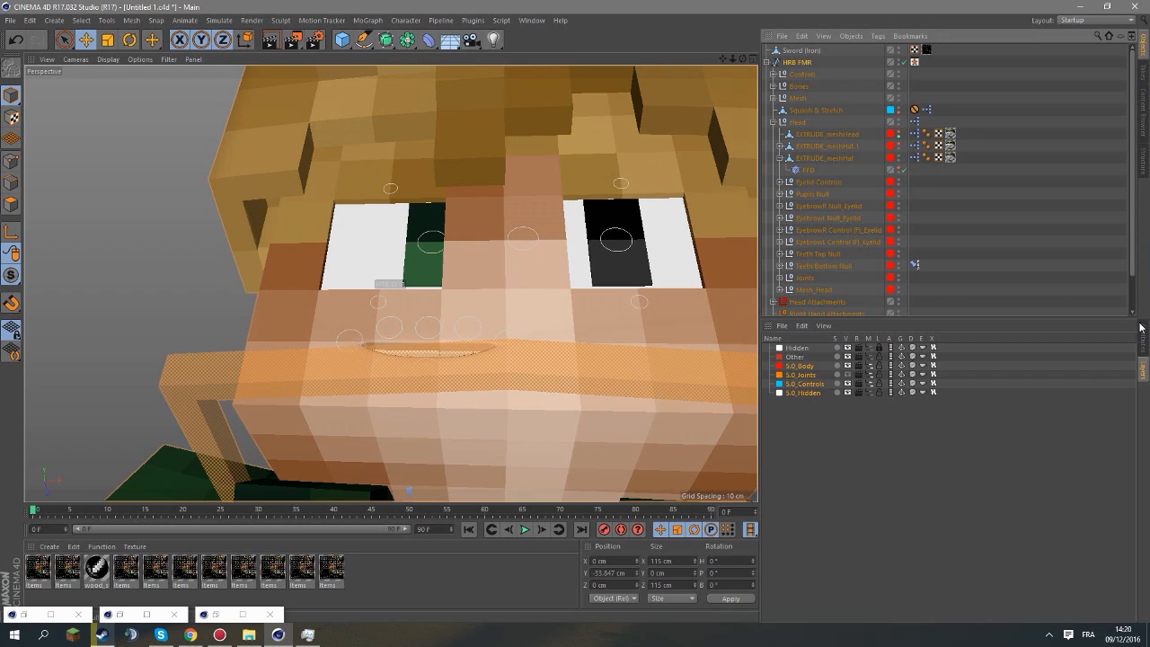
Set the rig's Eyebrows option to Male in its 5.0 options.
left_click(1141, 331)
scroll(974, 569, "down", 2)
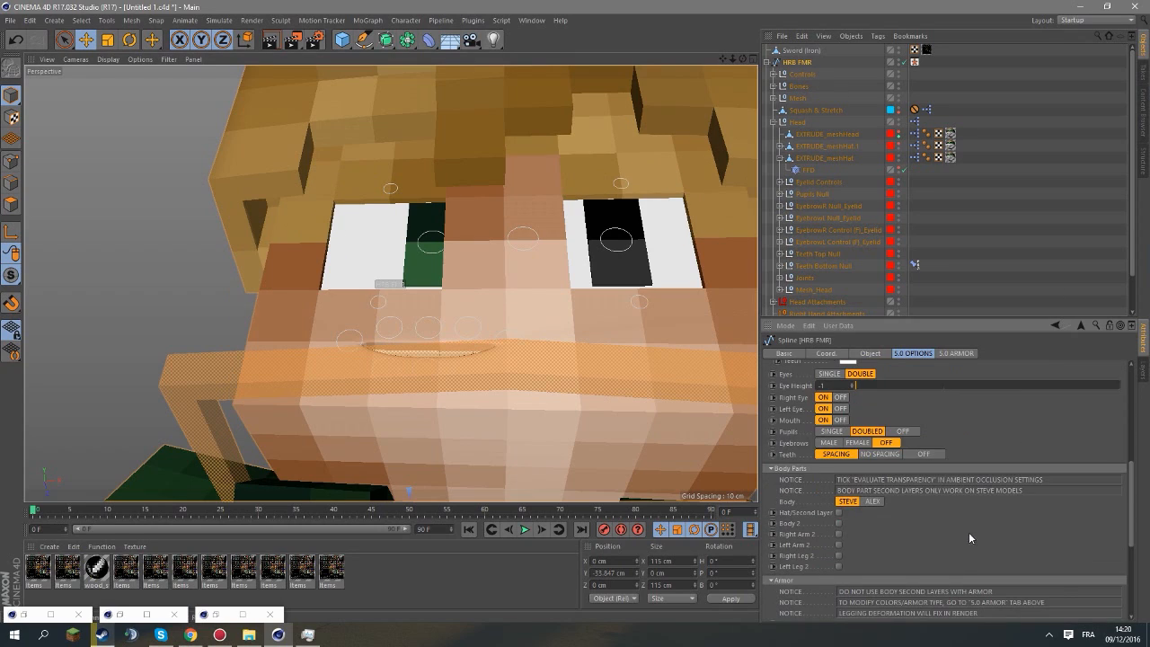
left_click(836, 443)
Select the eyebrow mesh and scale it vertically to make the eyebrows thicker.
scroll(374, 183, "up", 4)
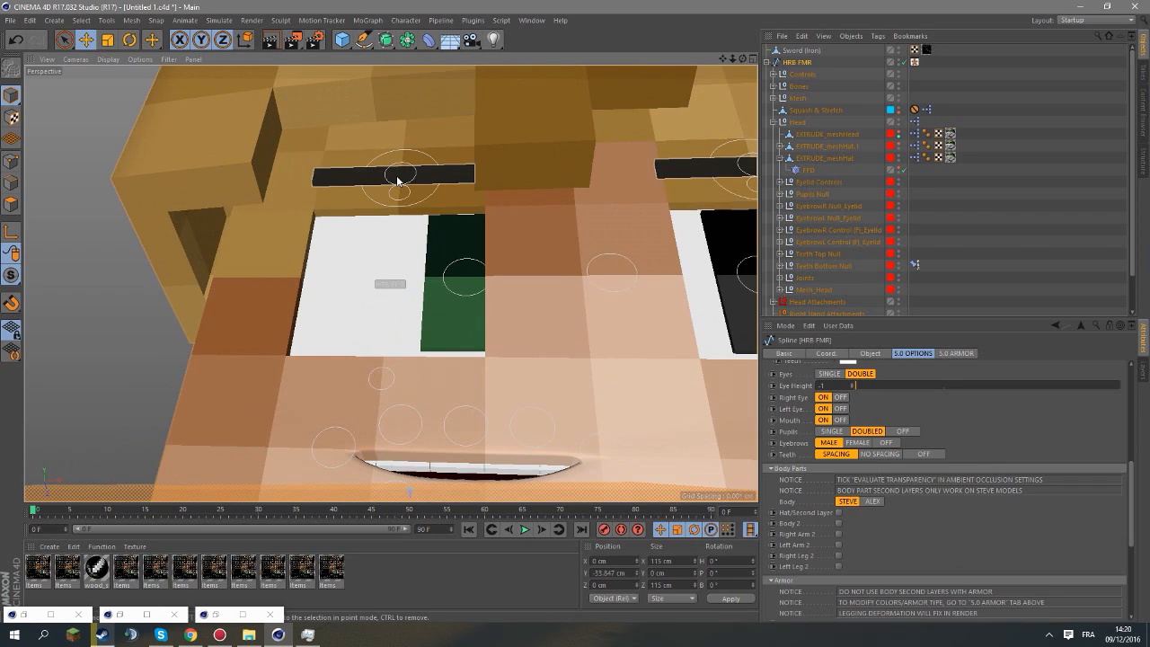
left_click(398, 179)
key("t")
left_click_drag(407, 114, 409, 86)
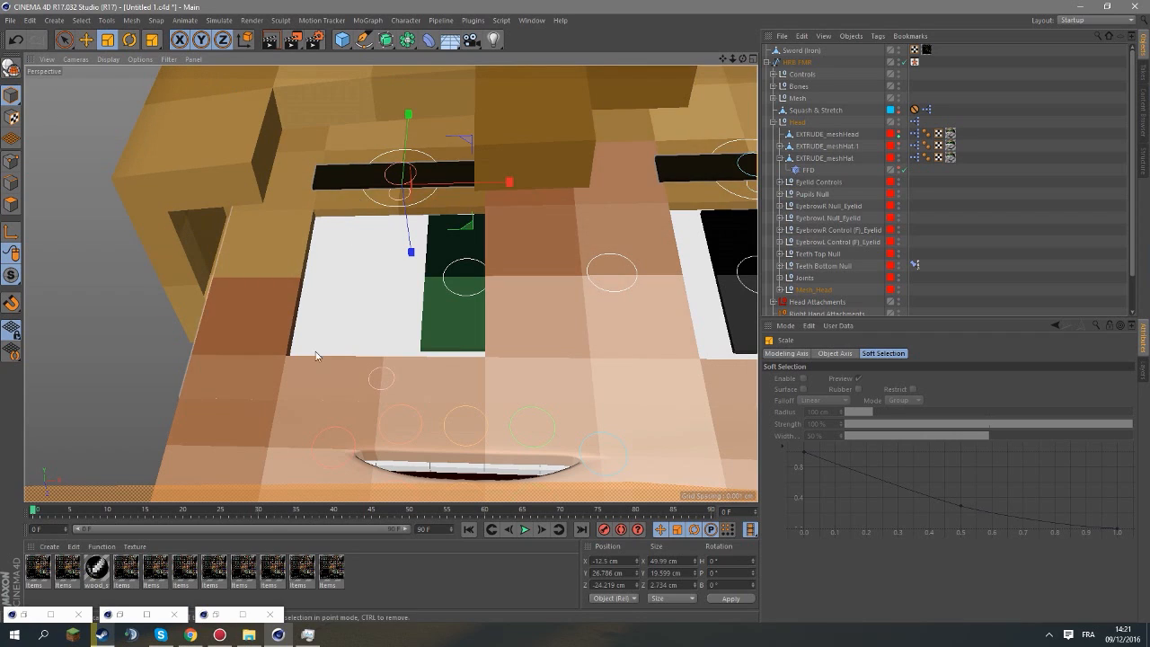
Create a material with the blond colour picked from the character's hair (H 37.5°, S 59.259%, V 63.529%) and disable its reflectance.
double_click(407, 555)
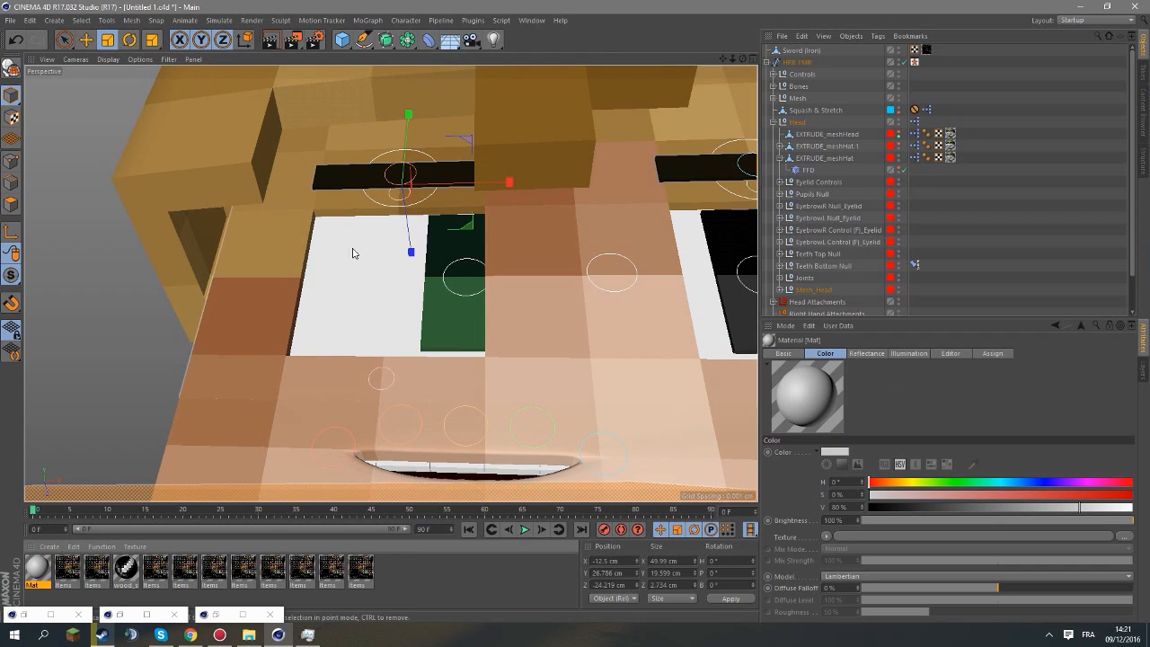
double_click(43, 570)
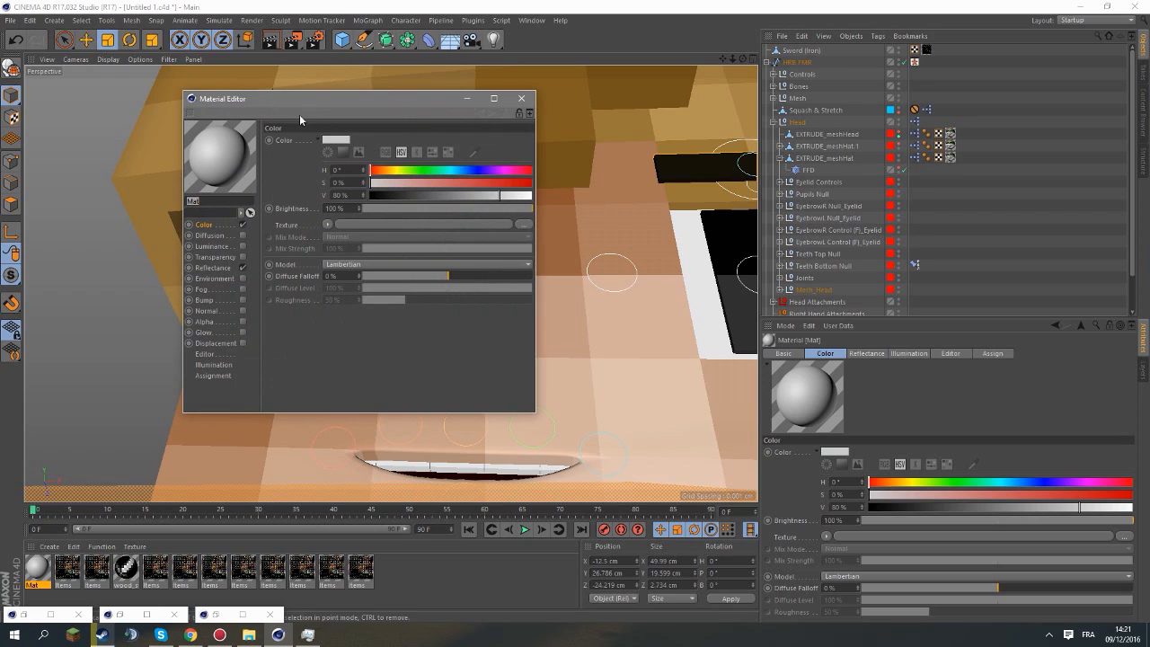
left_click_drag(439, 102, 780, 193)
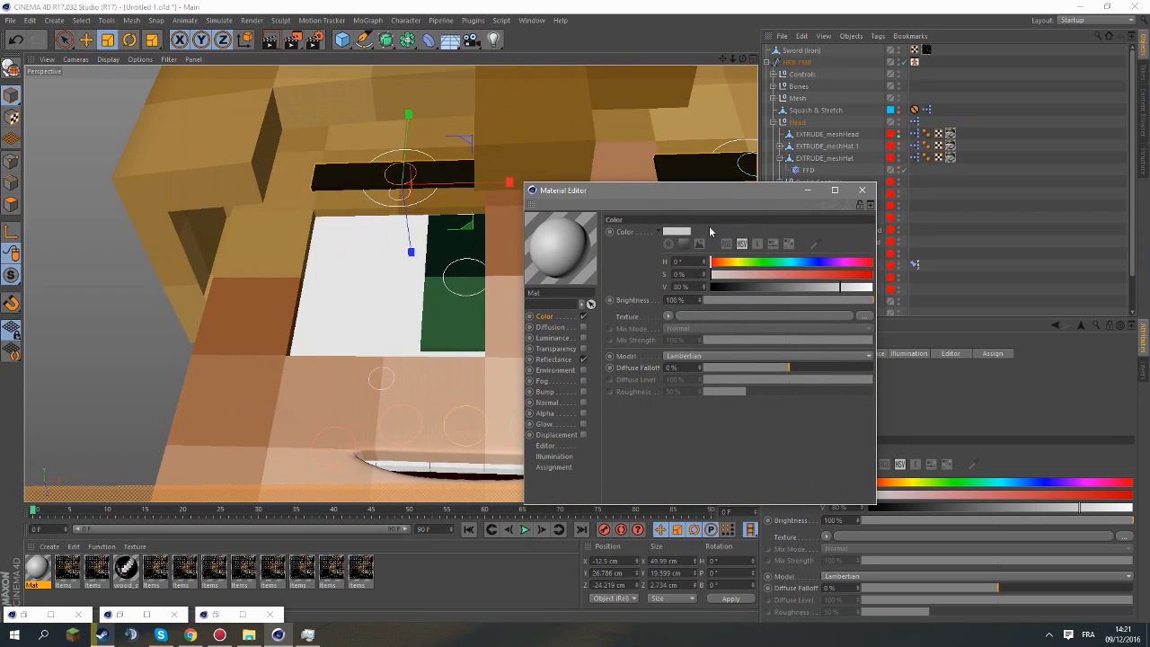
left_click(814, 246)
left_click(310, 187)
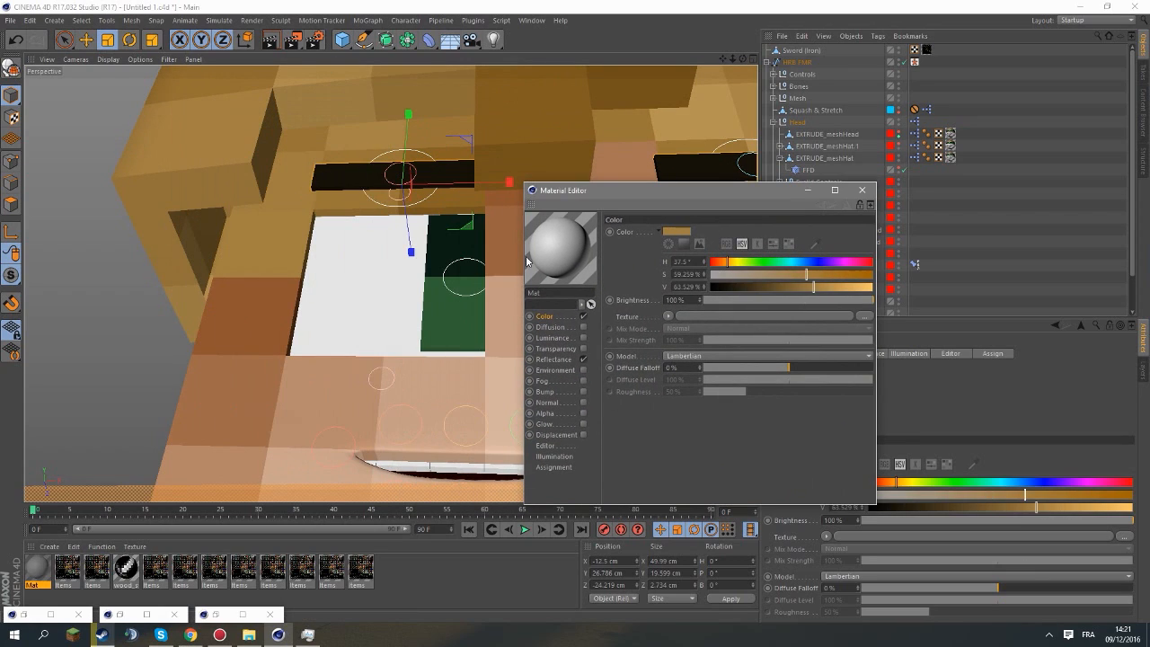
left_click(579, 361)
left_click(862, 189)
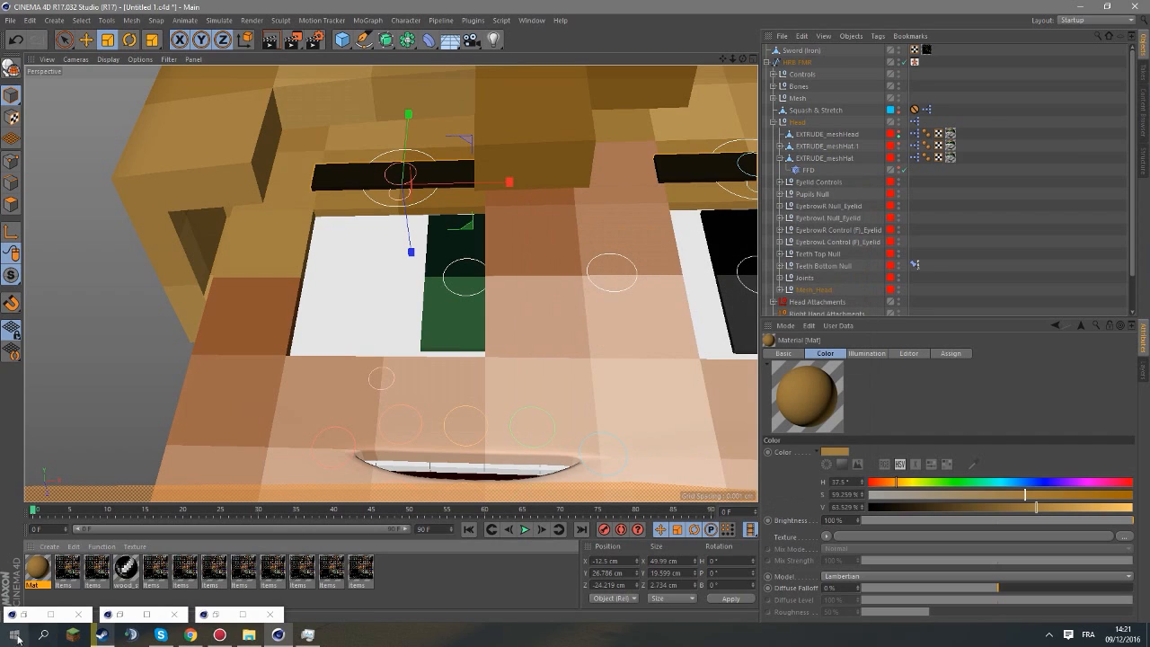
Apply the new blond material Mat to both eyebrows.
left_click_drag(34, 569, 395, 176)
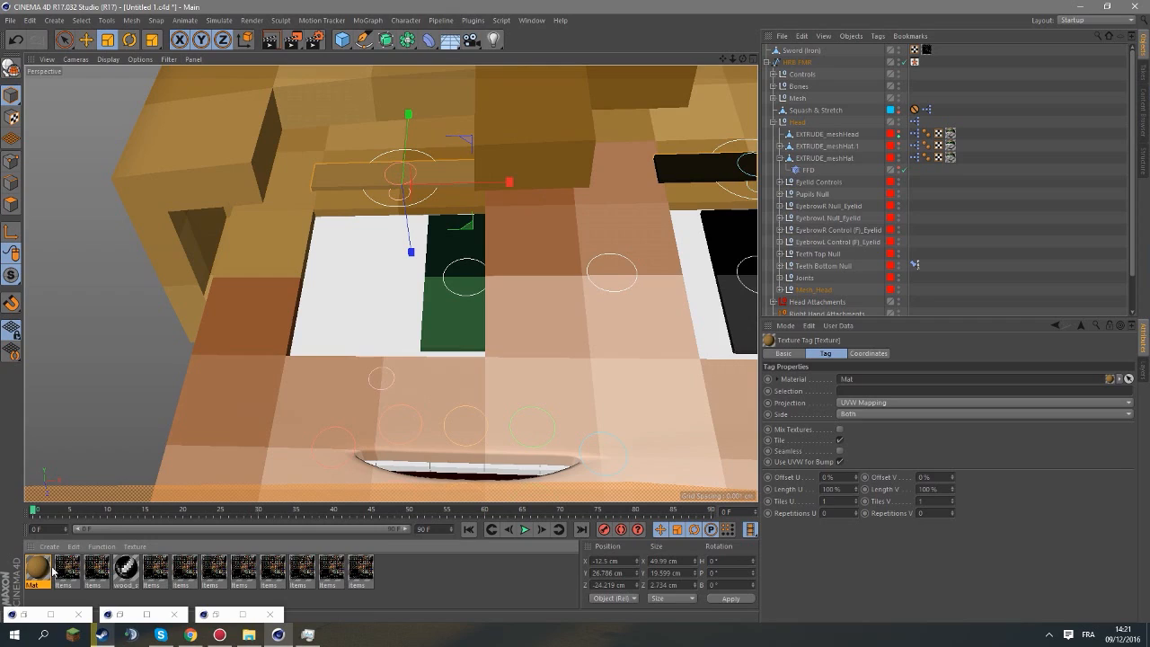
left_click_drag(207, 451, 690, 156)
left_click(689, 164)
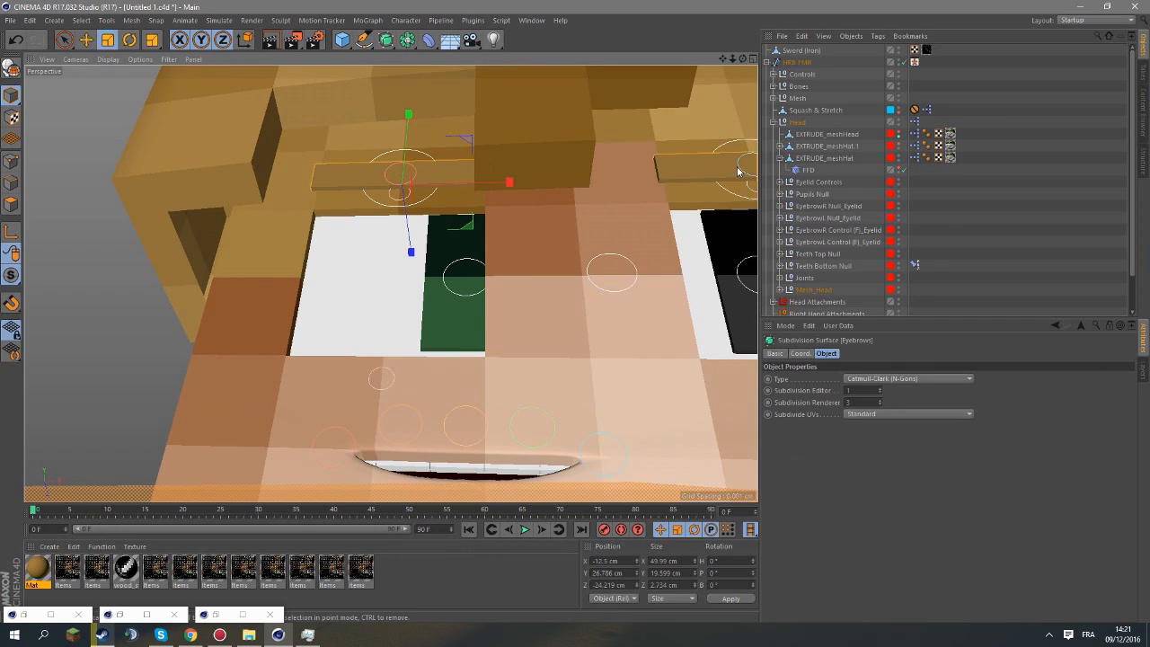
Try lowering the eyebrow mesh together with the left eyebrow's blend control by 1.289 cm.
key("e")
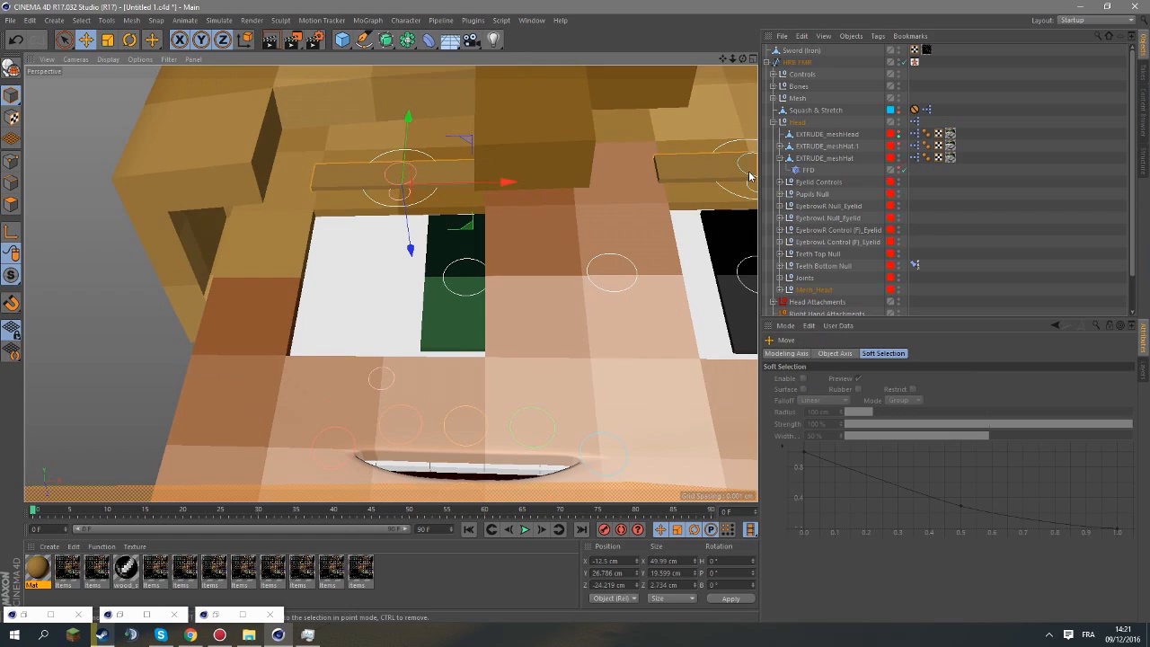
left_click(746, 177)
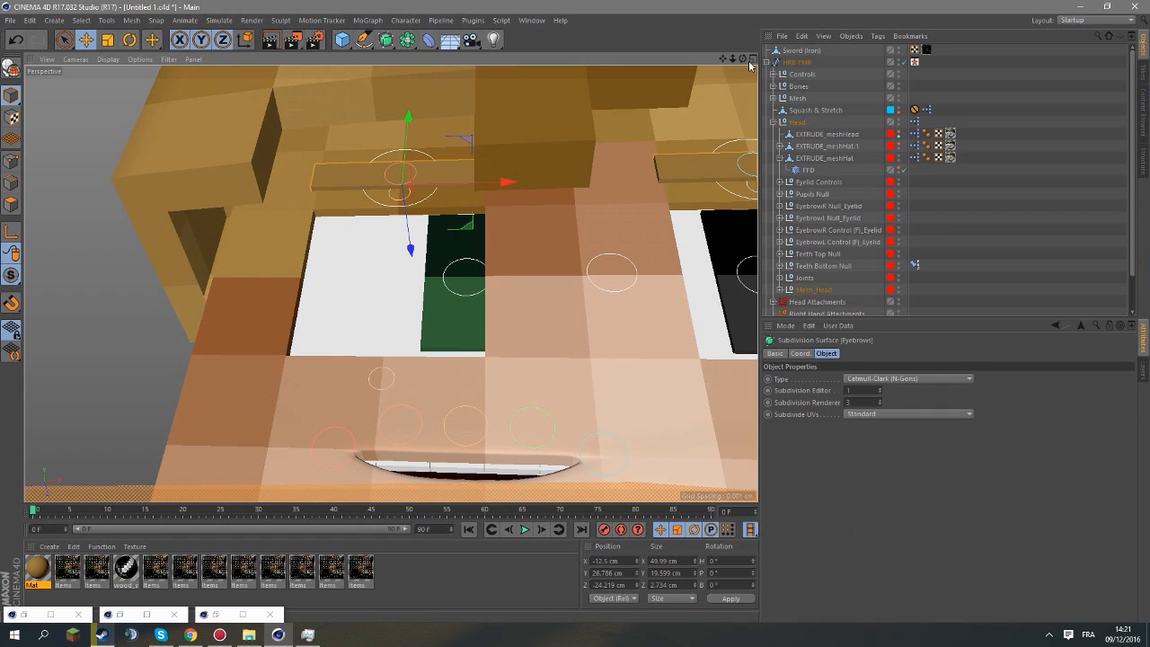
left_click_drag(742, 174, 657, 272, "alt")
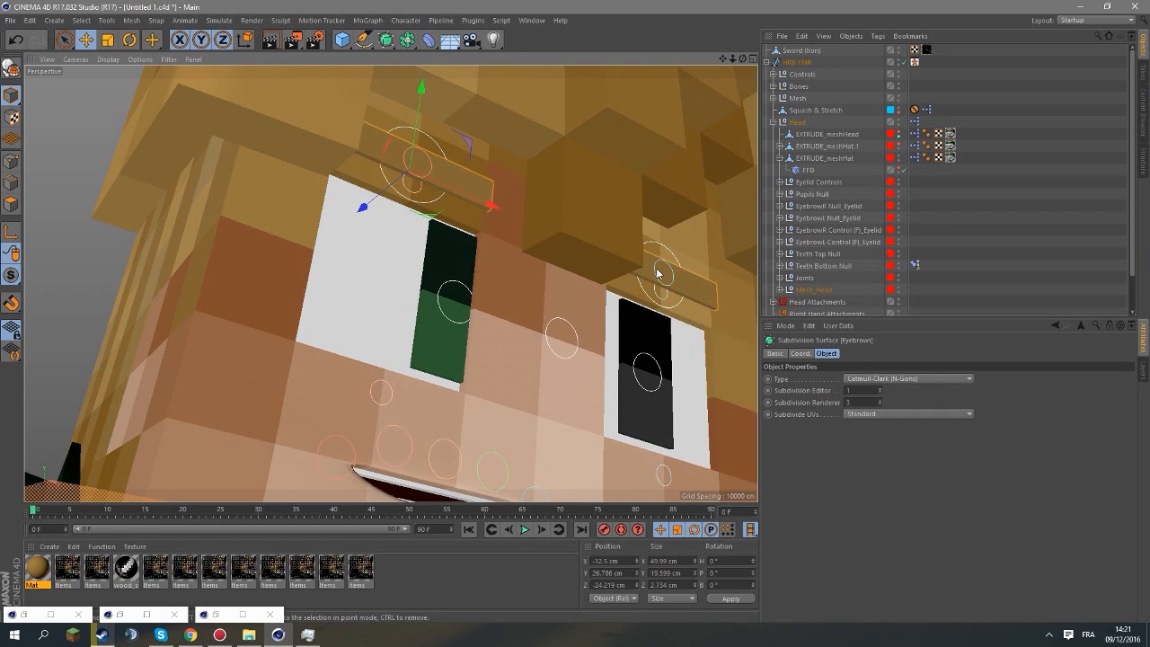
left_click(656, 271, "shift")
left_click_drag(551, 153, 547, 166)
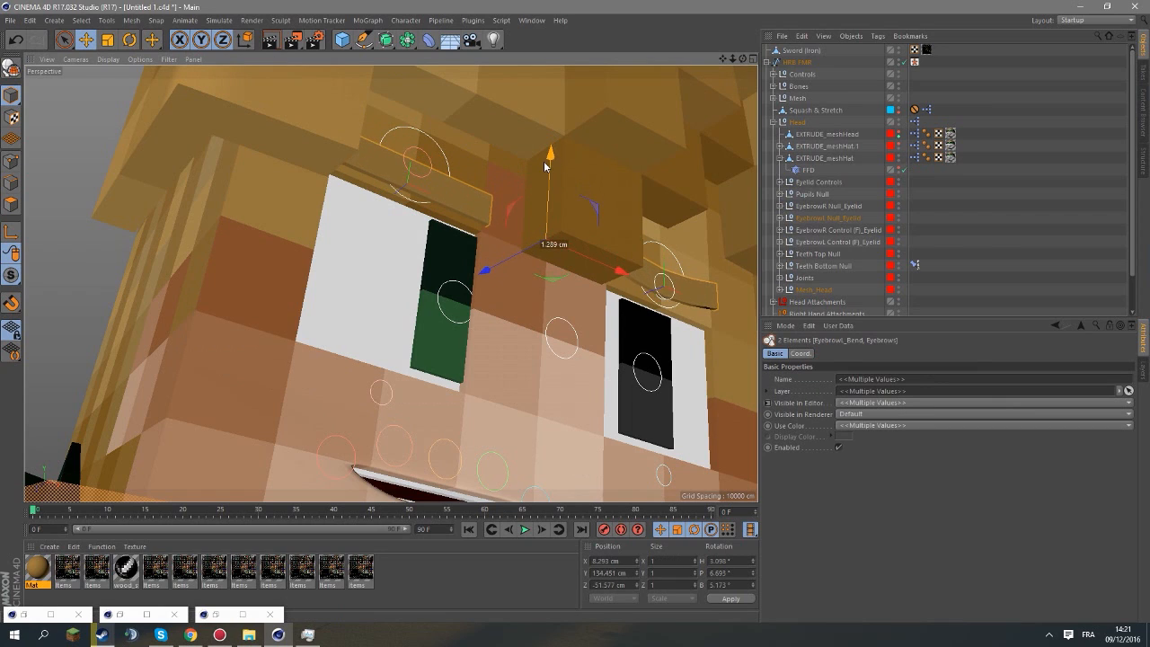
Try tilting the eyebrow mesh with Rotate and undo the rotations and the preceding eyebrow move.
left_click(430, 173)
left_click(130, 40)
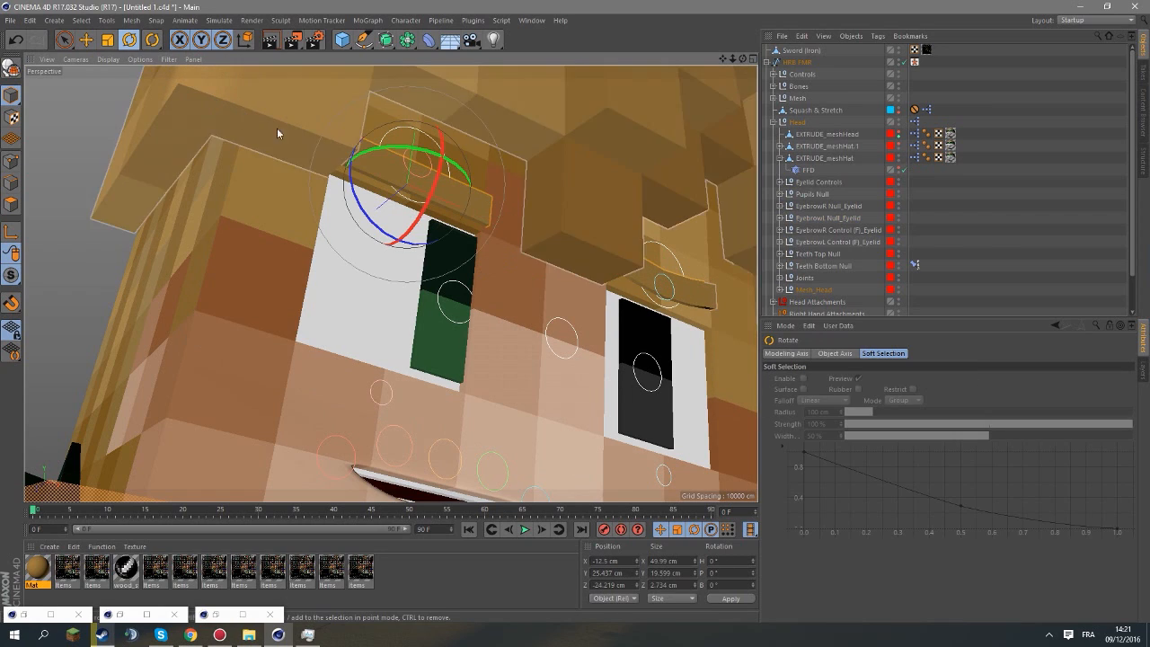
left_click_drag(414, 248, 410, 246)
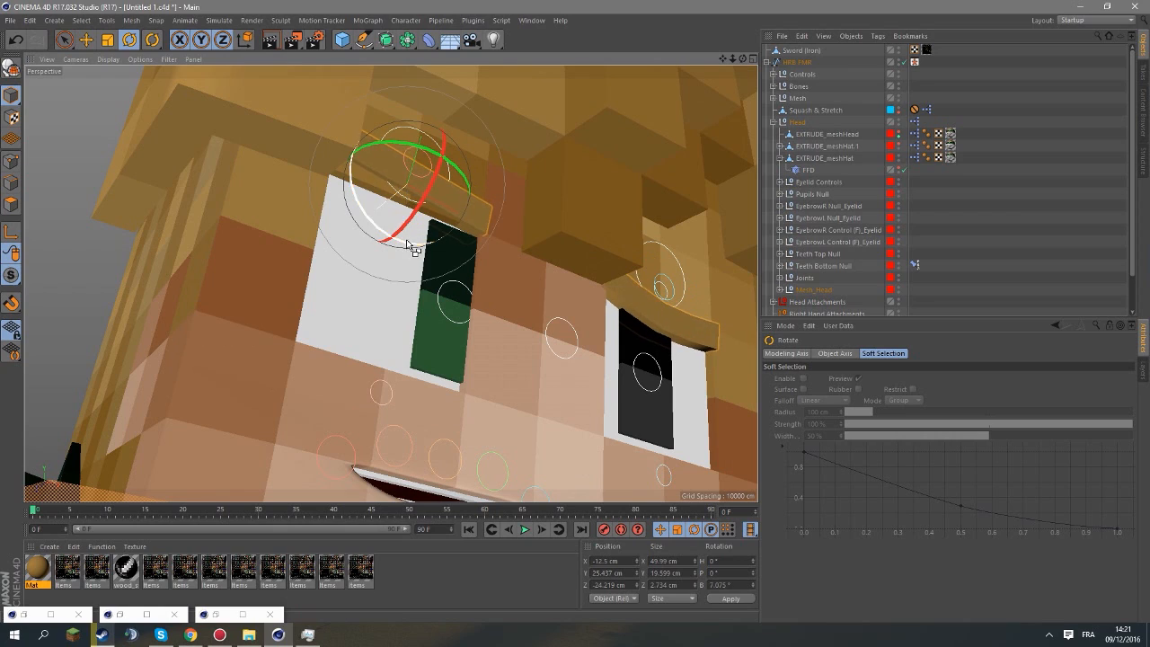
key("ctrl+z")
left_click(500, 266)
left_click(421, 178)
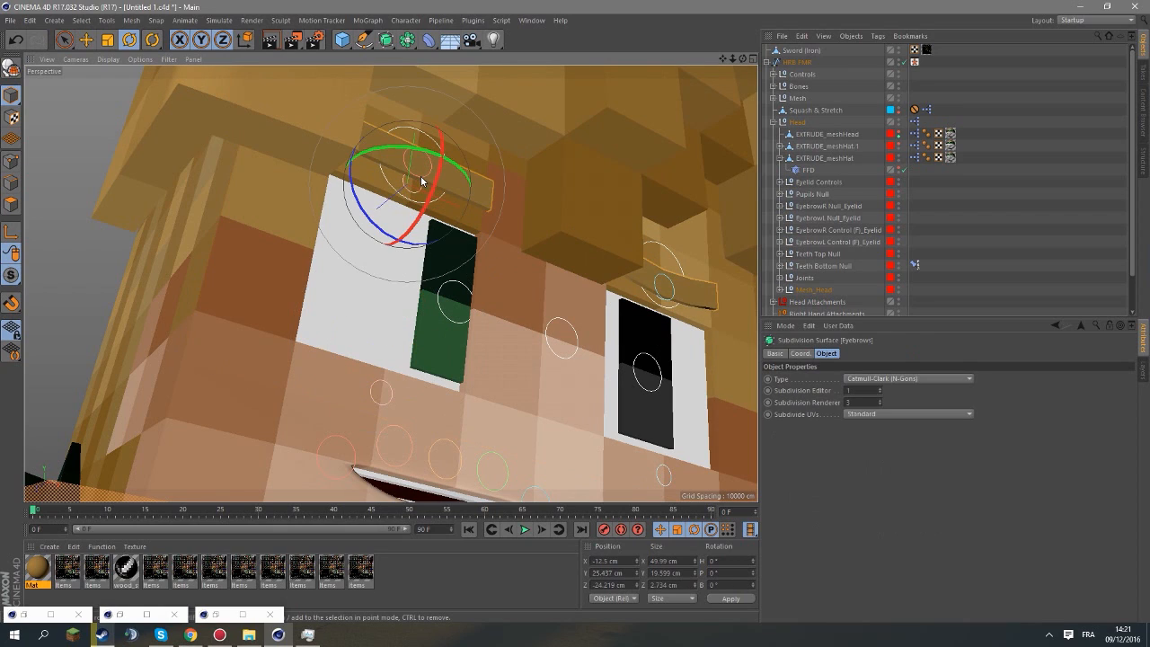
left_click_drag(418, 245, 413, 245)
key("ctrl+z")
key("ctrl+z")
key("ctrl+z")
key("ctrl+z")
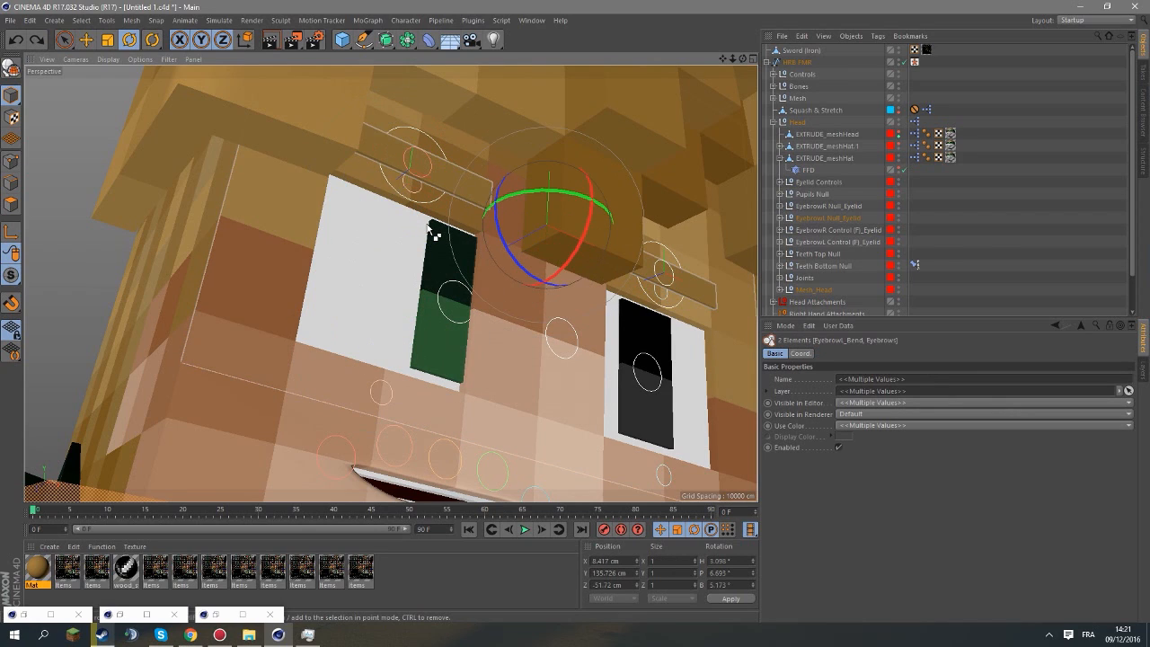
Select the eyebrow mesh and lower it to Y 25.724 cm, just above the eyes.
left_click(86, 39)
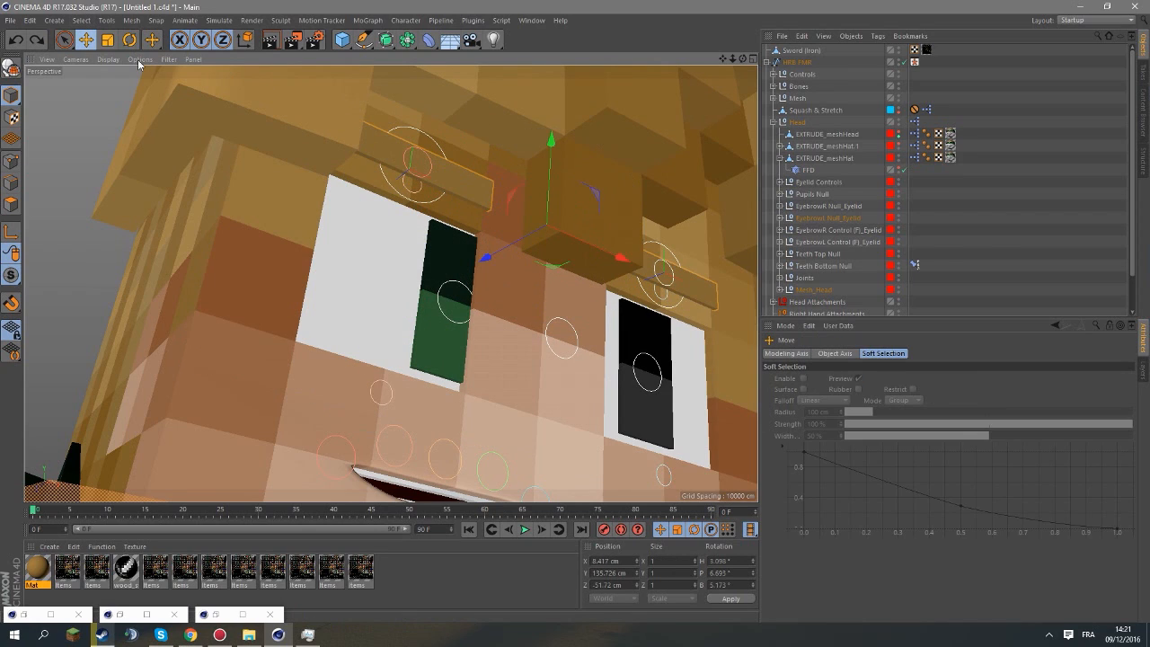
left_click(671, 270)
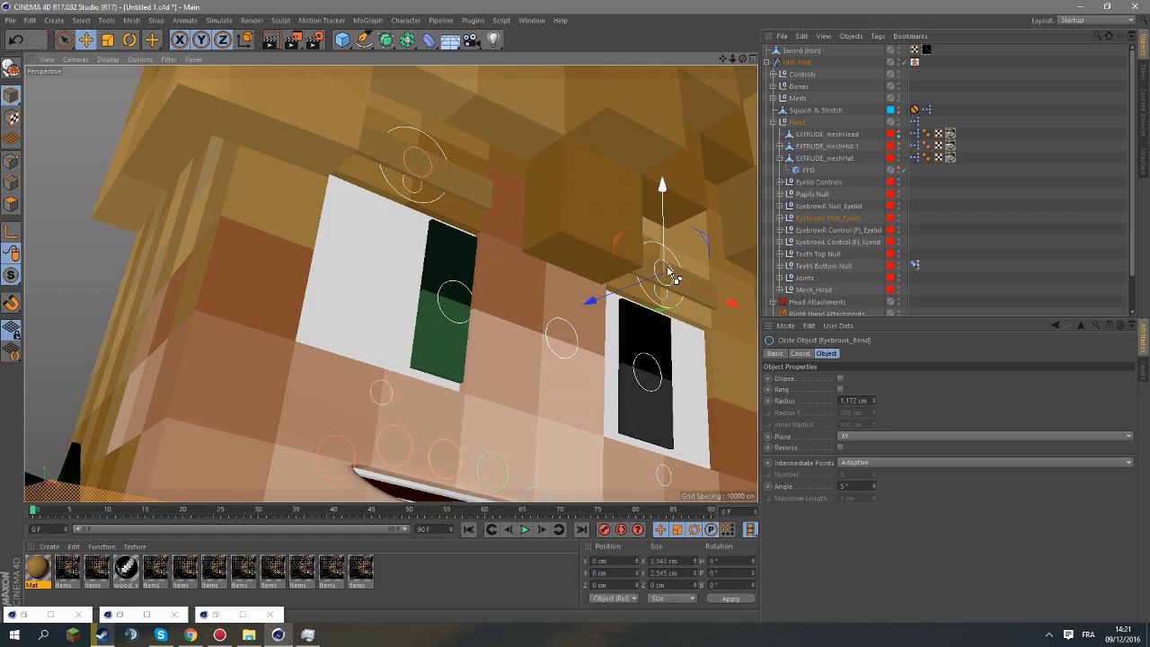
left_click(436, 174)
left_click_drag(421, 91, 419, 102)
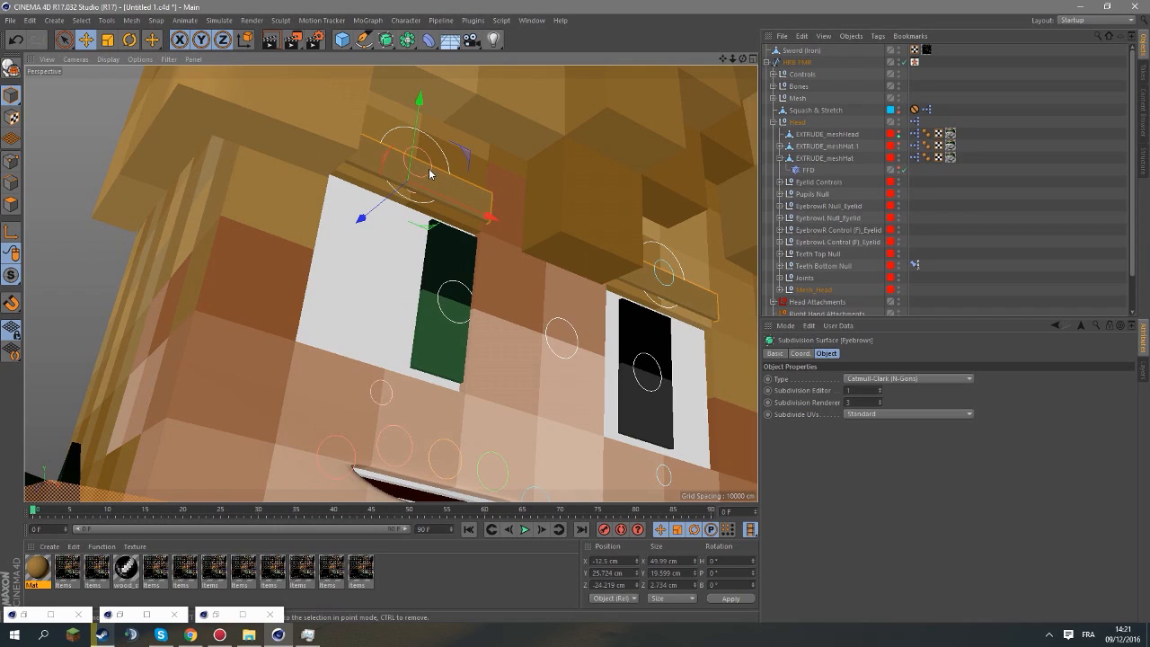
Show the outer extruded hair mesh again and lock the rig's S.0_Body layer.
left_click(1147, 373)
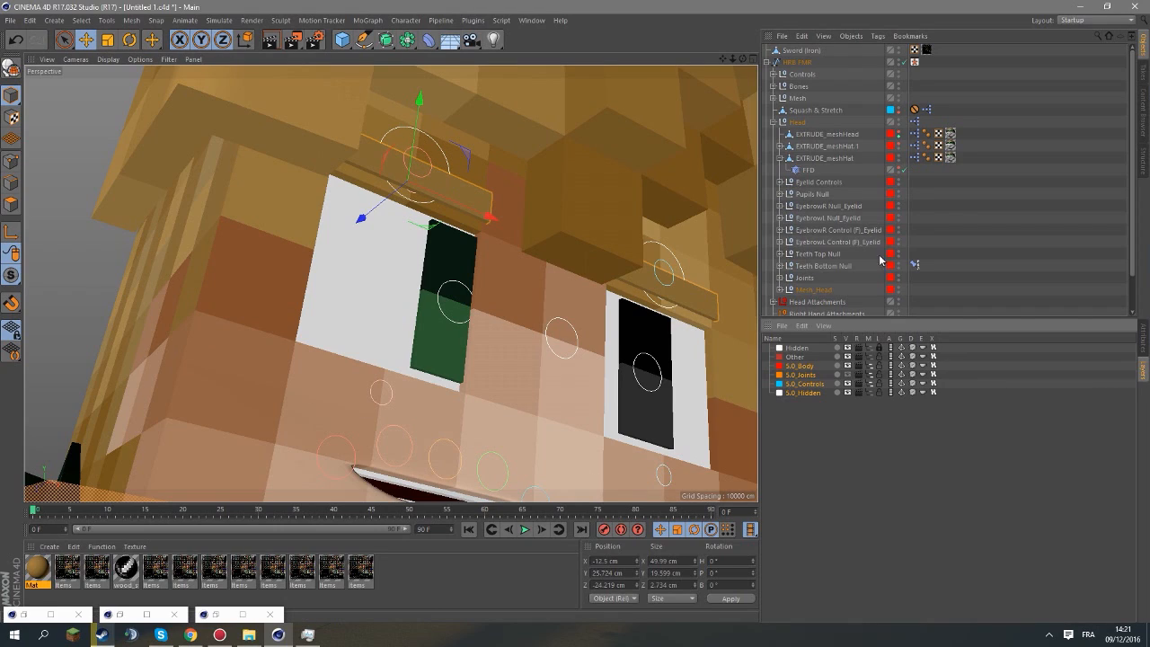
left_click(900, 144)
left_click(900, 134)
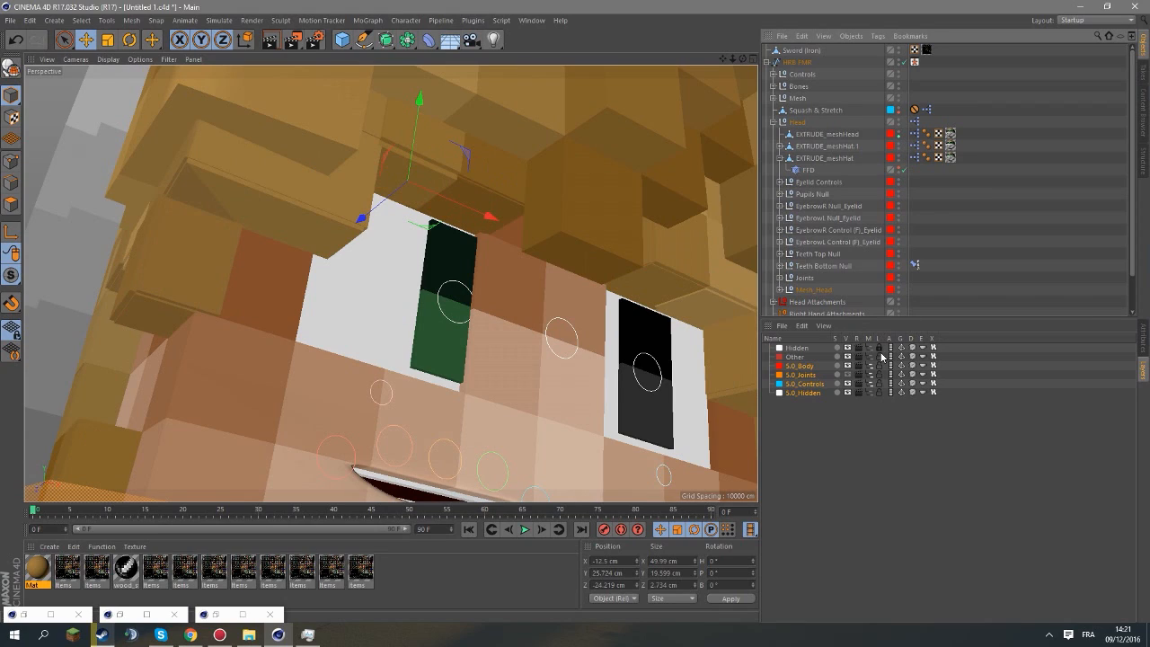
left_click(881, 358)
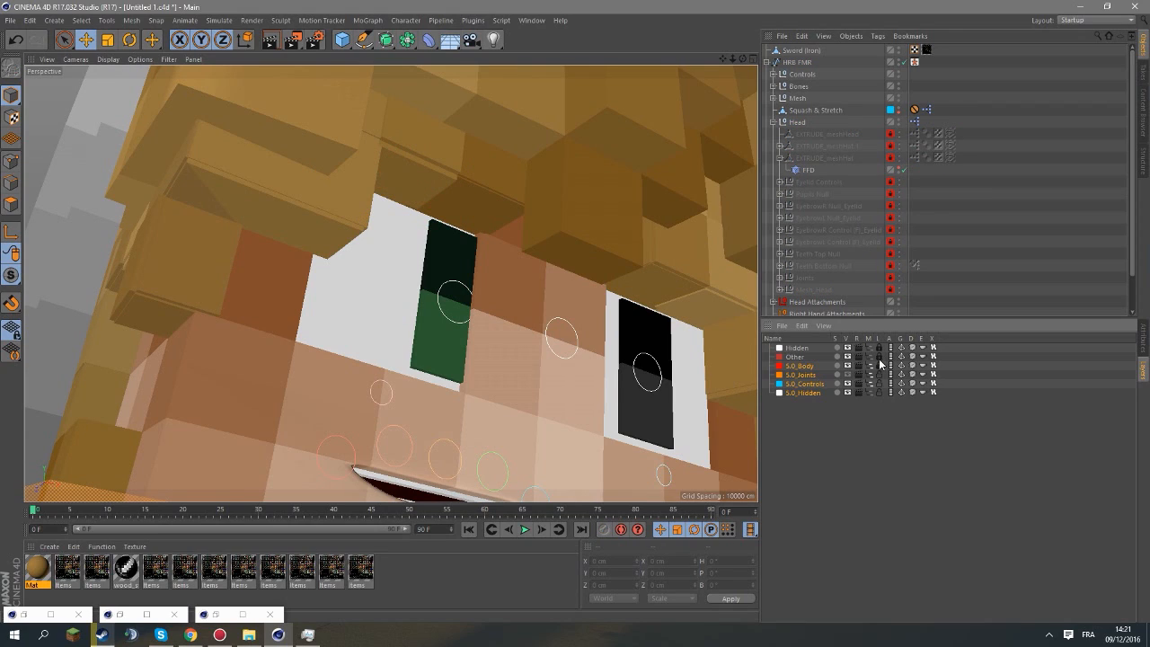
left_click(878, 359)
left_click(878, 362)
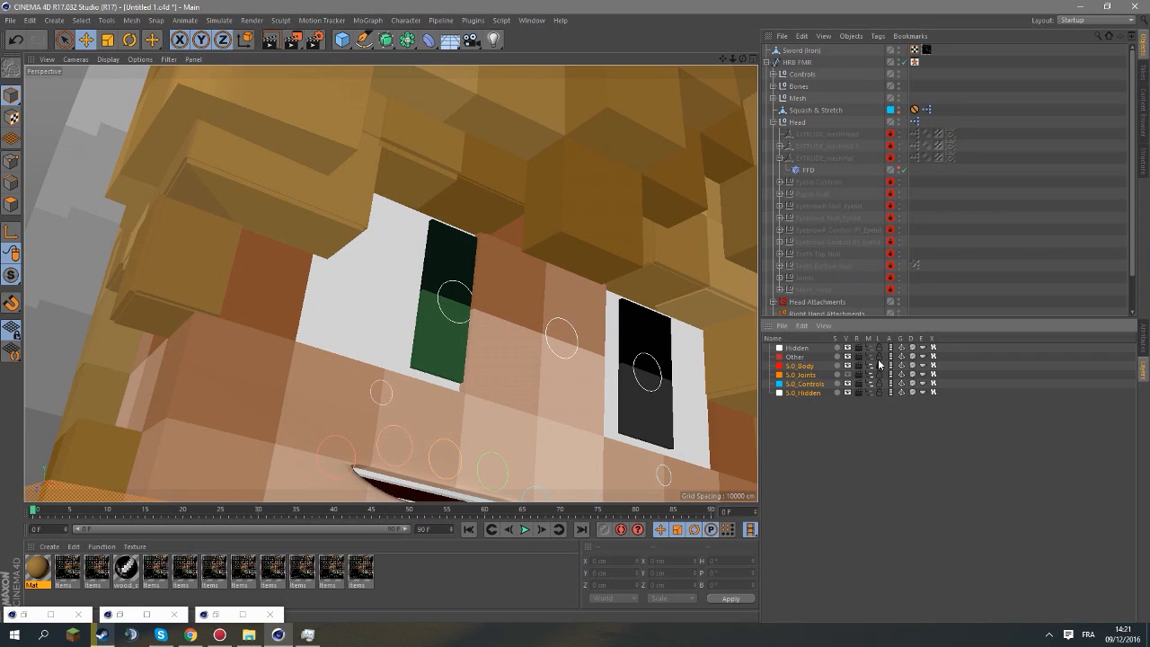
Tilt the character's right eyebrow with its circle control and lower it toward the eye.
left_click(423, 180)
key("r")
left_click_drag(392, 208, 340, 187)
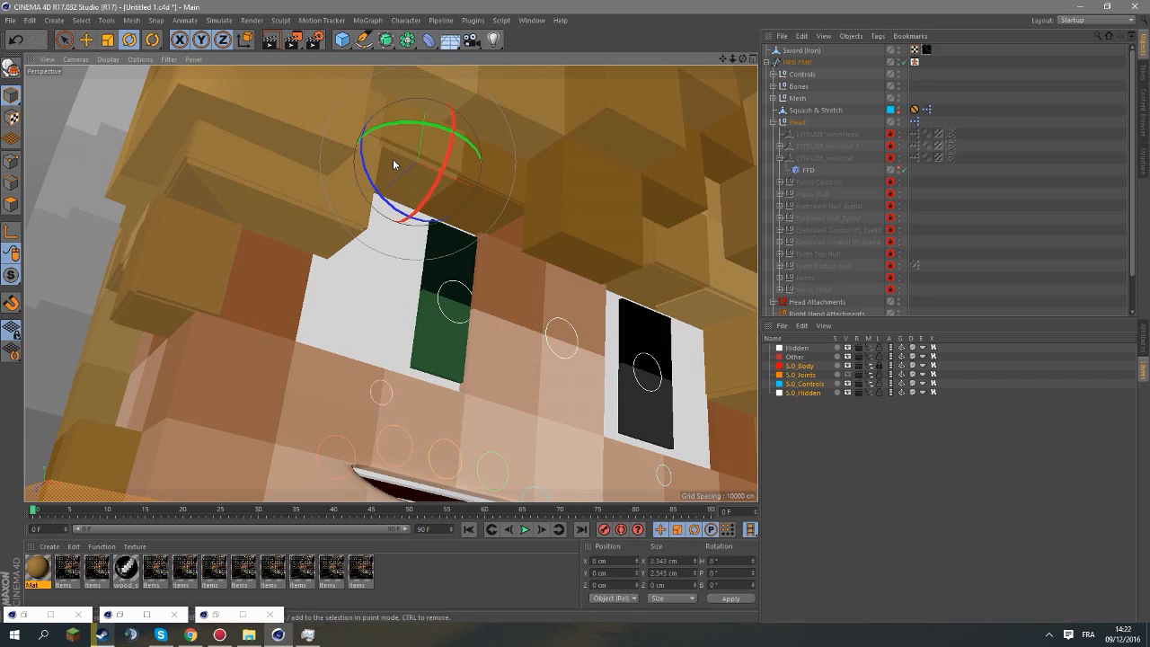
left_click(492, 229)
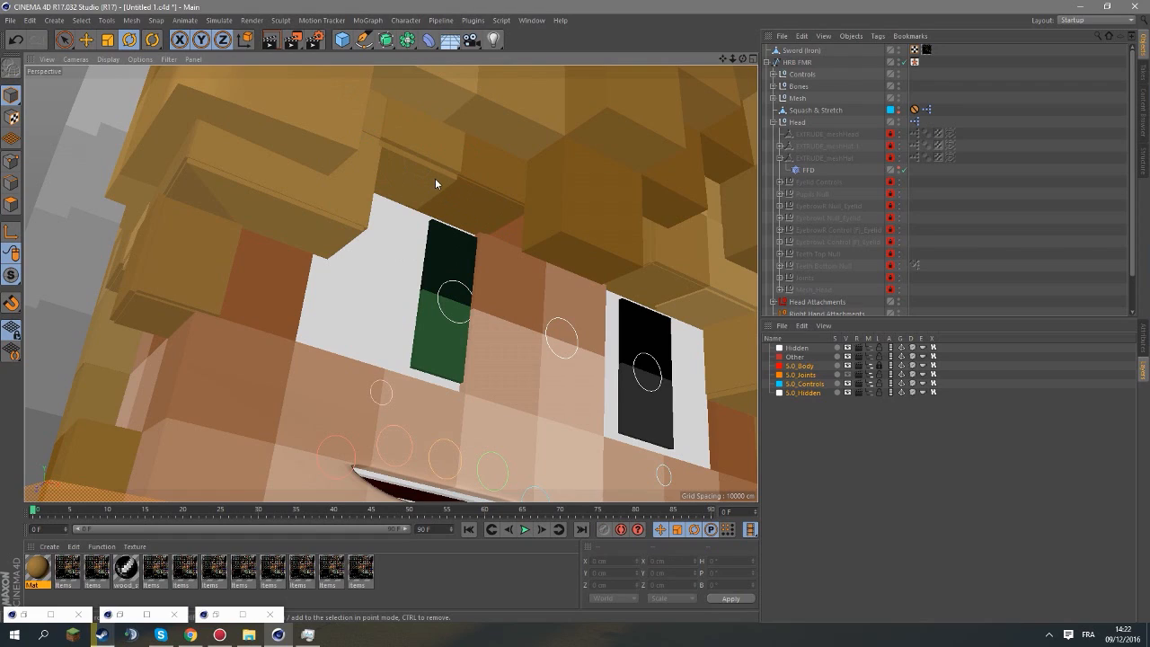
left_click(383, 171)
mouse_move(380, 200)
left_mouse_down()
mouse_move(374, 162)
mouse_move(400, 178)
mouse_move(386, 173)
mouse_move(367, 192)
left_mouse_up()
key("e")
left_click_drag(425, 86, 417, 116)
Lower the character's left eyebrow control to Y -2.399 cm and rotate it to a bank of -4.159°.
left_click_drag(723, 60, 547, 58)
left_click_drag(743, 59, 779, 63)
left_click(555, 234)
left_click_drag(546, 154, 543, 179)
key("r")
left_click_drag(491, 313, 483, 327)
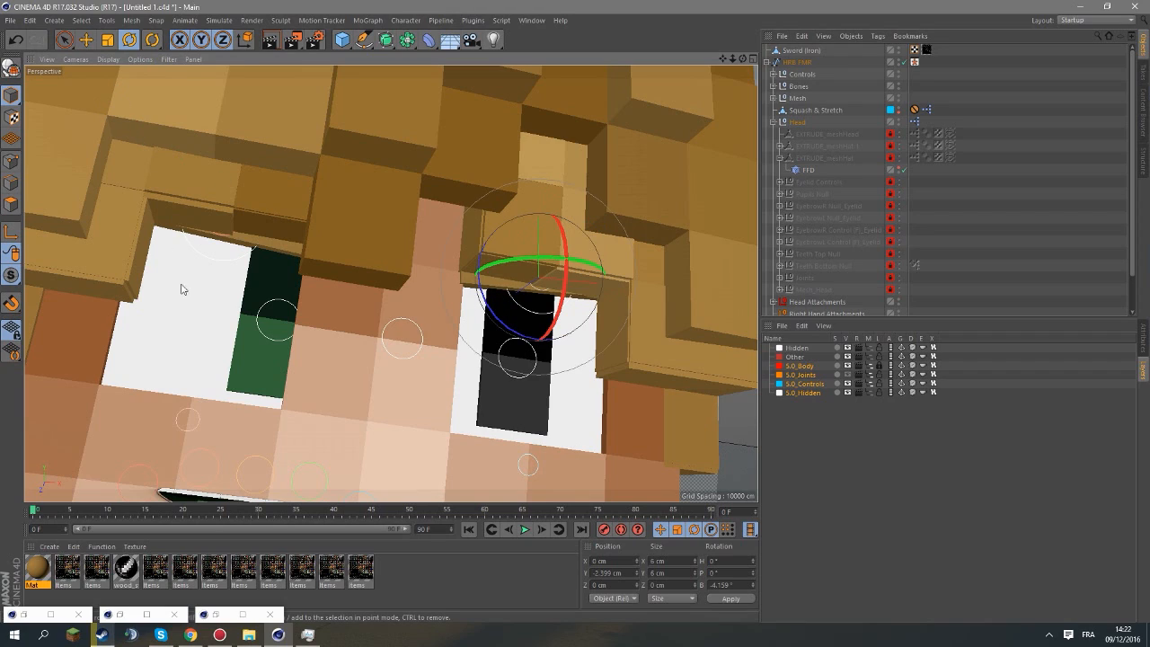
Bend both lower eyelids by rotating their circle controls on the bank axis, the character's left one to 6.399°.
left_click(190, 416)
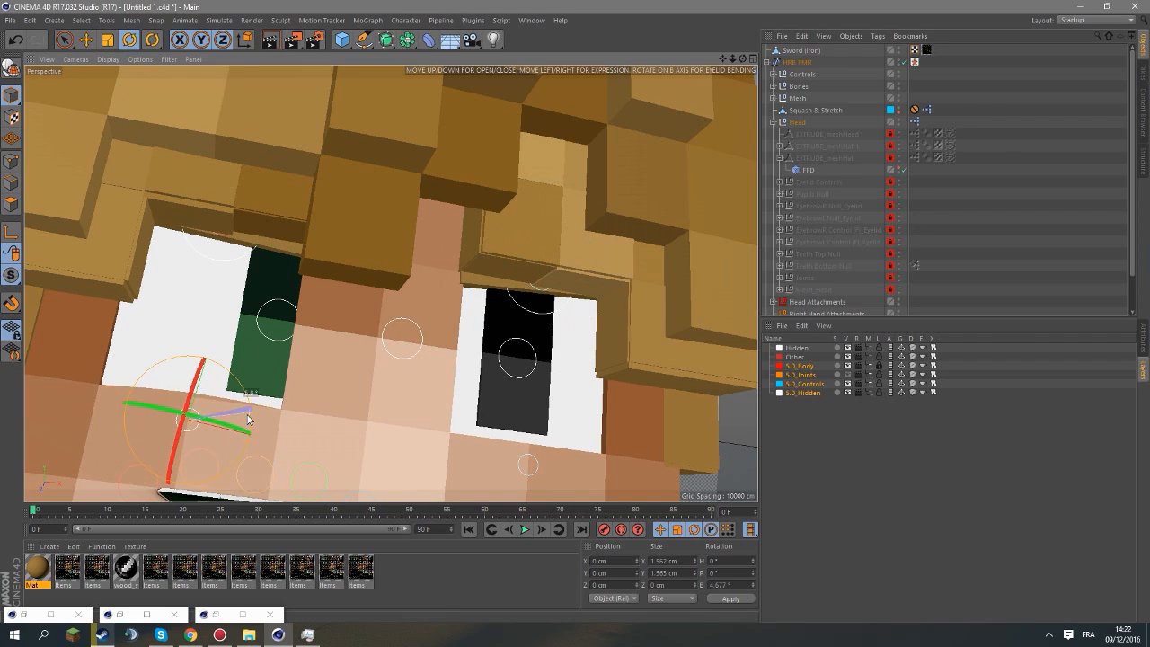
left_click(528, 464)
left_click_drag(589, 461, 672, 446)
key("ctrl+z")
left_click_drag(589, 443, 588, 457)
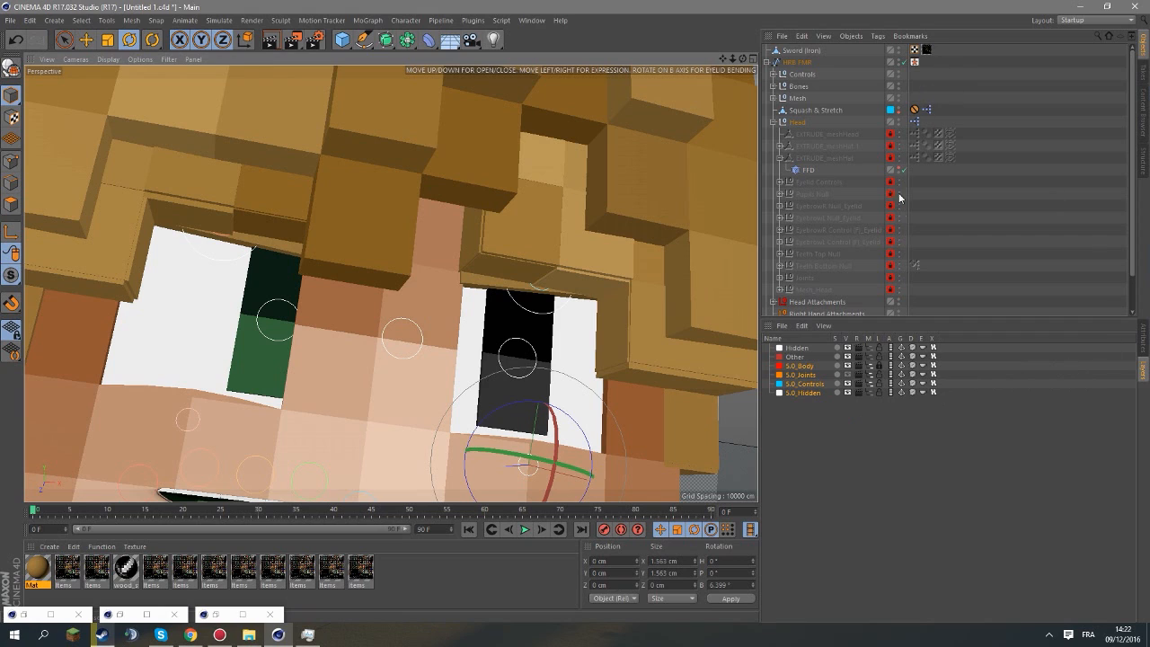
Return to the scene camera's view and tilt the character's head sideways with the head control.
scroll(899, 198, "down", 2)
left_click(904, 299)
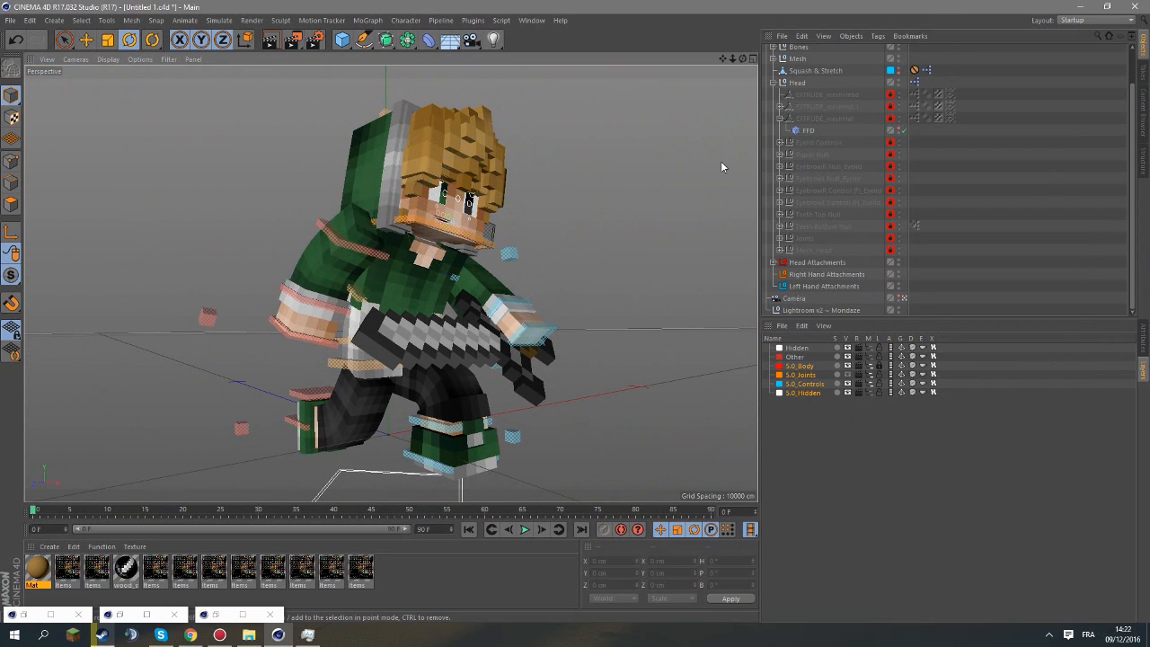
left_click(490, 237)
left_click_drag(473, 241, 525, 248)
left_click(569, 214)
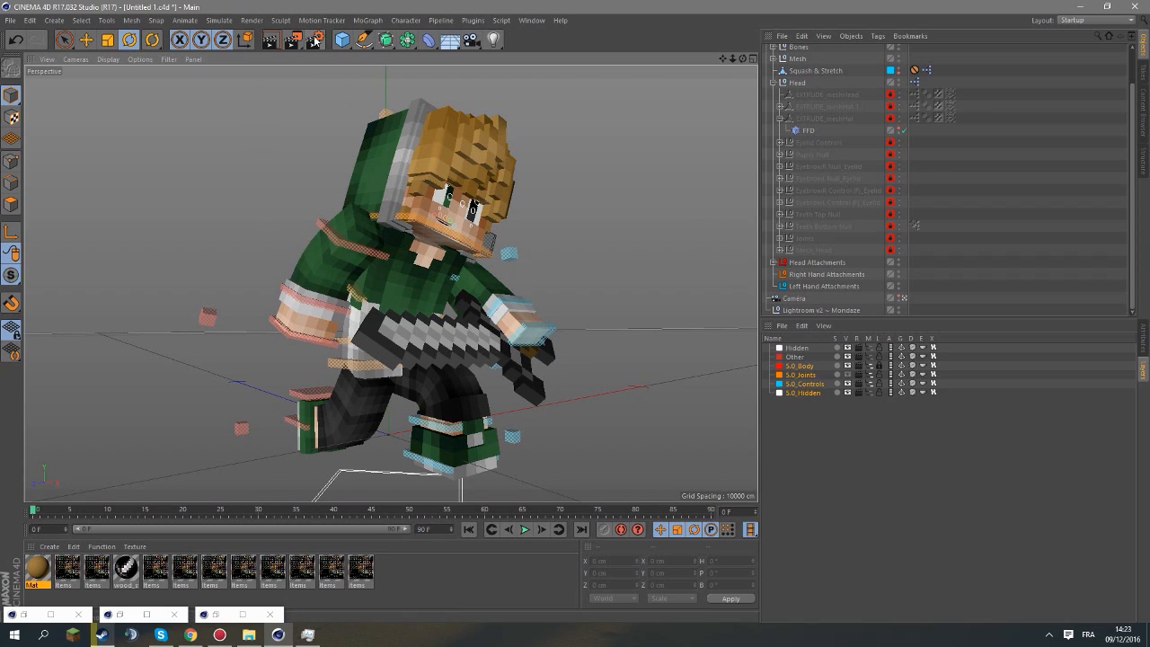
Collapse the character rig's hierarchy and show object attributes instead of the layer list.
scroll(779, 61, "up", 2)
left_click(769, 62)
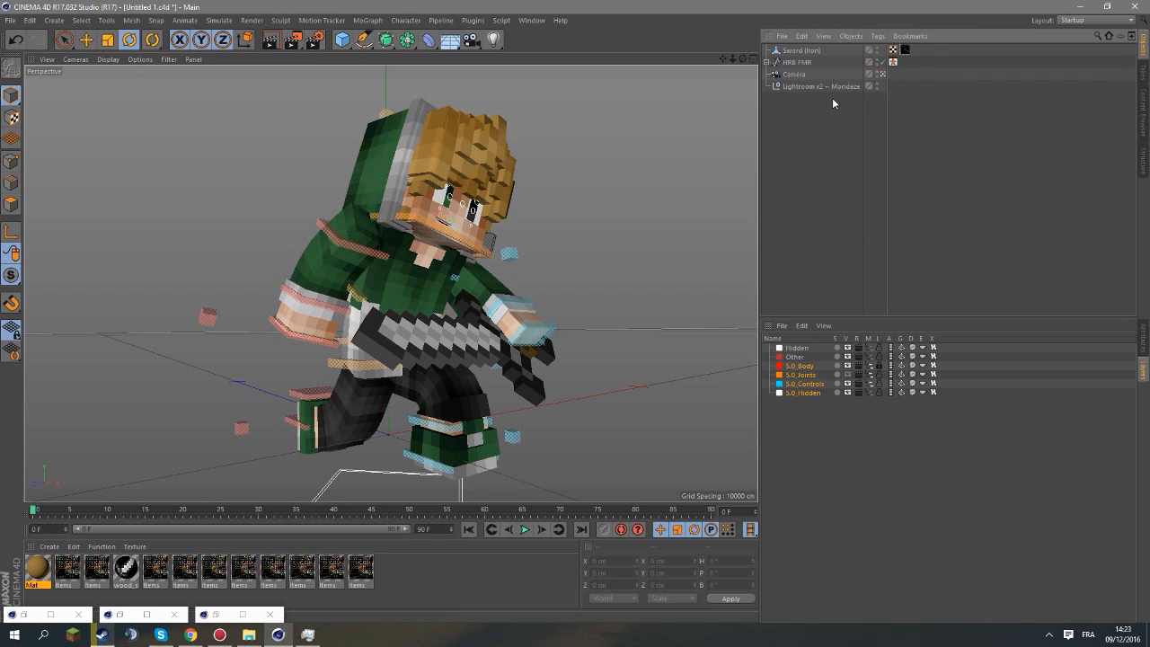
left_click(1139, 346)
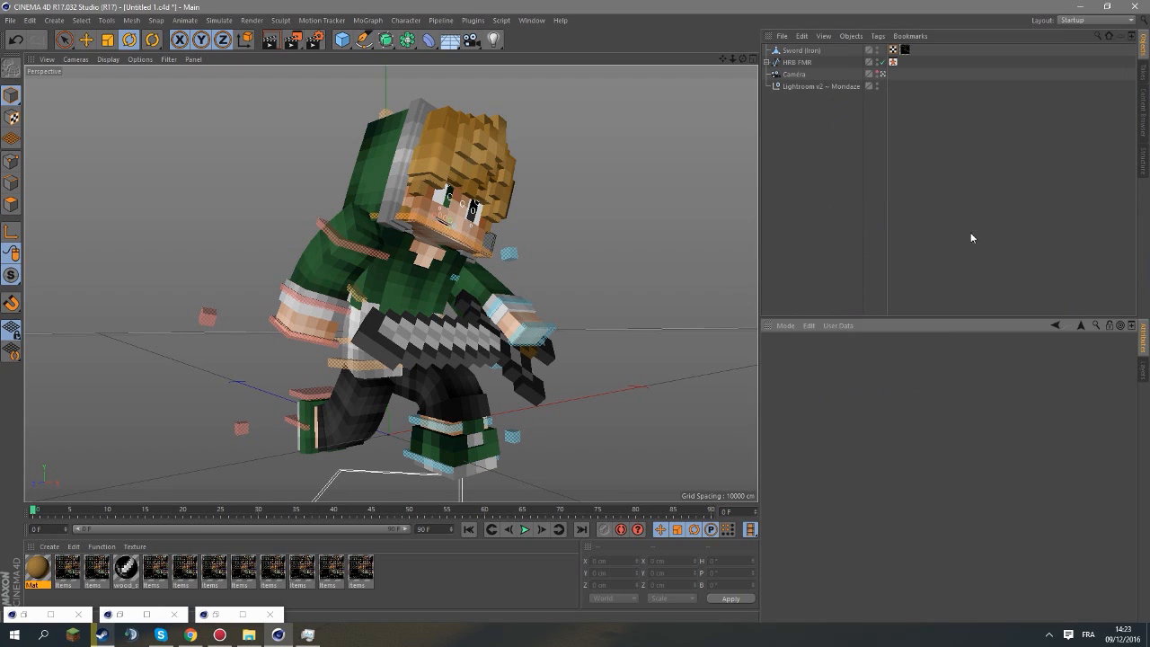
Set the render's save format to PNG in the render settings.
left_click(313, 43)
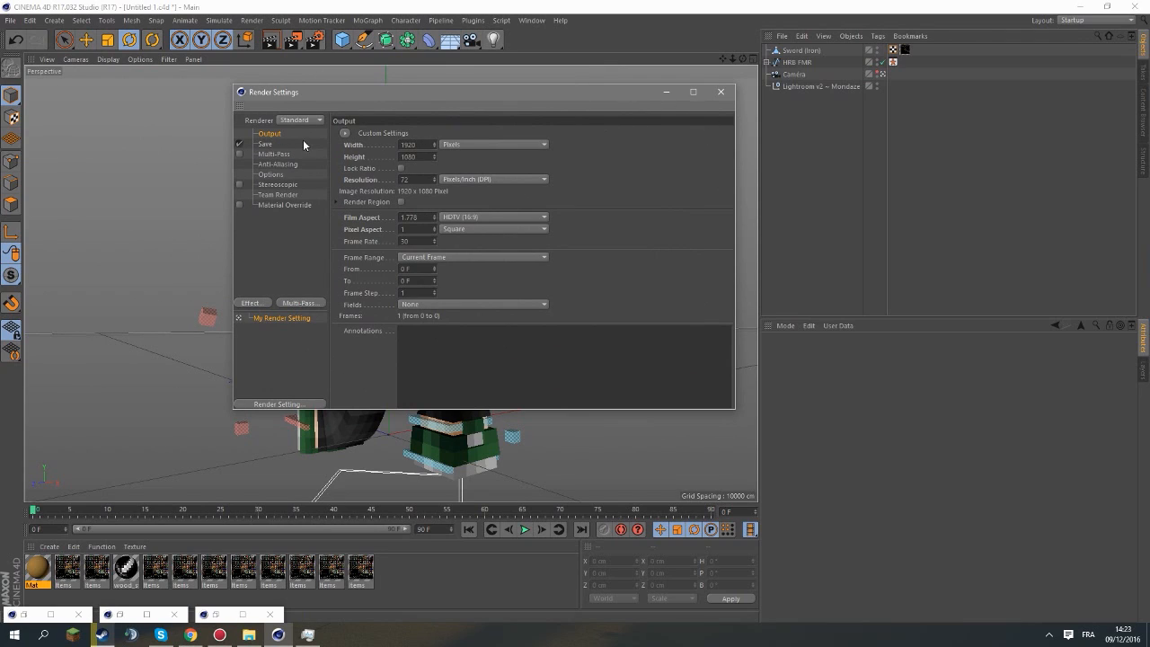
left_click(265, 143)
left_click(467, 168)
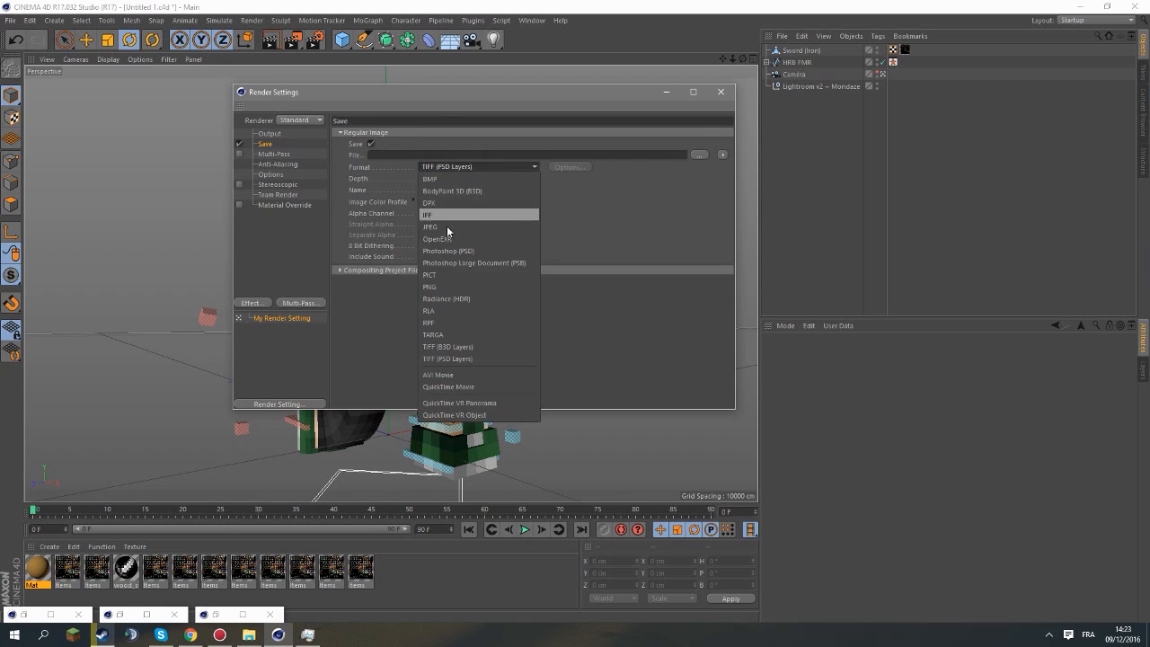
left_click(452, 287)
Set the render's output file to Rendu 29 in D:\GFX\Rendues Cinema 4D and enable its alpha channel.
left_click(694, 155)
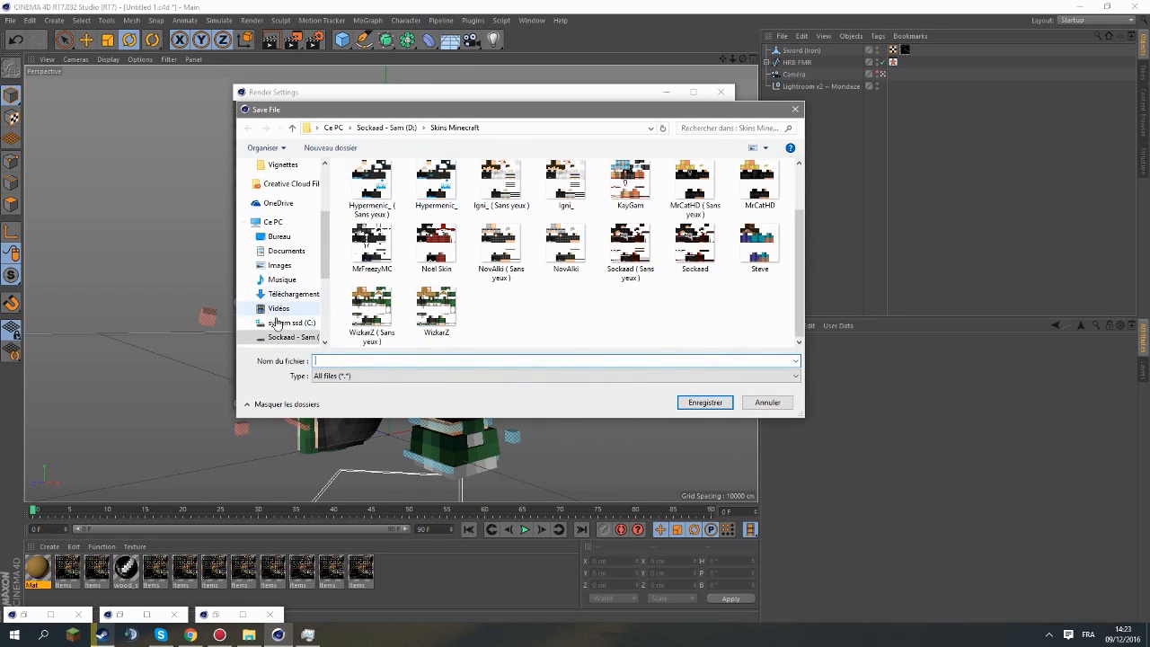
left_click(387, 127)
left_click(378, 223)
double_click(378, 225)
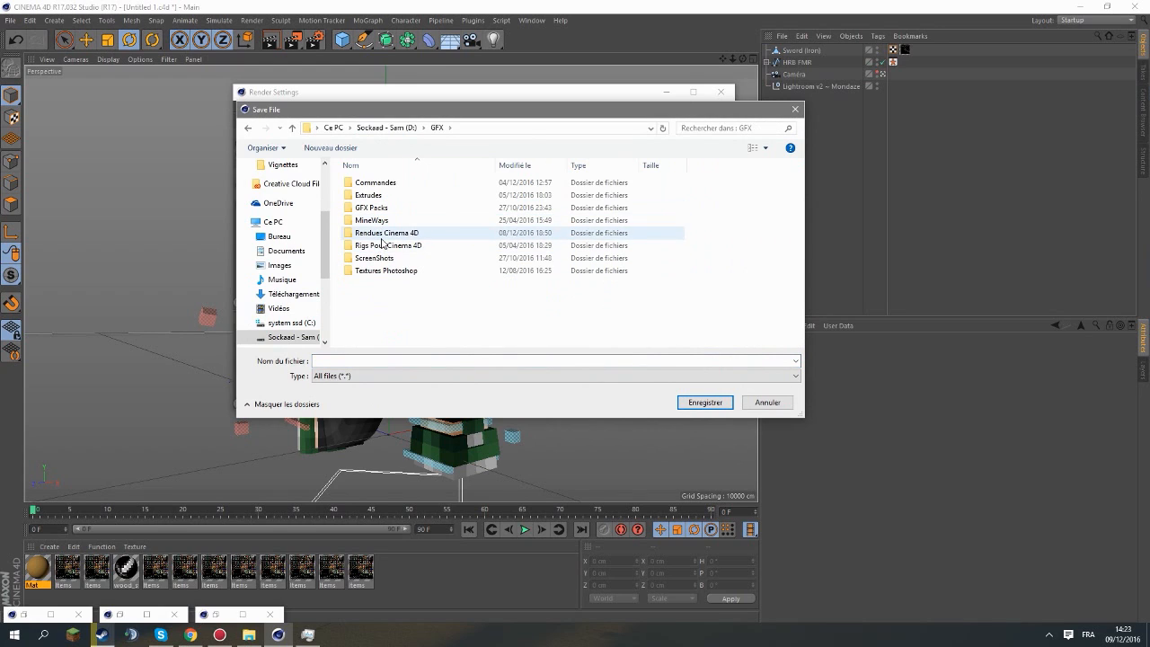
double_click(385, 228)
scroll(476, 297, "down", 5)
type("Rendu 29")
key("Return")
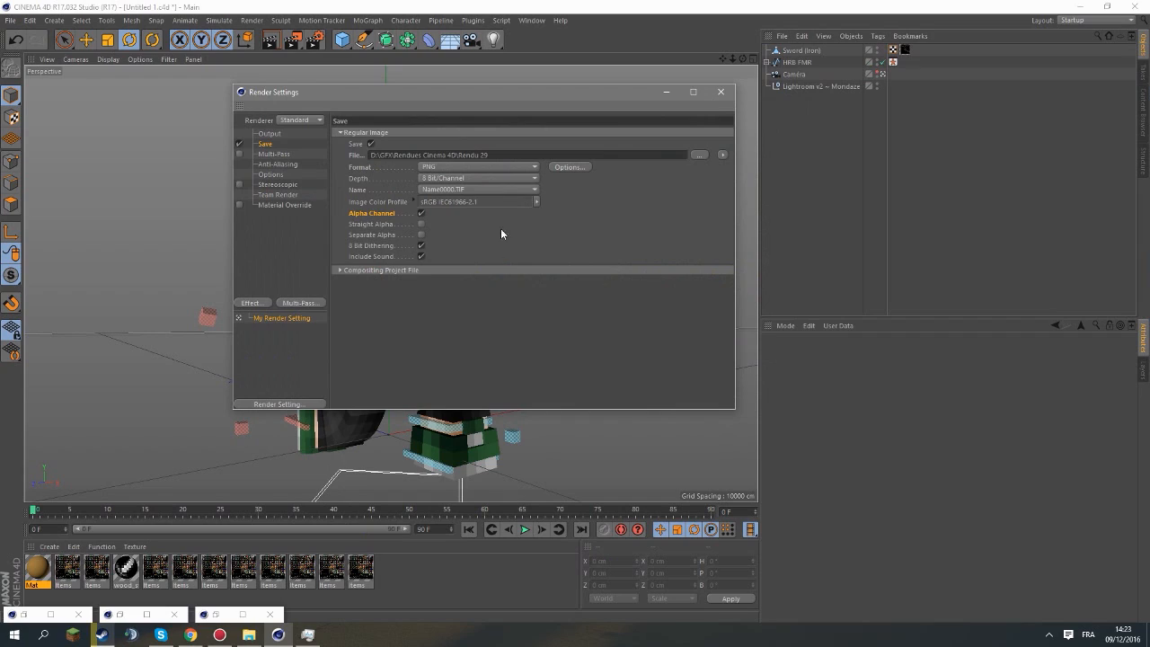
Set the render's anti-aliasing to Best with a minimum level of 2x2.
left_click(276, 164)
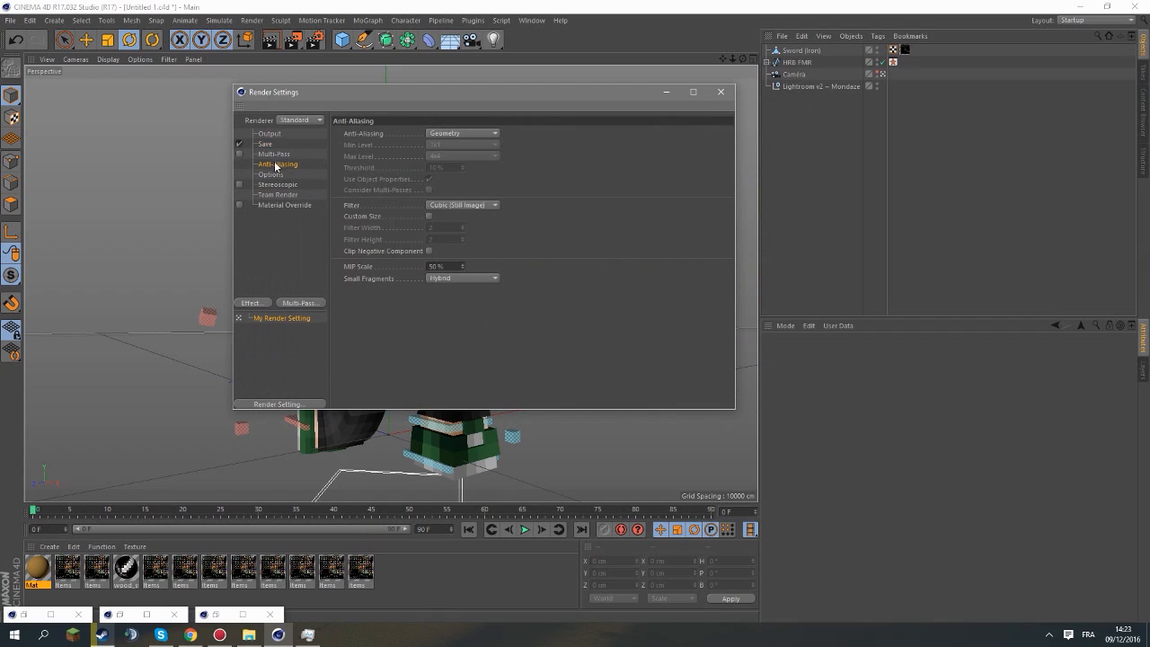
left_click(437, 135)
left_click(440, 168)
left_click(448, 145)
left_click(451, 168)
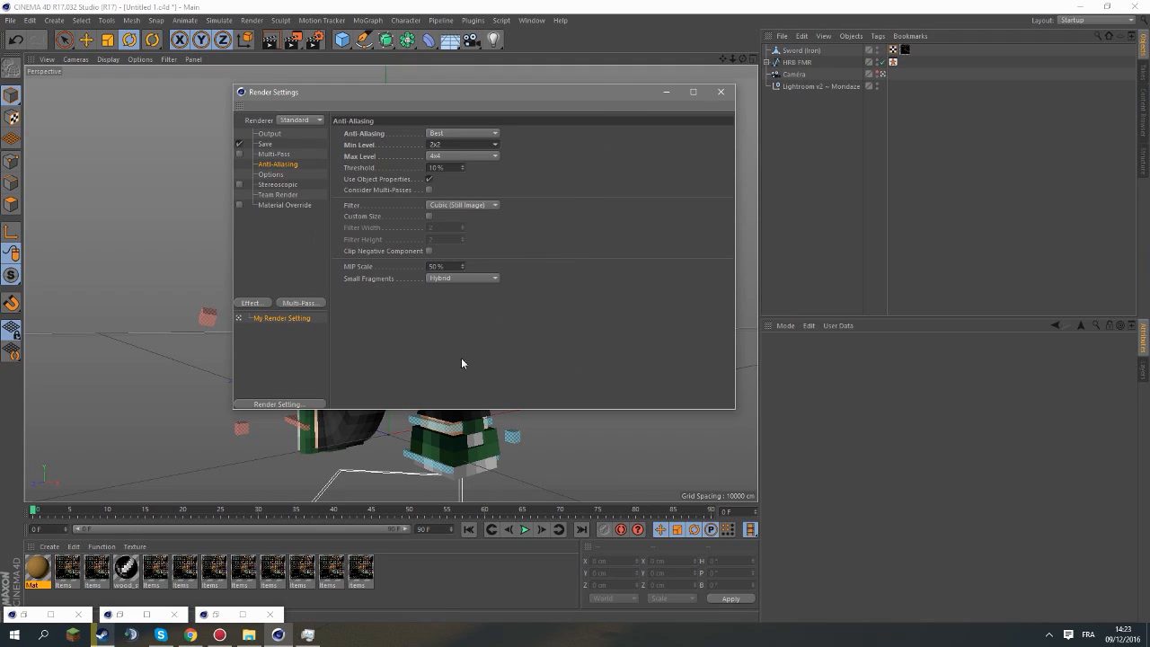
Add the Ambient Occlusion effect to the render and shift its color gradient's midpoint toward white.
left_click(264, 303)
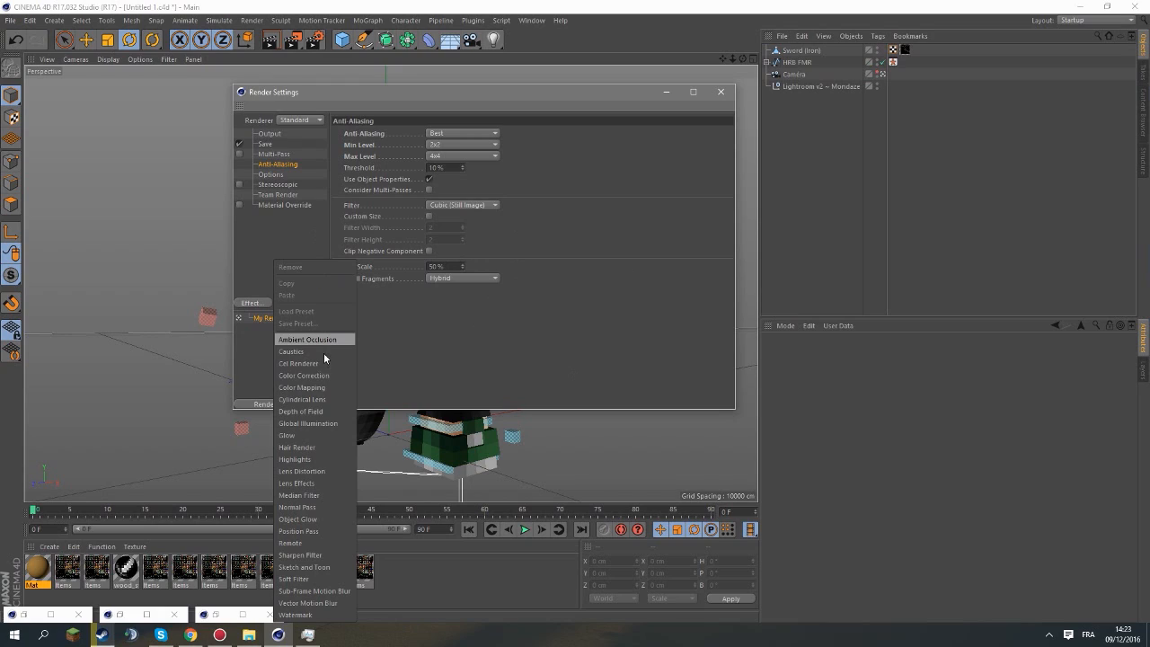
left_click(323, 339)
left_click_drag(576, 170, 625, 174)
Pick 2x2 again as the anti-aliasing minimum level.
left_click(279, 165)
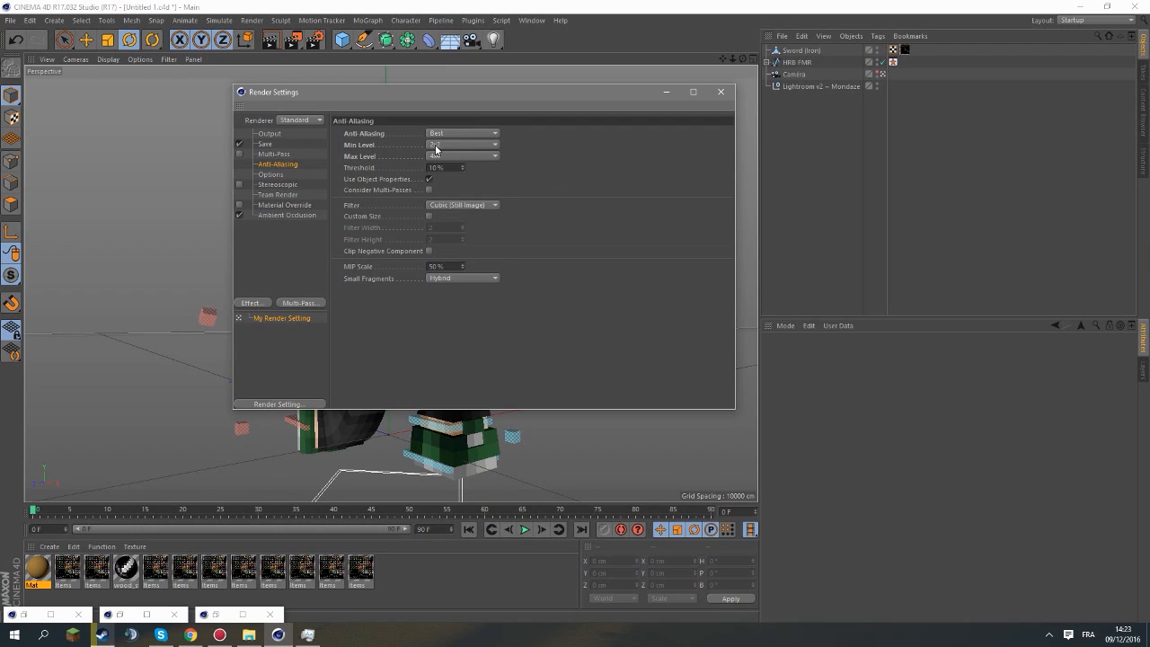
left_click(435, 146)
left_click(444, 168)
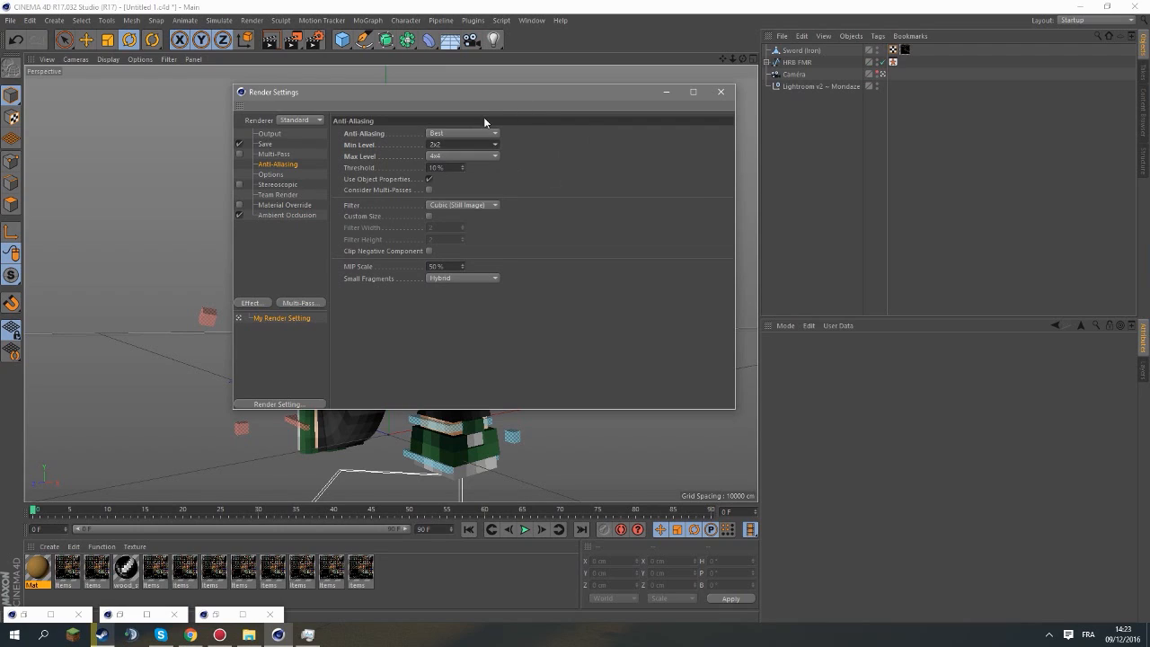
Push the Ambient Occlusion gradient's midpoint further toward white and enable Evaluate Transparency.
left_click(280, 215)
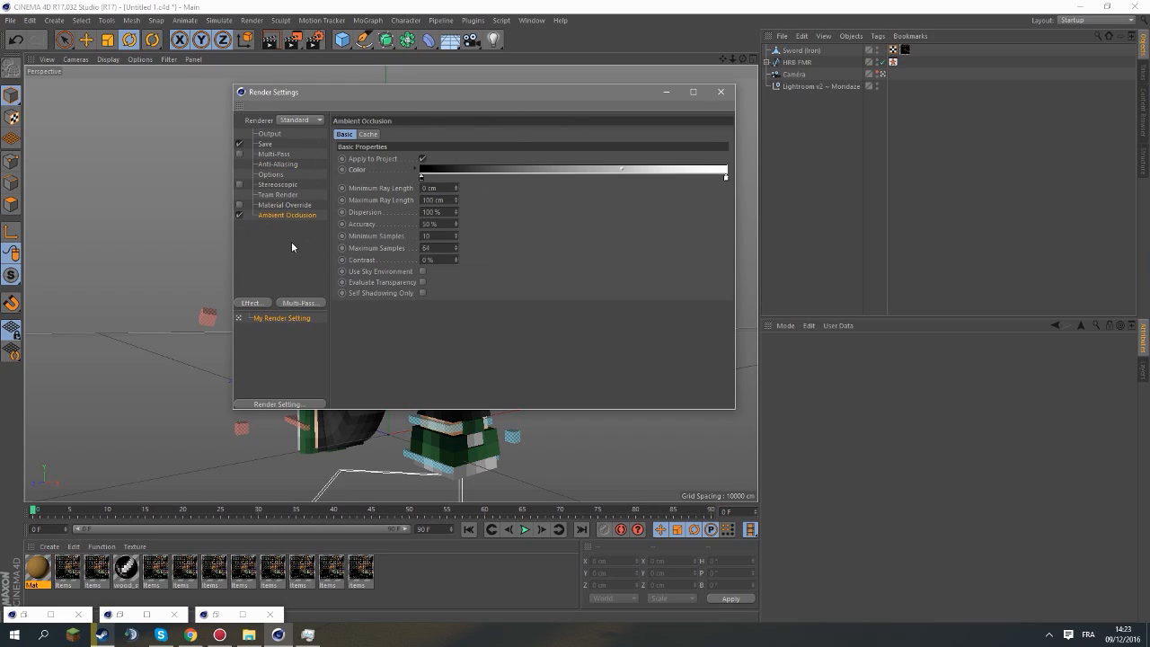
mouse_move(619, 170)
left_mouse_down()
mouse_move(572, 171)
mouse_move(648, 175)
left_mouse_up()
left_click(422, 282)
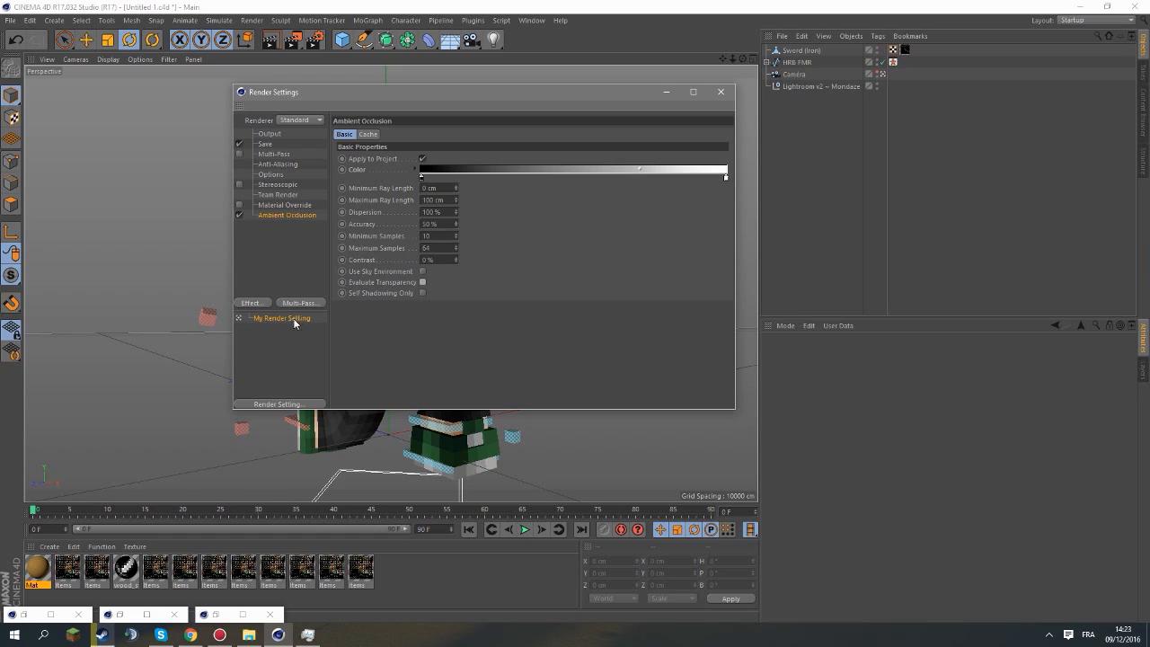
left_click(423, 283)
Add the Global Illumination effect to the render and close the render settings.
left_click(237, 307)
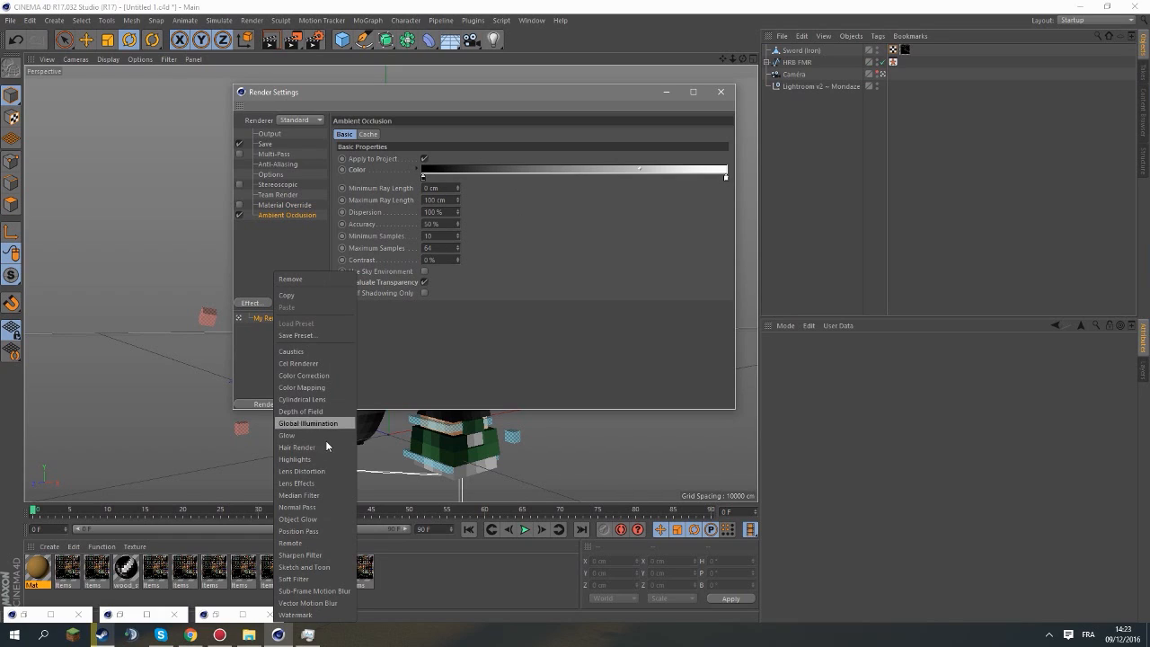
left_click(327, 424)
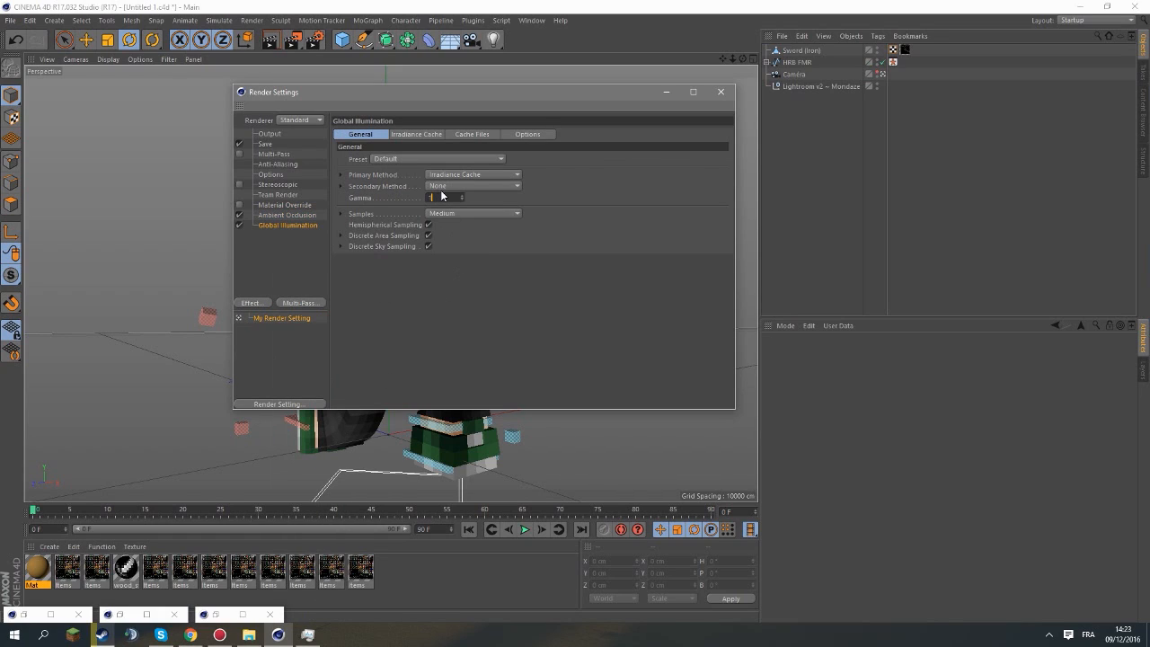
left_click(719, 92)
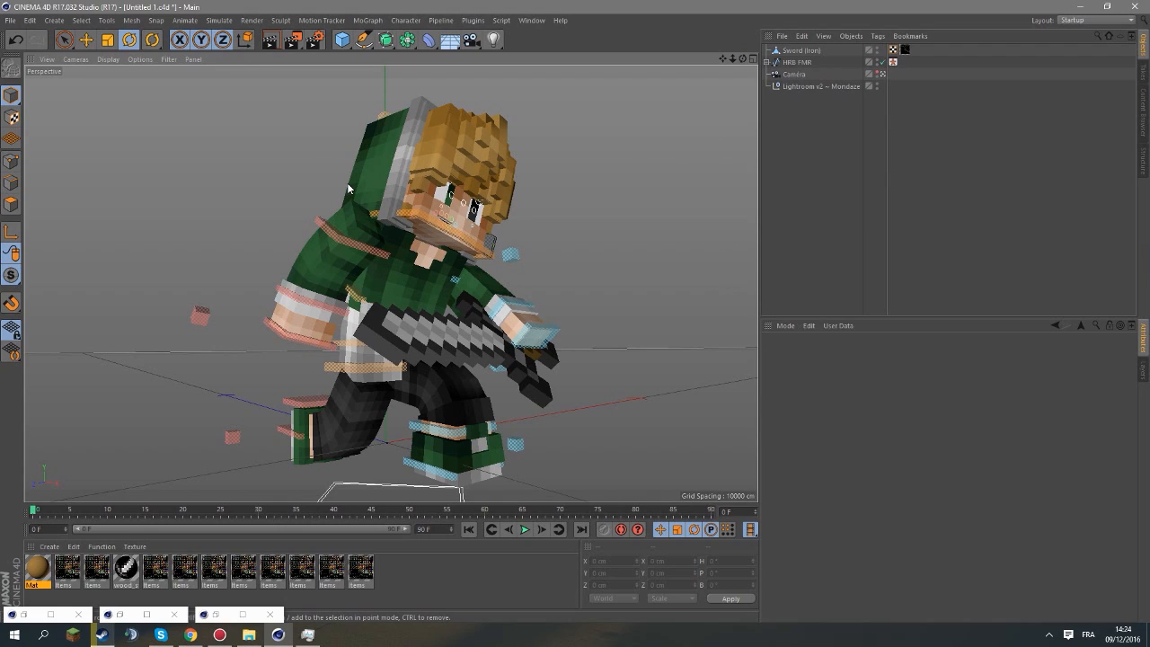
Render the scene to the Picture Viewer and maximize the viewer to watch the render.
left_click(294, 42)
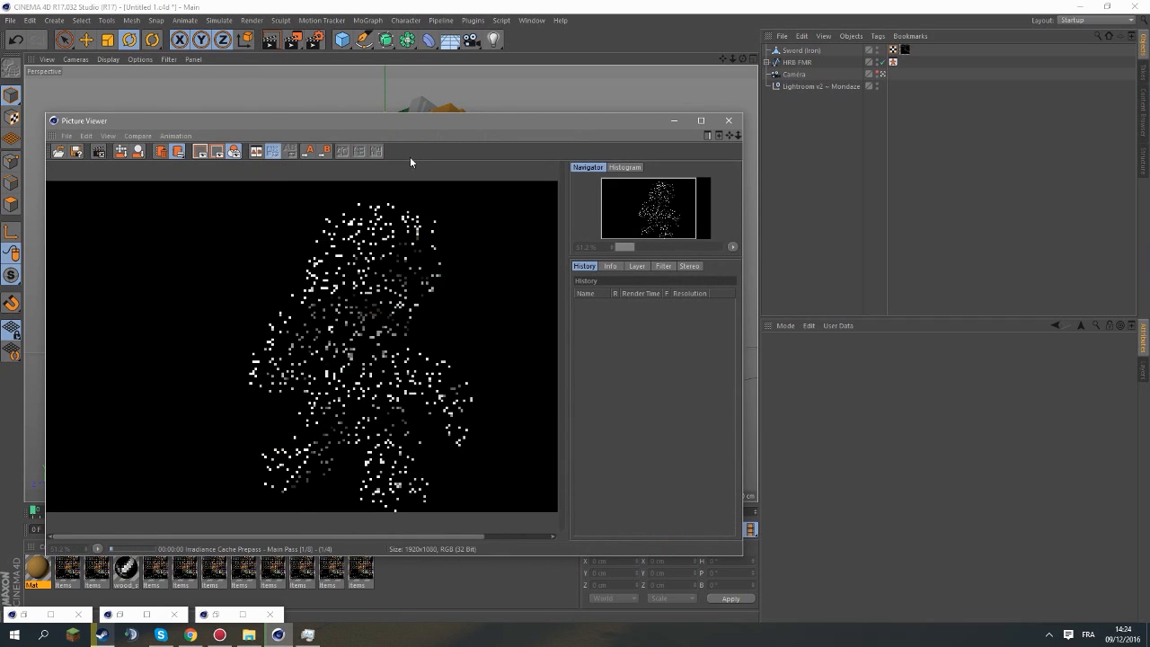
double_click(415, 121)
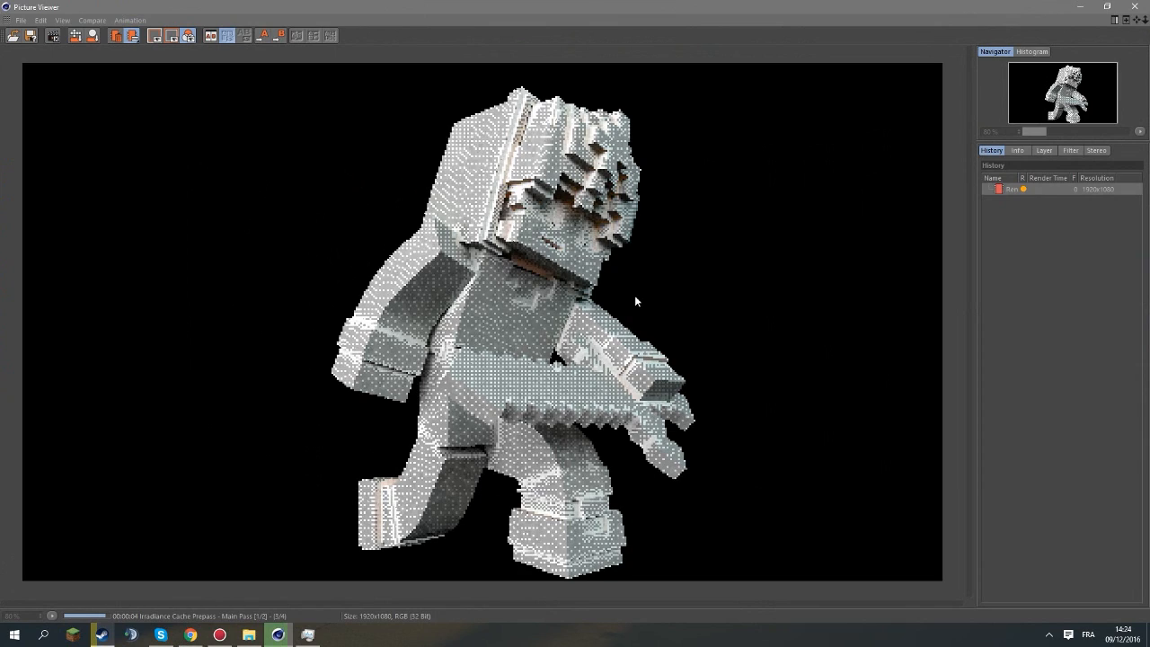
scroll(545, 148, "down", 1)
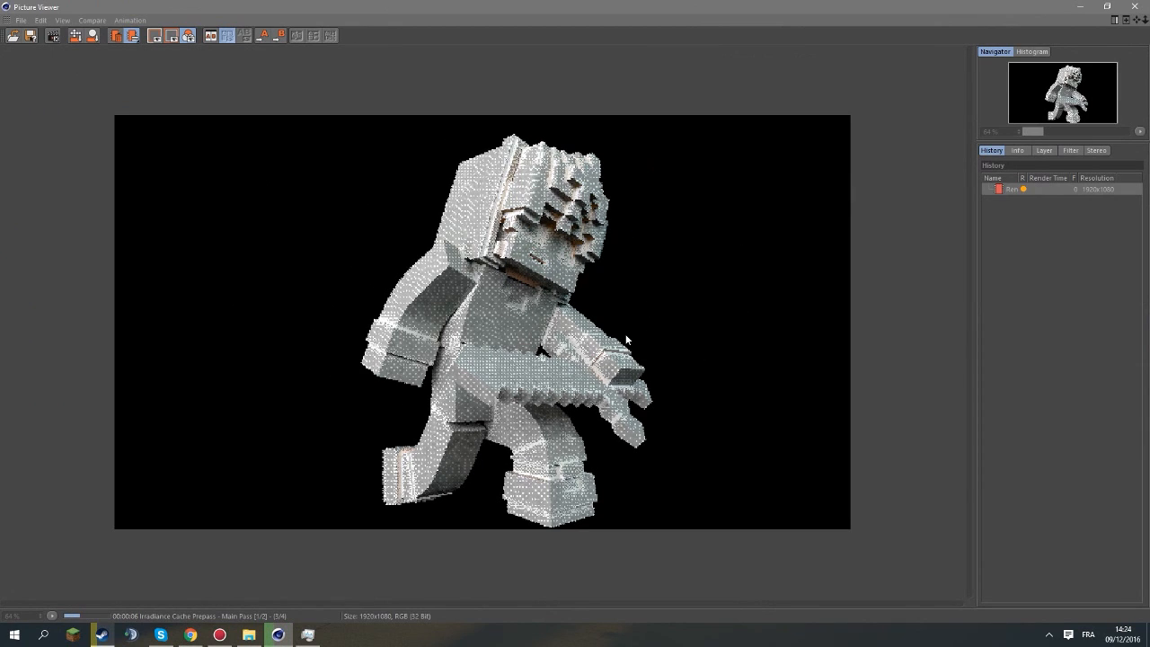
Minimize the Picture Viewer, Cinema 4D and Skype windows.
left_click(1079, 6)
left_click(1079, 6)
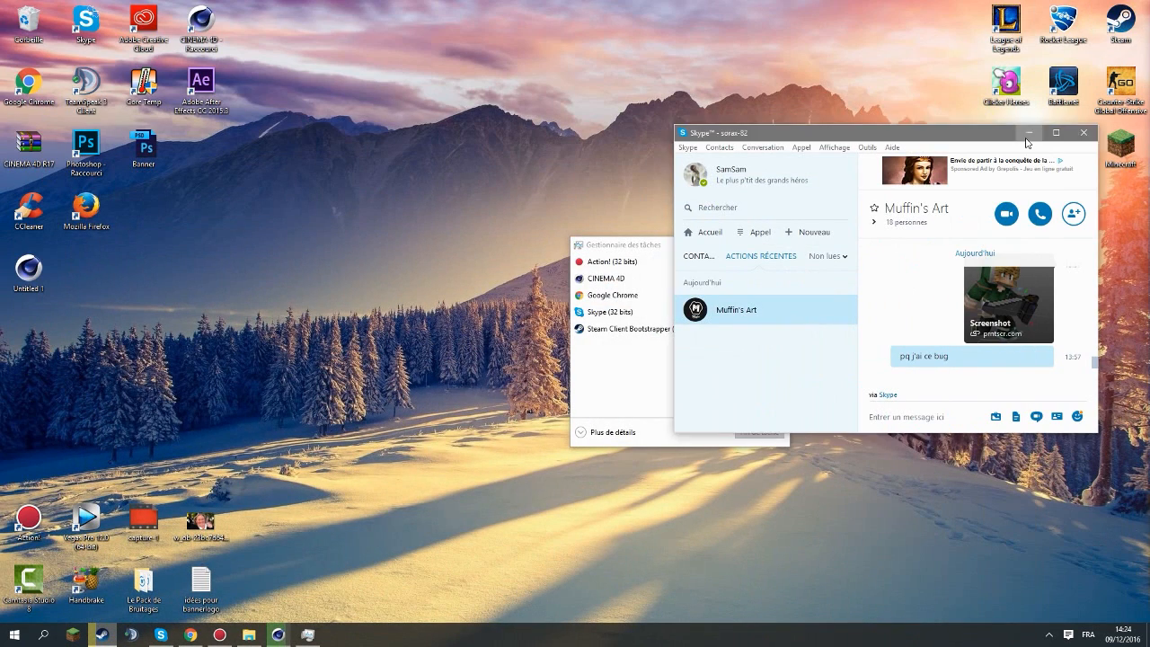
left_click(1028, 133)
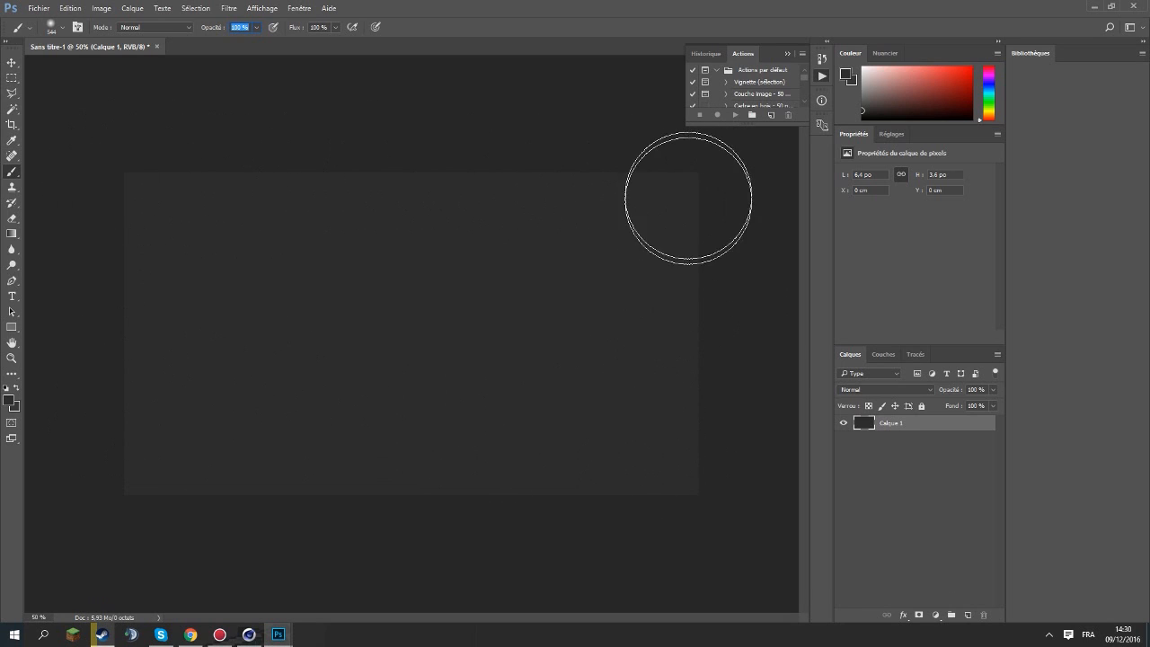
Open the Rendu 29 image from the Rendues Cinema 4D folder in Photoshop.
left_click(38, 8)
left_click(50, 33)
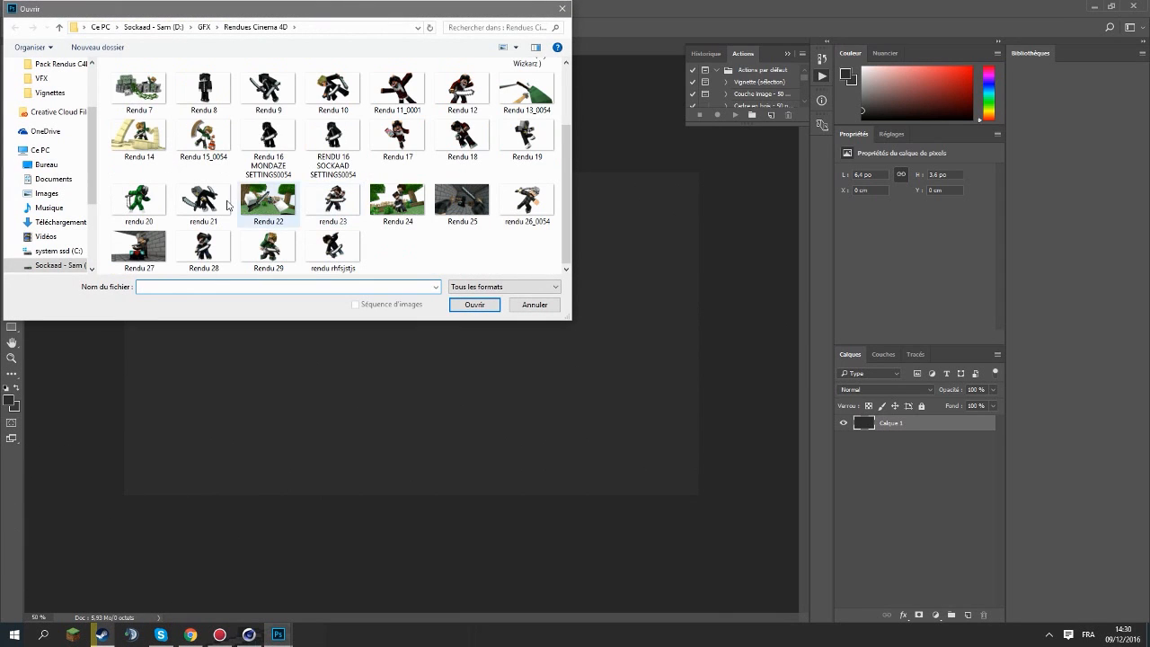
double_click(269, 247)
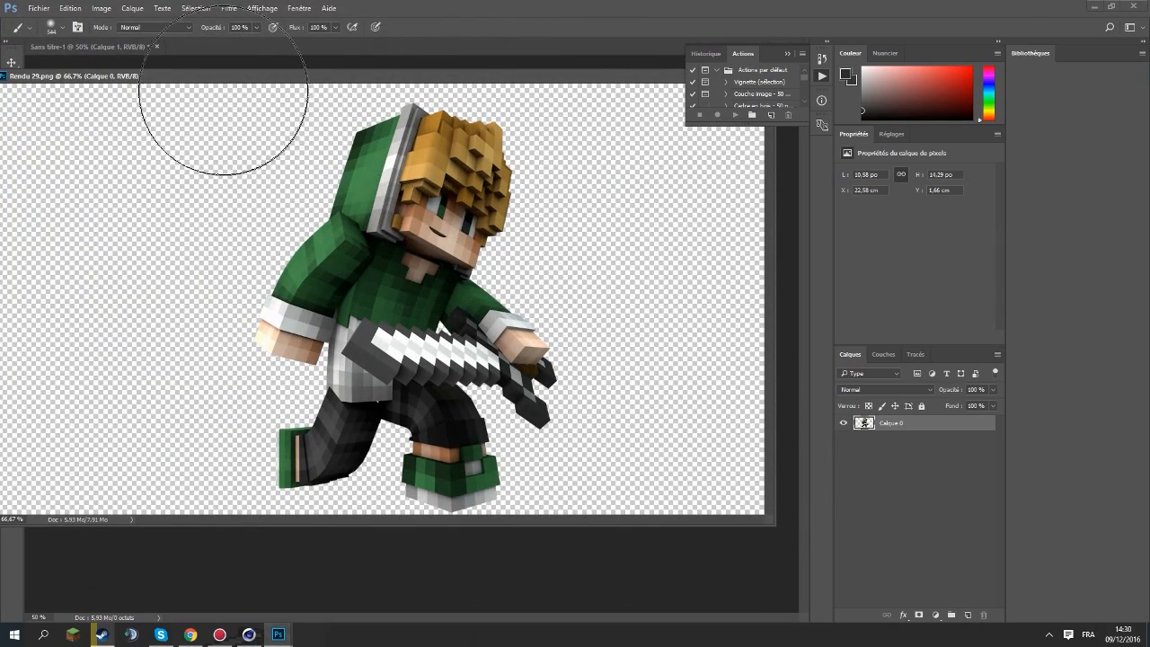
Copy the character render's layer from Rendu 29.png into the Sans titre-1 document and close the render's window.
left_click_drag(203, 82, 446, 87)
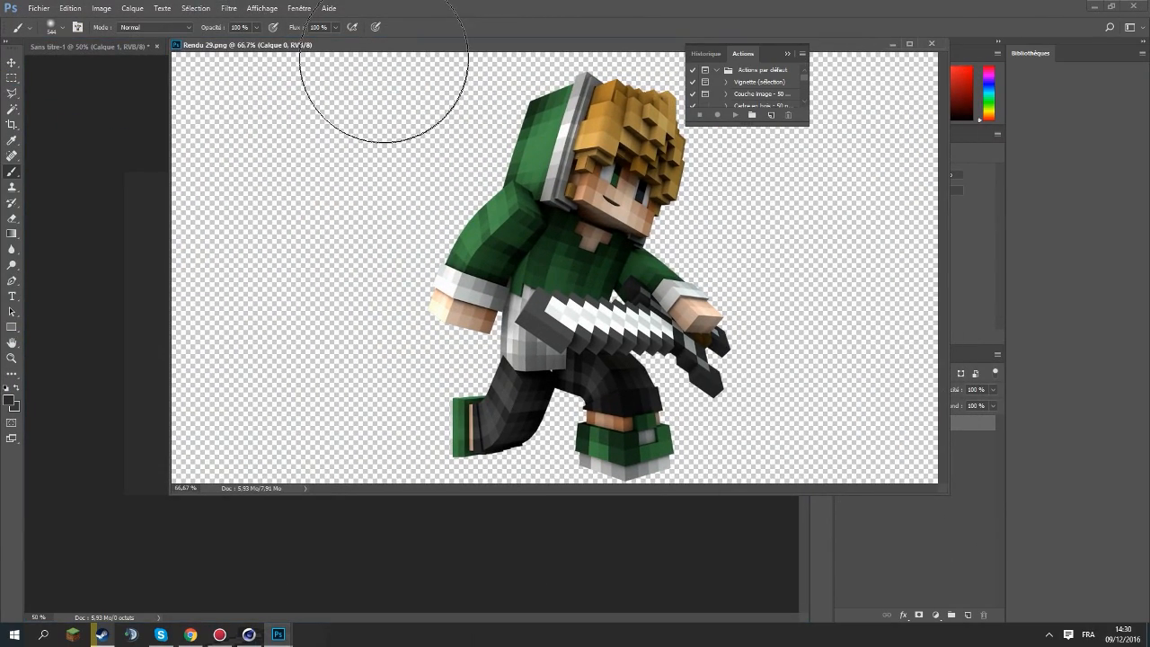
left_click_drag(286, 48, 231, 49)
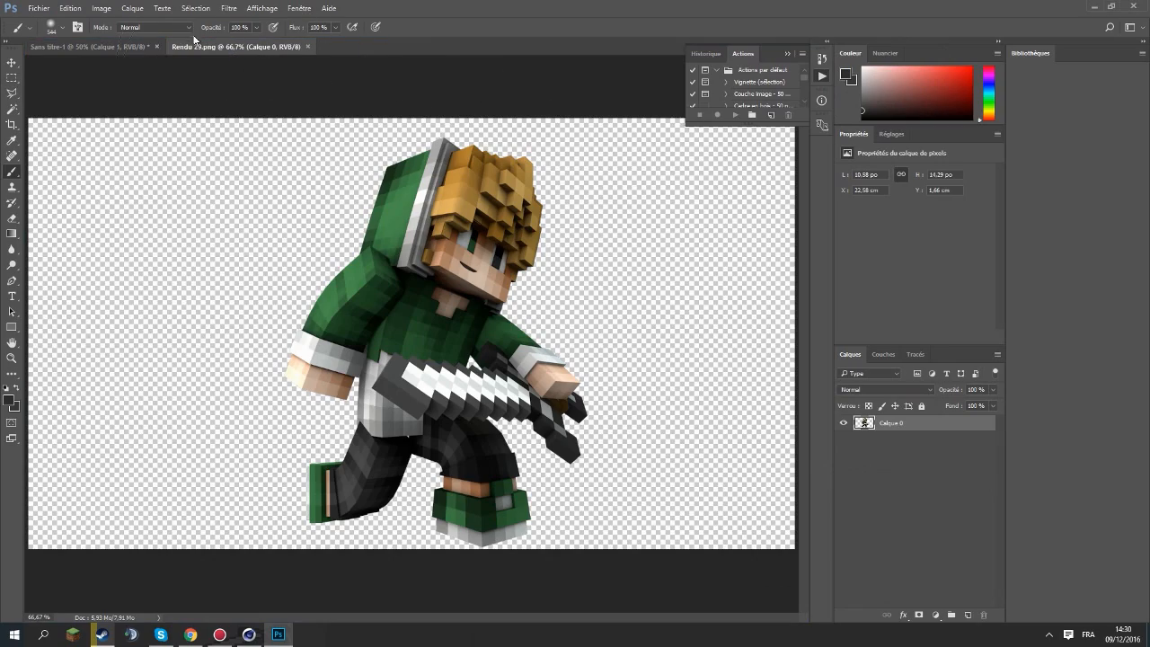
left_click_drag(220, 46, 14, 71)
left_click_drag(905, 423, 622, 590)
left_click(674, 73)
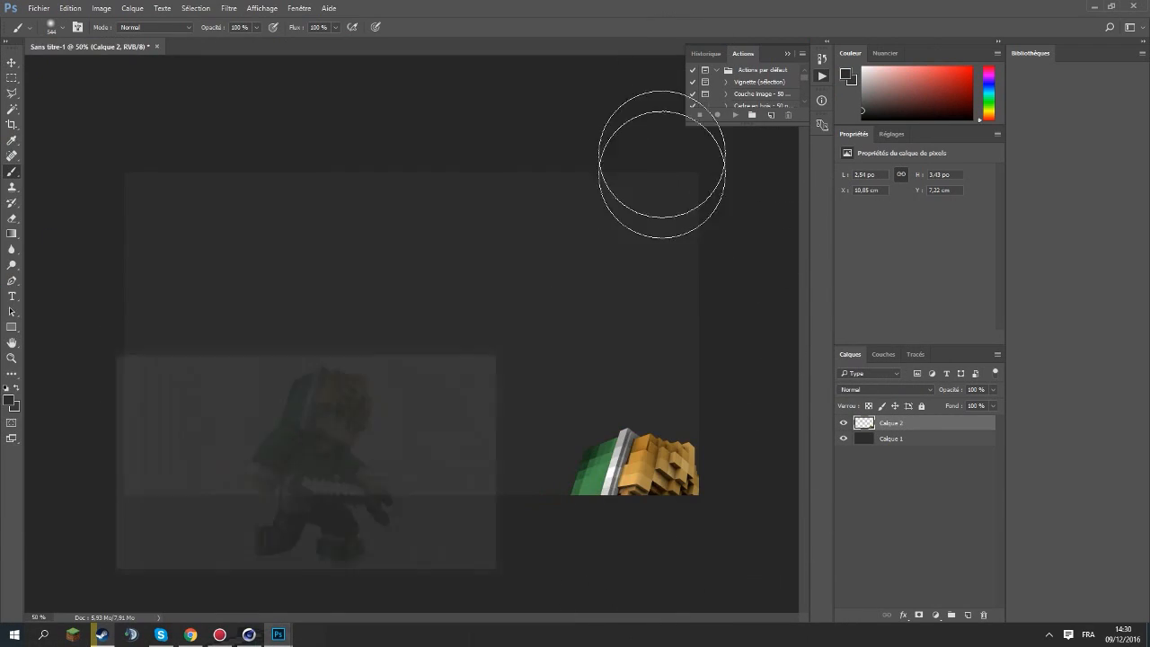
Move the character layer to the canvas centre at X 960 px, Y 540.5 px and collapse the Actions panel.
key("ctrl+t")
left_click_drag(698, 484, 460, 251)
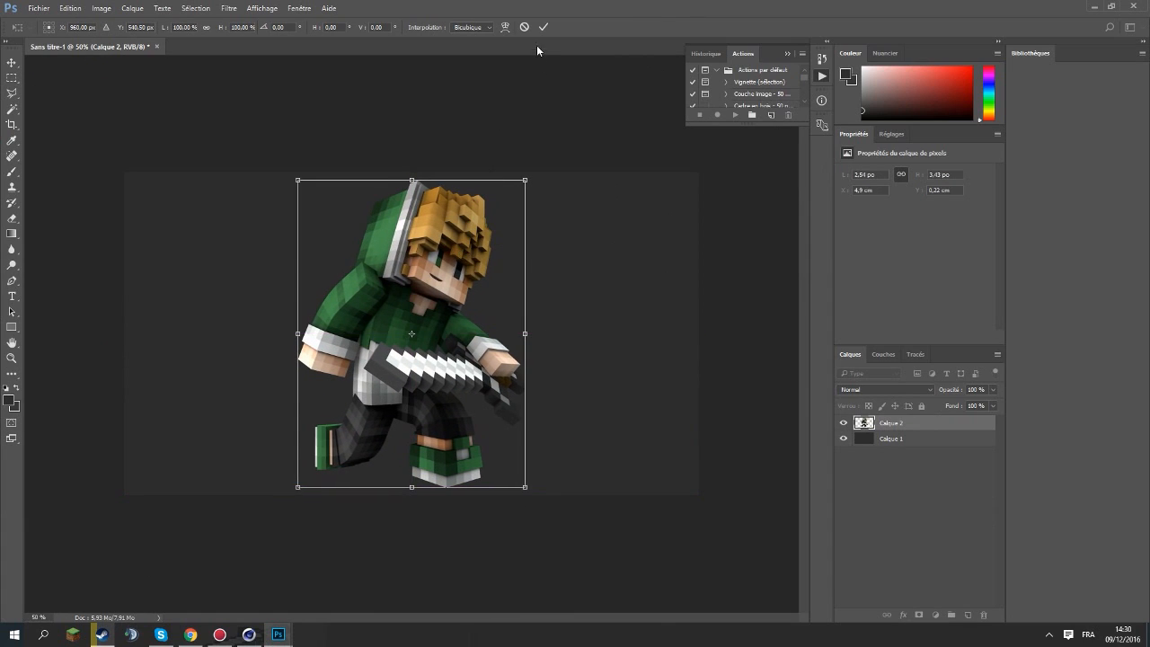
left_click(542, 27)
key("b")
left_click(787, 53)
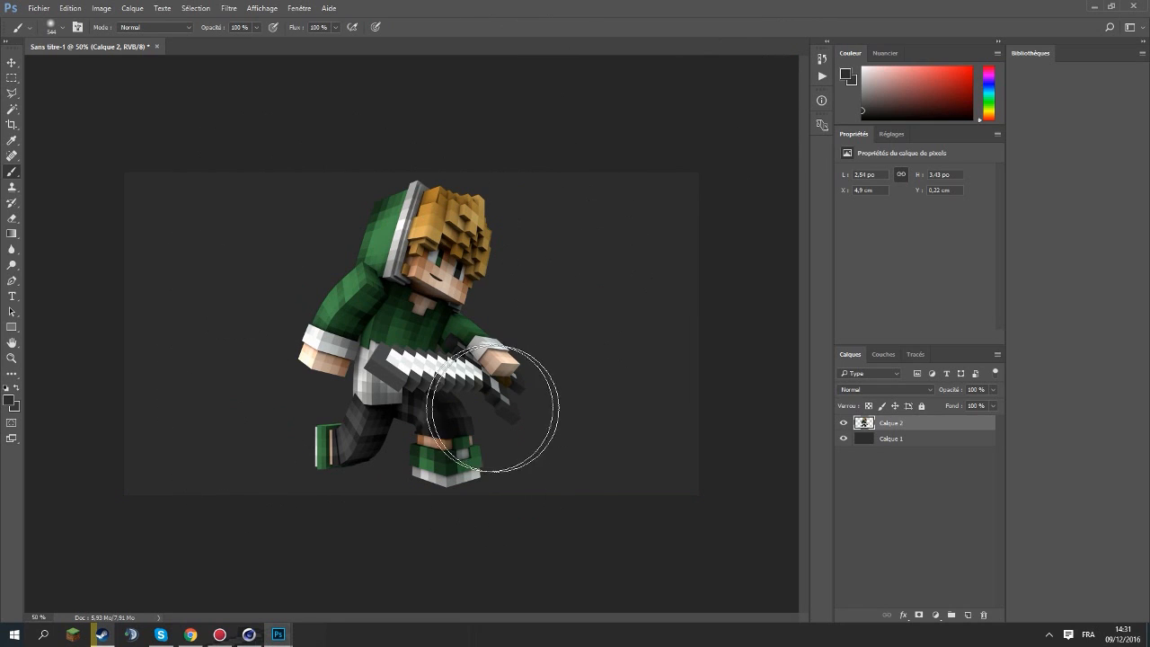
Add the Lueur interne, Incrustation en dégradé and Incrustation de motif layer effects to the character layer Calque 2.
key("ctrl+plus")
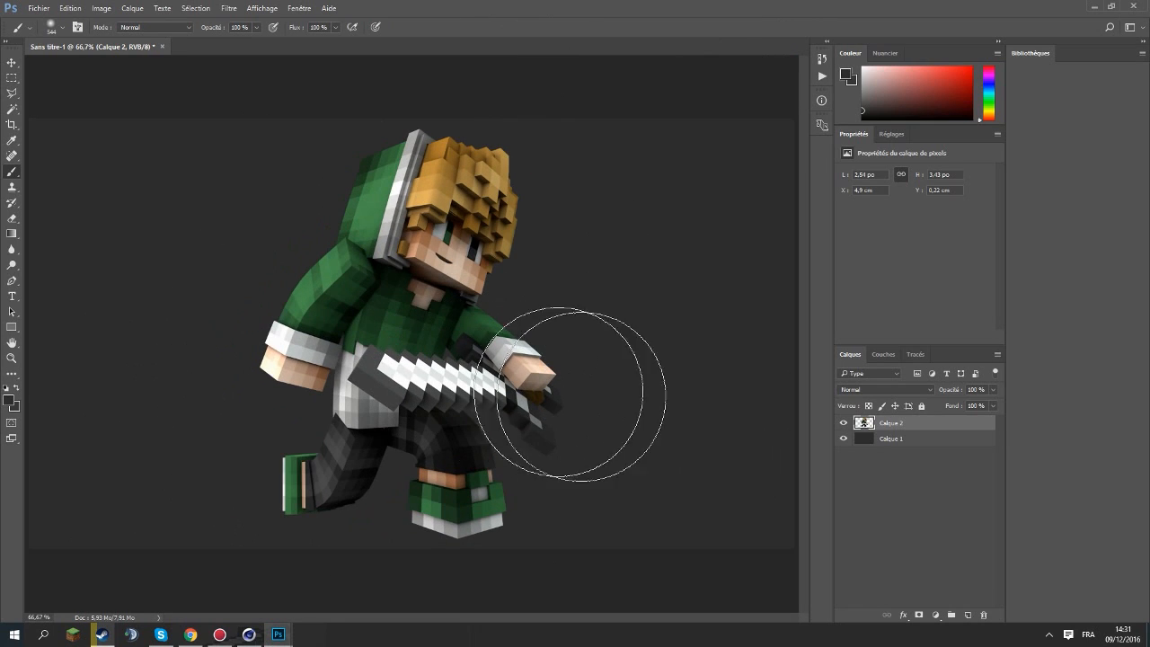
double_click(974, 426)
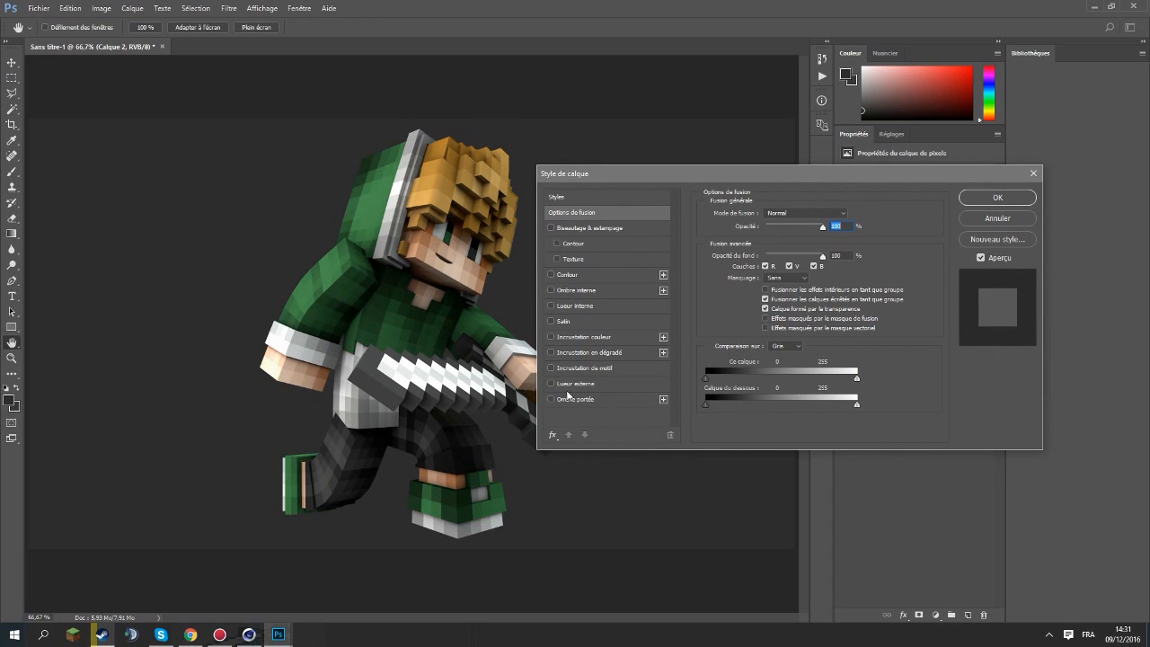
left_click(580, 310)
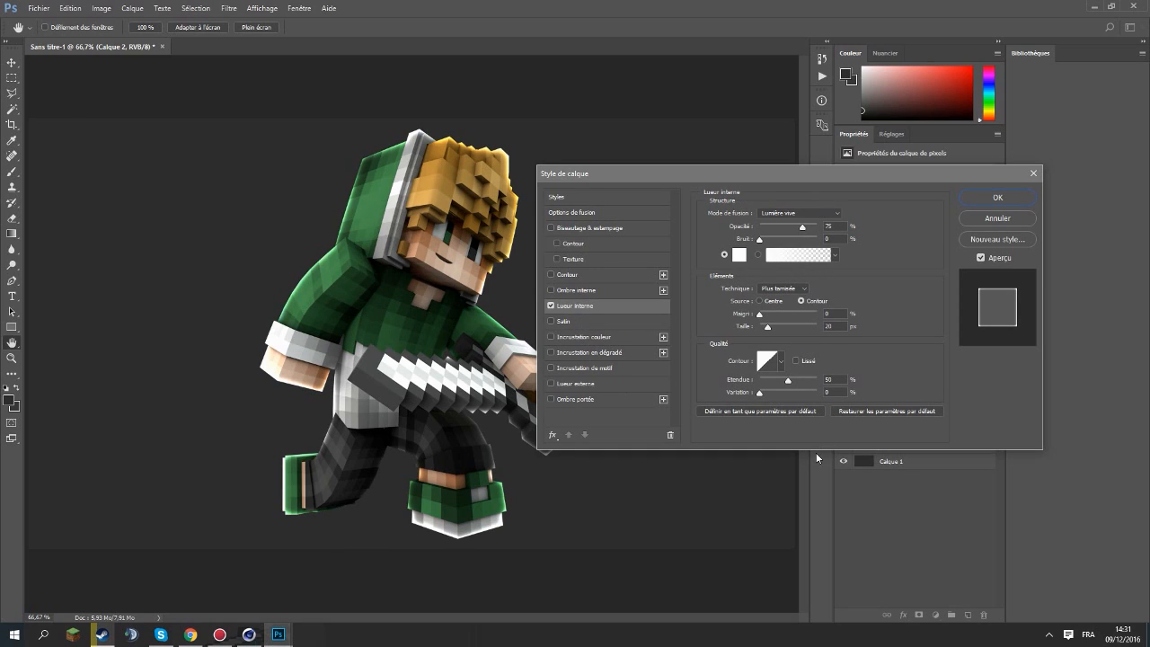
left_click(606, 353)
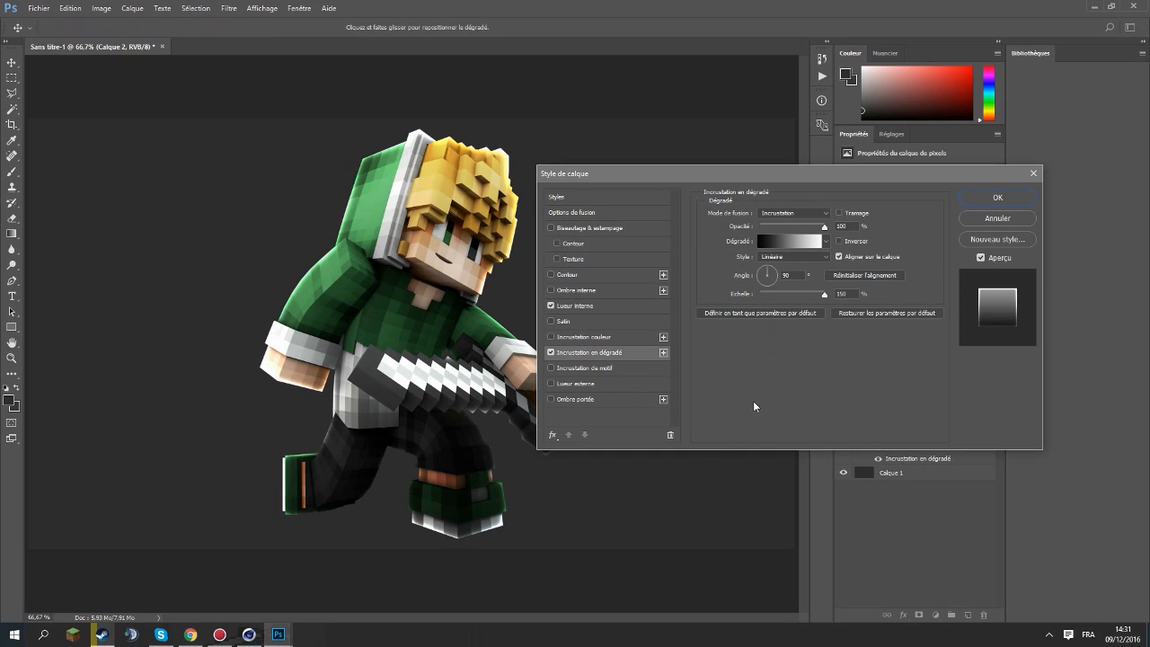
left_click(596, 370)
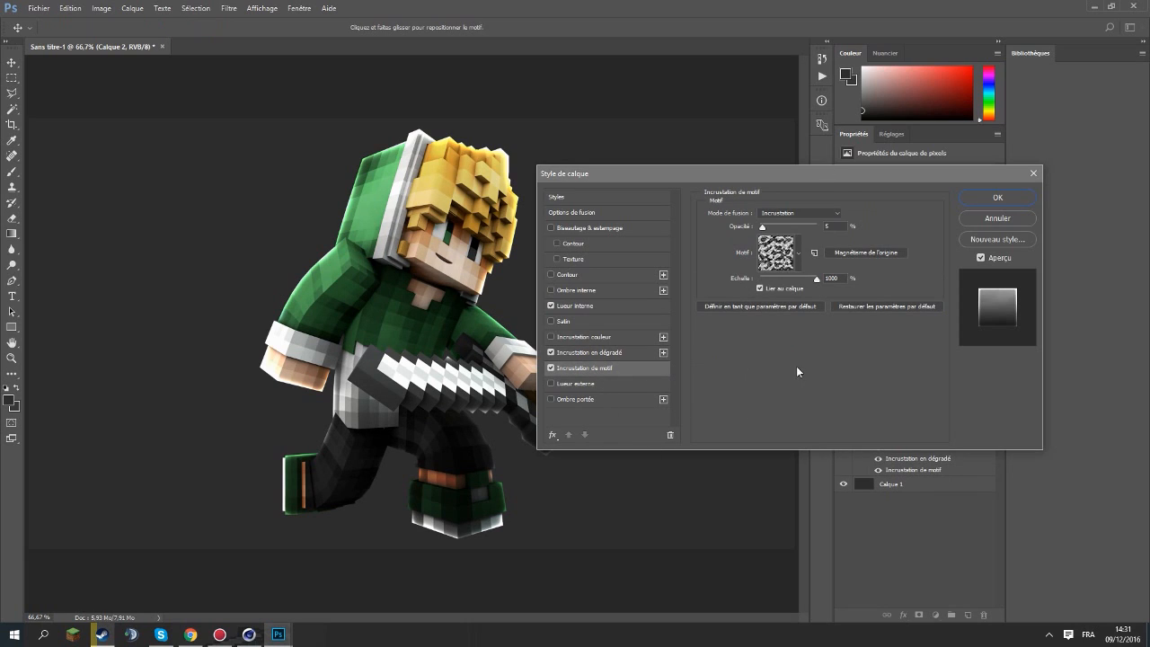
left_click(999, 198)
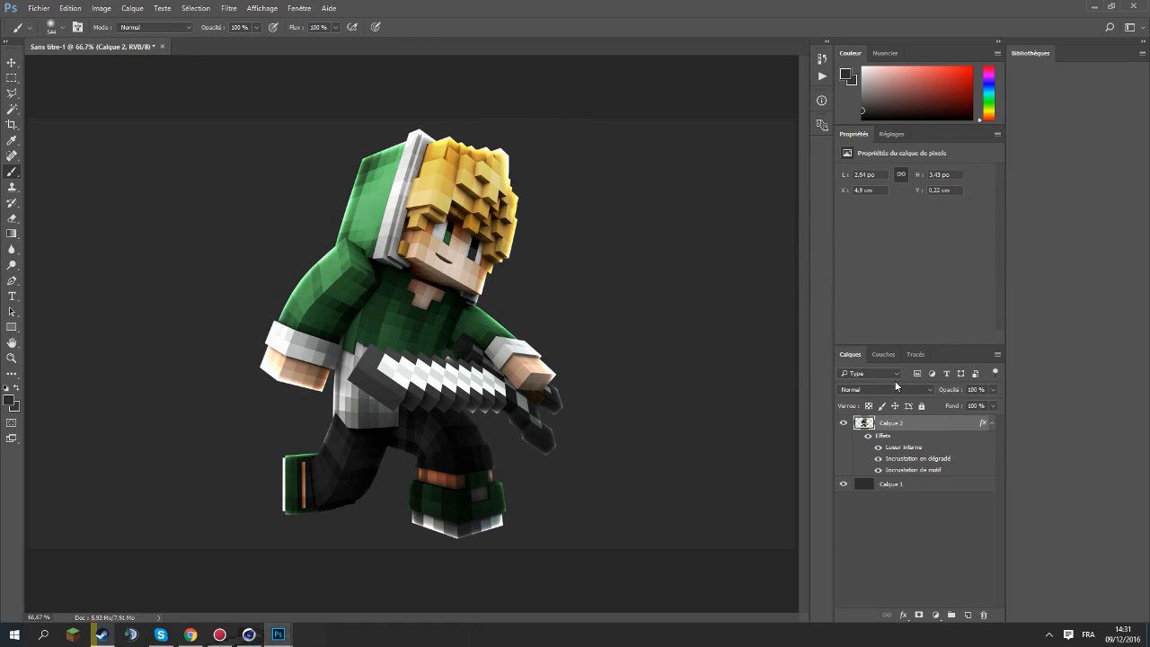
Duplicate Calque 2, apply the Emballage plastique filter to the copy and set its blend mode to Densité couleur -.
key("ctrl+j")
left_click(229, 8)
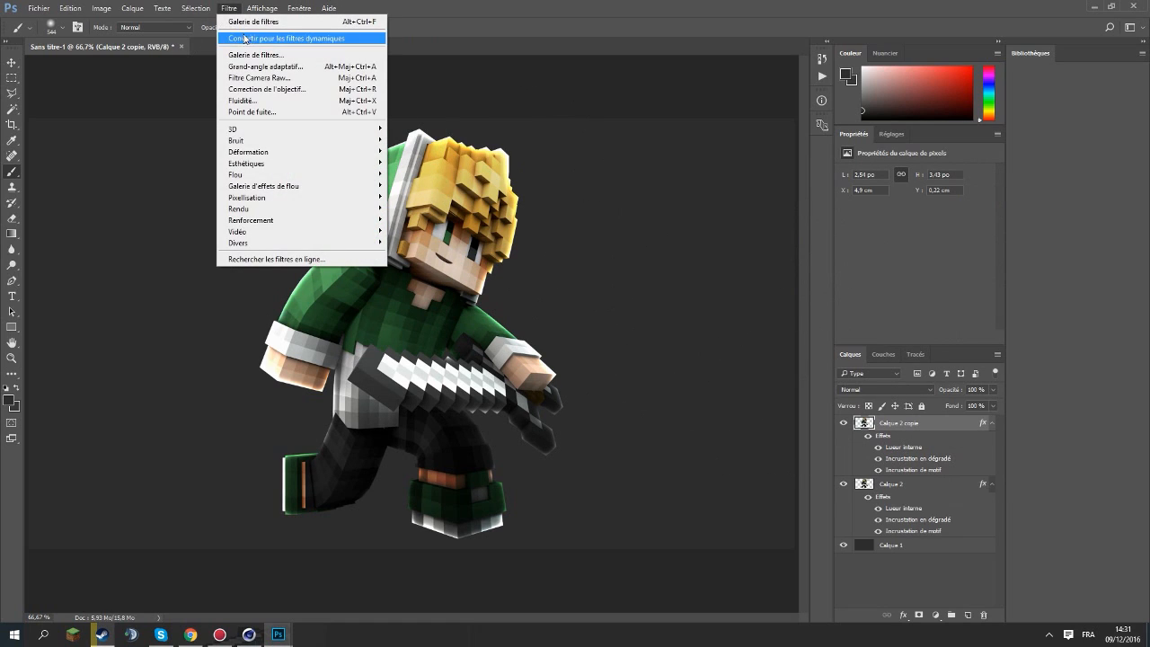
left_click(256, 55)
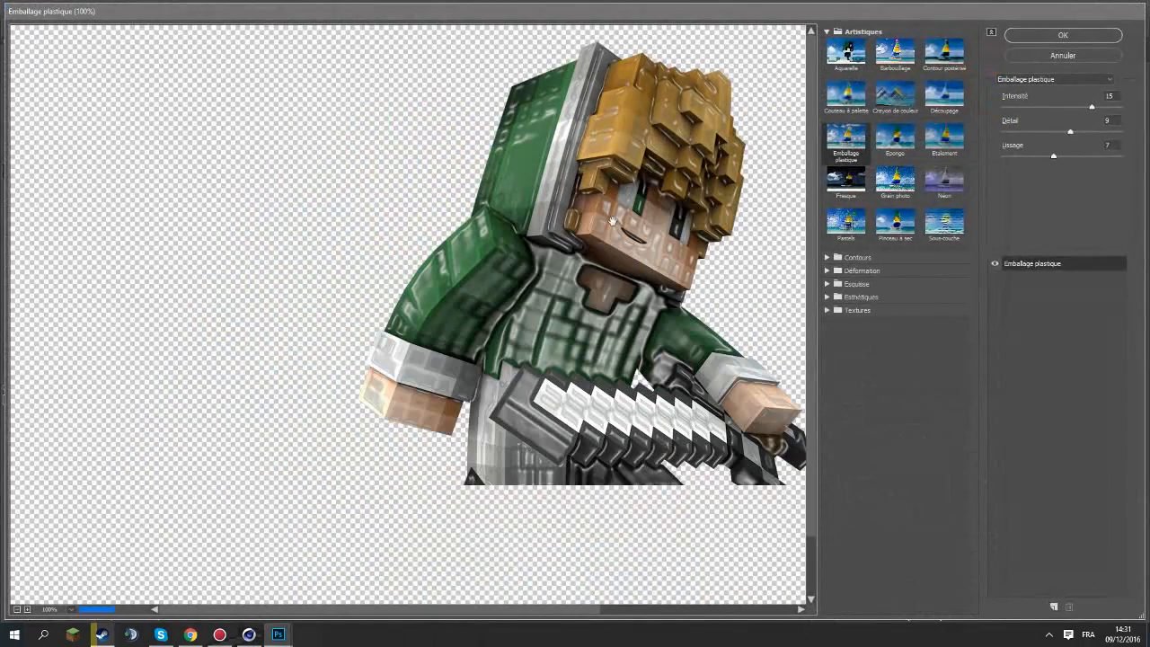
left_click(1051, 35)
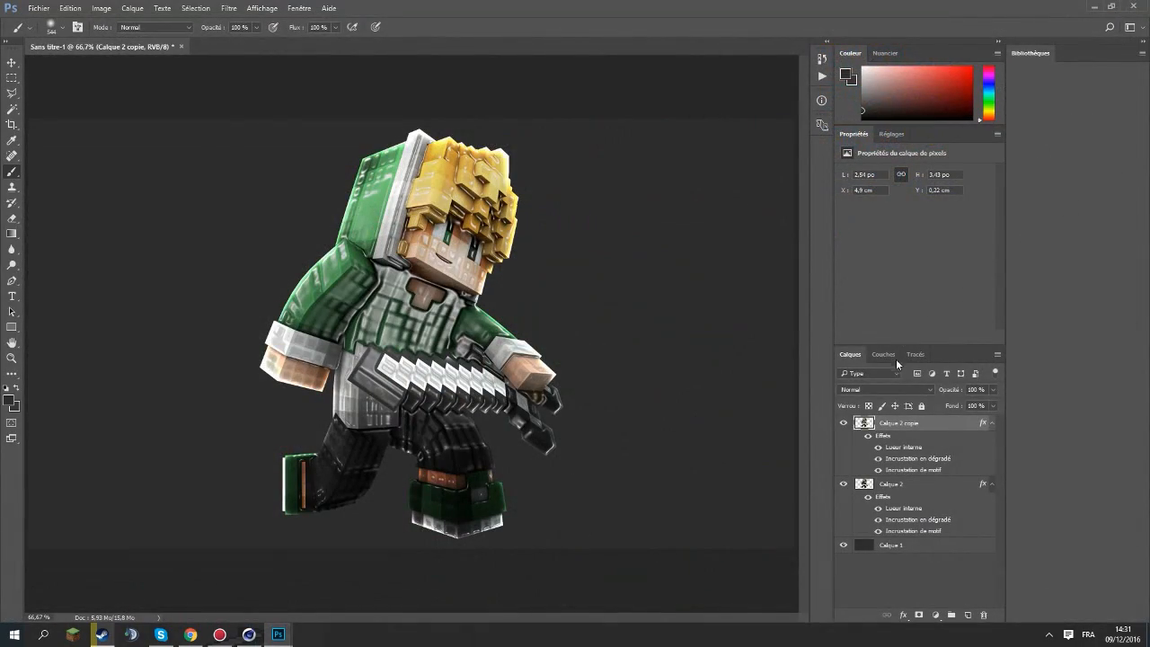
left_click(897, 388)
left_click(890, 481)
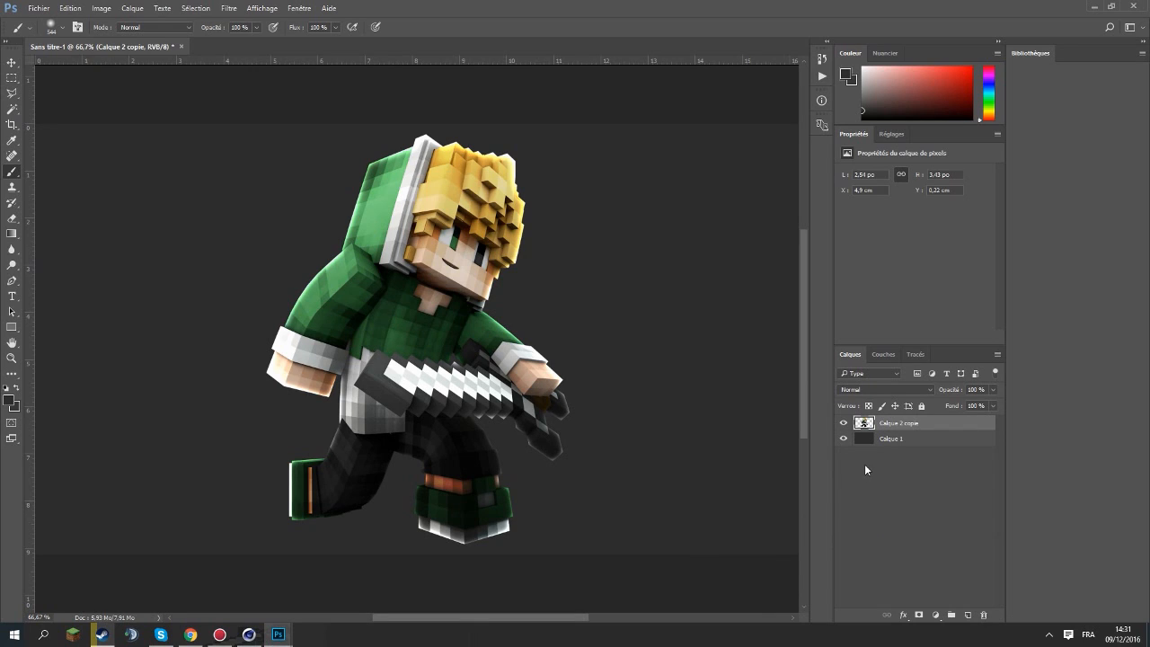
Try the Chrome filter directly on the merged character layer with the Densité couleur - blend mode, and undo both changes.
left_click(228, 8)
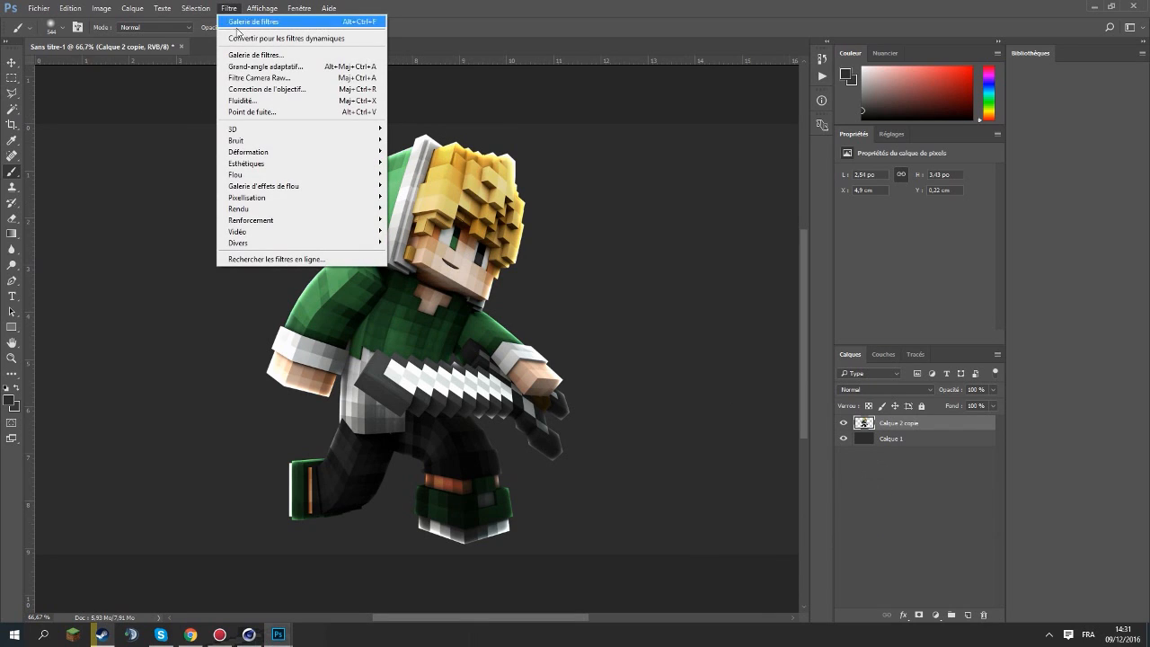
left_click(255, 55)
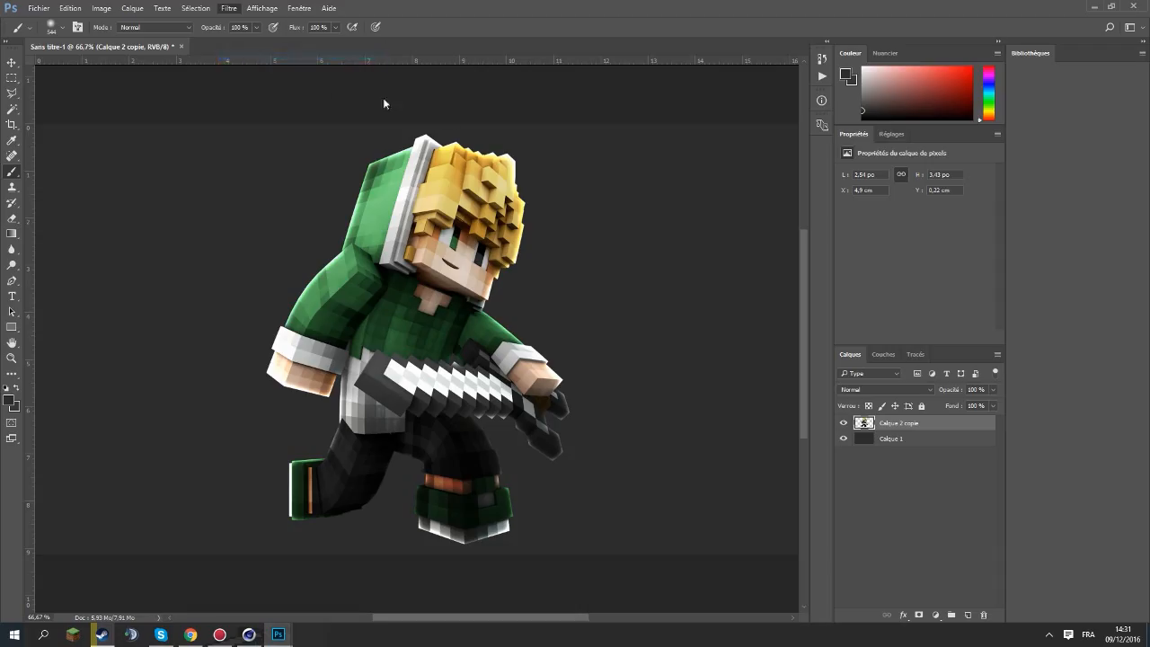
left_click(857, 284)
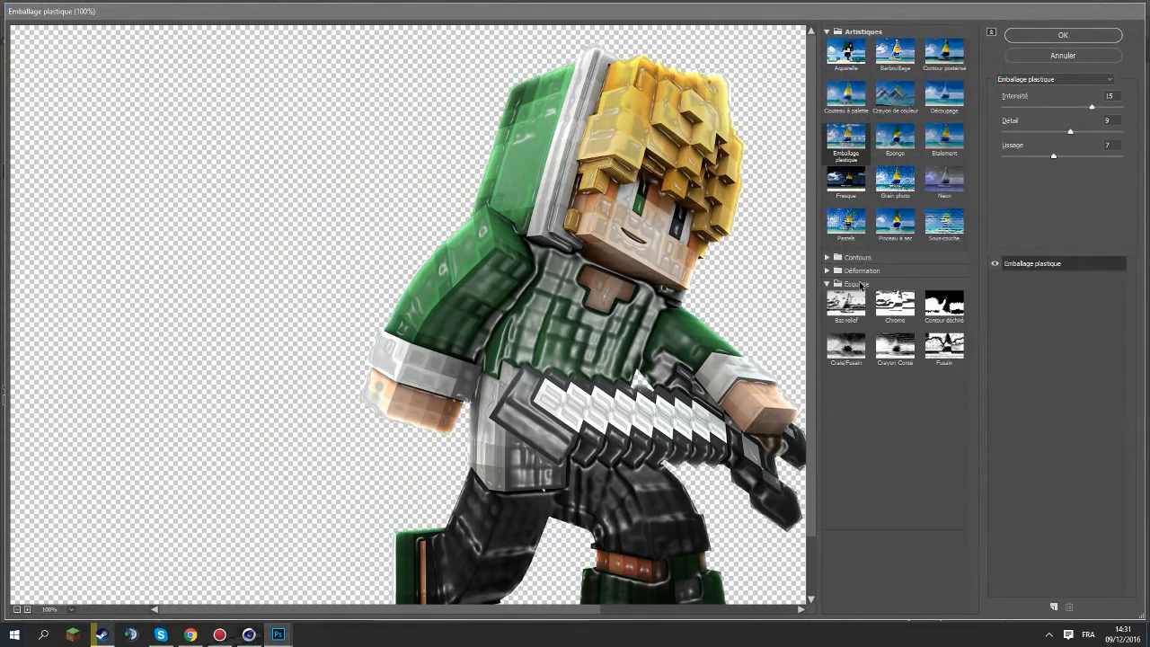
left_click(894, 310)
left_click(1063, 35)
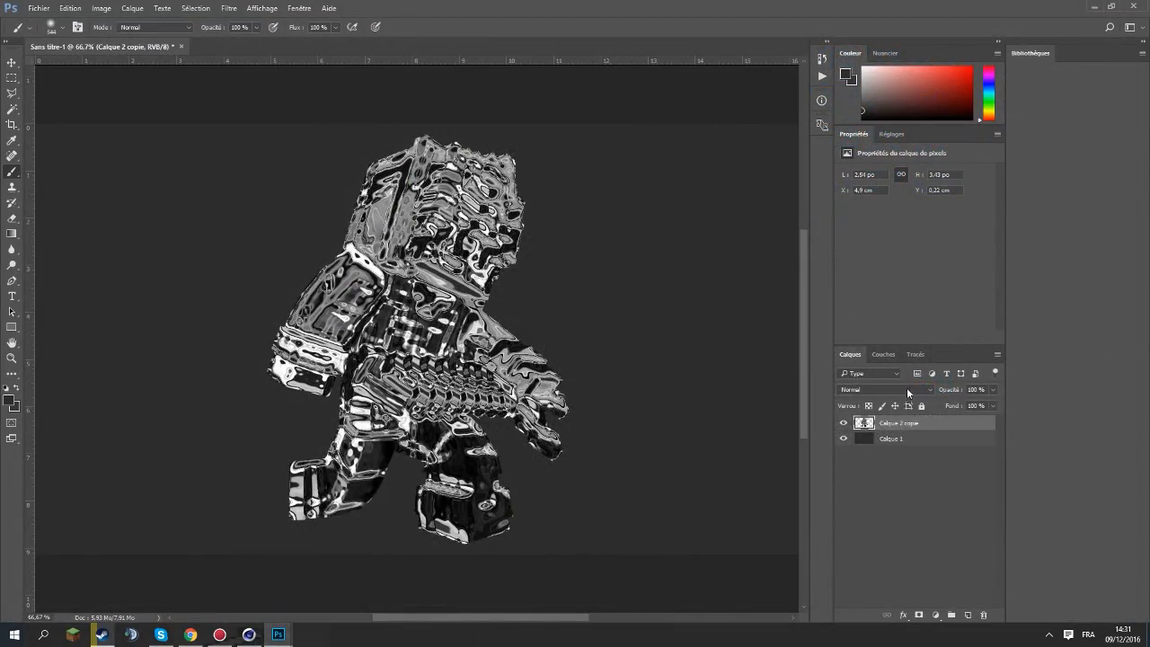
left_click(906, 388)
left_click(878, 479)
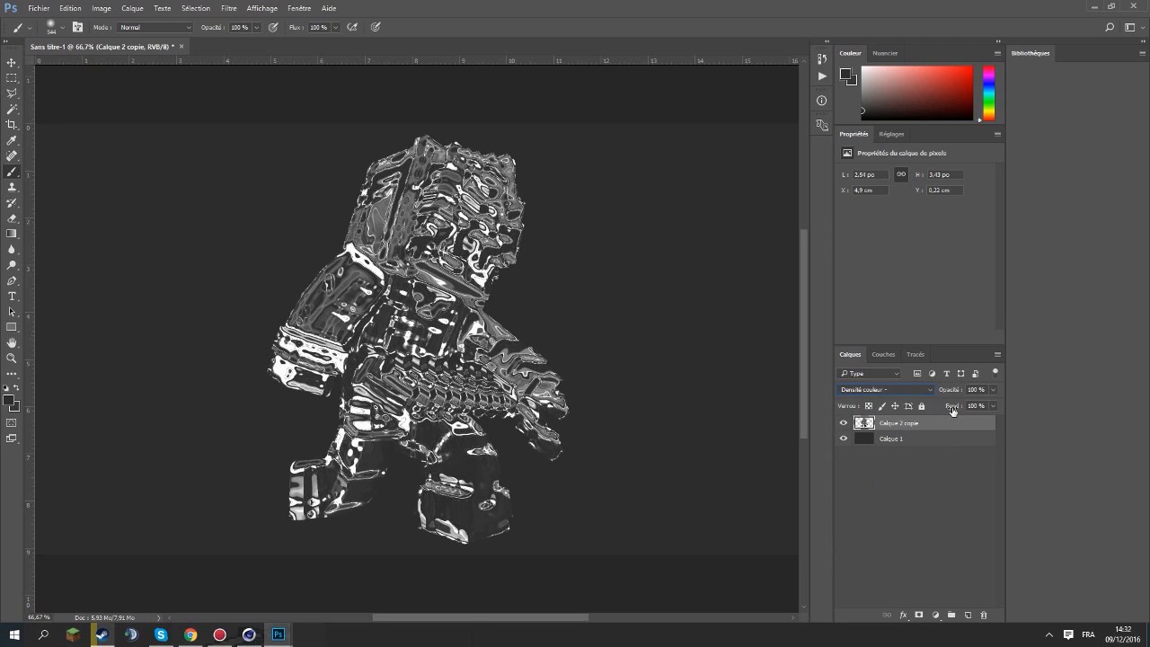
key("ctrl+alt+z")
key("ctrl+alt+z")
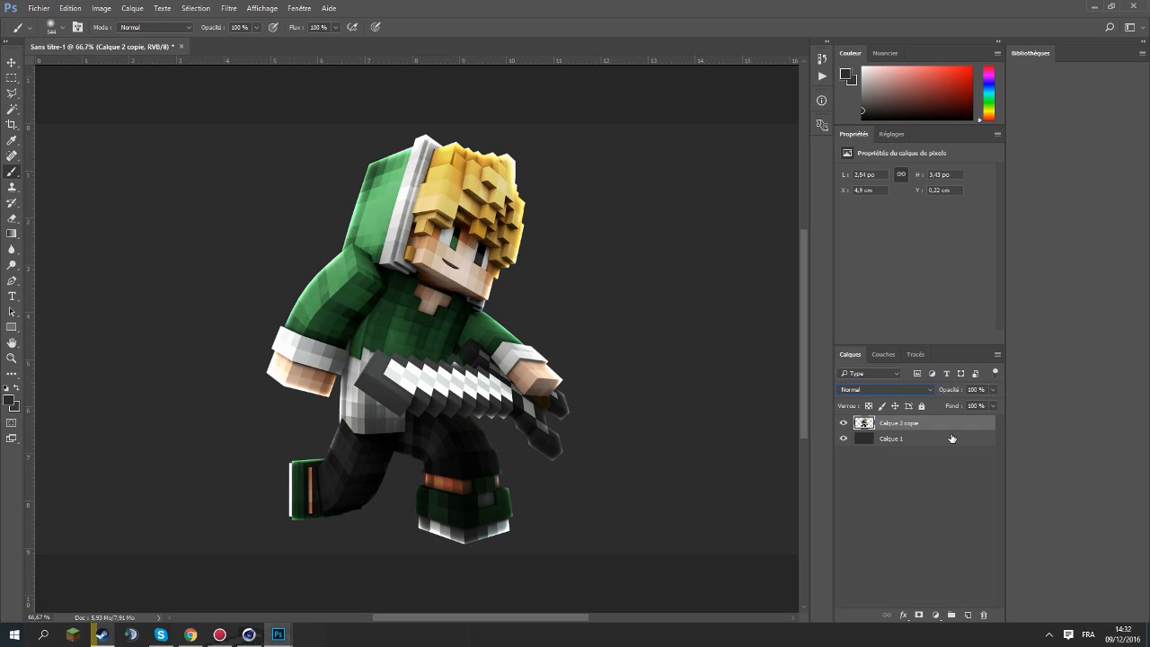
Duplicate the merged character layer and reapply the last Filter Gallery effect, Chrome, to the copy.
key("ctrl+j")
left_click(228, 8)
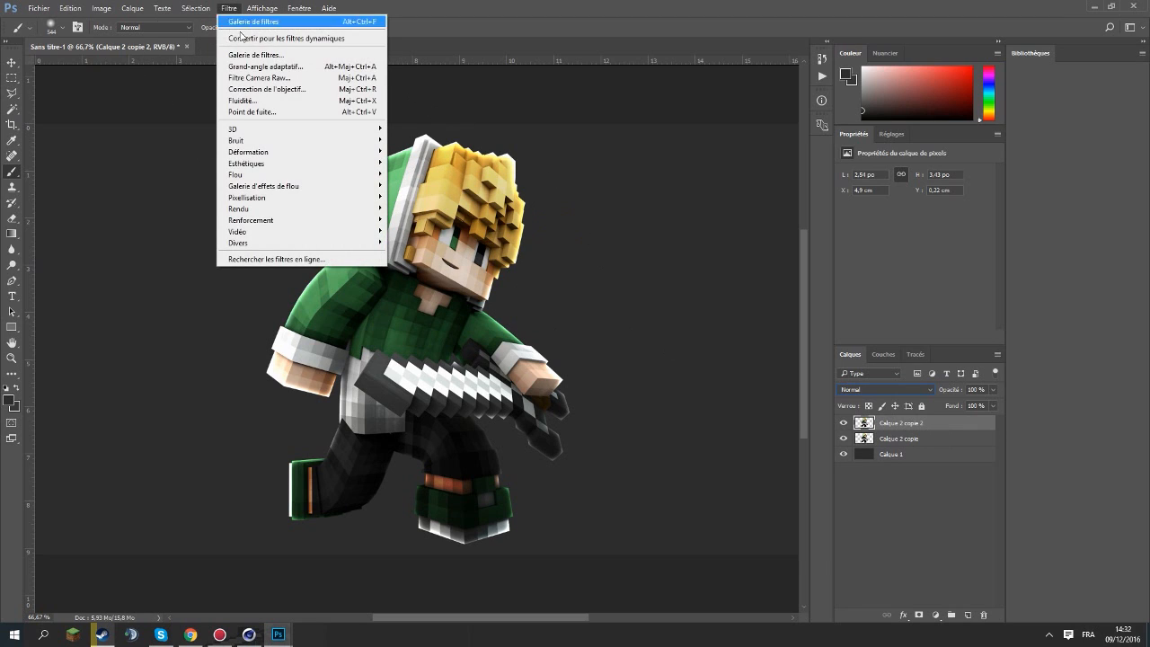
left_click(246, 22)
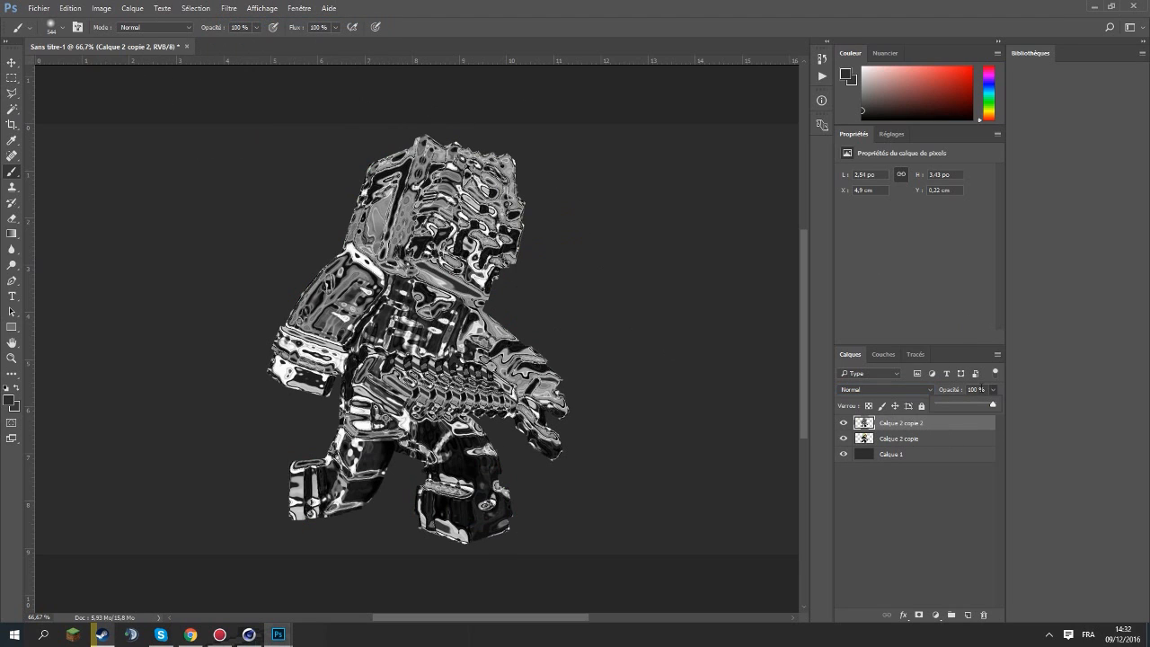
Set the chrome layer to Densité couleur - at 2 % opacity and merge it with the character layer below.
left_click(885, 390)
left_click(899, 485)
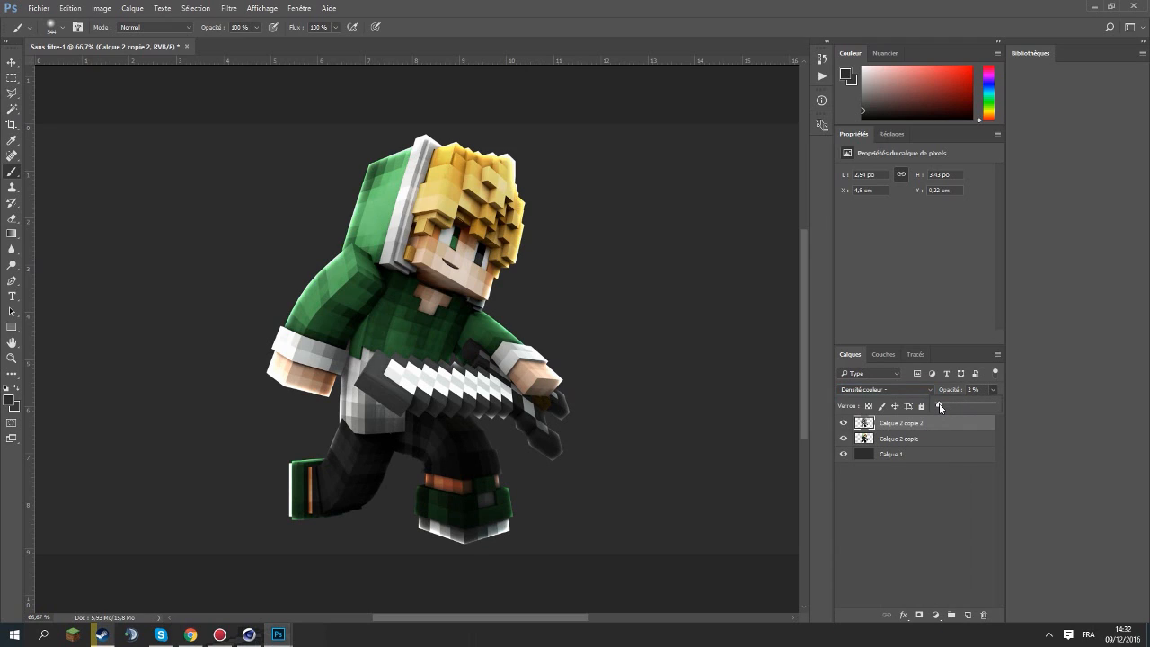
left_click_drag(944, 404, 940, 404)
left_click(930, 439, "shift")
key("ctrl+e")
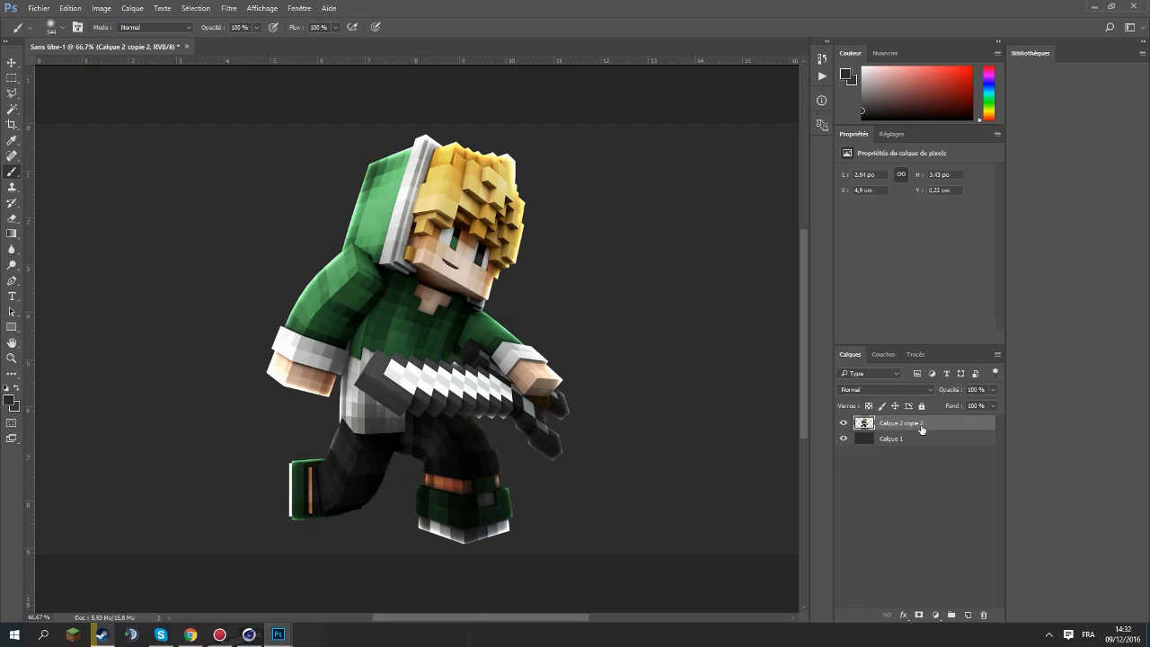
Duplicate the merged character layer and apply the Contour lumineux filter to the copy.
key("ctrl+j")
left_click(218, 6)
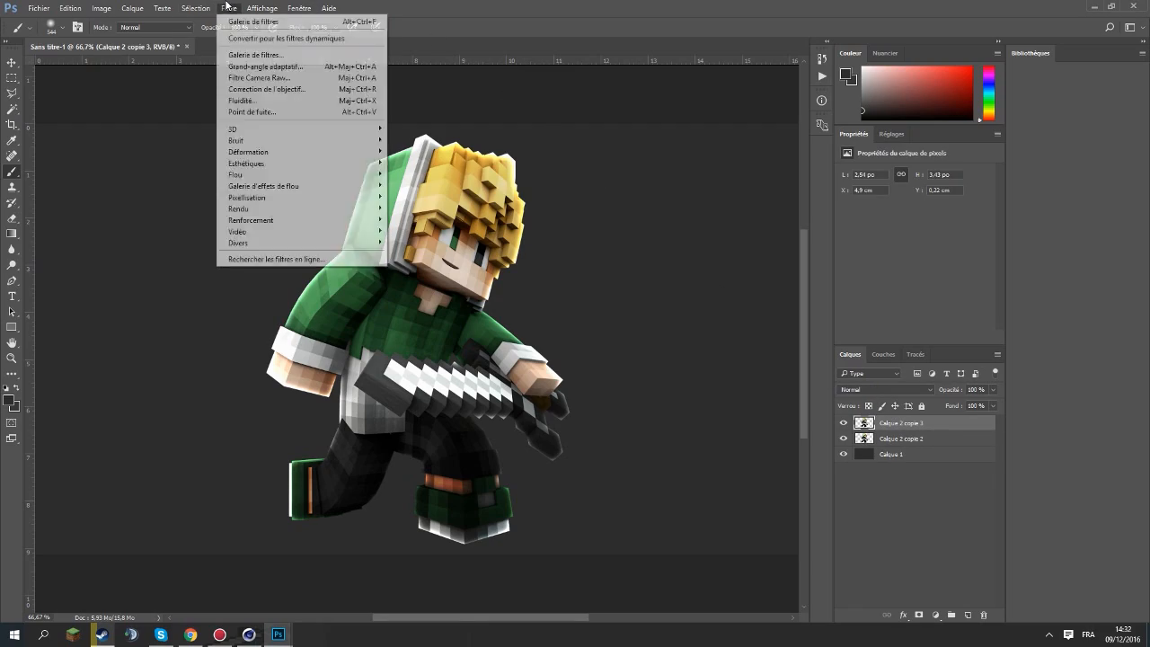
left_click(295, 53)
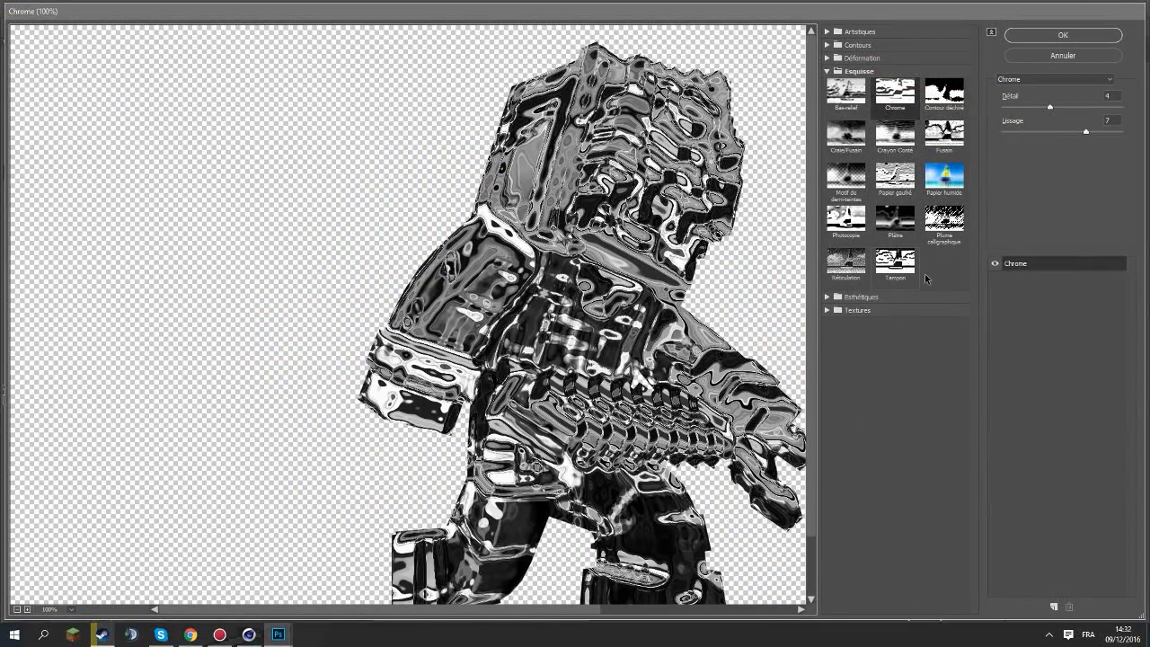
left_click(859, 297)
left_click(846, 325)
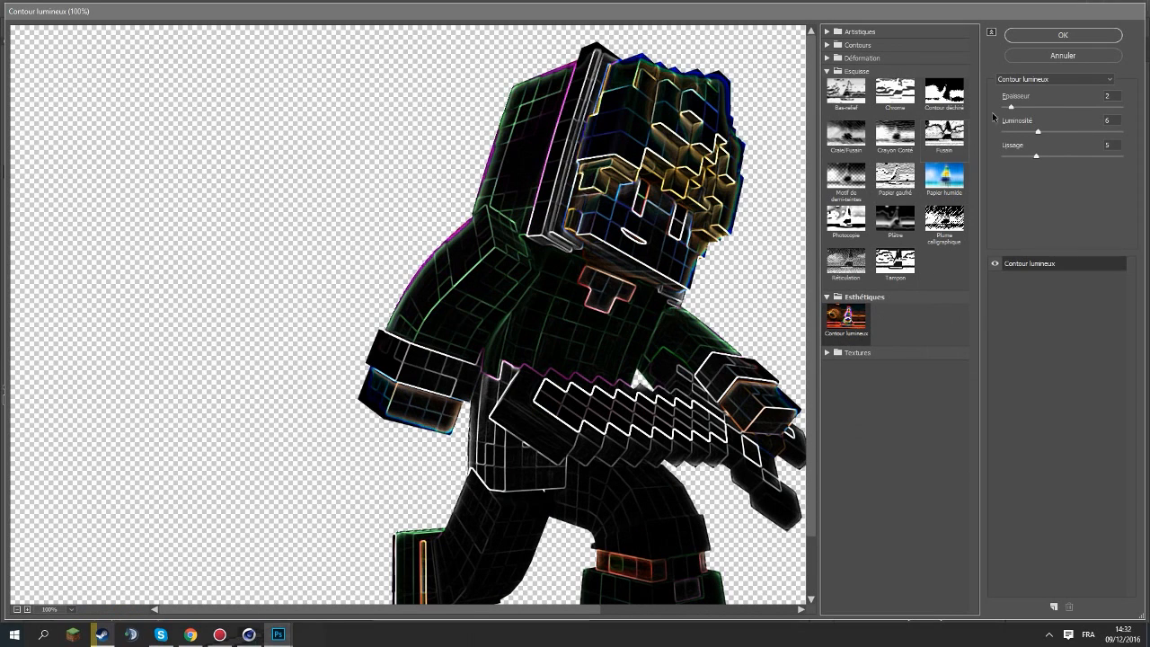
left_click(1063, 36)
Set the glowing-edges layer to Incrustation at 2 % opacity and merge it with the character layer below.
left_click(890, 390)
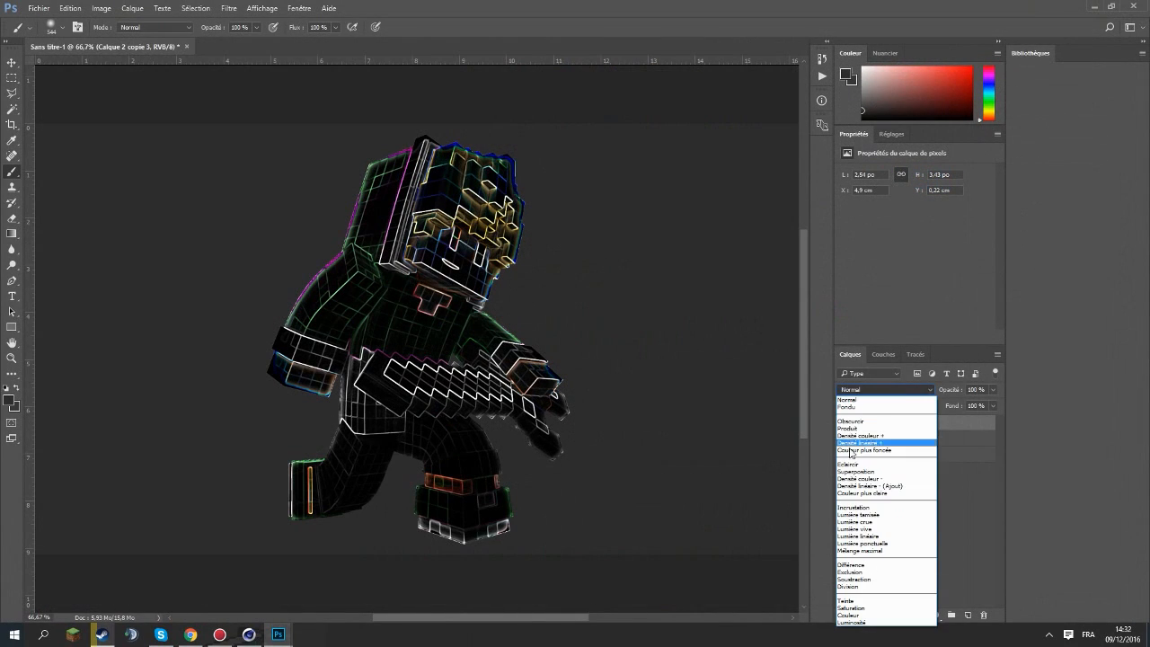
left_click(886, 490)
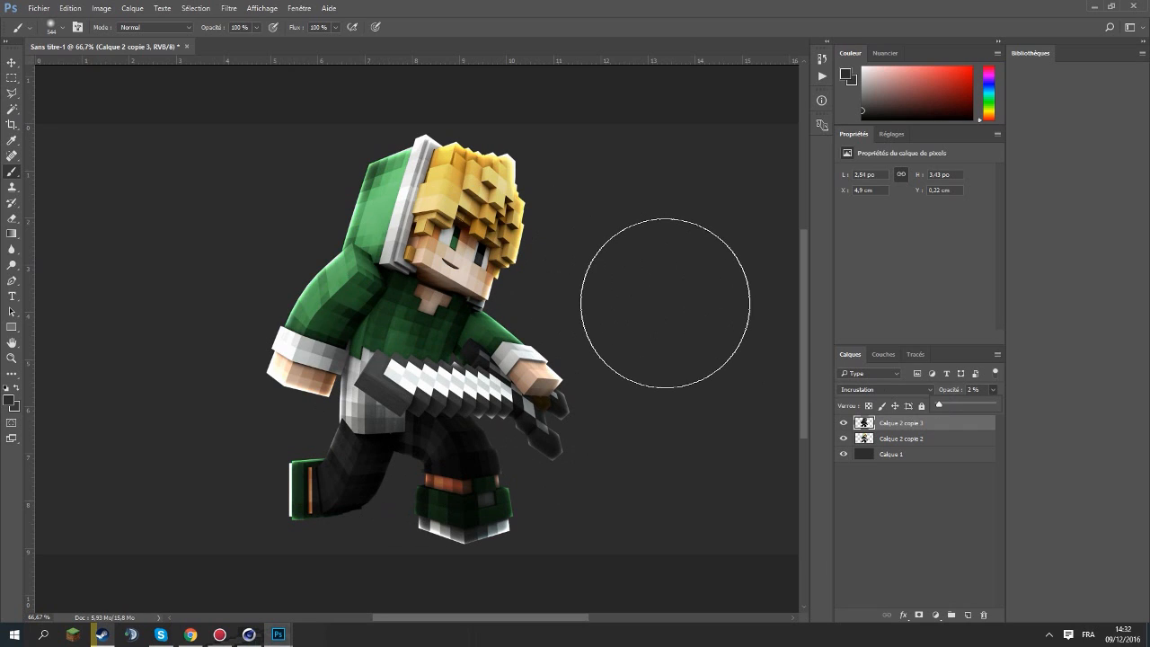
left_click(955, 439, "shift")
key("ctrl+e")
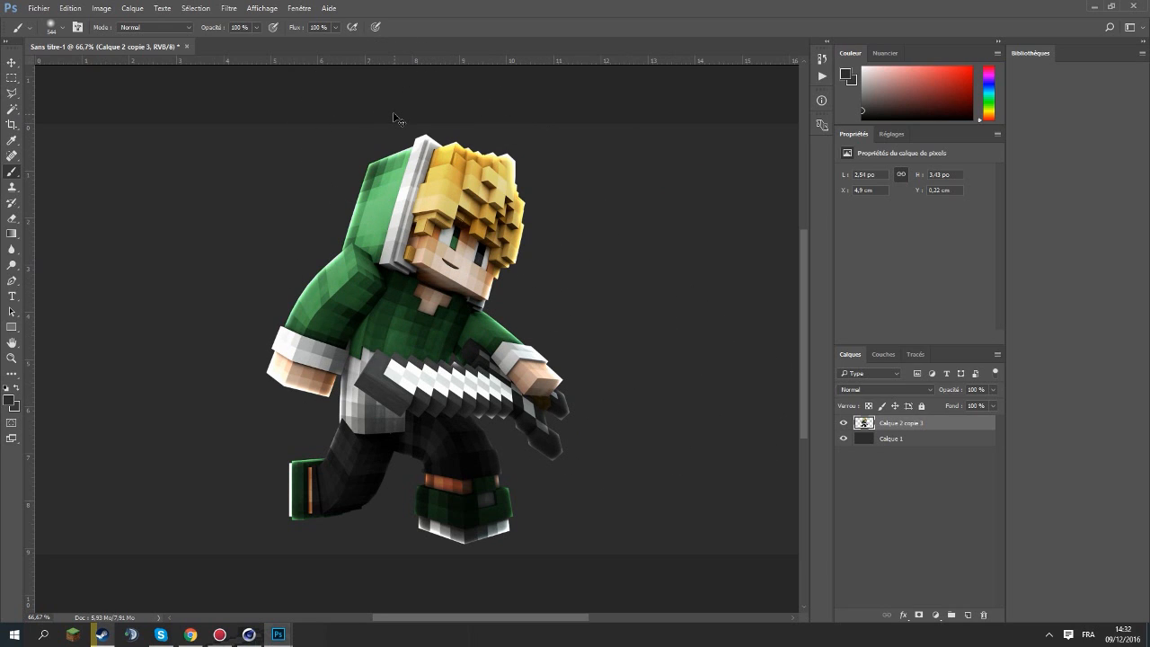
Open the Fluidité (Liquify) filter for the merged character layer.
left_click(232, 9)
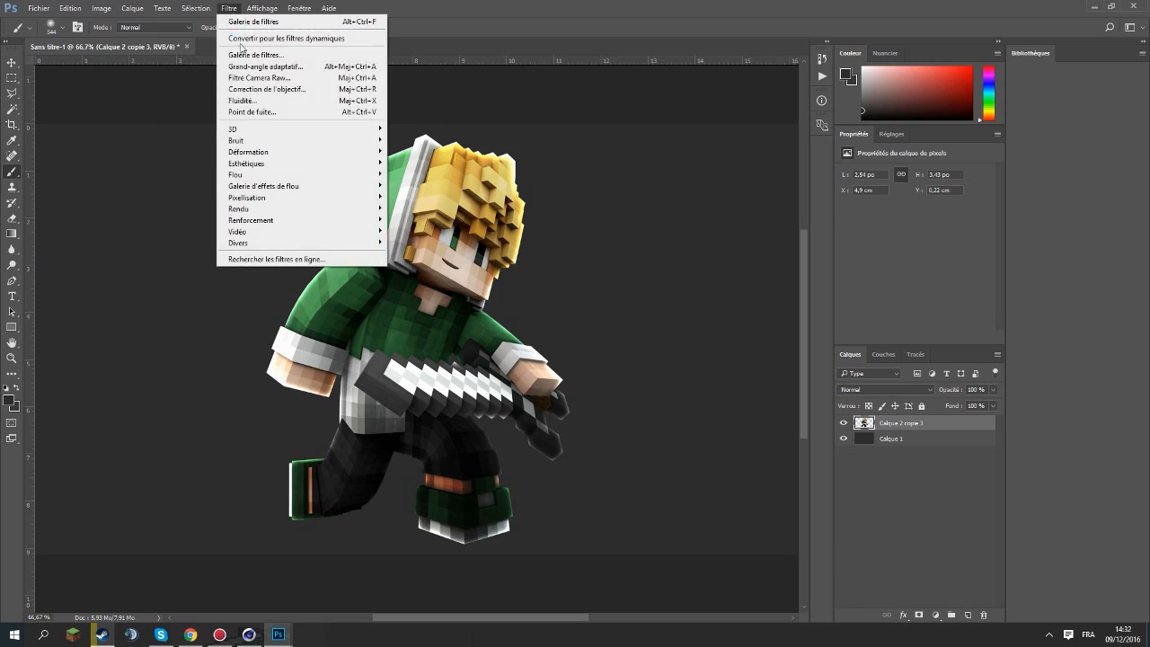
left_click(270, 109)
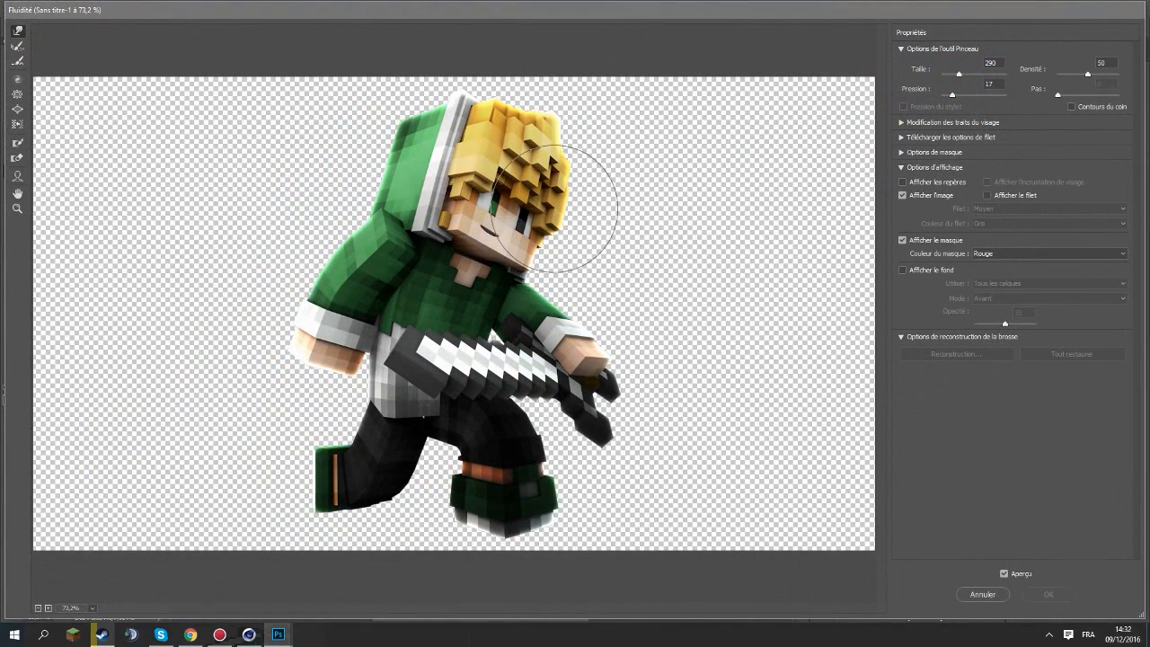
Try pushing the outer edge of the hair outward with the 290-size warp brush, and undo the strokes.
left_click_drag(592, 131, 601, 162)
mouse_move(543, 106)
left_mouse_down()
mouse_move(525, 122)
mouse_move(610, 105)
left_mouse_up()
key("ctrl+alt+z")
key("ctrl+alt+z")
key("ctrl+alt+z")
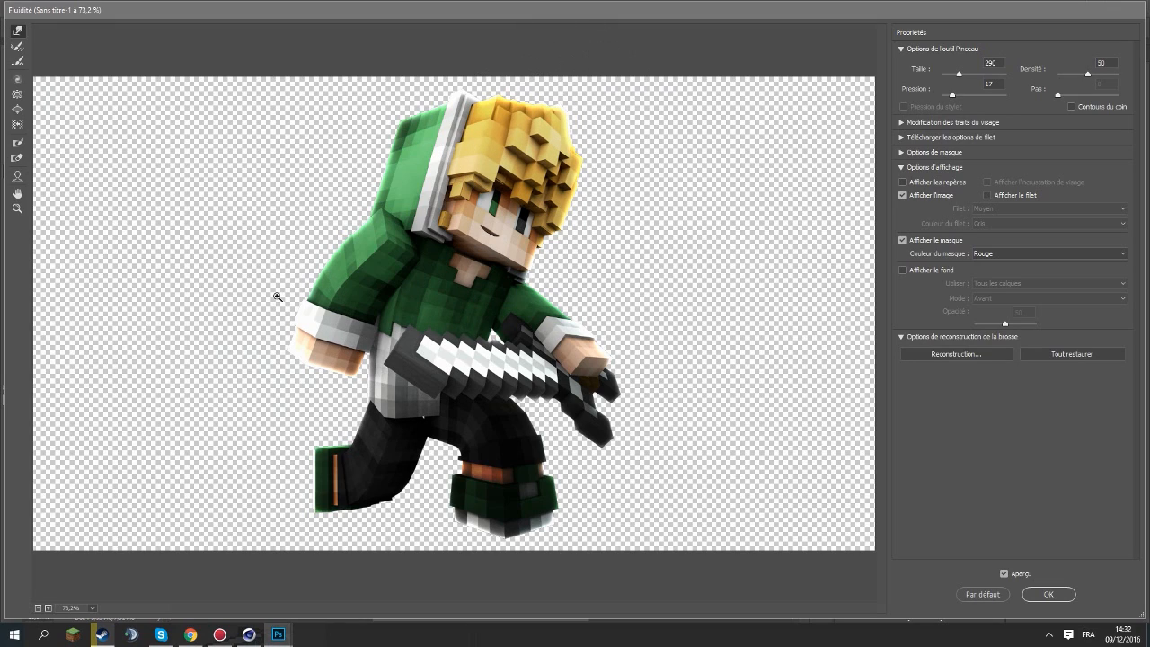
key("ctrl+alt+z")
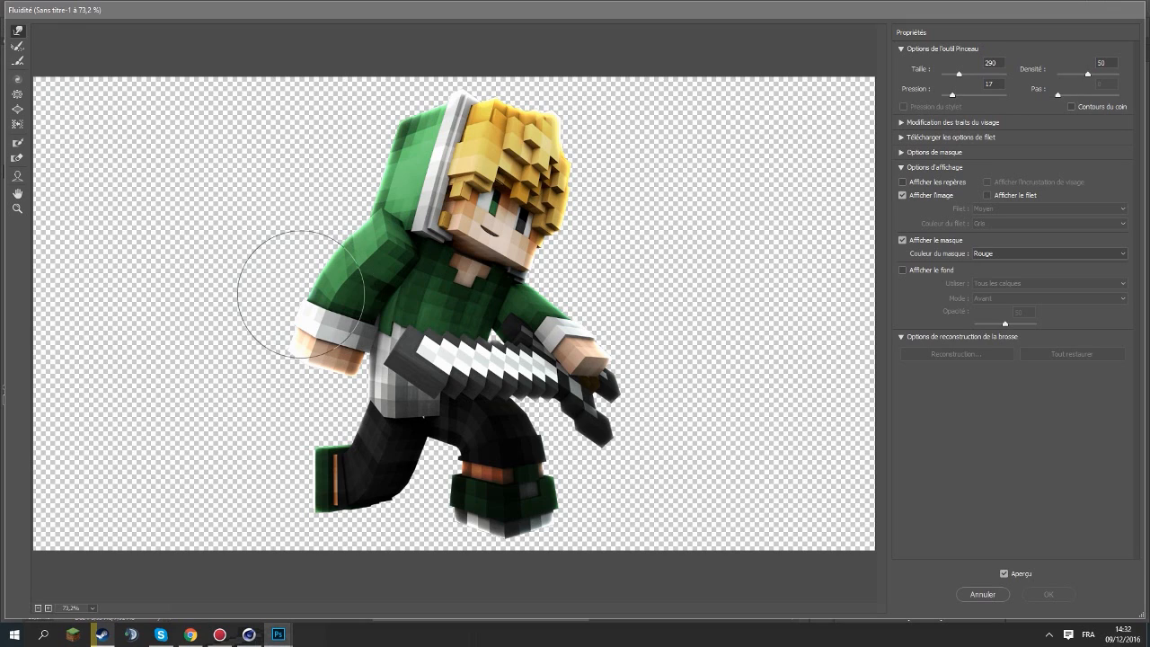
Set the warp brush to size 404 and pressure 8, and push the face-side edge of the hair outward.
right_click(250, 188, "ctrl")
left_click(300, 238)
right_click(302, 222)
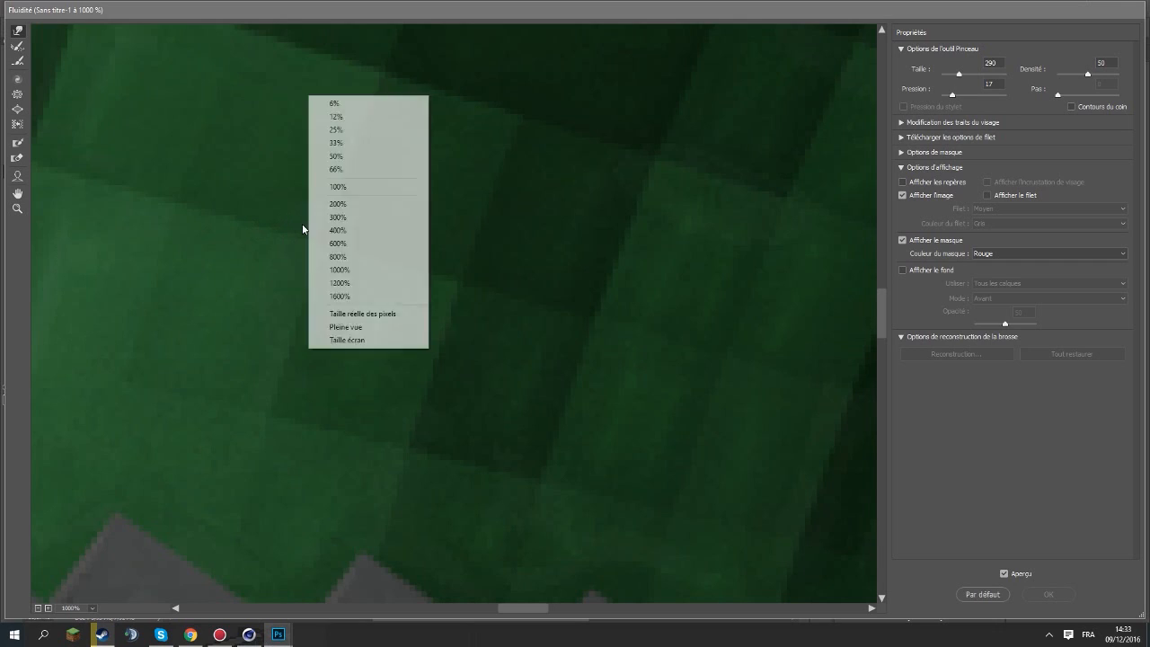
left_click(360, 188)
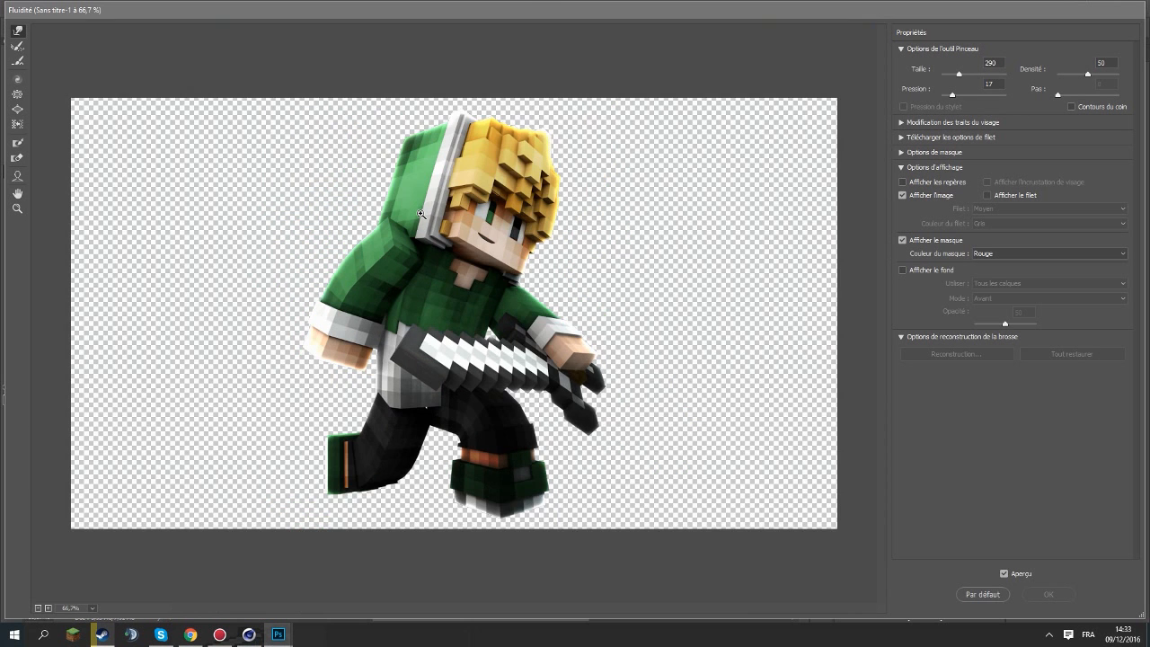
key("ctrl+minus")
mouse_move(410, 179)
right_mouse_down("alt")
mouse_move(381, 183)
mouse_move(773, 190)
mouse_move(354, 204)
mouse_move(745, 188)
mouse_move(633, 193)
mouse_move(649, 210)
mouse_move(589, 194)
mouse_move(356, 298)
mouse_move(640, 181)
mouse_move(334, 185)
mouse_move(745, 178)
mouse_move(336, 171)
right_mouse_up("alt")
mouse_move(559, 182)
left_mouse_down()
mouse_move(599, 171)
mouse_move(636, 194)
left_mouse_up()
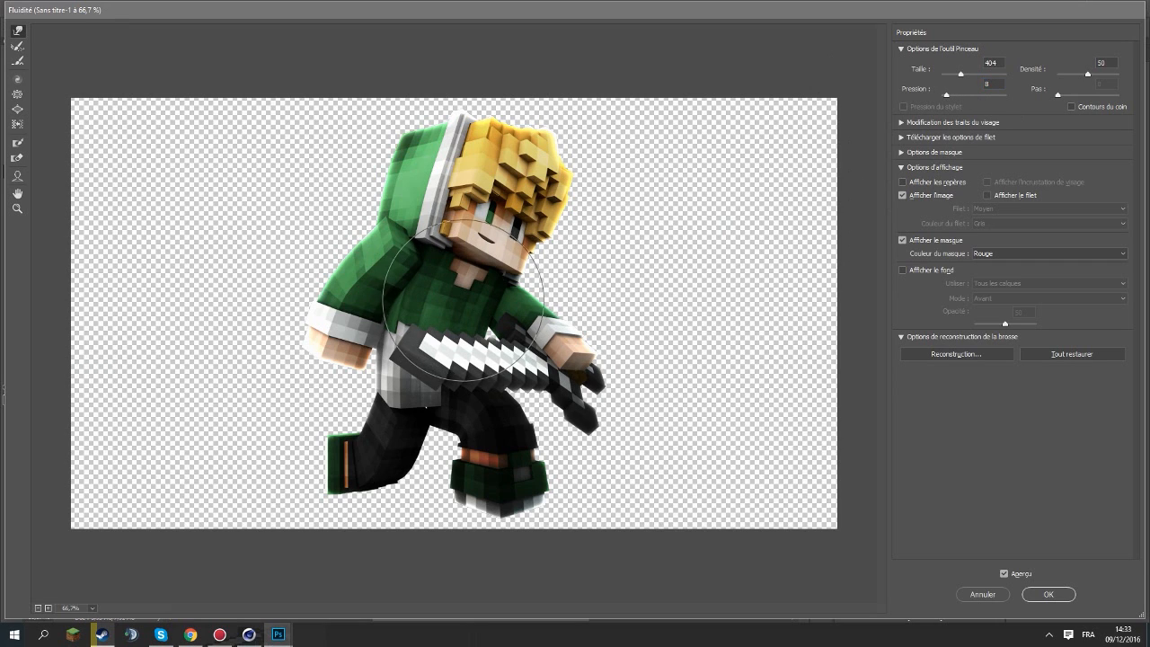
Reduce the warp brush size to 122 and push the tip of the sword blade slightly outward.
key("super")
key("super")
right_click_drag(466, 299, 404, 298, "alt")
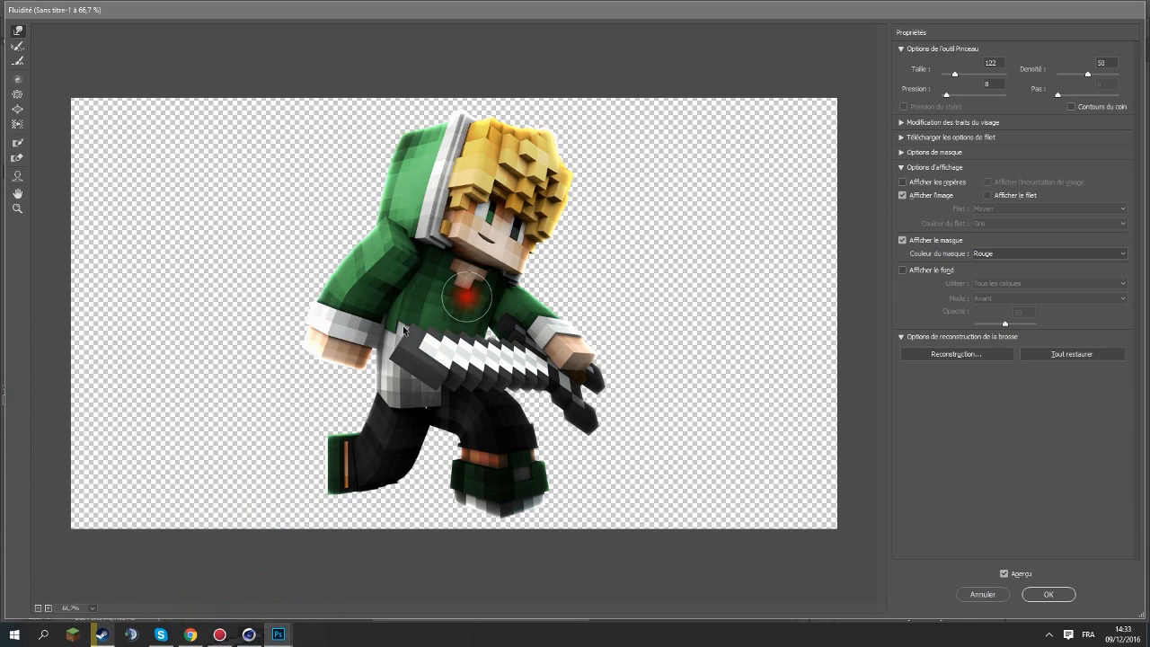
left_click_drag(410, 347, 392, 330)
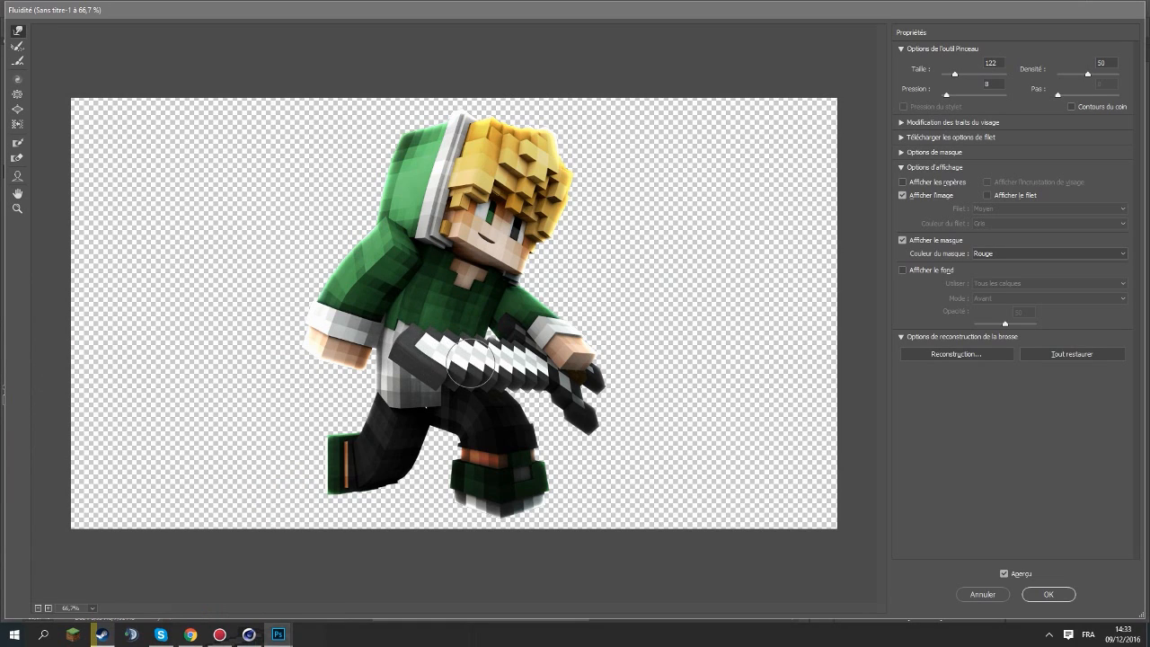
Push the tip of the sword blade further outward with the 122-size warp brush and apply the Liquify filter.
left_click_drag(408, 357, 393, 341)
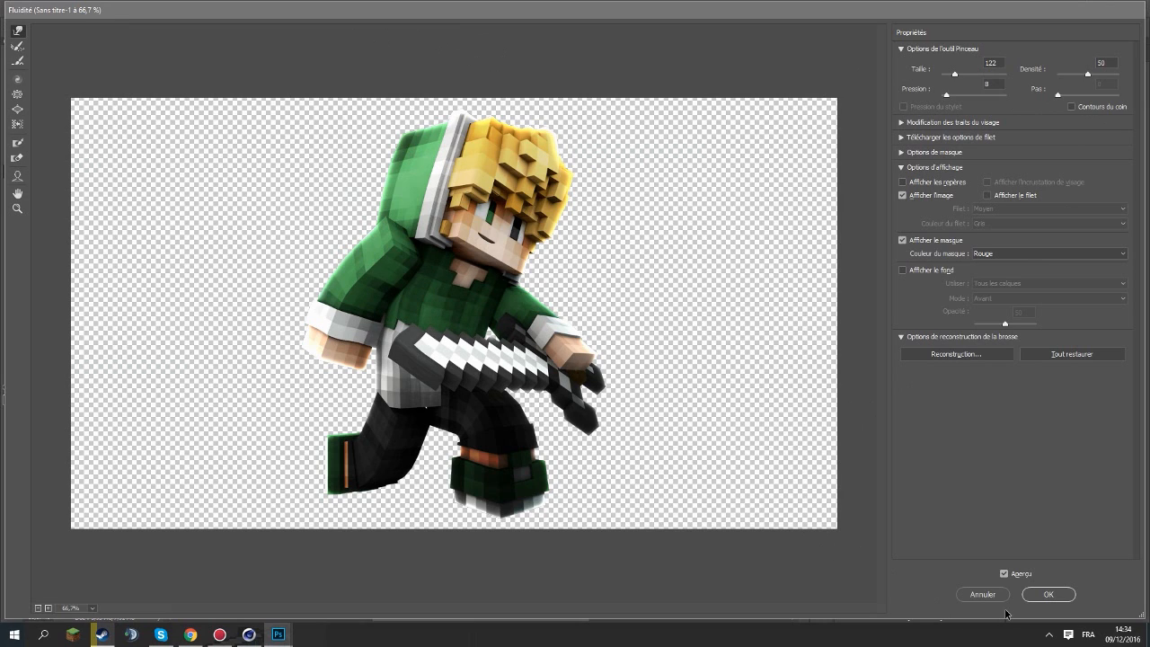
left_click(1035, 596)
Toggle the Liquify result off and on to compare the character before and after warping.
key("ctrl+z")
key("ctrl+z")
key("ctrl+z")
key("ctrl+z")
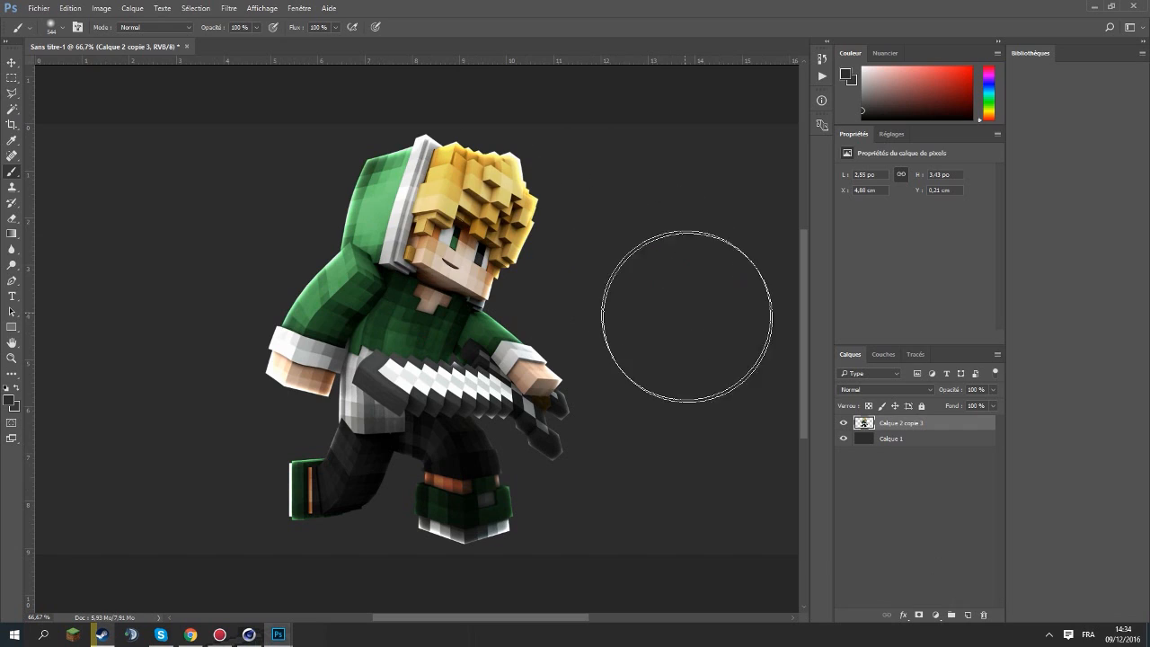
key("ctrl+z")
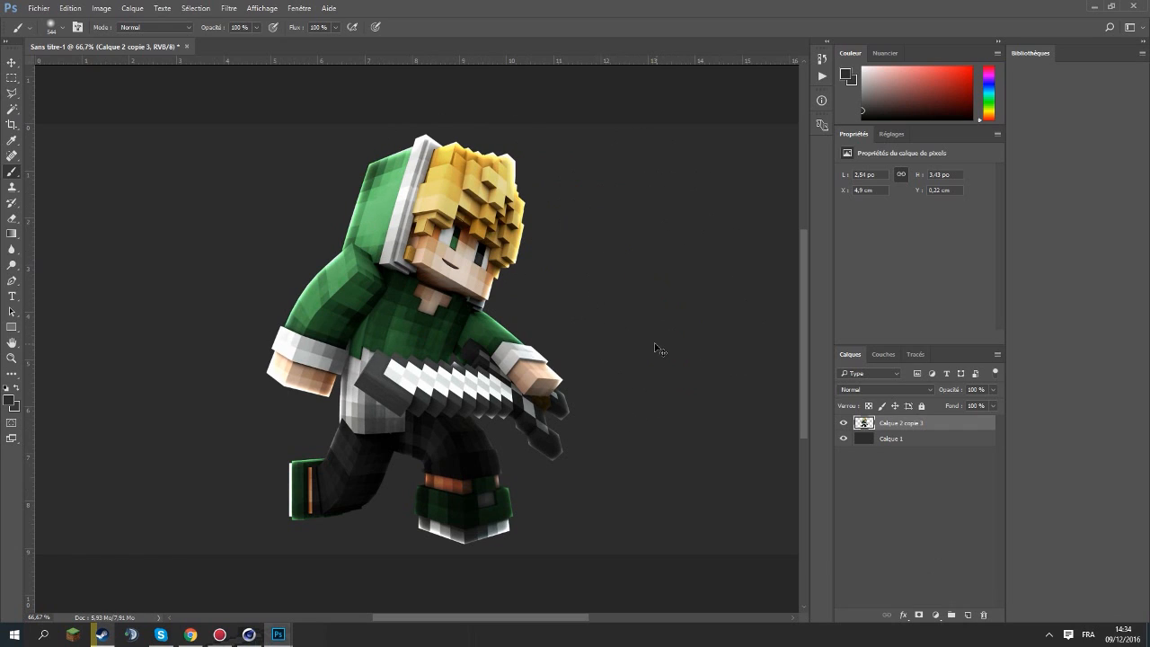
key("ctrl+z")
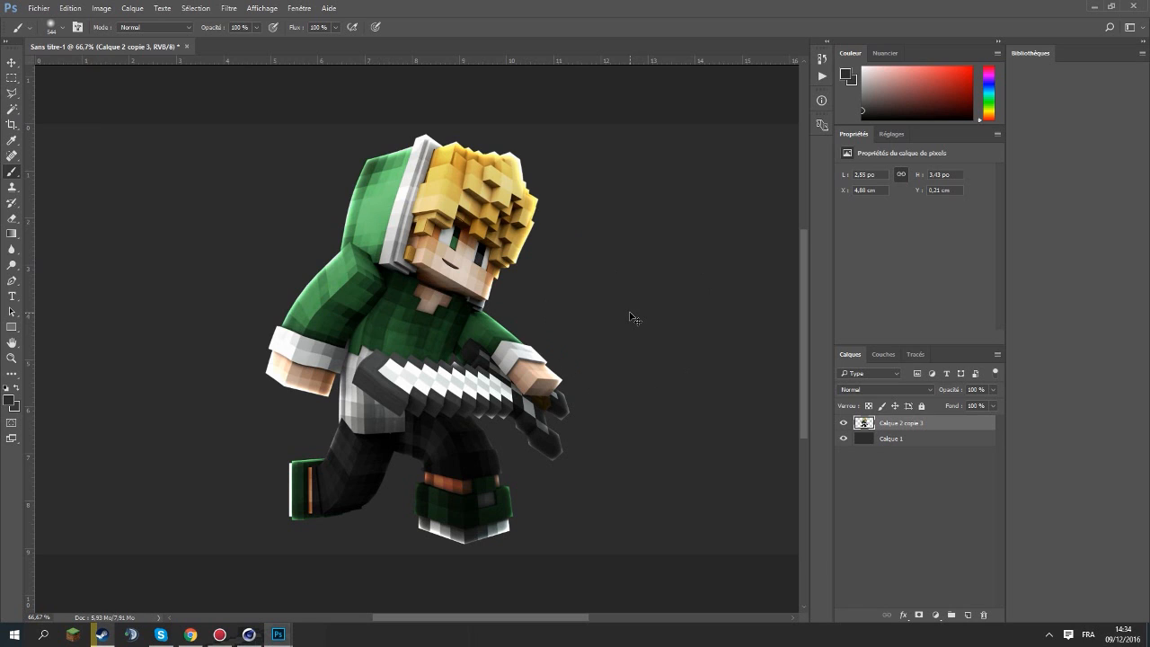
key("ctrl+minus")
key("ctrl+plus")
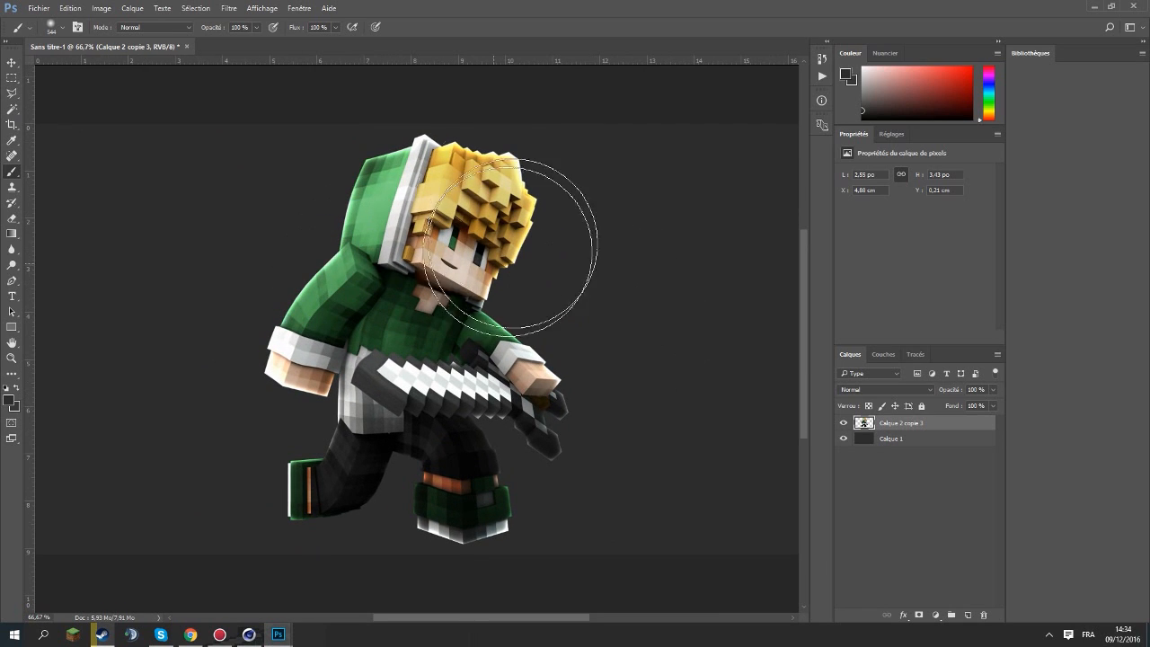
Open EYE_GLITTERS_ZERIPH.psd from the GFX Packs folder, discarding its embedded colour profile, and move its document window aside.
left_click(38, 8)
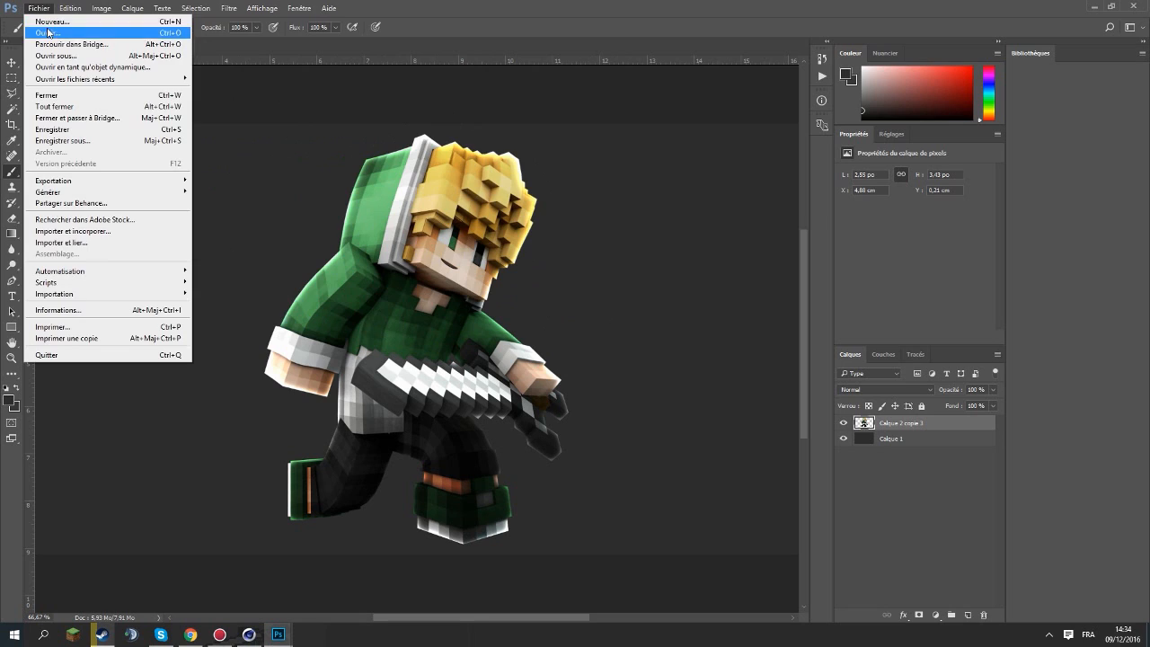
left_click(45, 33)
left_click(205, 27)
double_click(175, 112)
scroll(431, 202, "down", 1)
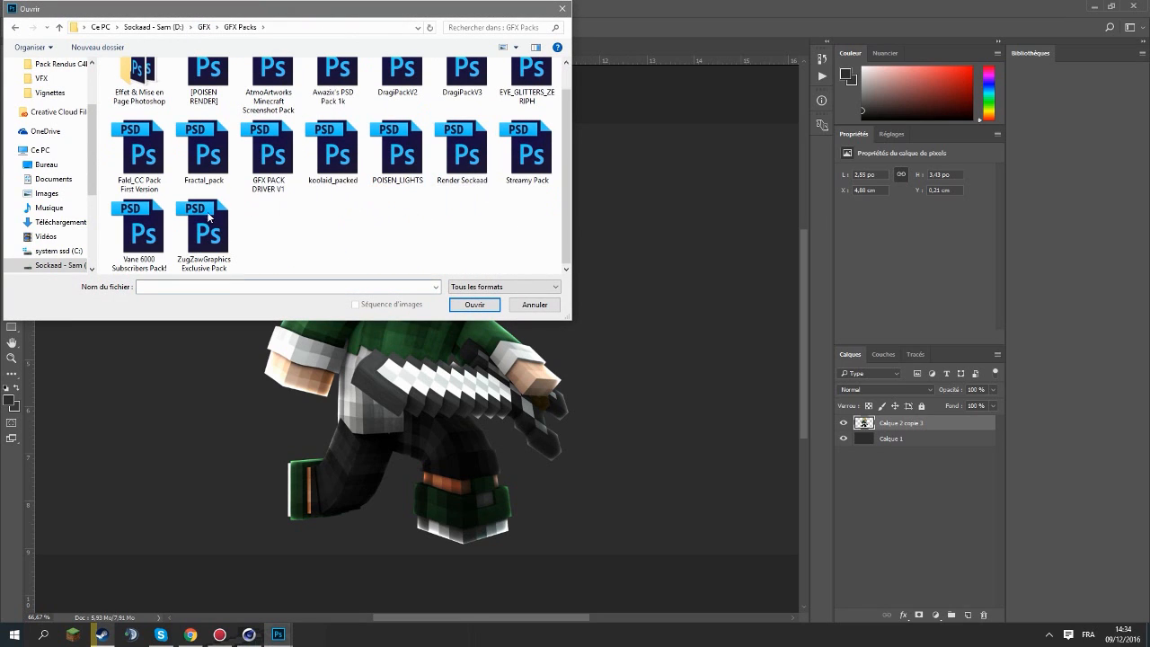
scroll(269, 162, "up", 1)
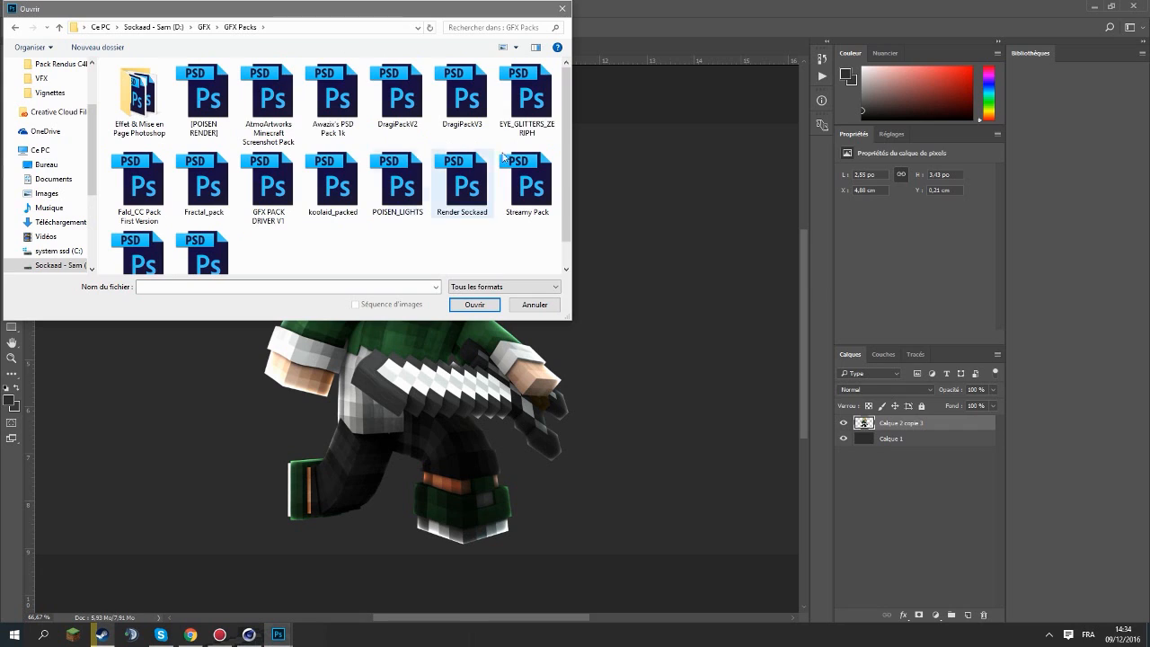
double_click(533, 118)
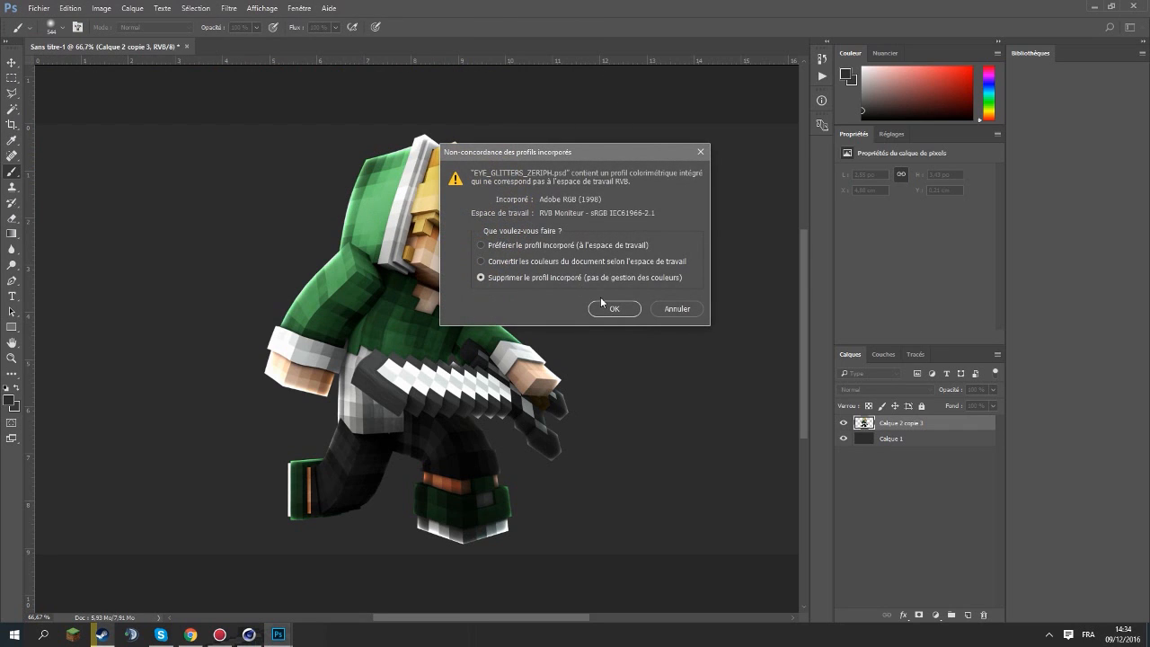
left_click(612, 308)
left_click_drag(275, 50, 16, 52)
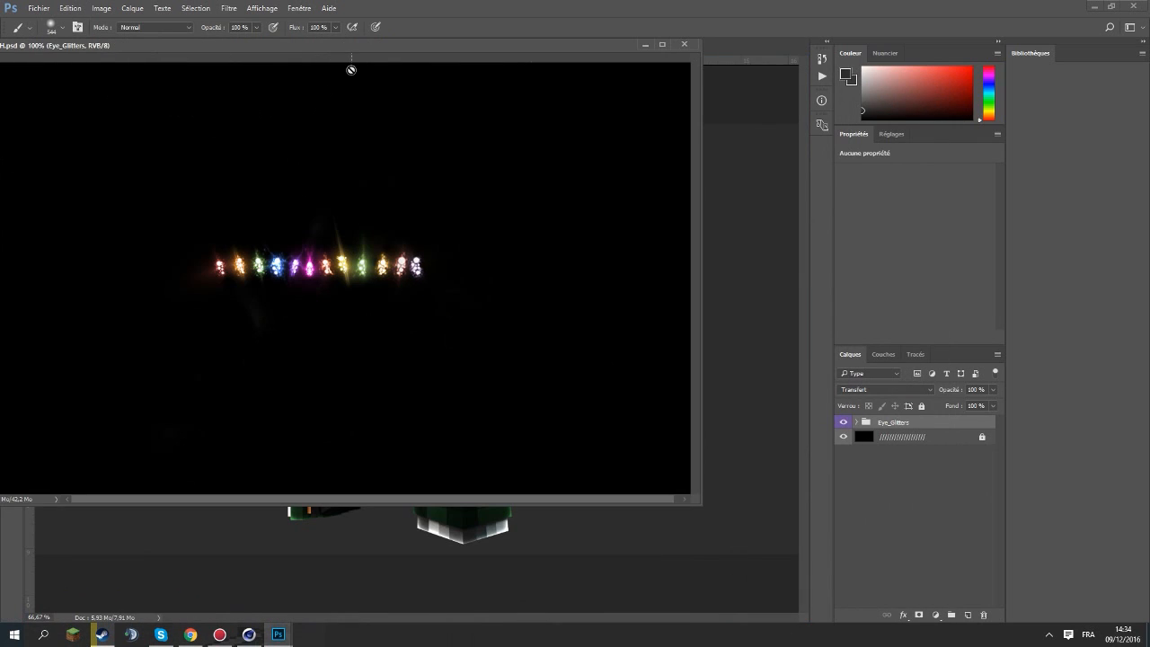
left_click_drag(347, 56, 188, 82)
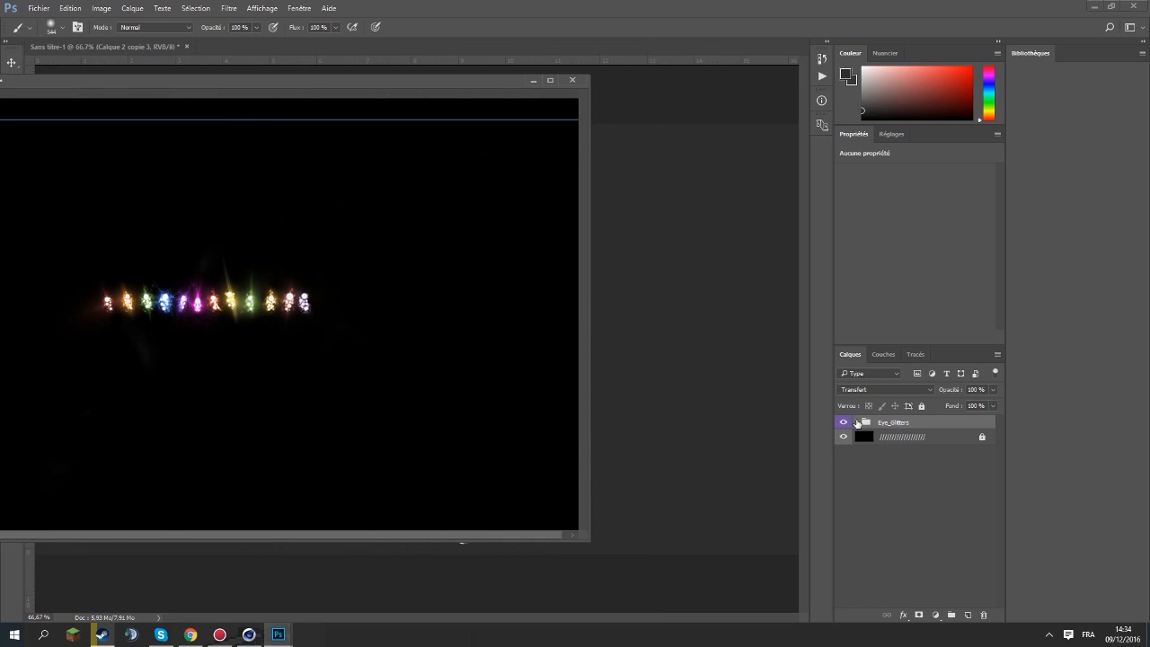
Expand the Eye_Glitters group, identify the green glitter by toggling layer visibility, and copy layer 10 into the character document.
left_click(859, 423)
scroll(858, 467, "down", 3)
left_click(844, 506)
left_click(844, 506)
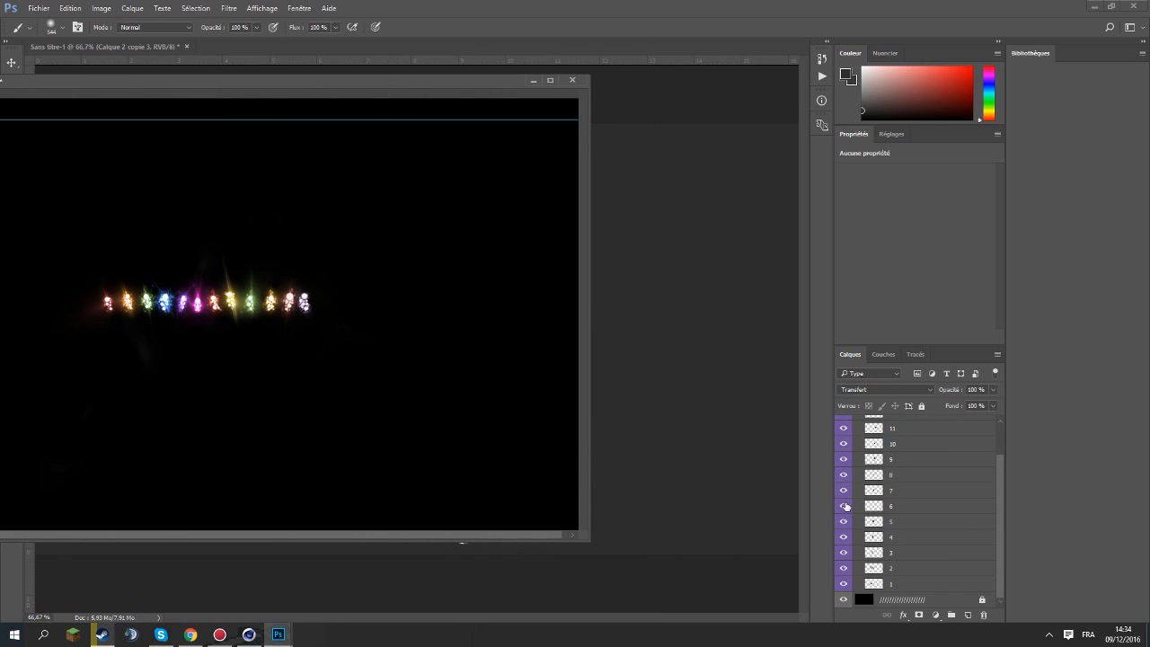
left_click(844, 489)
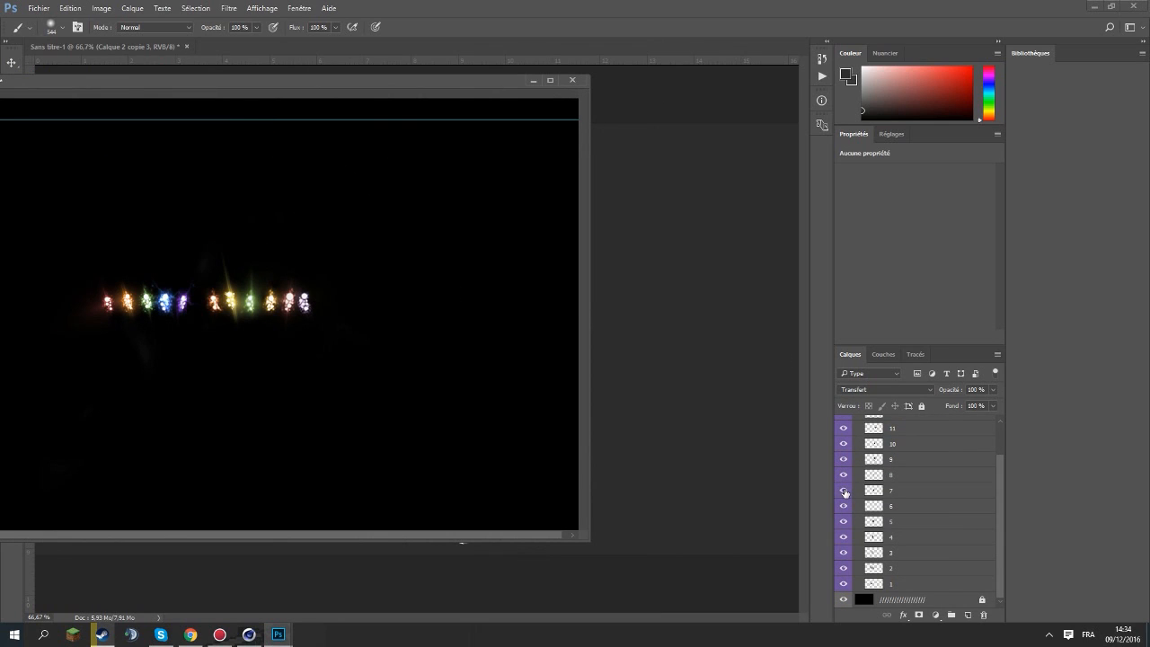
left_click(843, 490)
left_click(844, 460)
left_click(844, 459)
left_click(844, 459)
left_click(844, 459)
left_click(844, 459)
left_click(844, 459)
left_click(844, 443)
left_click_drag(903, 444, 726, 442)
left_click(533, 81)
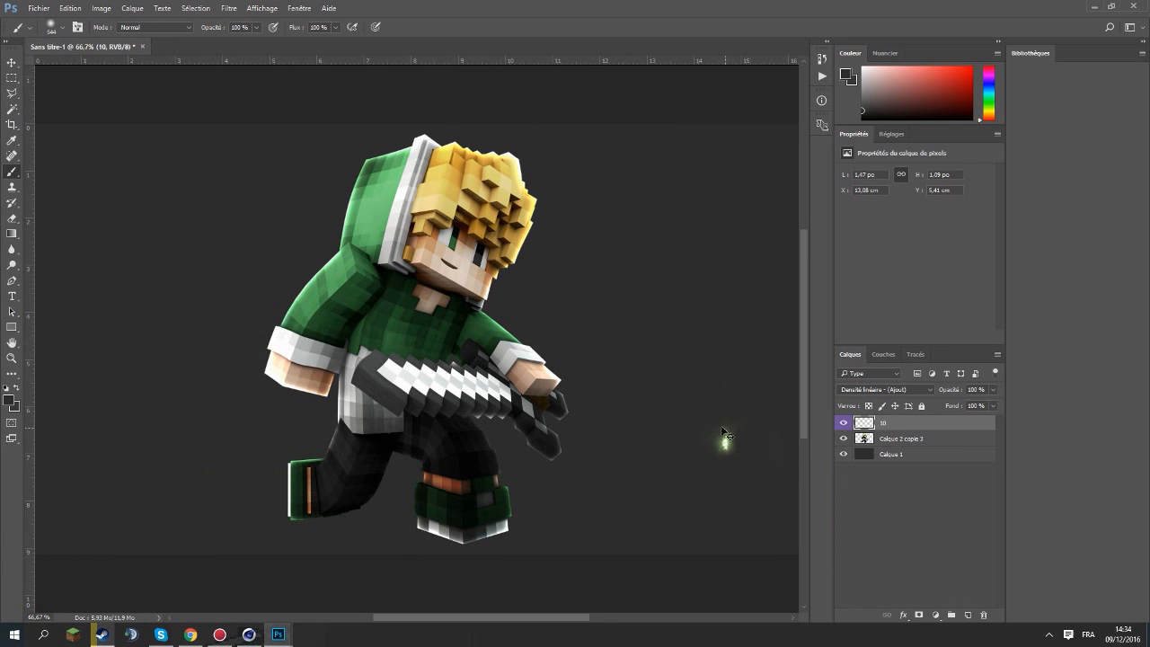
Try erasing the Calque 1 background around the green glitter, and undo the erasure.
left_click(11, 219)
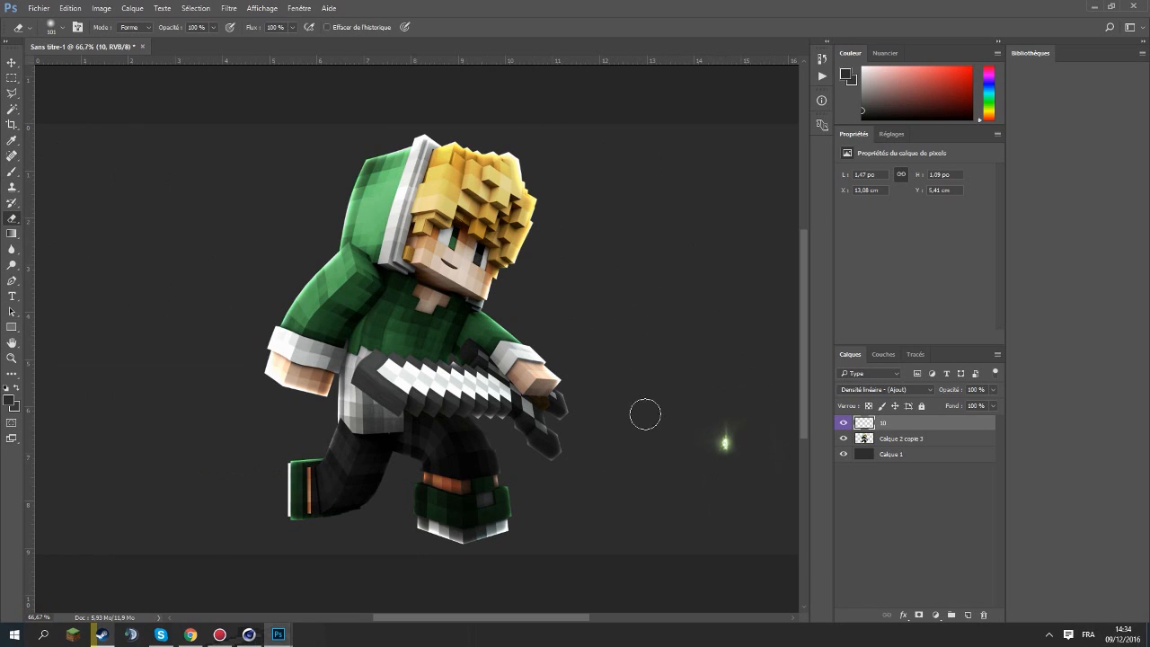
key("ctrl+z")
left_click(929, 454)
mouse_move(670, 426)
left_mouse_down()
mouse_move(695, 421)
mouse_move(754, 457)
left_mouse_up()
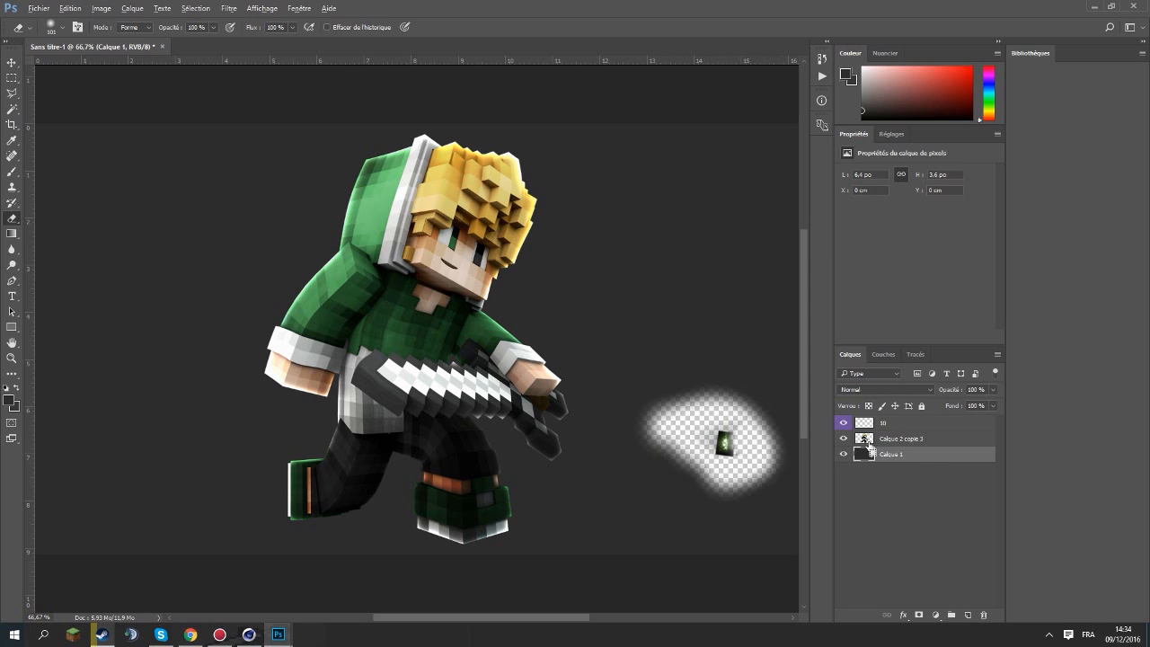
key("ctrl+z")
Start a free transform on layer 10 and move the green glitter onto the character's green eye.
left_click(939, 425)
key("ctrl+t")
left_click_drag(739, 444, 504, 222)
key("ctrl+plus")
key("ctrl+plus")
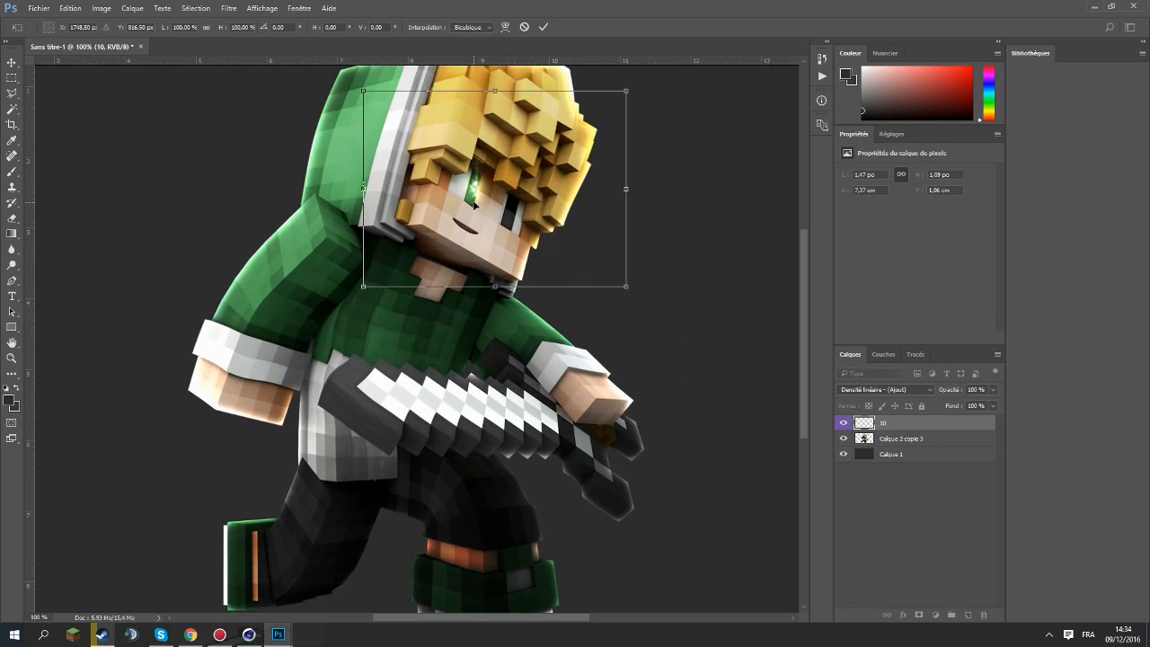
Try scaling the glitter to about 77% and rotating it to about -6.3°.
scroll(576, 201, "up", 4)
scroll(695, 250, "up", 4)
left_click_drag(309, 146, 416, 228)
left_click_drag(519, 293, 454, 263)
left_click_drag(669, 184, 512, 194)
key("ctrl+minus")
key("ctrl+minus")
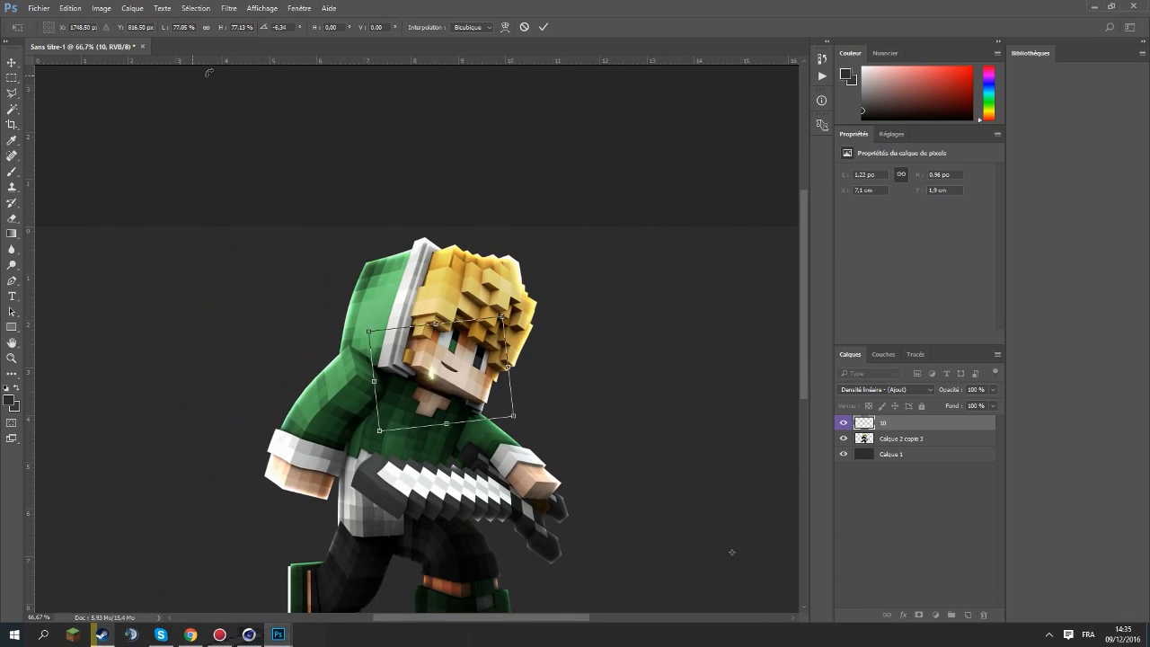
Move the transform's reference point onto the glitter and fit it over the green pupil at about 92% scale and 11.35° rotation.
left_click_drag(731, 552, 440, 373)
left_click_drag(501, 318, 423, 314)
key("ctrl+z")
mouse_move(516, 303)
left_mouse_down("shift")
mouse_move(493, 319)
mouse_move(559, 280)
mouse_move(528, 296)
left_mouse_up("shift")
key("ctrl+plus")
key("ctrl+plus")
left_click_drag(504, 384, 541, 322)
left_click_drag(274, 377, 278, 295)
left_click_drag(543, 303, 544, 317)
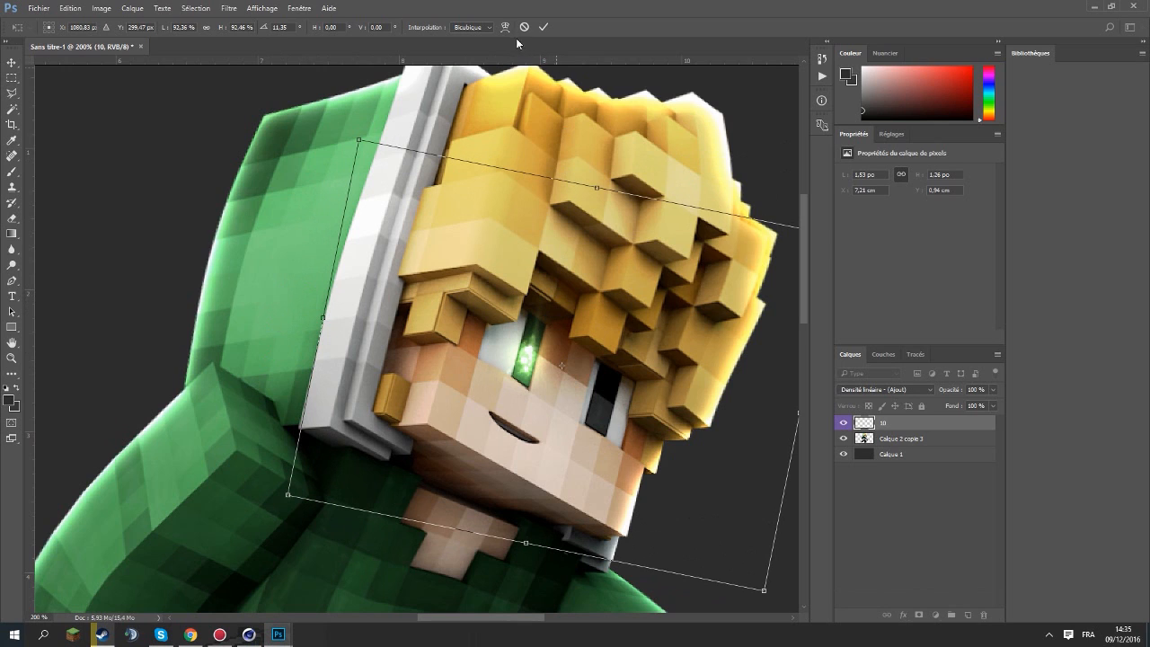
left_click(541, 26)
Duplicate layer 10 and move the copied glitter onto the pupil of the character's dark eye.
key("ctrl+minus")
key("ctrl+minus")
key("ctrl+plus")
key("ctrl+plus")
key("ctrl+plus")
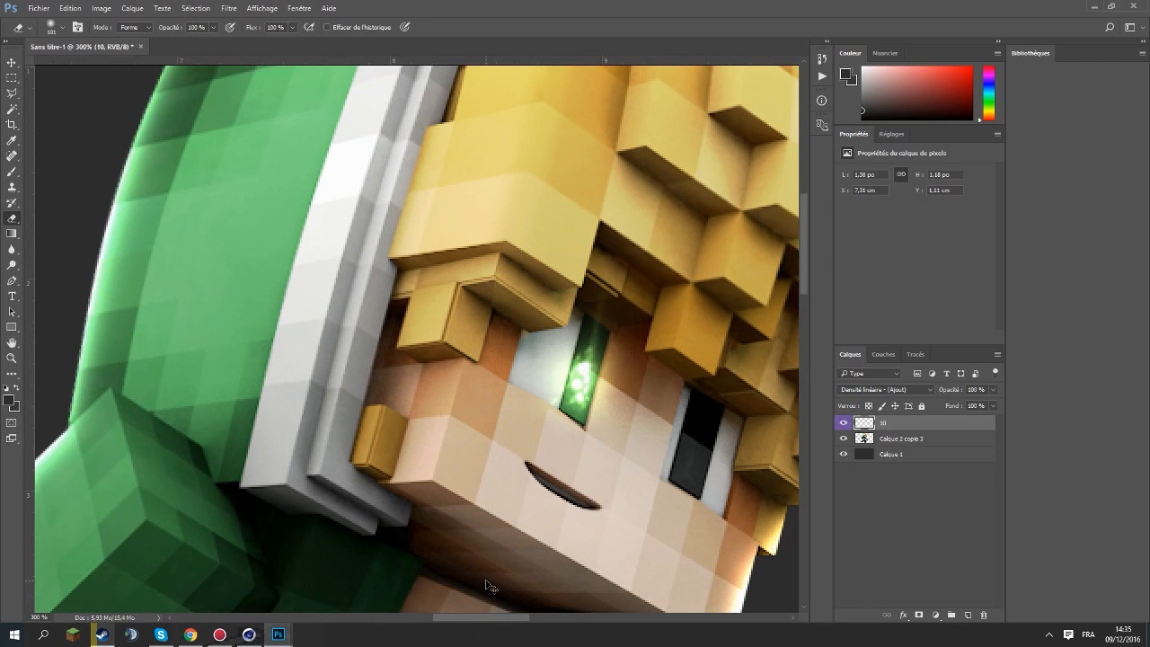
key("ctrl+j")
key("ctrl+t")
left_click_drag(569, 367, 681, 426)
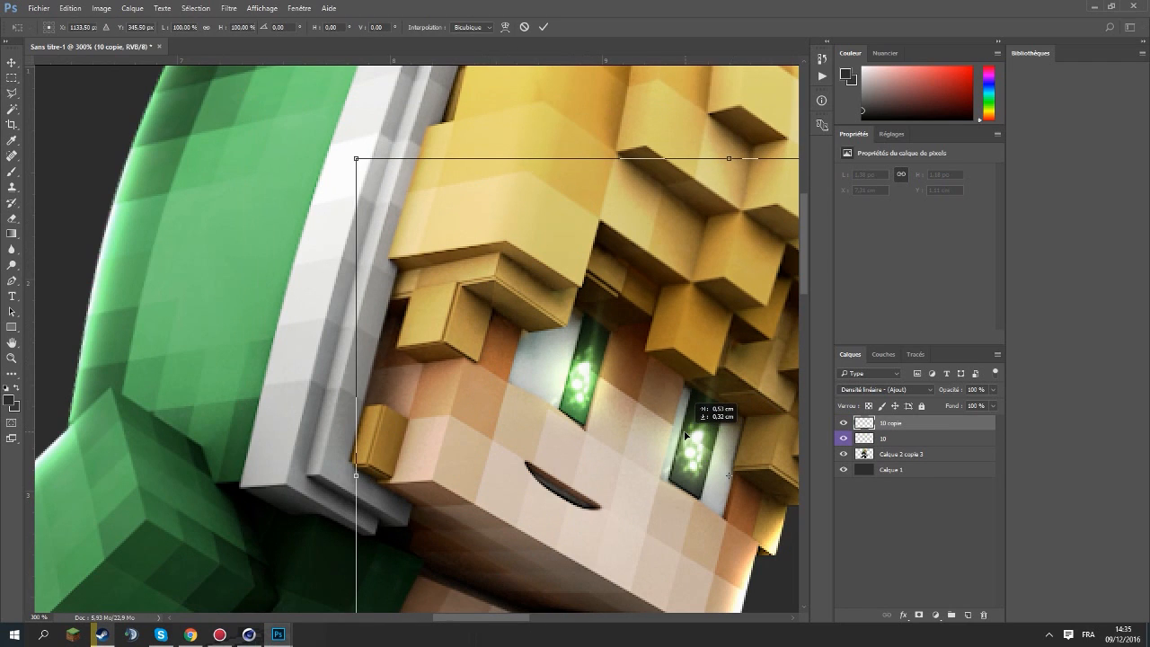
left_click(542, 28)
Apply a Hue/Saturation adjustment to the copied glitter layer with hue +180 and saturation -100.
key("ctrl+minus")
key("ctrl+minus")
key("ctrl+minus")
key("ctrl+minus")
key("ctrl+minus")
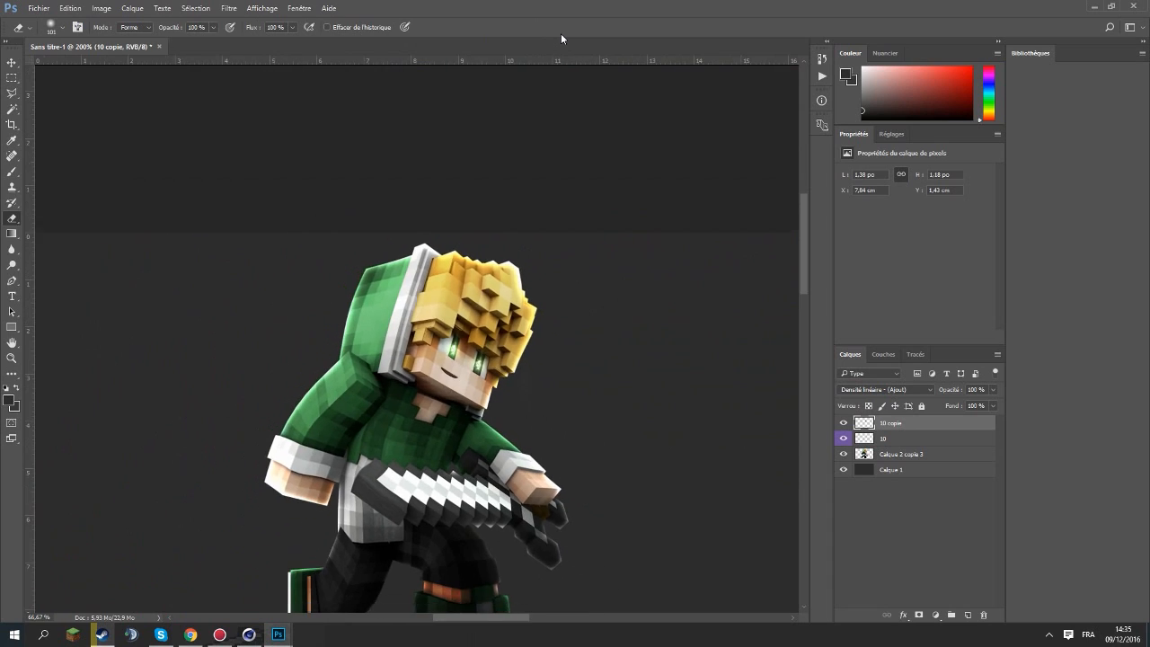
key("ctrl+u")
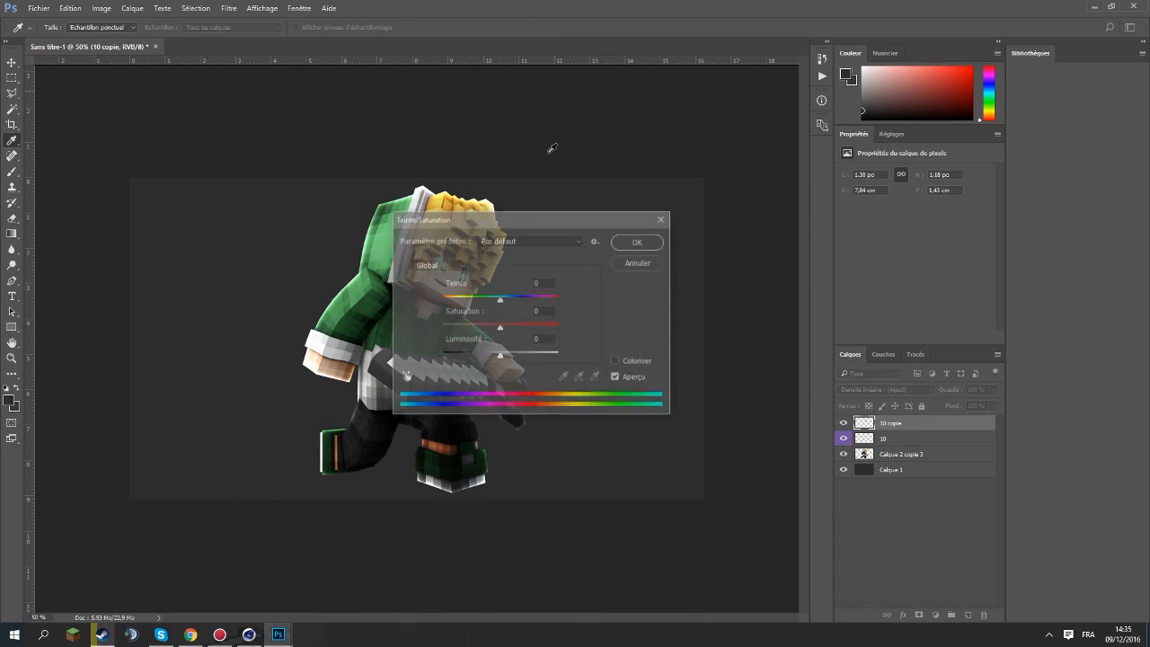
left_click_drag(522, 225, 242, 224)
left_click_drag(219, 327, 18, 314)
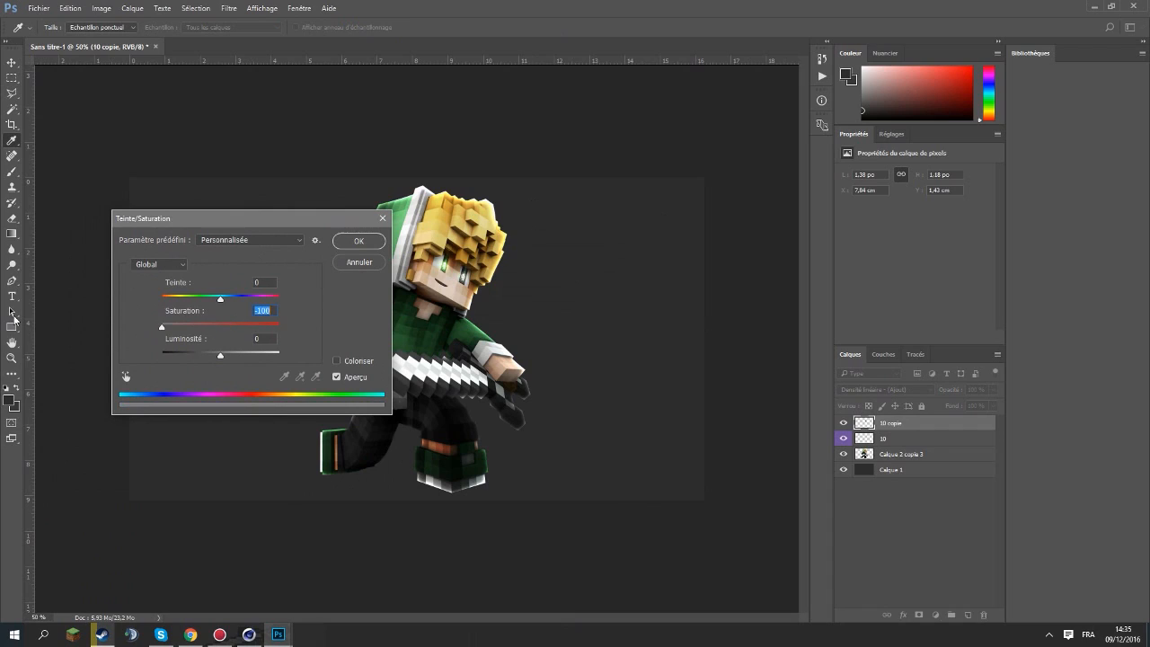
left_click_drag(221, 327, 285, 338)
left_click_drag(224, 321, 57, 320)
left_click(342, 248)
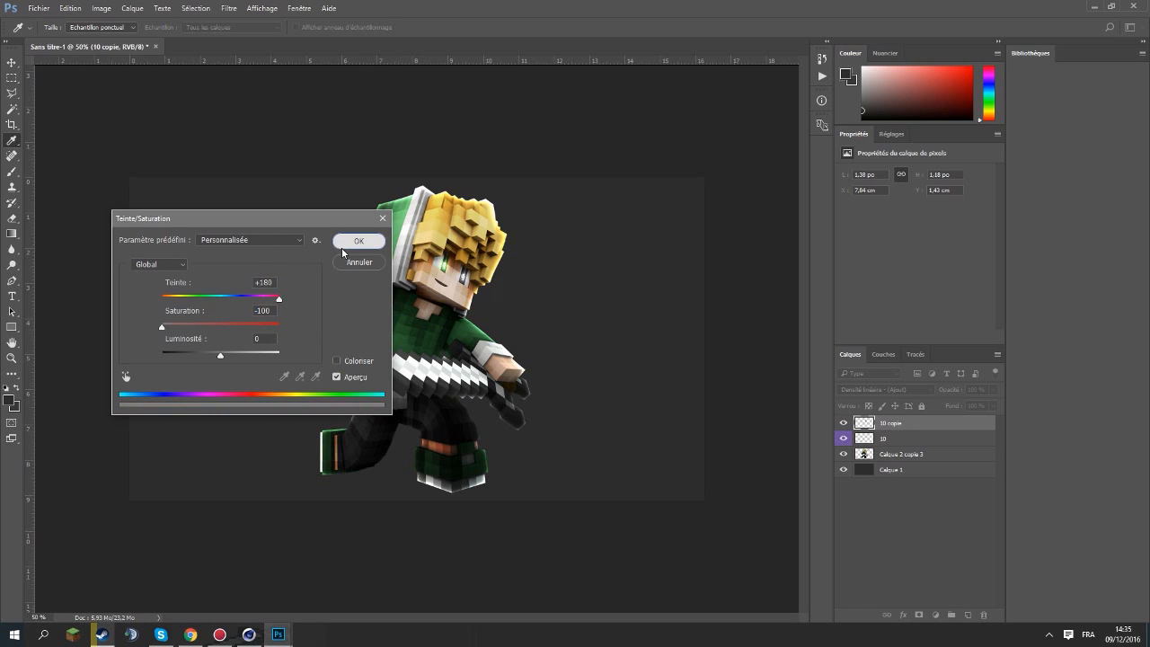
key("ctrl+z")
key("ctrl+plus")
key("ctrl+plus")
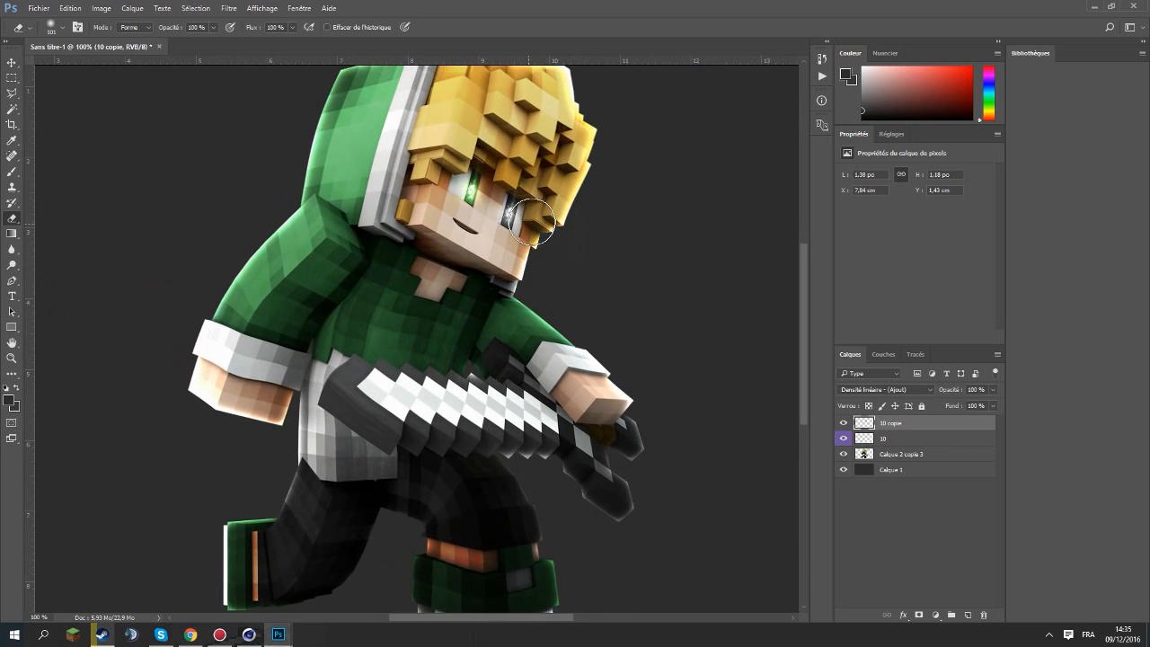
key("ctrl+minus")
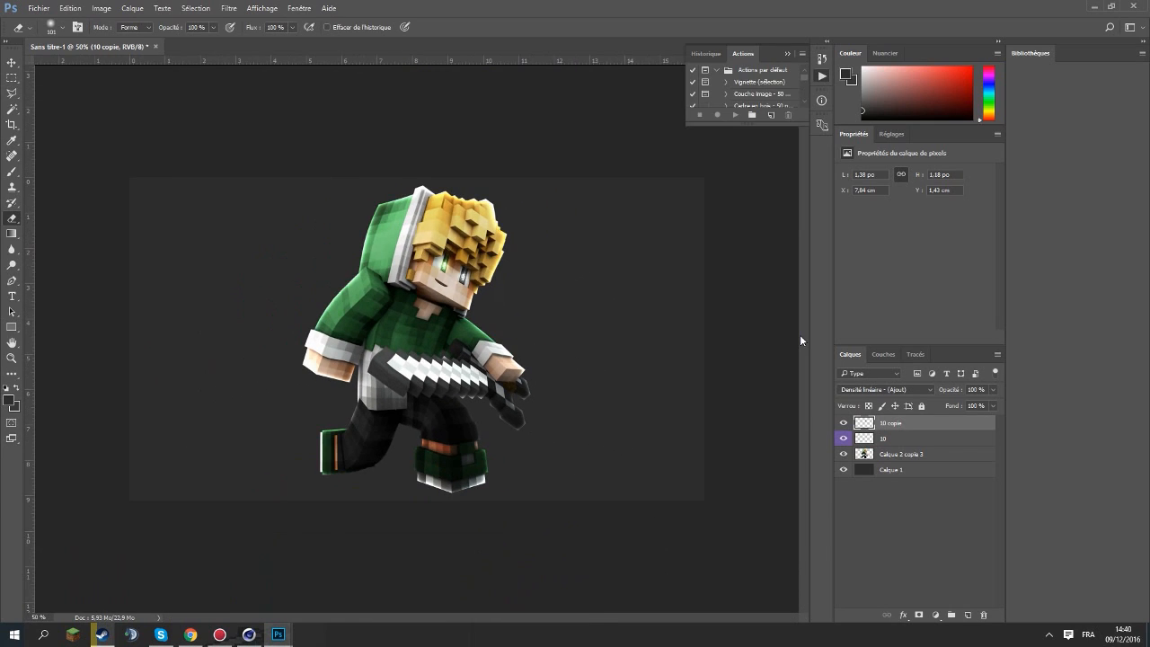
left_click(39, 8)
left_click(76, 142)
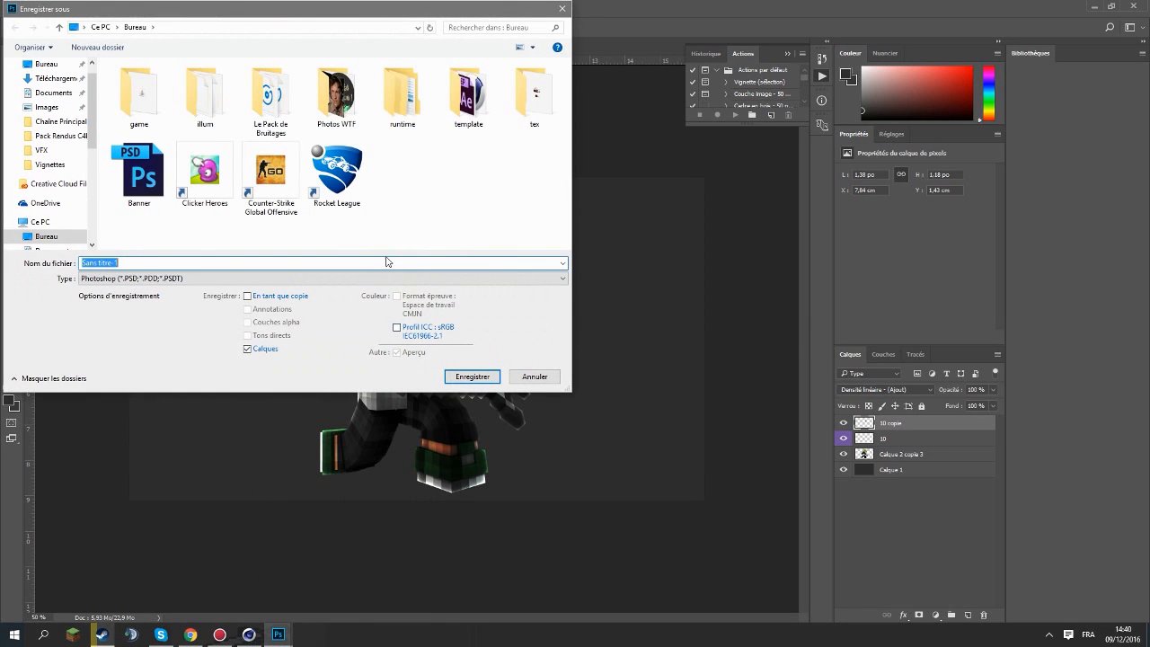
left_click(561, 15)
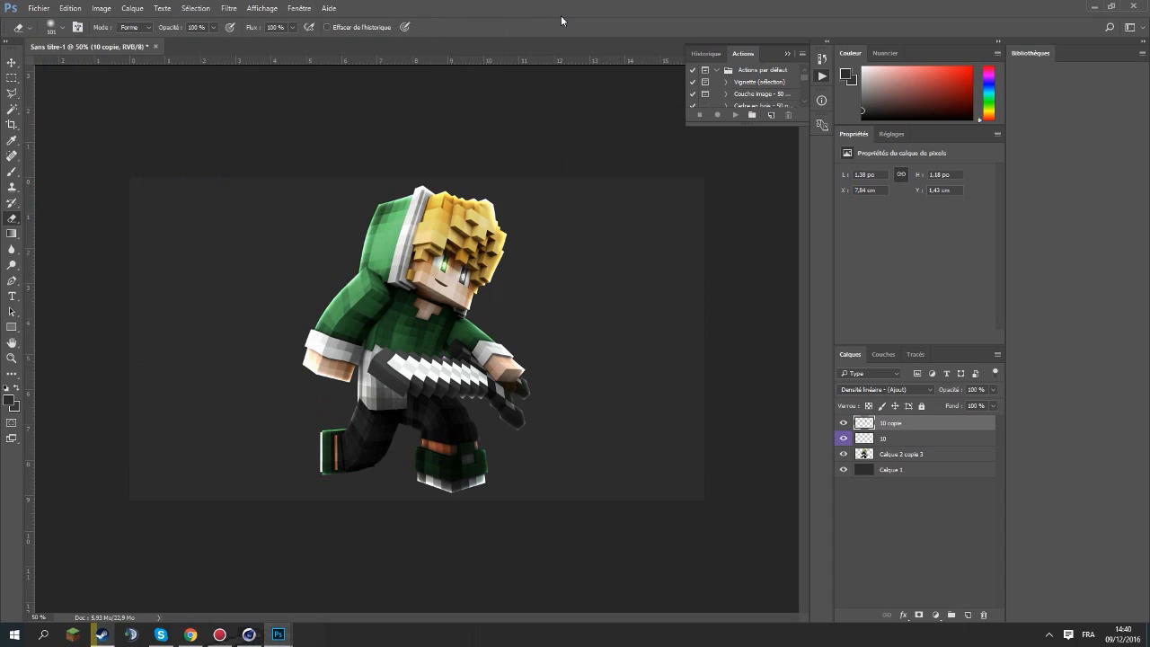